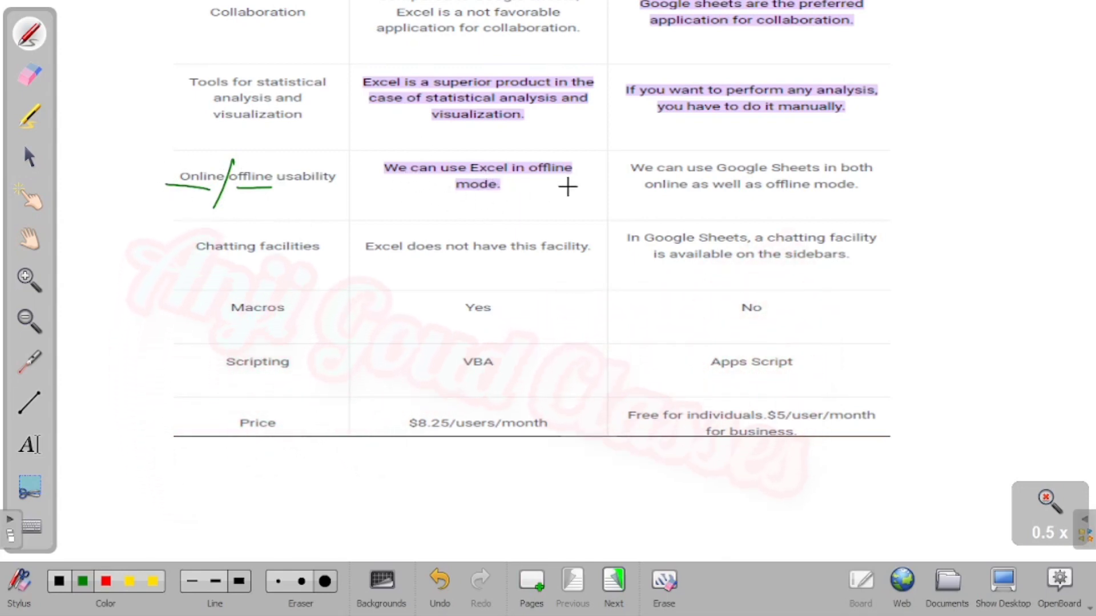
# Step: Tick Excel's offline mode cell in green pen and handwrite "data → Internet" above its text
pyautogui.moveTo(523, 196); pyautogui.dragTo(552, 186)
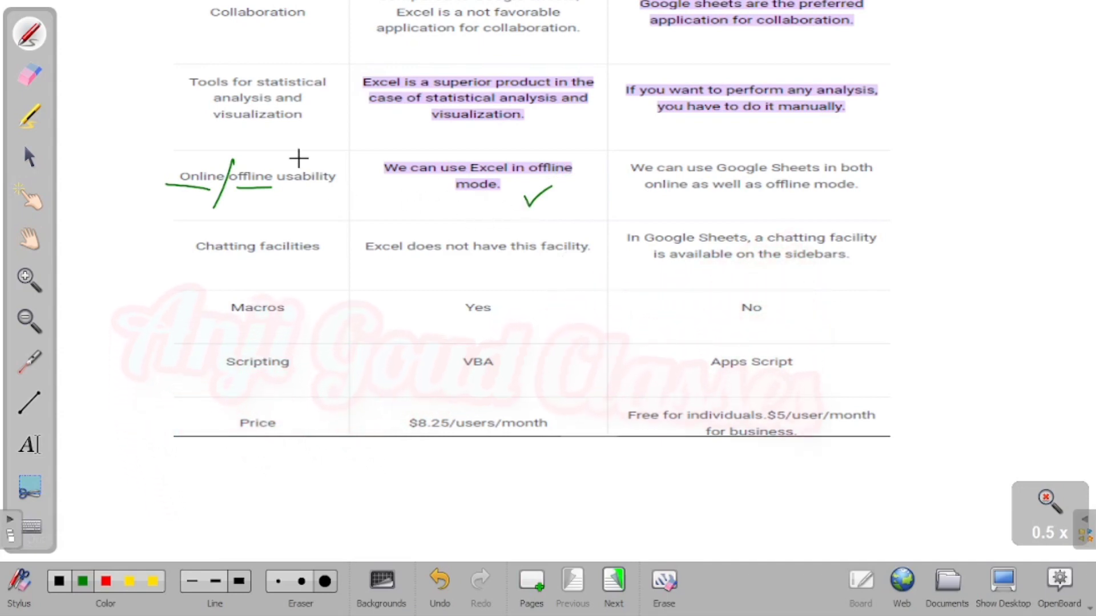
pyautogui.moveTo(394, 142); pyautogui.dragTo(415, 137)
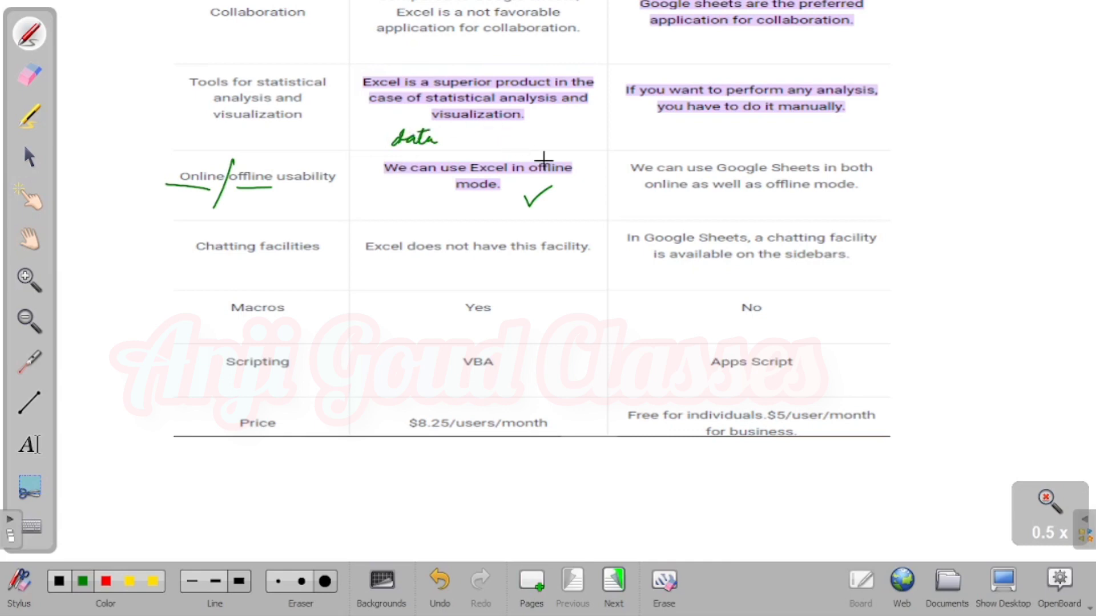
pyautogui.moveTo(441, 141)
pyautogui.mouseDown()
pyautogui.moveTo(475, 148)
pyautogui.moveTo(483, 135)
pyautogui.moveTo(480, 149)
pyautogui.moveTo(499, 152)
pyautogui.mouseUp()
pyautogui.moveTo(494, 141)
pyautogui.mouseDown()
pyautogui.moveTo(510, 139)
pyautogui.moveTo(511, 149)
pyautogui.mouseUp()
pyautogui.moveTo(516, 139)
pyautogui.mouseDown()
pyautogui.moveTo(516, 150)
pyautogui.moveTo(523, 139)
pyautogui.mouseUp()
pyautogui.moveTo(525, 140); pyautogui.dragTo(553, 145)
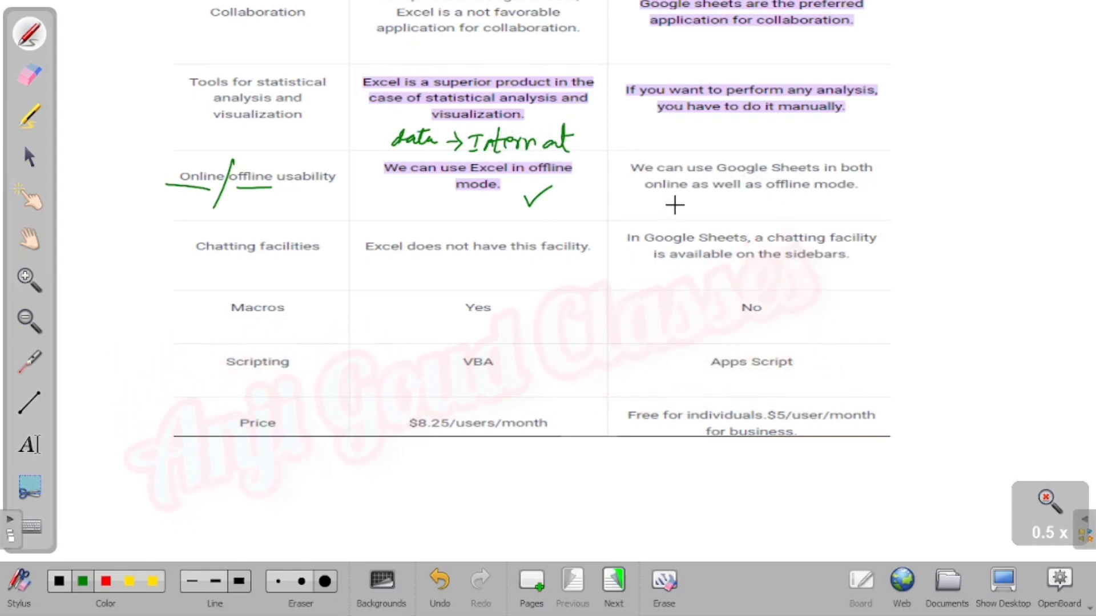
# Step: Underline the Google Sheets online and offline usability text and add a brace beside it with handwritten "on" and "of"
pyautogui.moveTo(646, 200); pyautogui.dragTo(866, 209)
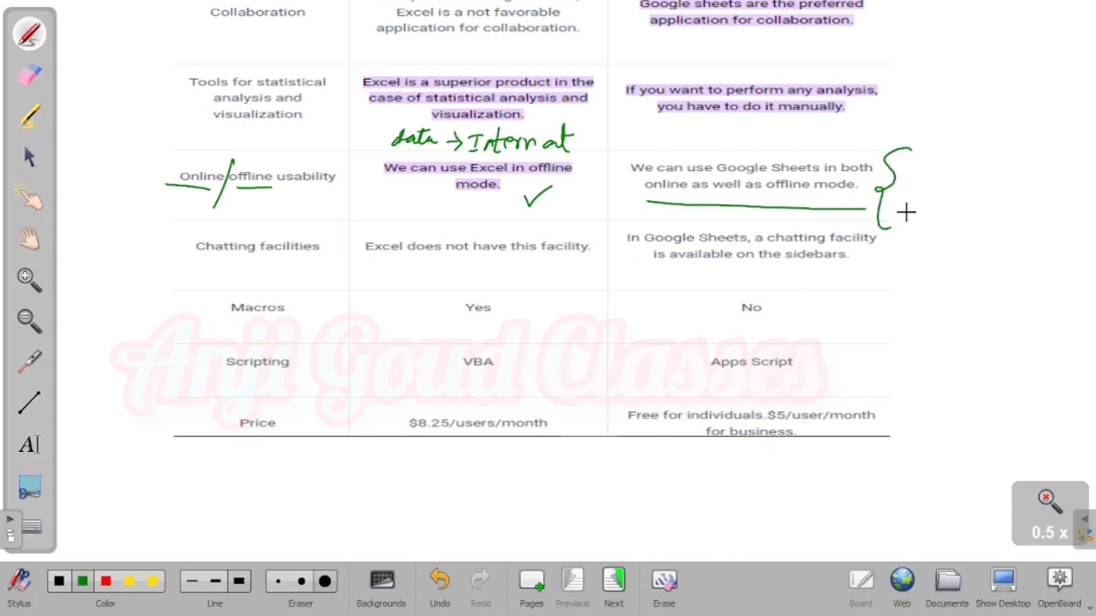
pyautogui.moveTo(927, 149); pyautogui.dragTo(951, 159)
pyautogui.moveTo(920, 203)
pyautogui.mouseDown()
pyautogui.moveTo(915, 213)
pyautogui.moveTo(920, 201)
pyautogui.mouseUp()
pyautogui.moveTo(930, 217)
pyautogui.mouseDown()
pyautogui.moveTo(947, 186)
pyautogui.moveTo(927, 228)
pyautogui.mouseUp()
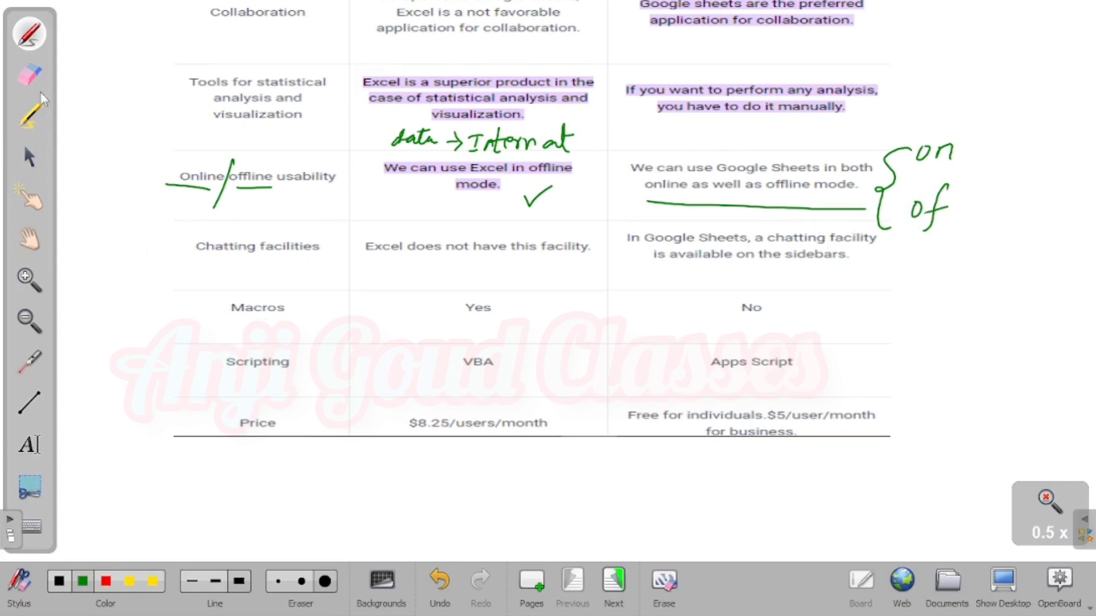
# Step: Underline the Chatting facilities row in green pen: the category, Excel's entry and the Google Sheets entry
pyautogui.click(29, 239)
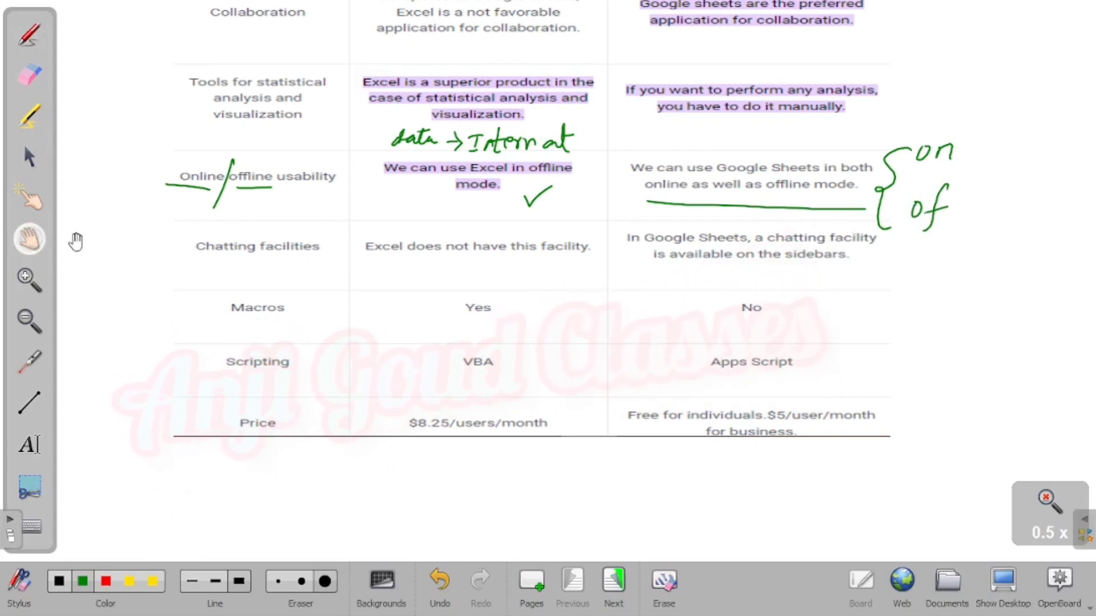
pyautogui.click(28, 34)
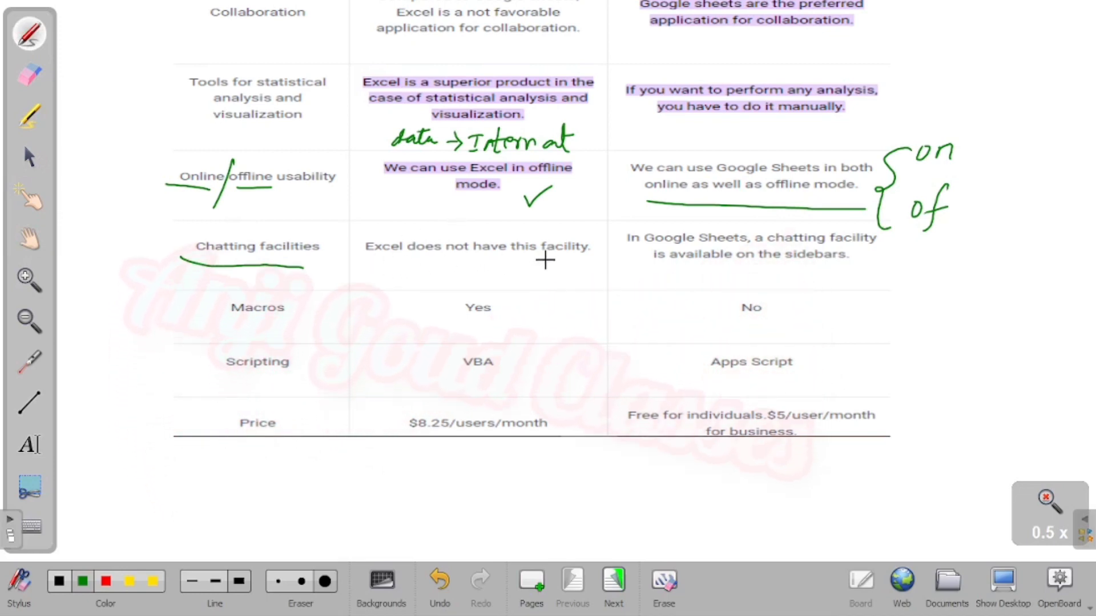
pyautogui.moveTo(417, 272); pyautogui.dragTo(546, 268)
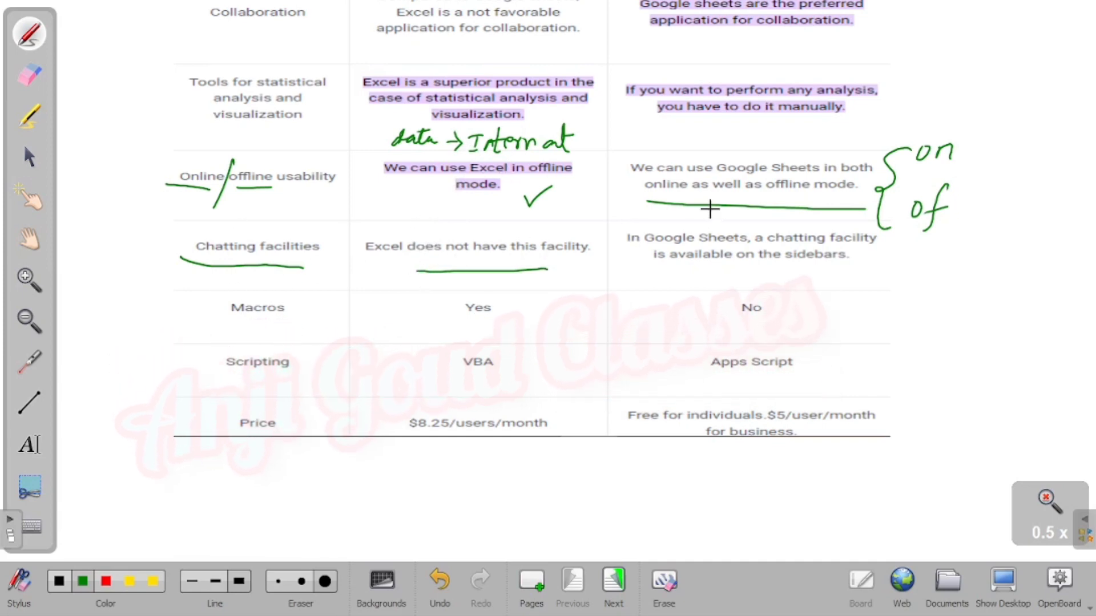
pyautogui.moveTo(740, 274); pyautogui.dragTo(801, 273)
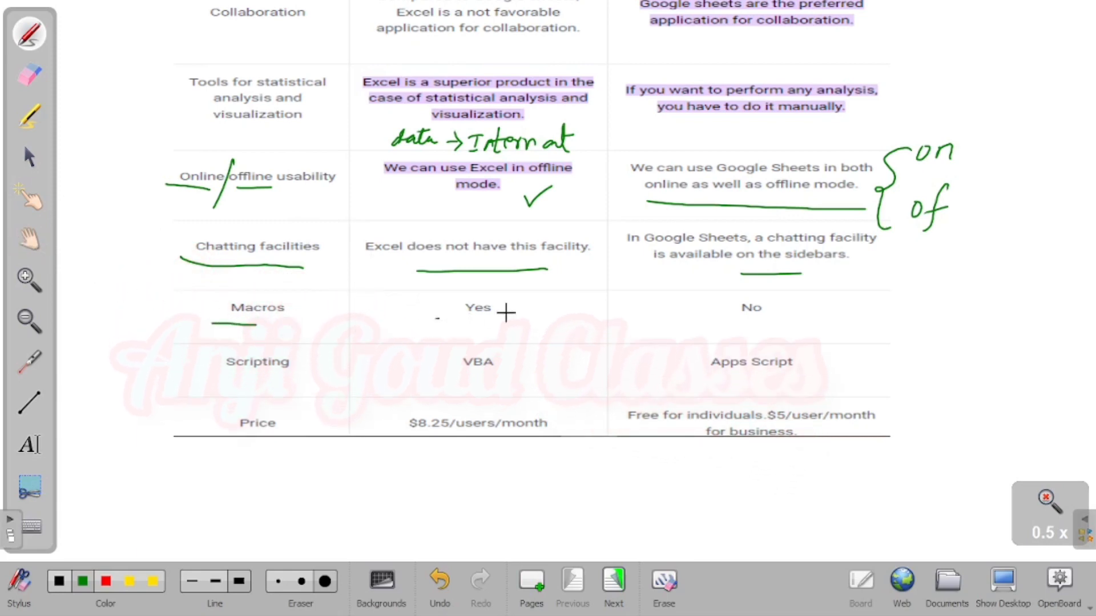
# Step: Tick the Yes and No entries in the Macros row and underline VBA and Apps Script in the Scripting row
pyautogui.moveTo(531, 313); pyautogui.dragTo(567, 283)
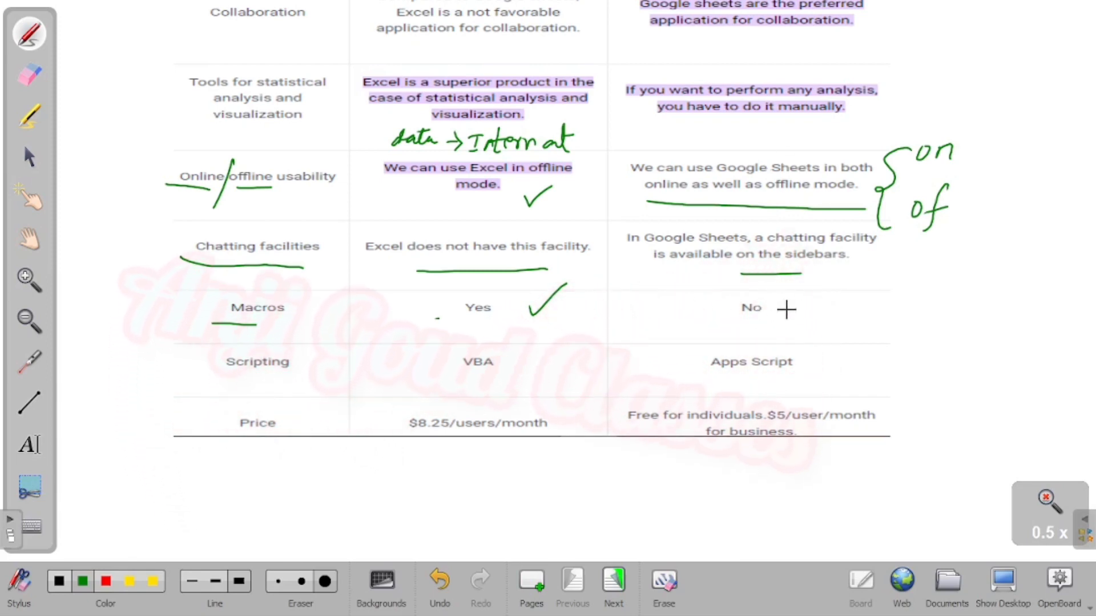
pyautogui.moveTo(782, 312); pyautogui.dragTo(822, 294)
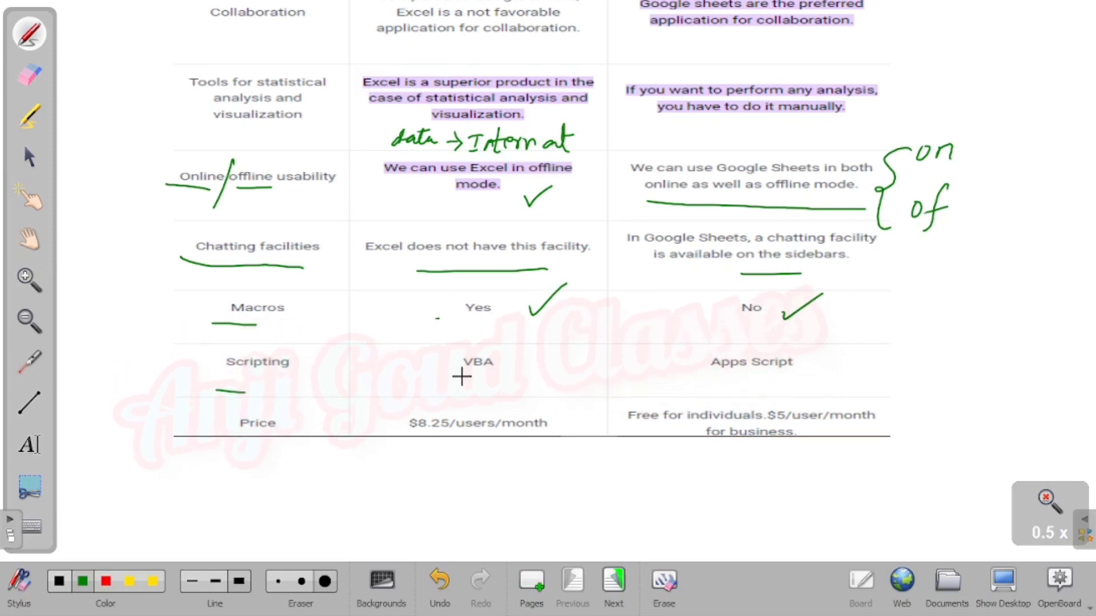
pyautogui.moveTo(445, 375); pyautogui.dragTo(517, 373)
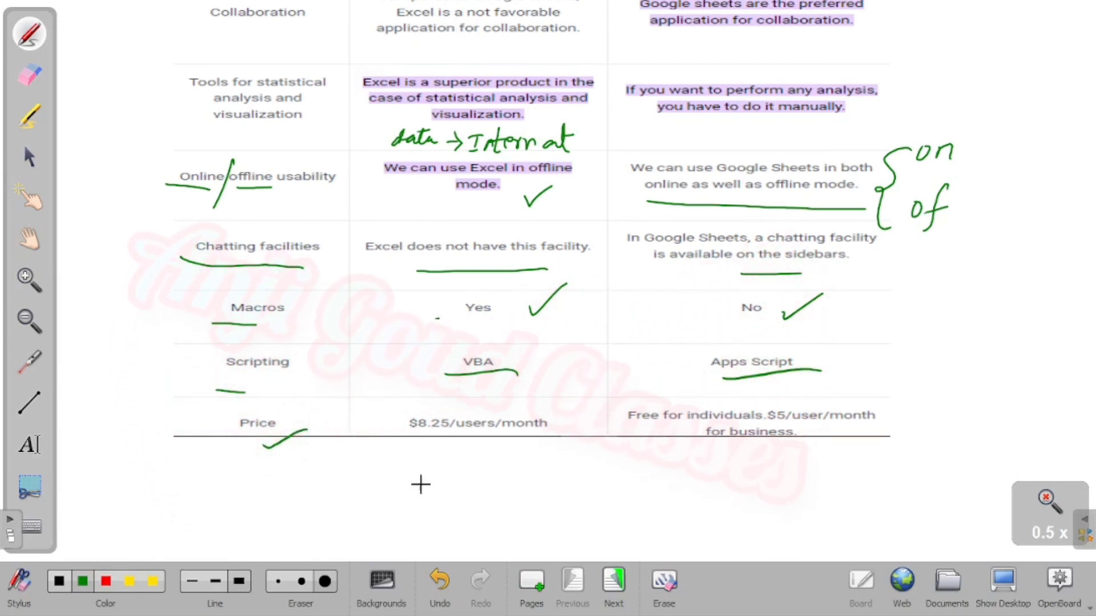
# Step: Annotate the Price row by circling Excel's price with the note "Open" and marking the free and $5 prices of Google Sheets
pyautogui.click(438, 451)
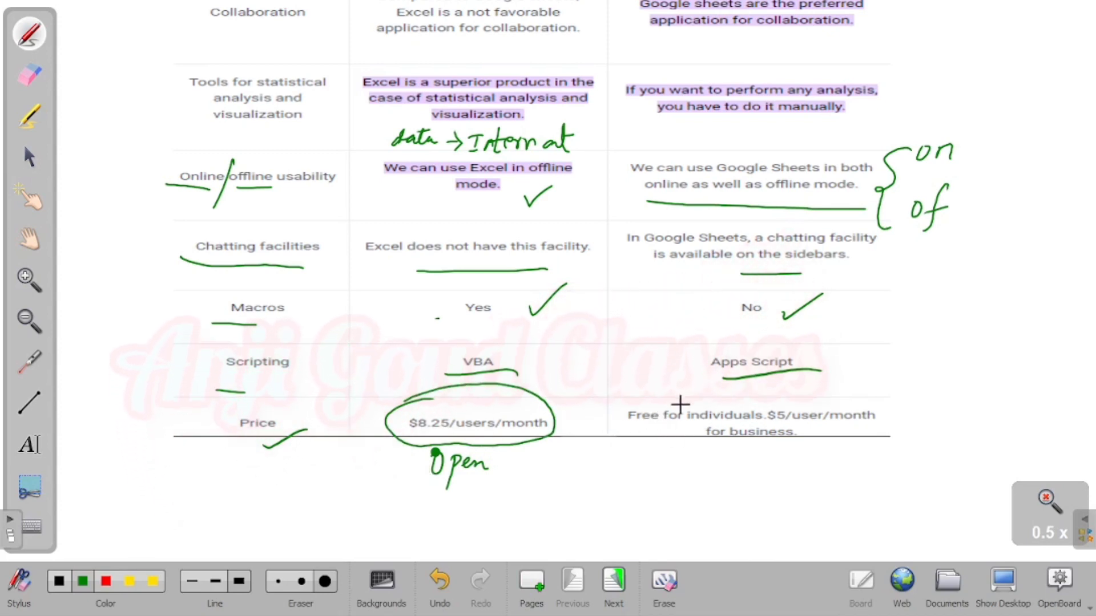
pyautogui.moveTo(706, 396)
pyautogui.mouseDown()
pyautogui.moveTo(716, 427)
pyautogui.moveTo(762, 414)
pyautogui.moveTo(696, 391)
pyautogui.mouseUp()
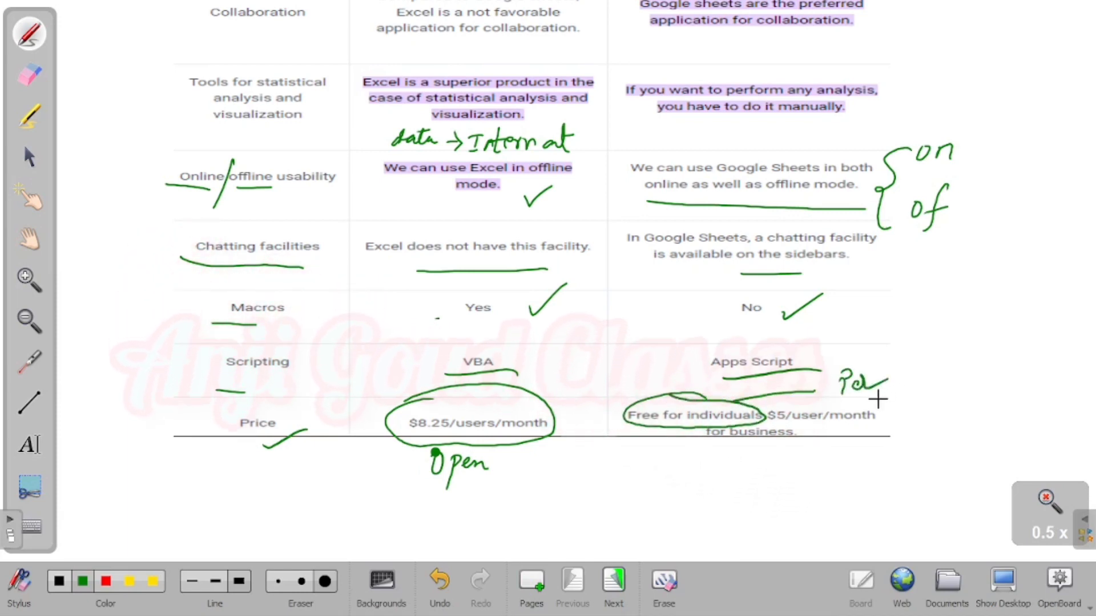
pyautogui.moveTo(764, 429); pyautogui.dragTo(853, 434)
pyautogui.moveTo(921, 399)
pyautogui.mouseDown()
pyautogui.moveTo(903, 427)
pyautogui.moveTo(943, 410)
pyautogui.mouseUp()
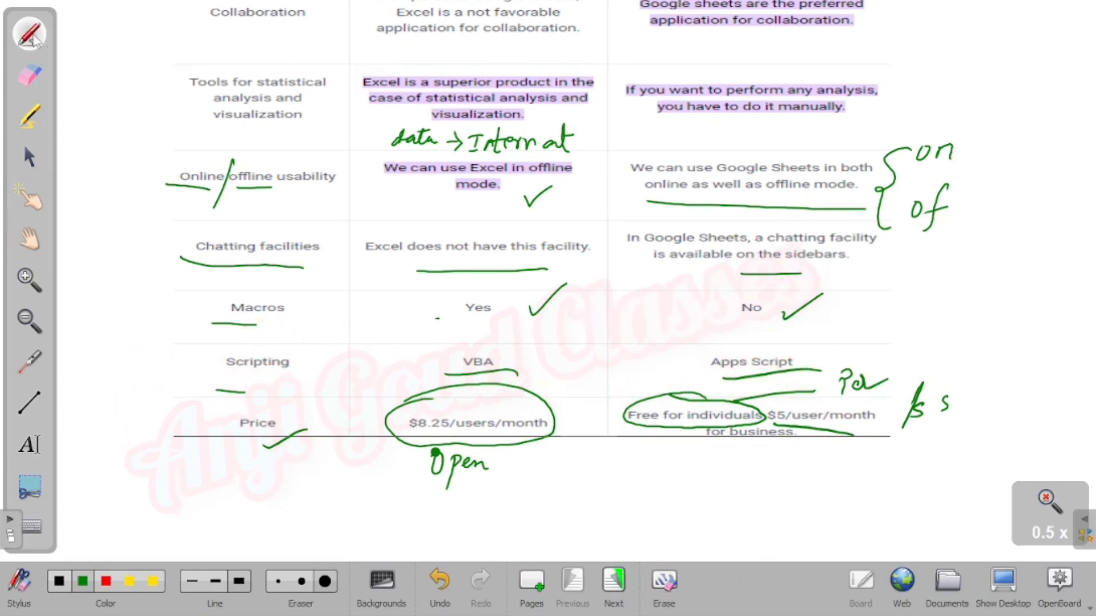
# Step: Erase the green pen annotations from the Online offline usability through Price rows of the comparison table
pyautogui.click(29, 74)
pyautogui.moveTo(171, 182)
pyautogui.mouseDown()
pyautogui.moveTo(257, 176)
pyautogui.moveTo(220, 190)
pyautogui.moveTo(623, 168)
pyautogui.moveTo(942, 196)
pyautogui.moveTo(942, 208)
pyautogui.moveTo(179, 276)
pyautogui.moveTo(518, 317)
pyautogui.moveTo(234, 424)
pyautogui.moveTo(514, 479)
pyautogui.moveTo(526, 396)
pyautogui.moveTo(841, 367)
pyautogui.moveTo(881, 380)
pyautogui.moveTo(896, 408)
pyautogui.mouseUp()
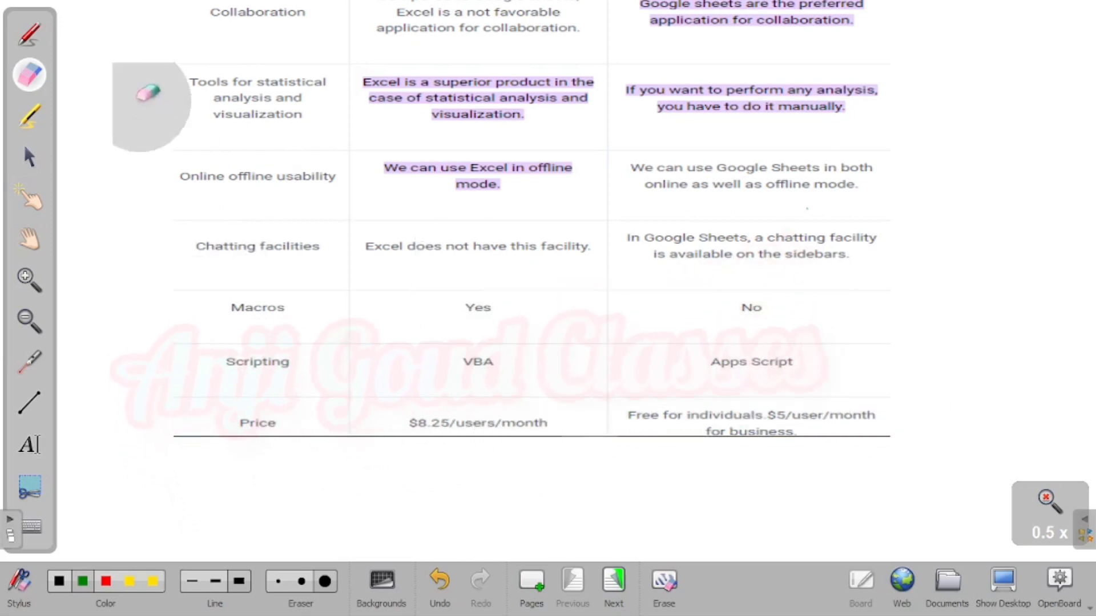
pyautogui.click(29, 239)
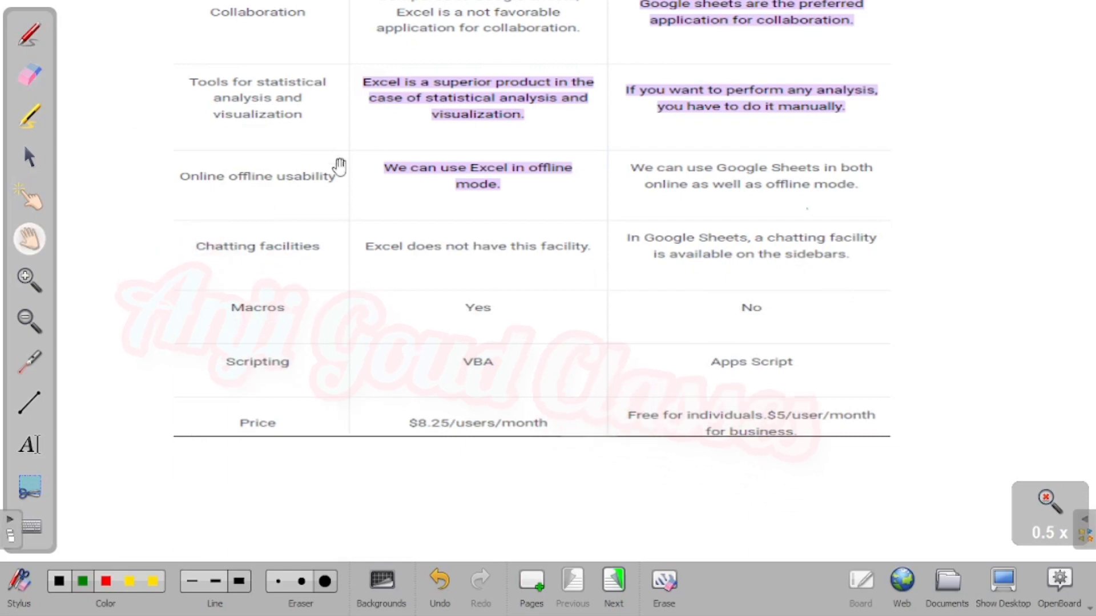
pyautogui.moveTo(468, 247)
pyautogui.mouseDown()
pyautogui.moveTo(440, 337)
pyautogui.moveTo(414, 245)
pyautogui.moveTo(384, 359)
pyautogui.moveTo(394, 325)
pyautogui.moveTo(599, 216)
pyautogui.mouseUp()
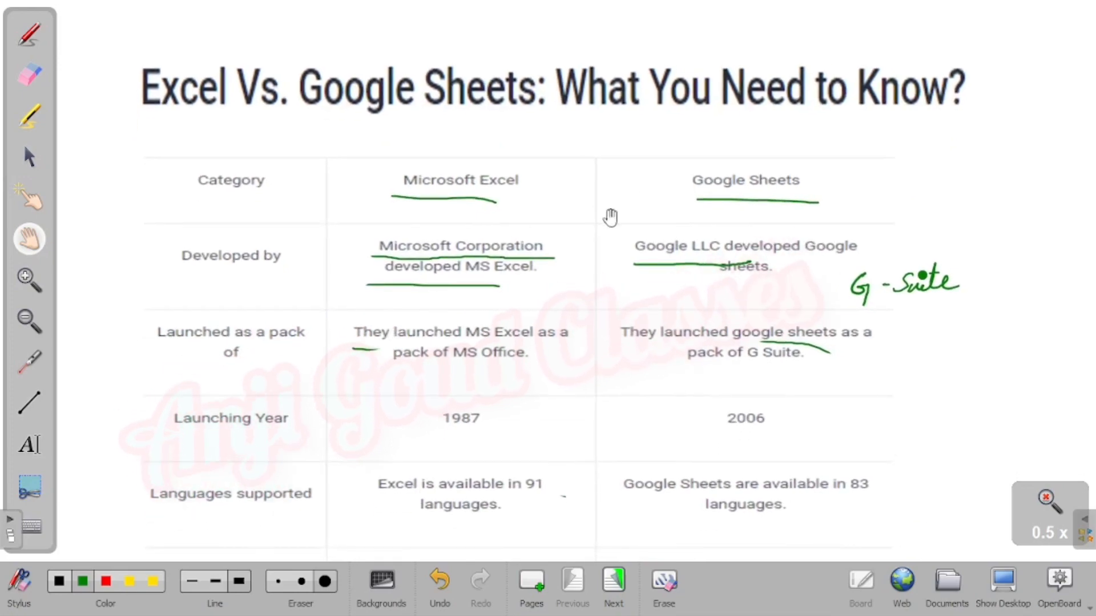
# Step: Switch from the whiteboard to the Chrome window and open a new browser tab
pyautogui.click(1001, 578)
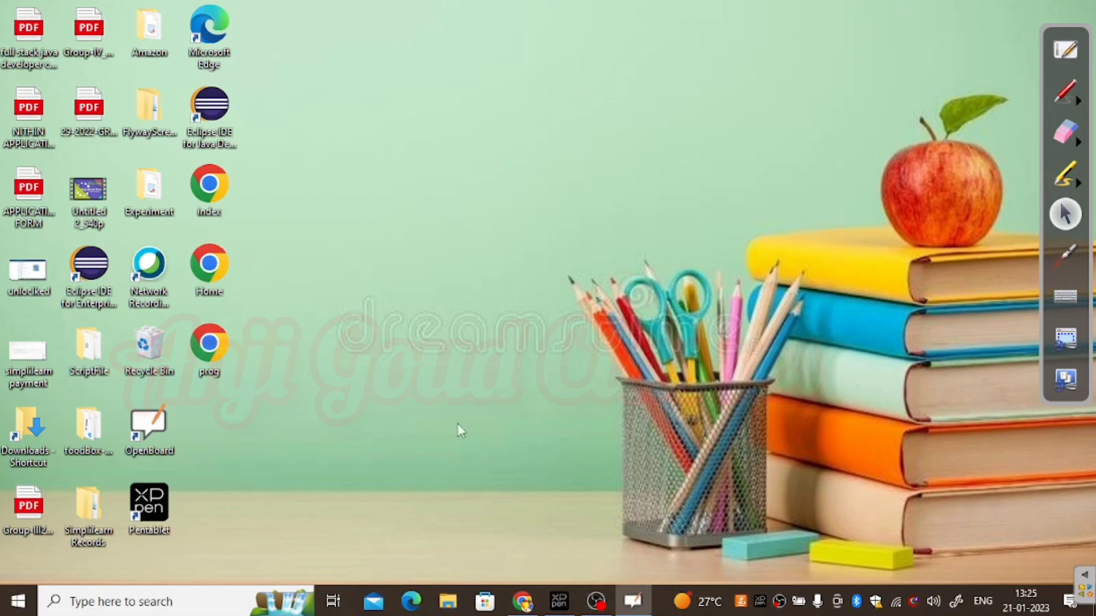
pyautogui.click(521, 606)
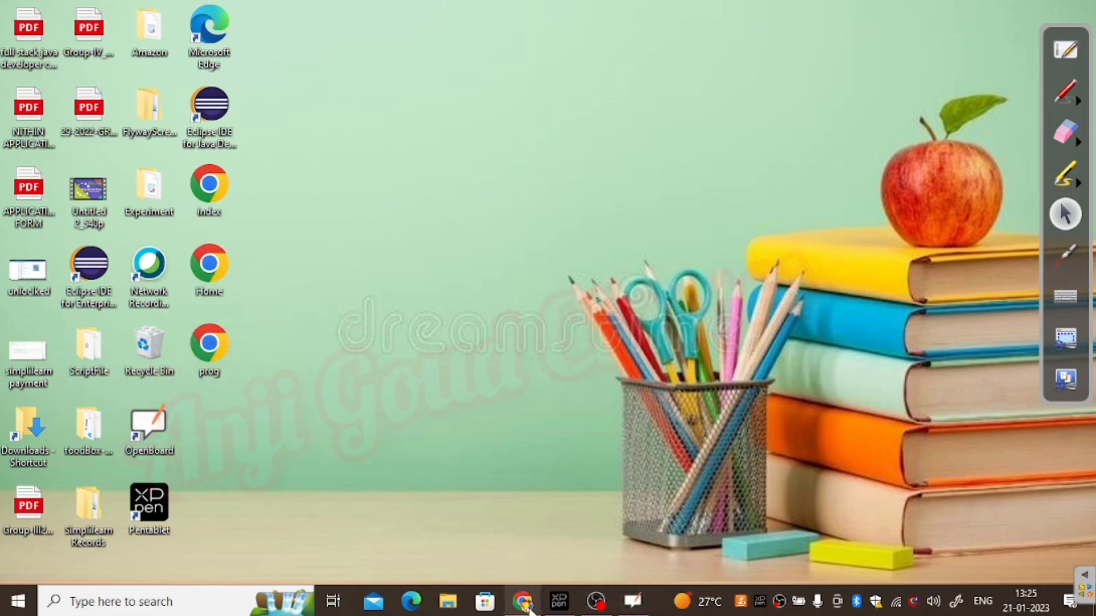
pyautogui.click(522, 602)
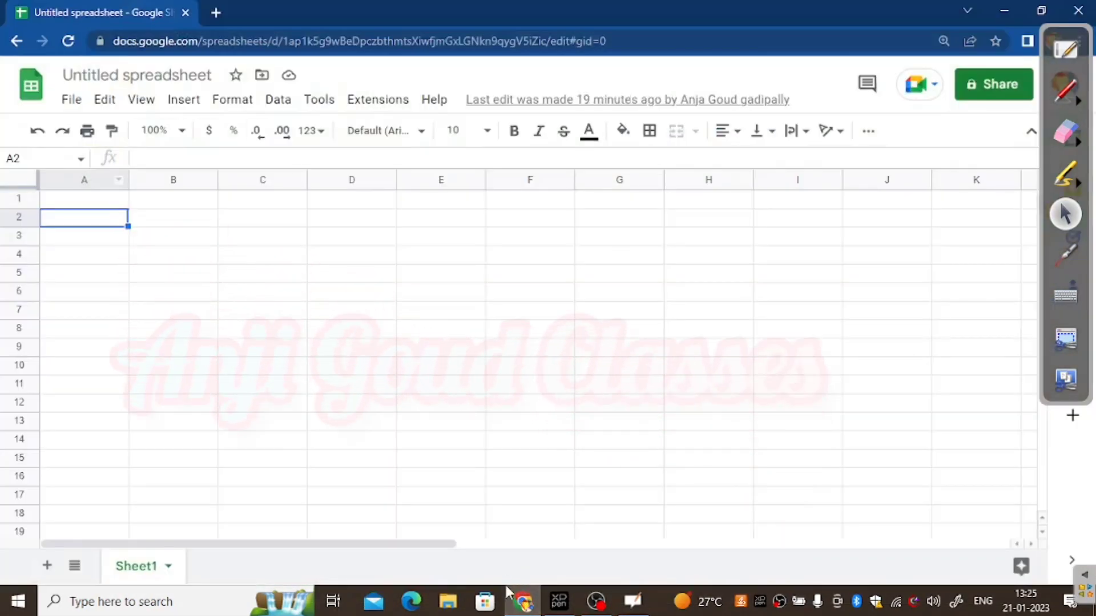
pyautogui.click(220, 12)
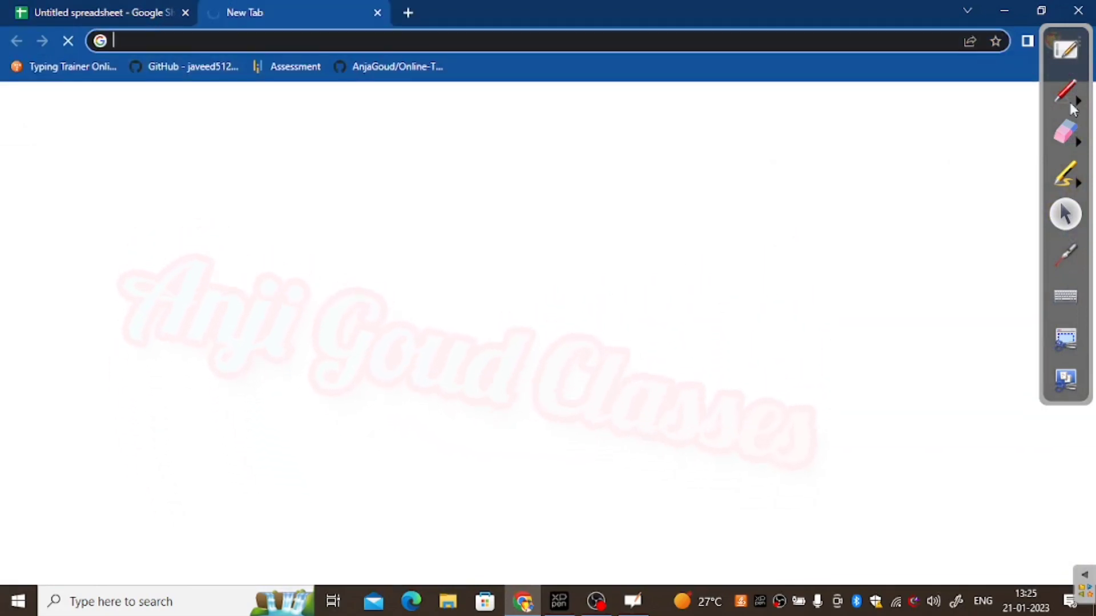
# Step: Dock the floating annotation palette at the left screen edge, expanded, with the laser pointer active
pyautogui.moveTo(1064, 31); pyautogui.dragTo(35, 122)
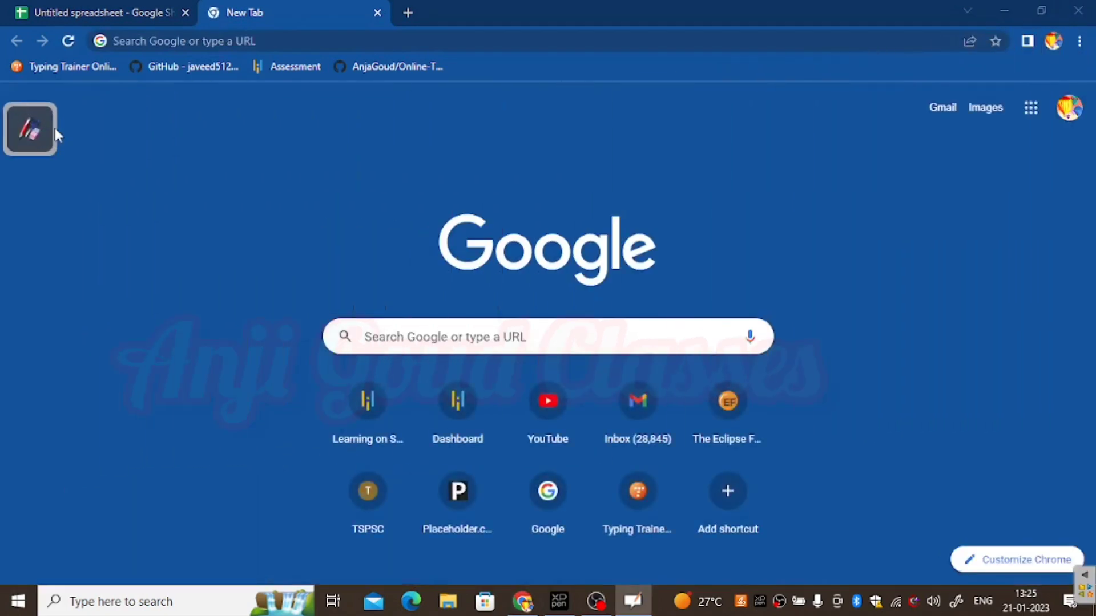
pyautogui.click(27, 128)
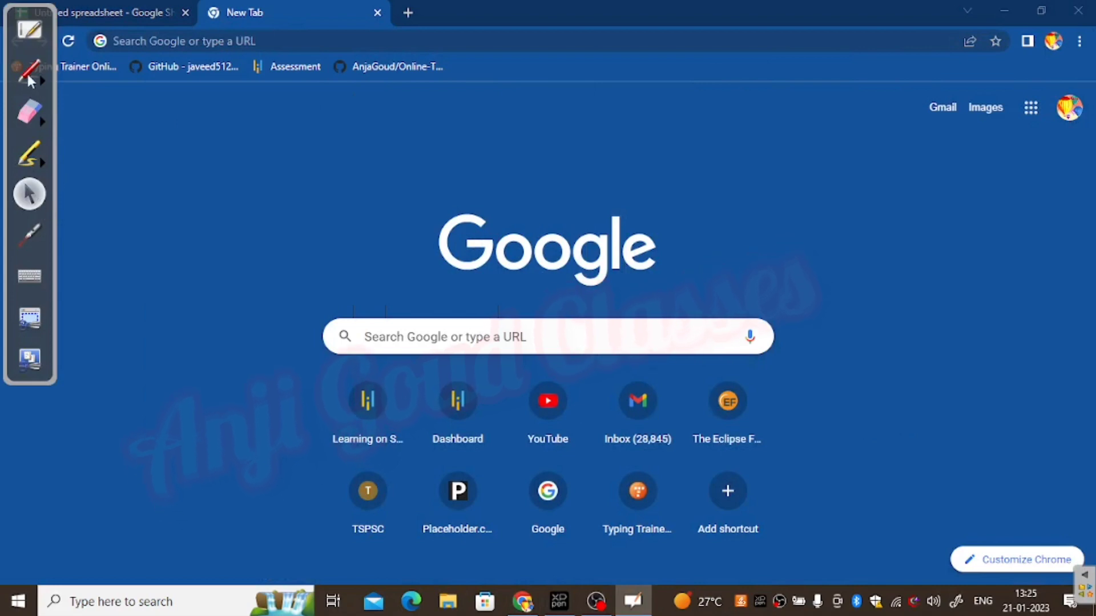
pyautogui.click(30, 237)
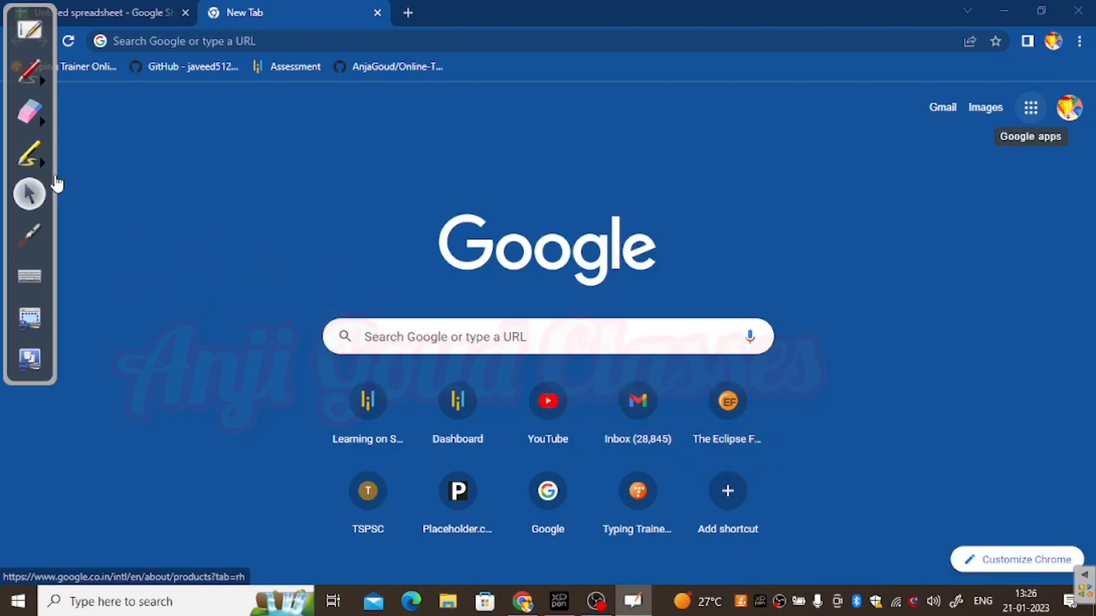
# Step: Look through the Google apps list and open Sheets from it
pyautogui.click(1031, 107)
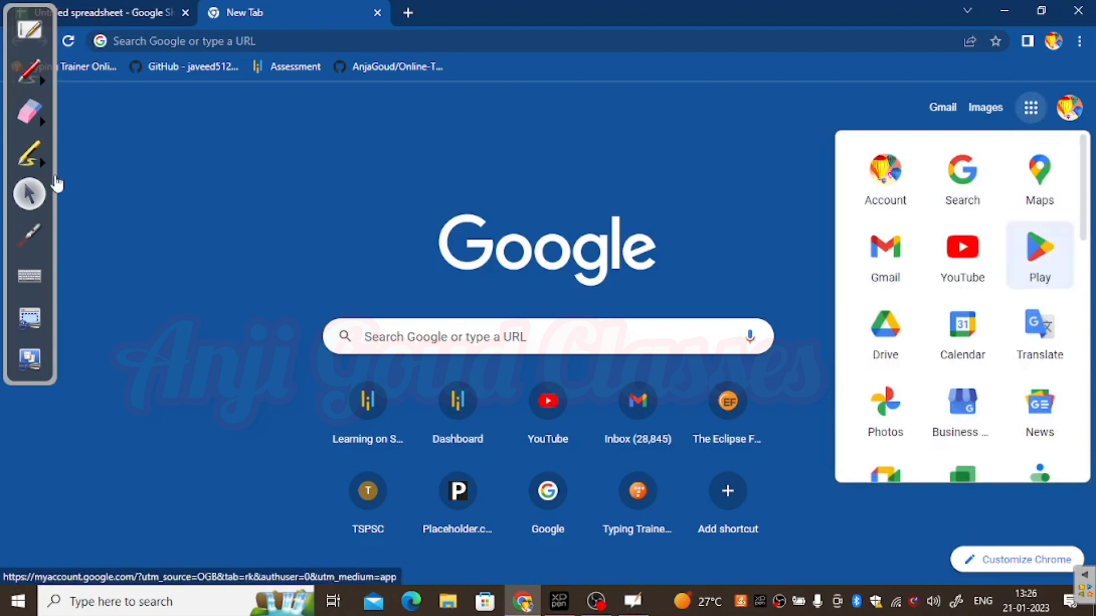
pyautogui.scroll(-3, 1039, 256)
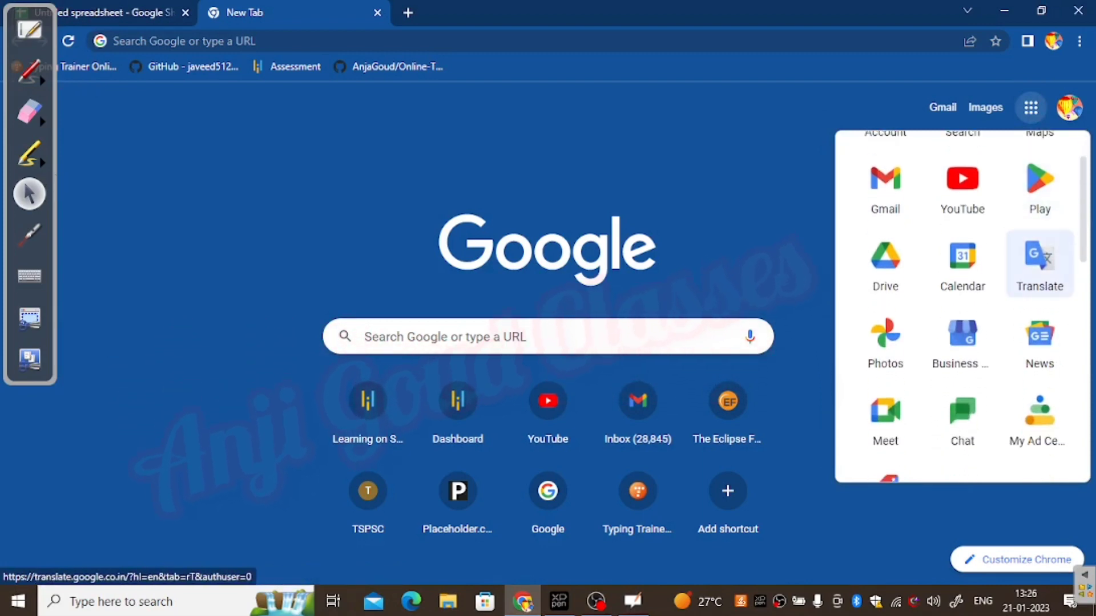
pyautogui.scroll(-3, 1039, 257)
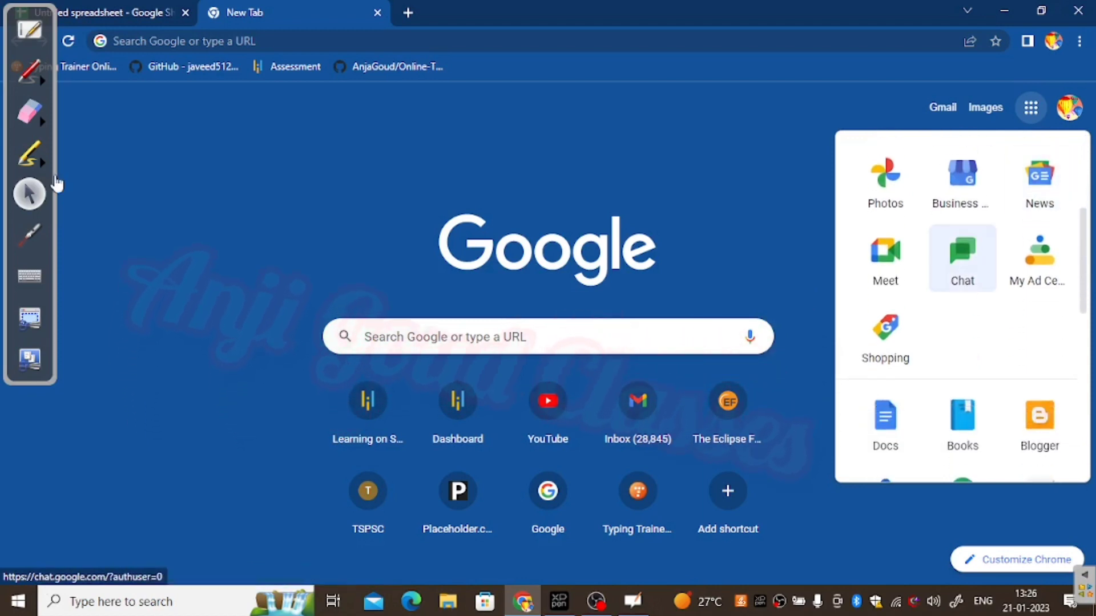
pyautogui.scroll(-5, 962, 257)
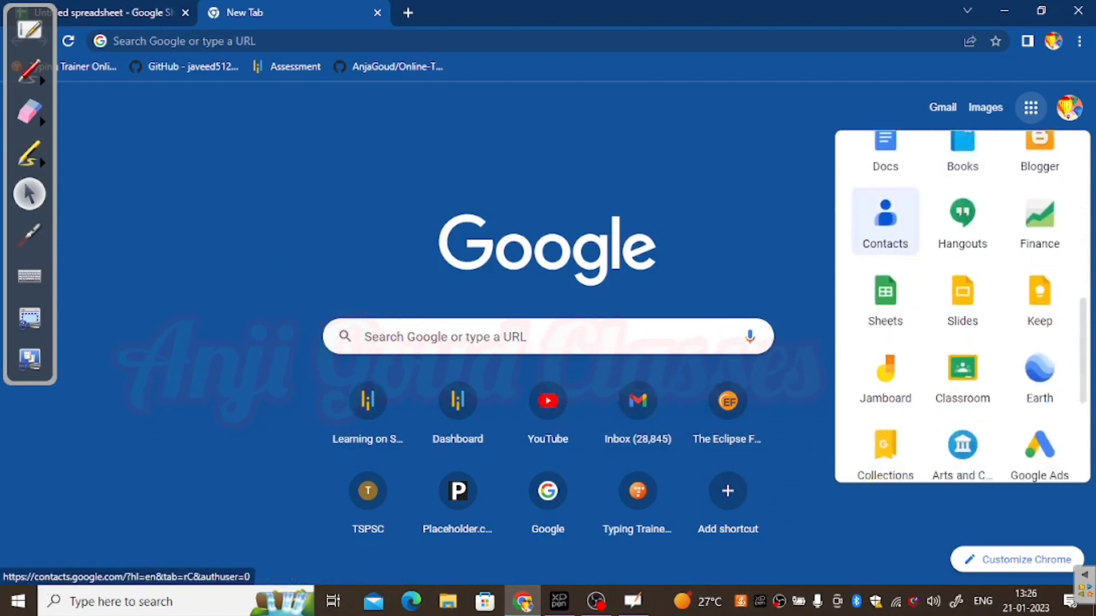
pyautogui.scroll(-2, 885, 246)
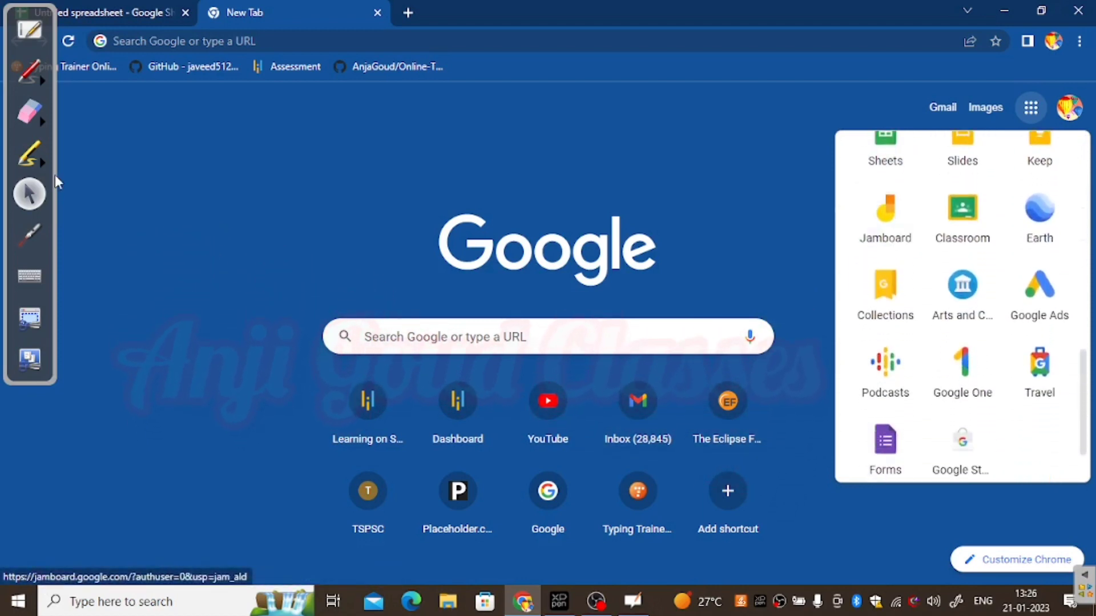
pyautogui.scroll(4, 885, 320)
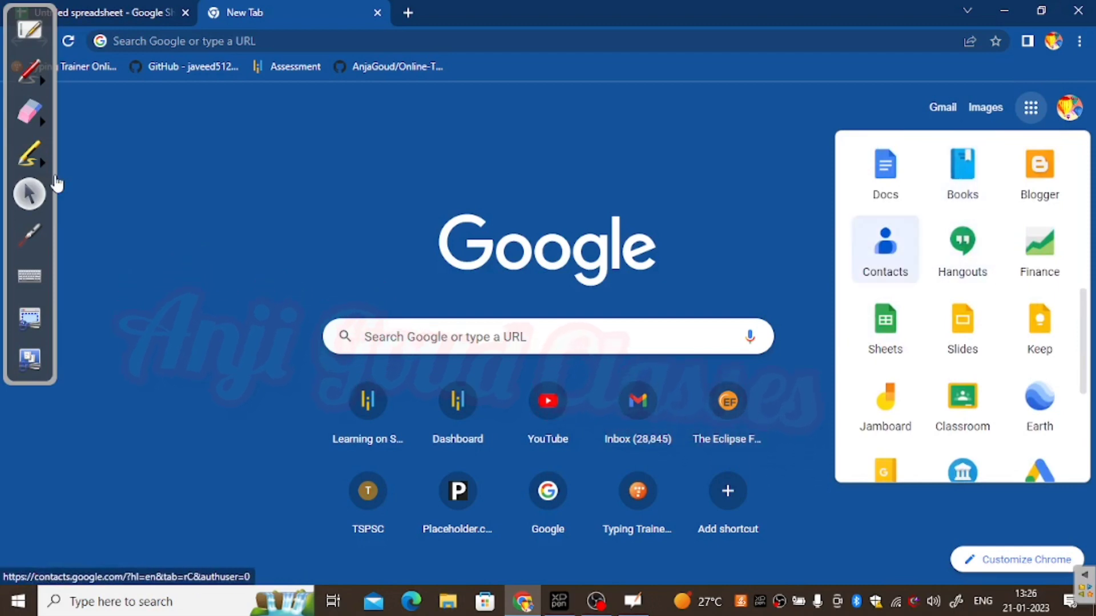
pyautogui.scroll(8, 885, 251)
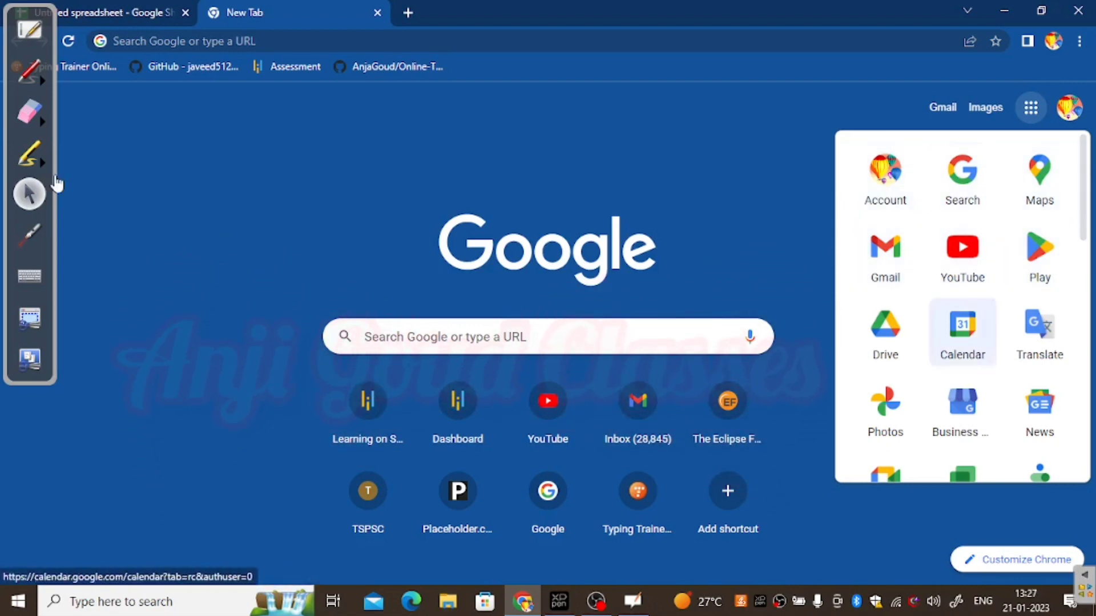
pyautogui.scroll(-2, 962, 320)
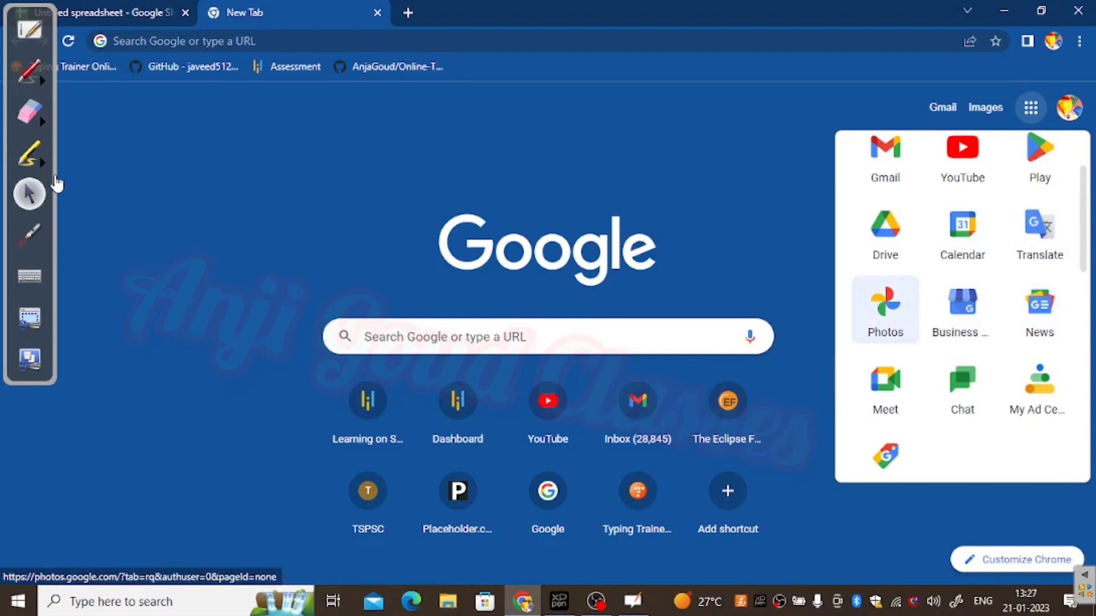
pyautogui.scroll(-2, 1039, 303)
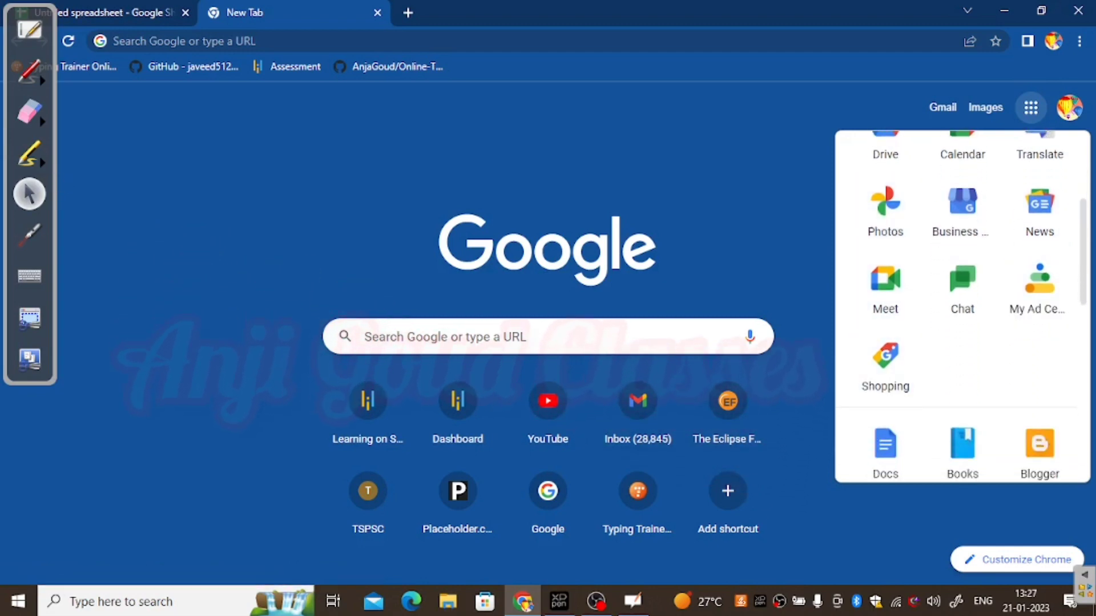
pyautogui.scroll(-3, 962, 308)
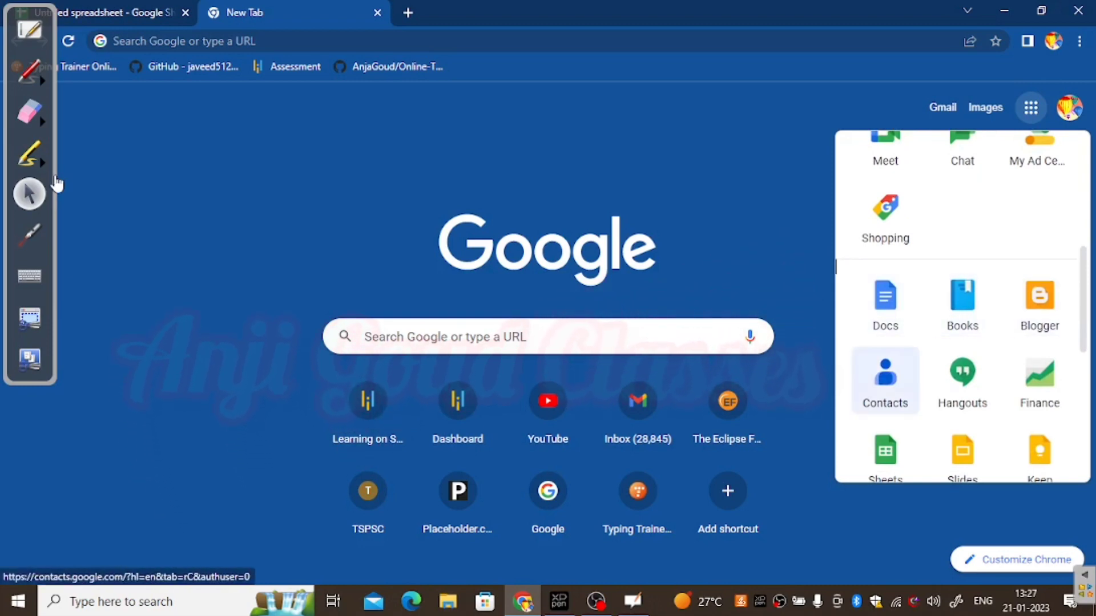
pyautogui.scroll(-2, 1039, 263)
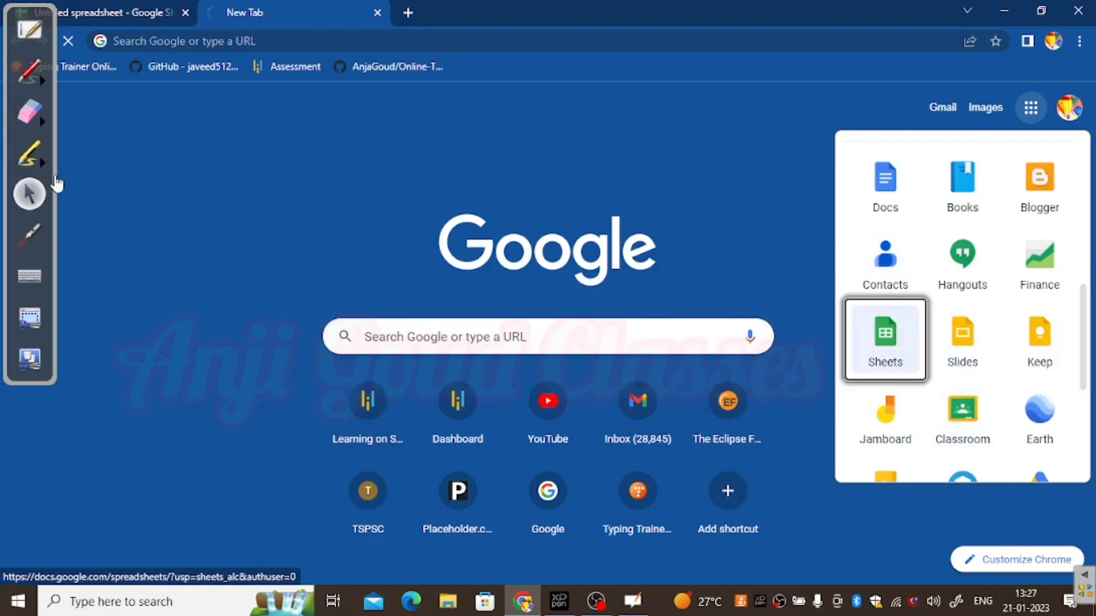
pyautogui.press('Return')
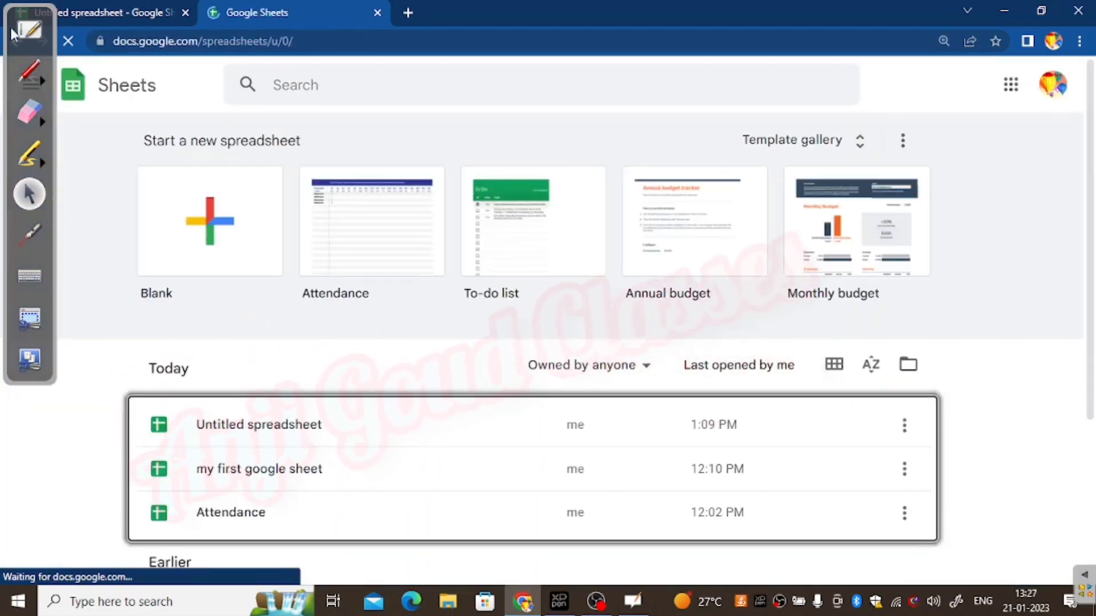
# Step: Move the floating annotation palette to the opposite screen edge and expand it over the Sheets home page
pyautogui.moveTo(16, 13)
pyautogui.mouseDown()
pyautogui.moveTo(264, 14)
pyautogui.moveTo(1060, 157)
pyautogui.mouseUp()
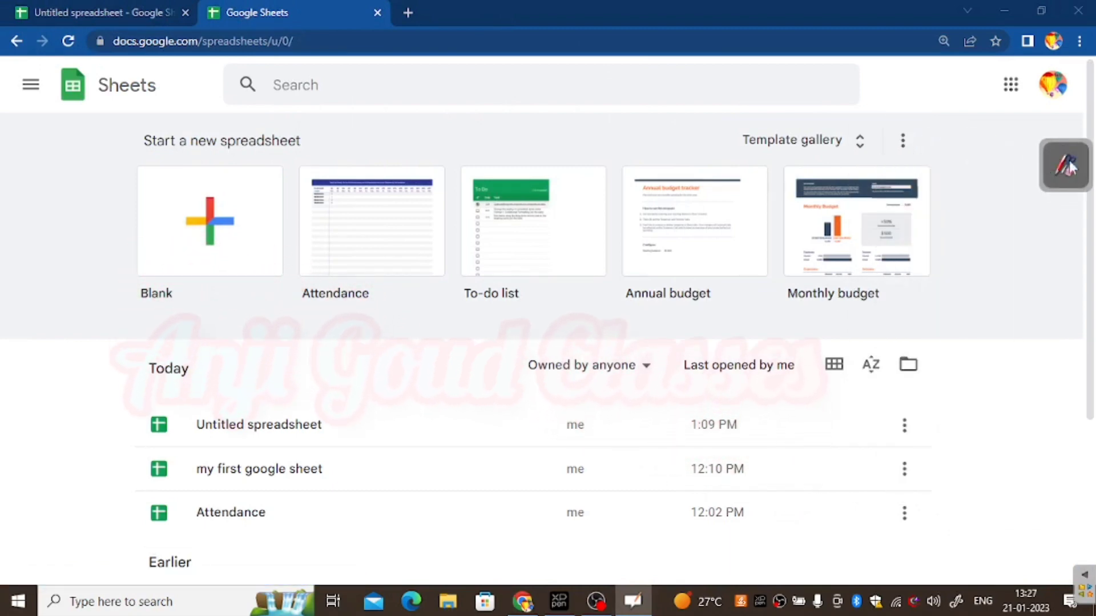
pyautogui.click(1068, 177)
pyautogui.click(1062, 31)
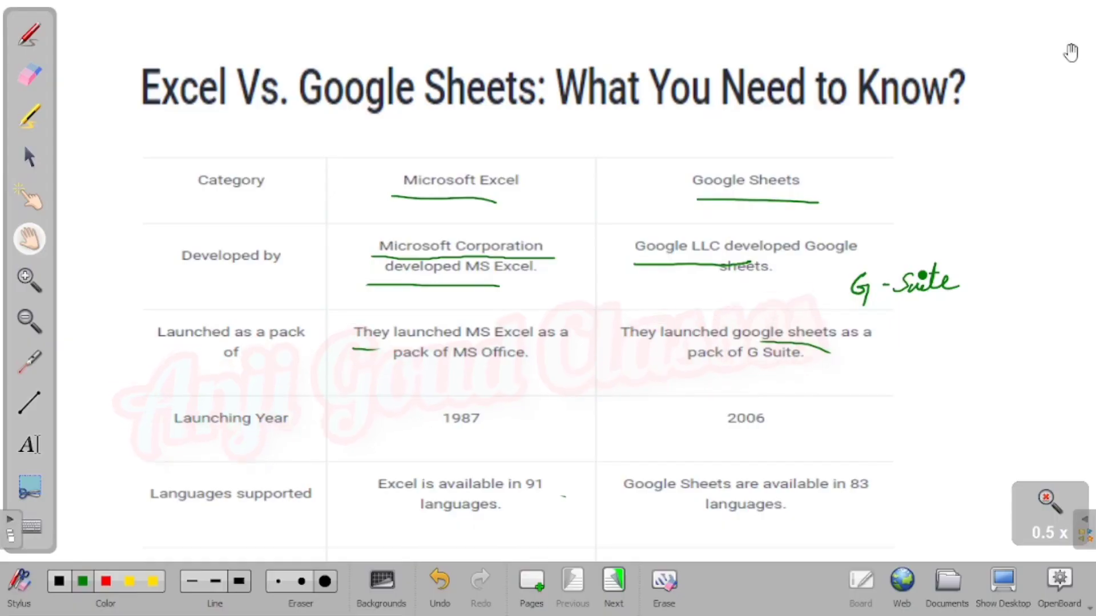
pyautogui.click(1002, 585)
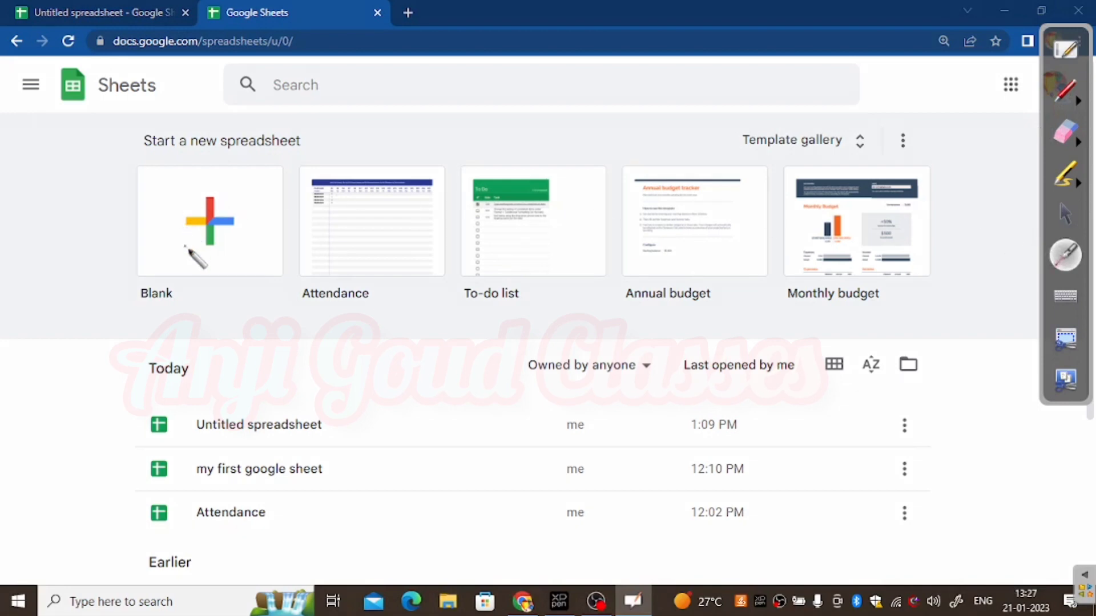
# Step: Point out the Blank, Attendance, Annual budget and Monthly budget templates with the laser pointer
pyautogui.click(210, 226)
pyautogui.click(345, 226)
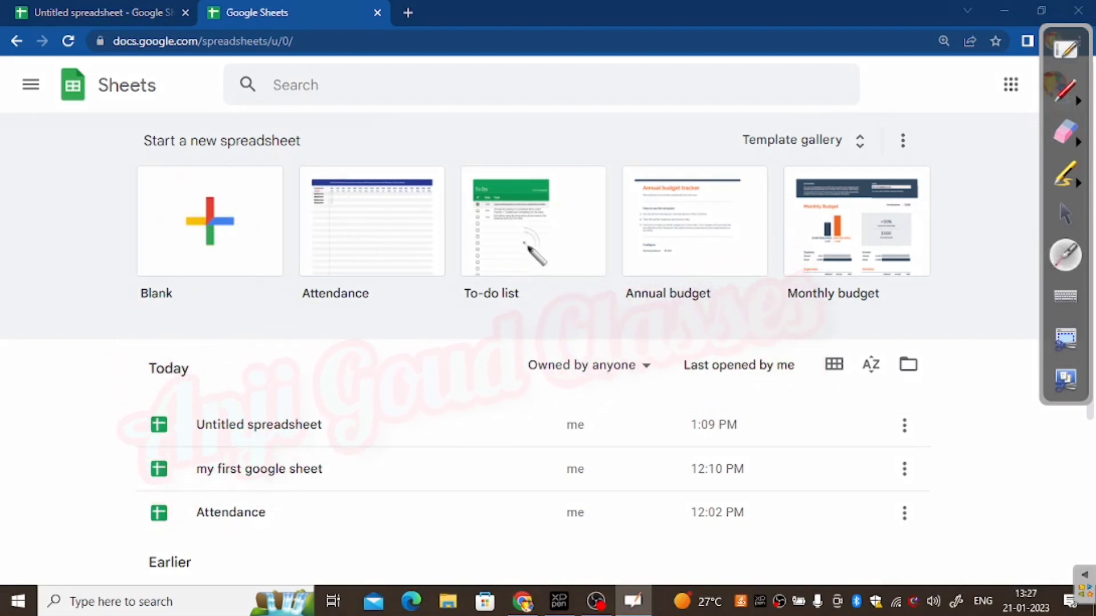
pyautogui.click(679, 243)
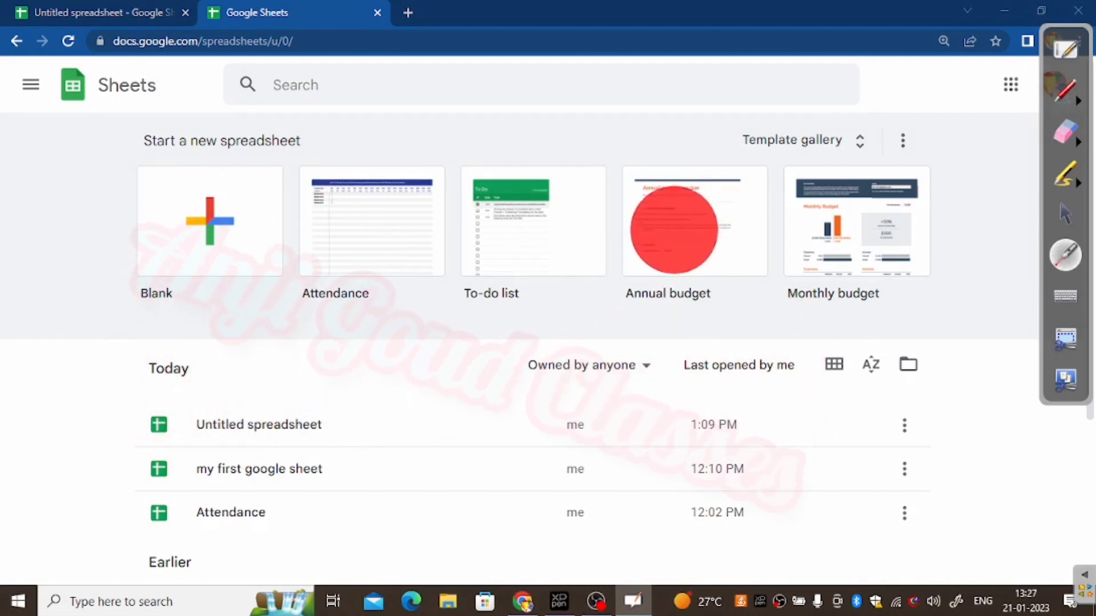
pyautogui.click(854, 241)
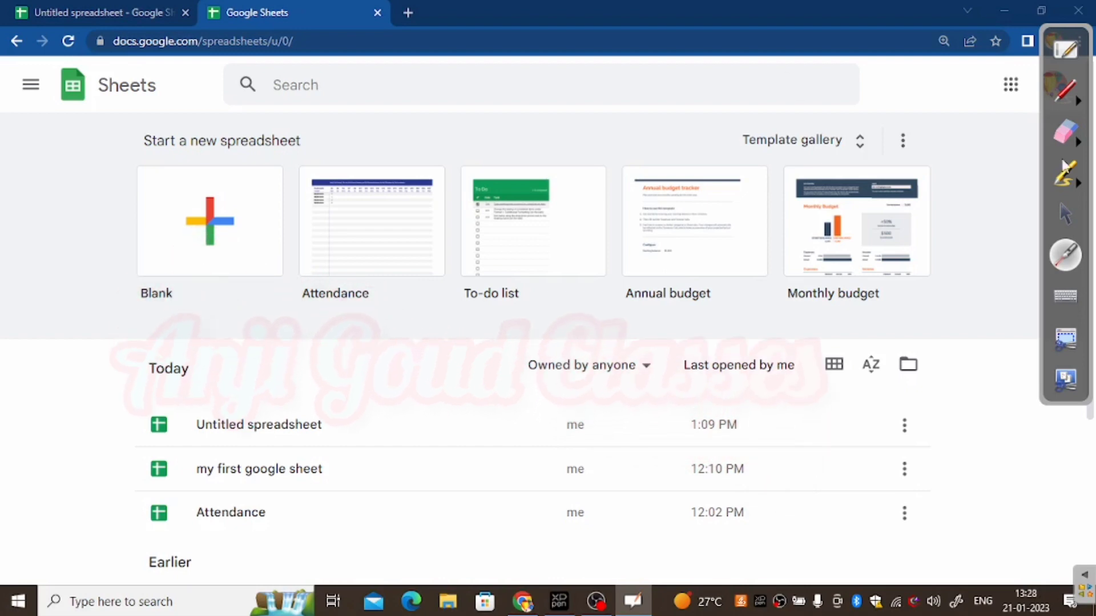
# Step: Switch from the laser pointer to the normal pointer, create a blank spreadsheet and close the older Untitled spreadsheet tab
pyautogui.click(1065, 217)
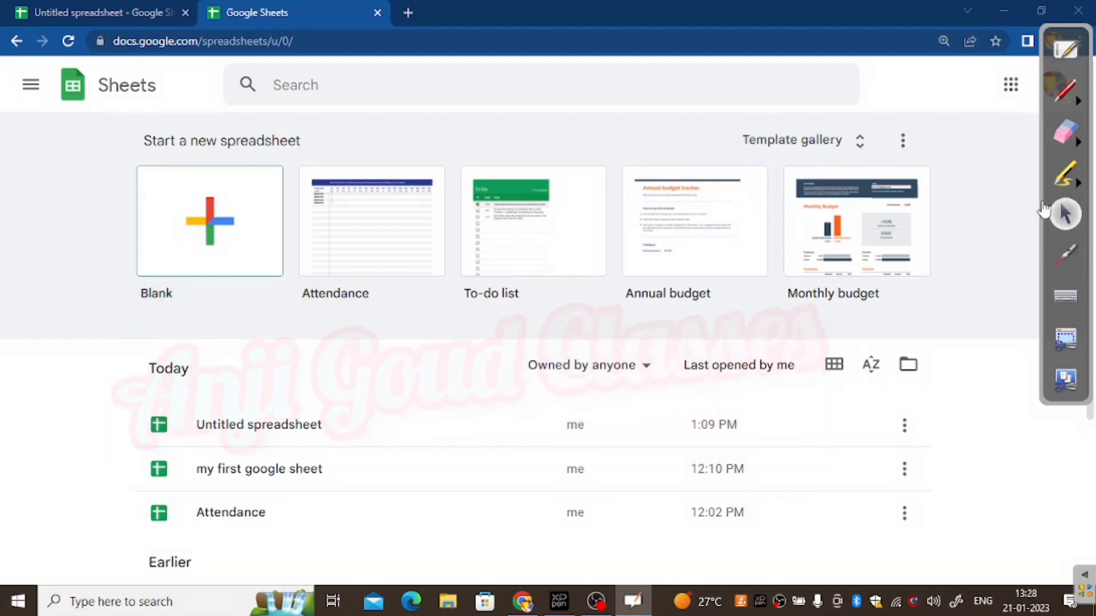
pyautogui.click(210, 222)
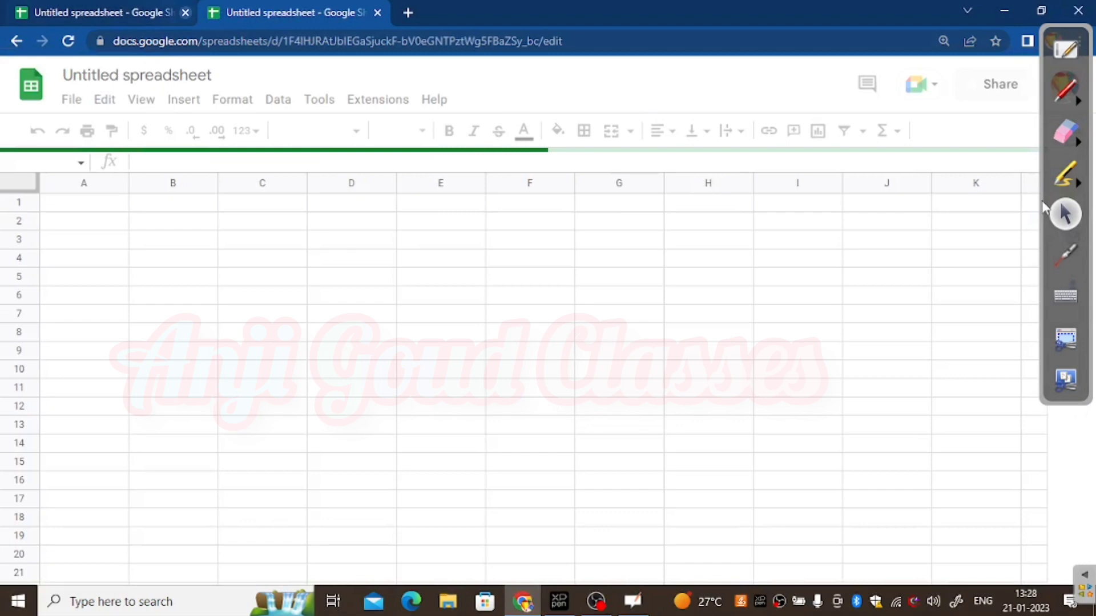
pyautogui.click(185, 12)
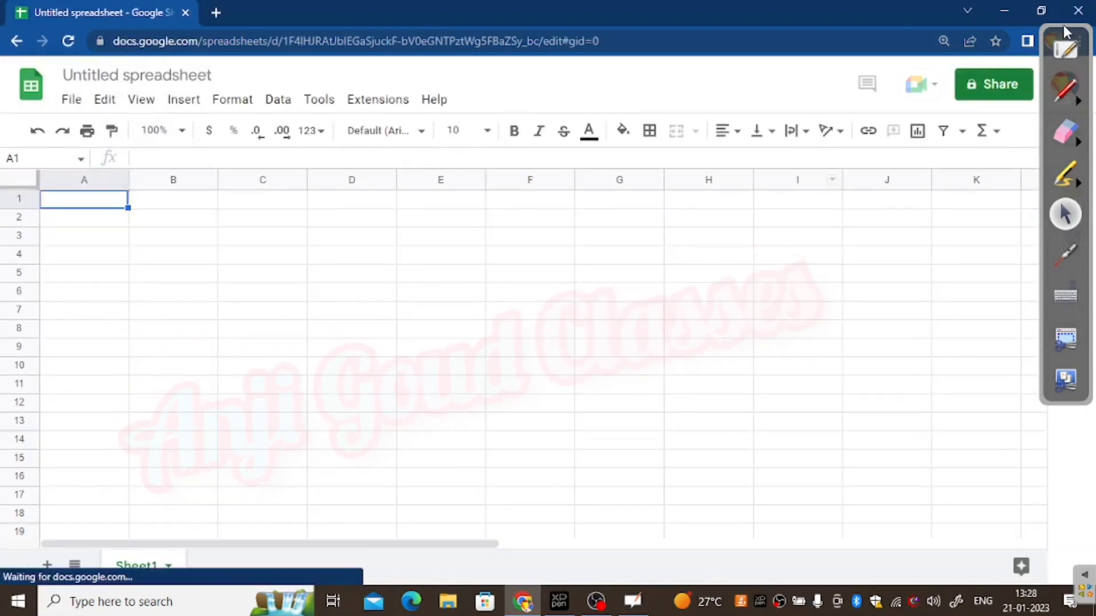
# Step: Move the annotation palette clear of the spreadsheet's header and rename the spreadsheet AGC SHEET
pyautogui.moveTo(1063, 29)
pyautogui.mouseDown()
pyautogui.moveTo(1028, 206)
pyautogui.moveTo(1053, 242)
pyautogui.moveTo(1018, 231)
pyautogui.mouseUp()
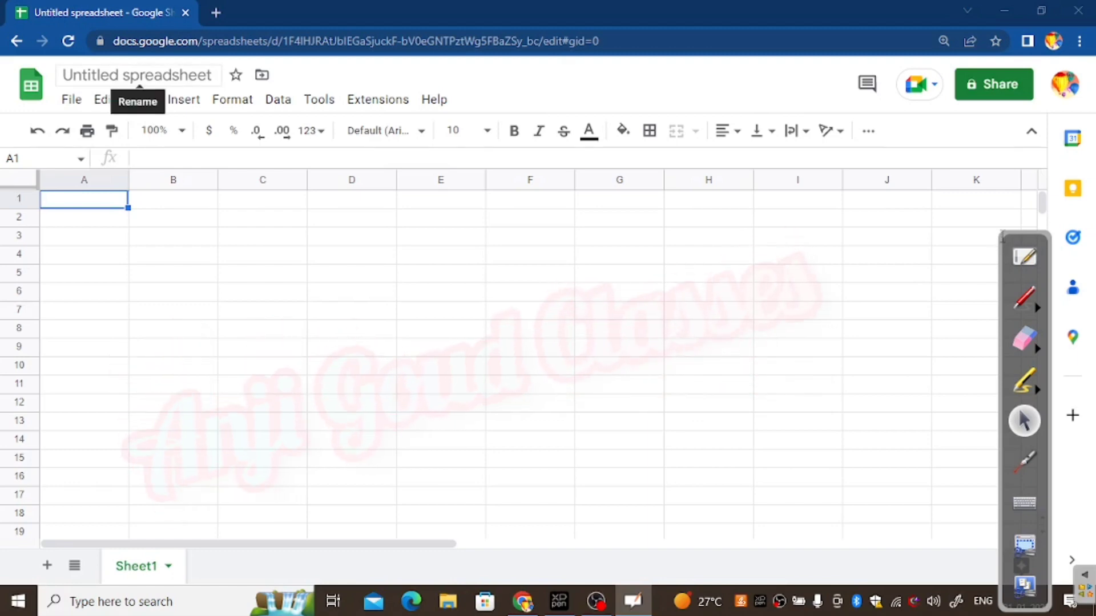
pyautogui.click(138, 75)
pyautogui.click(138, 75)
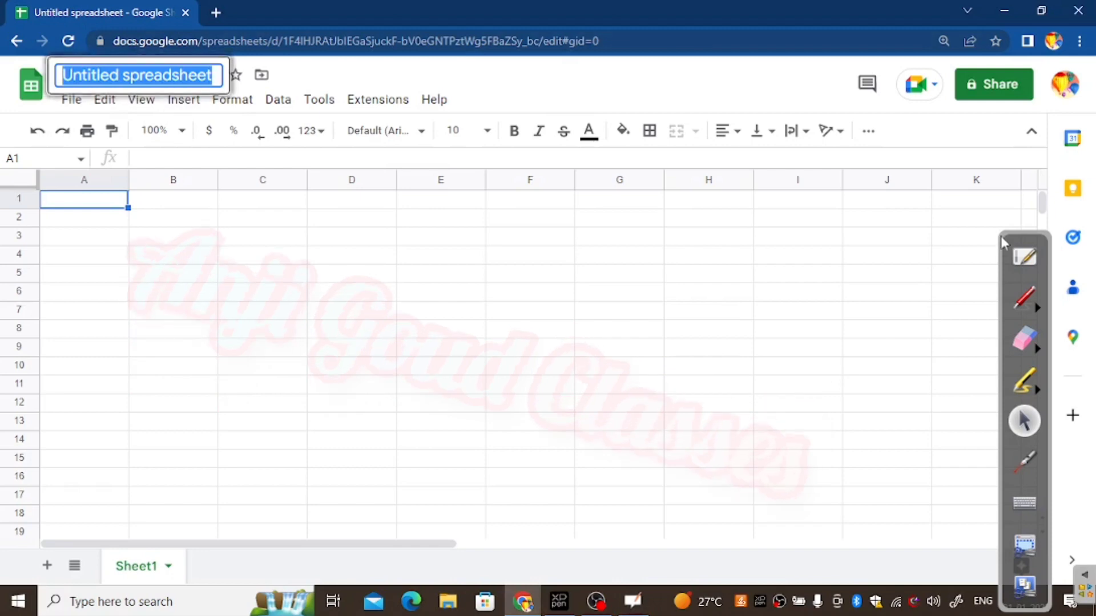
pyautogui.write('\\')
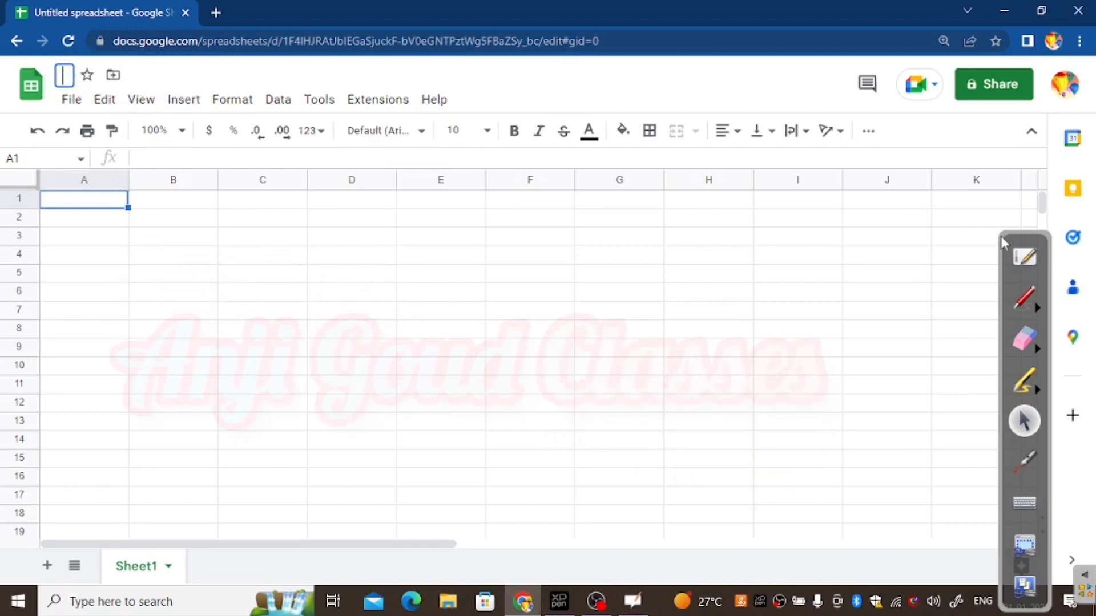
pyautogui.write('a')
pyautogui.press('BackSpace')
pyautogui.write('AGC')
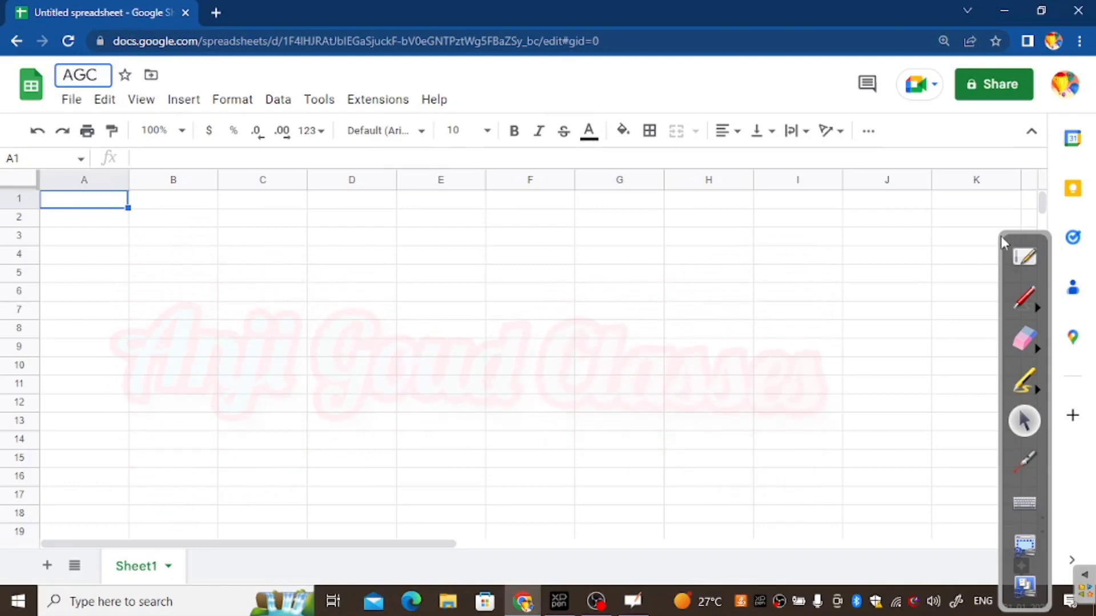
pyautogui.press('capslock')
pyautogui.write('SHEET')
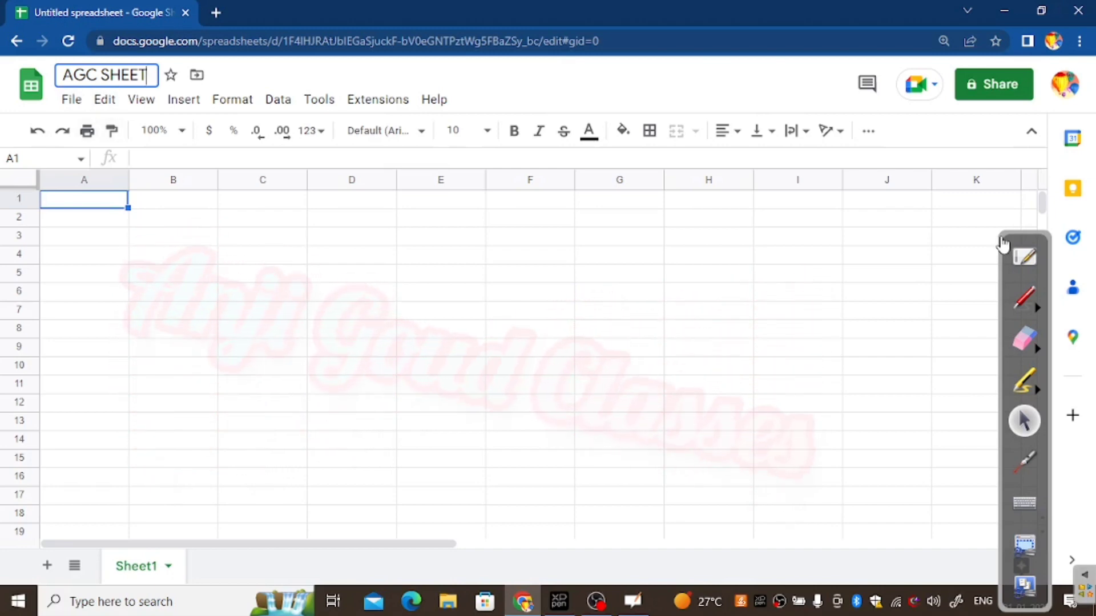
pyautogui.press('Return')
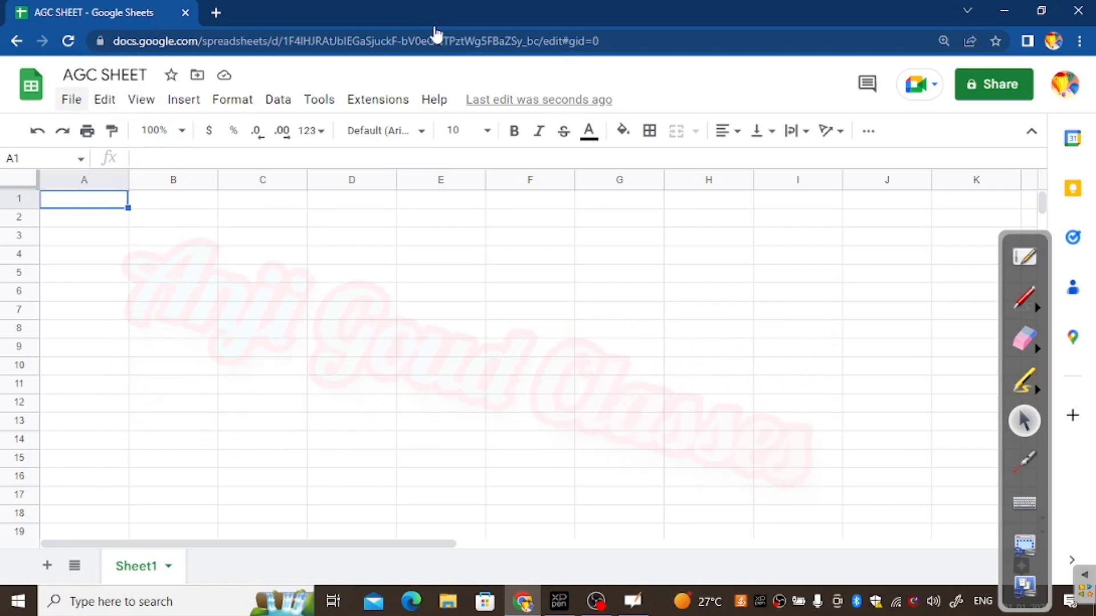
# Step: Examine the file commands for creating a new spreadsheet, including from the template gallery, and for opening one
pyautogui.hotkey('alt', 'f')
pyautogui.press('Down')
pyautogui.press('Down')
pyautogui.press('Down')
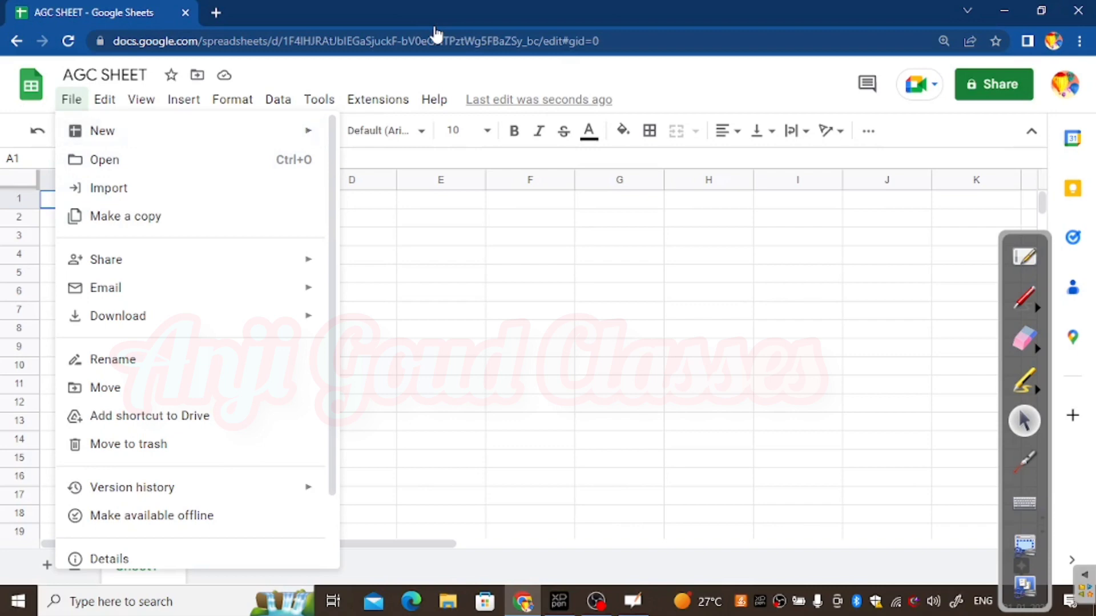
pyautogui.press('Right')
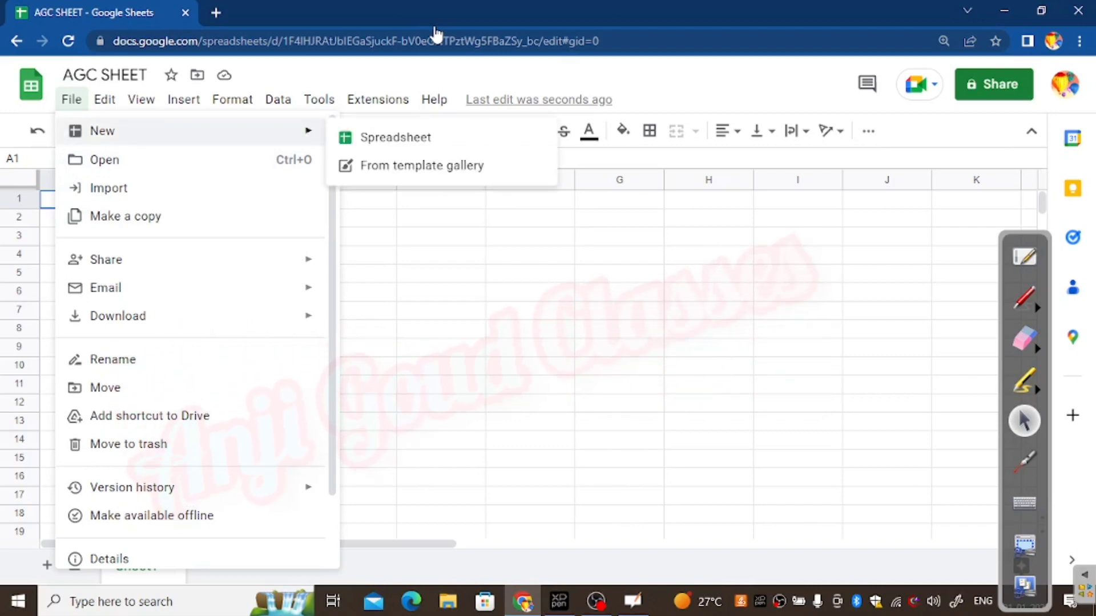
pyautogui.press('Down')
pyautogui.press('Left')
pyautogui.press('Down')
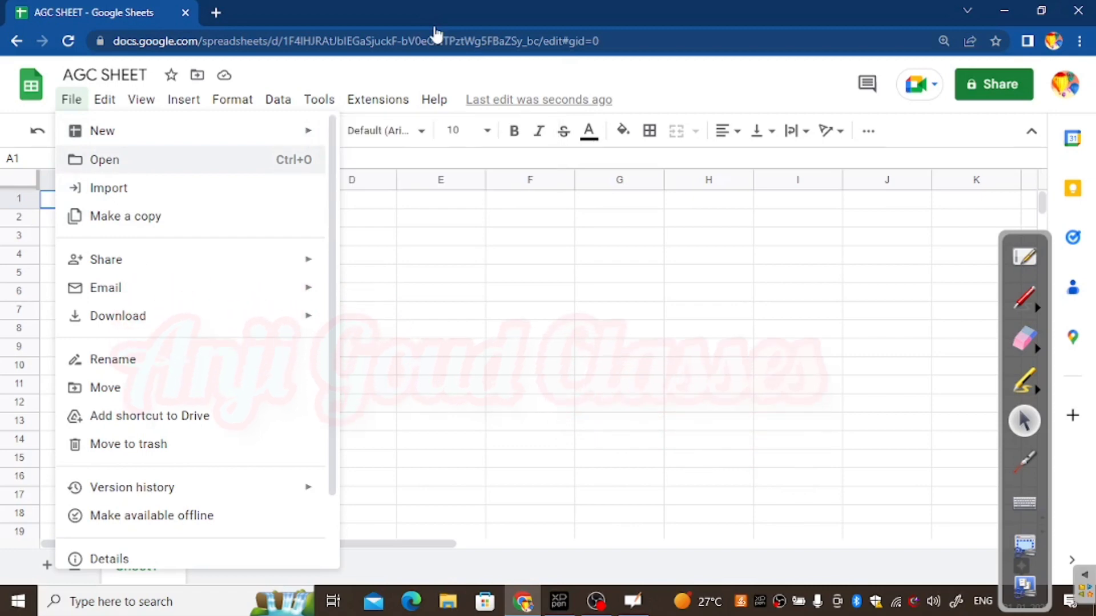
# Step: Examine the file commands for importing, making a copy, sharing and emailing the spreadsheet
pyautogui.press('Down')
pyautogui.press('Down')
pyautogui.press('Up')
pyautogui.press('Down')
pyautogui.press('Down')
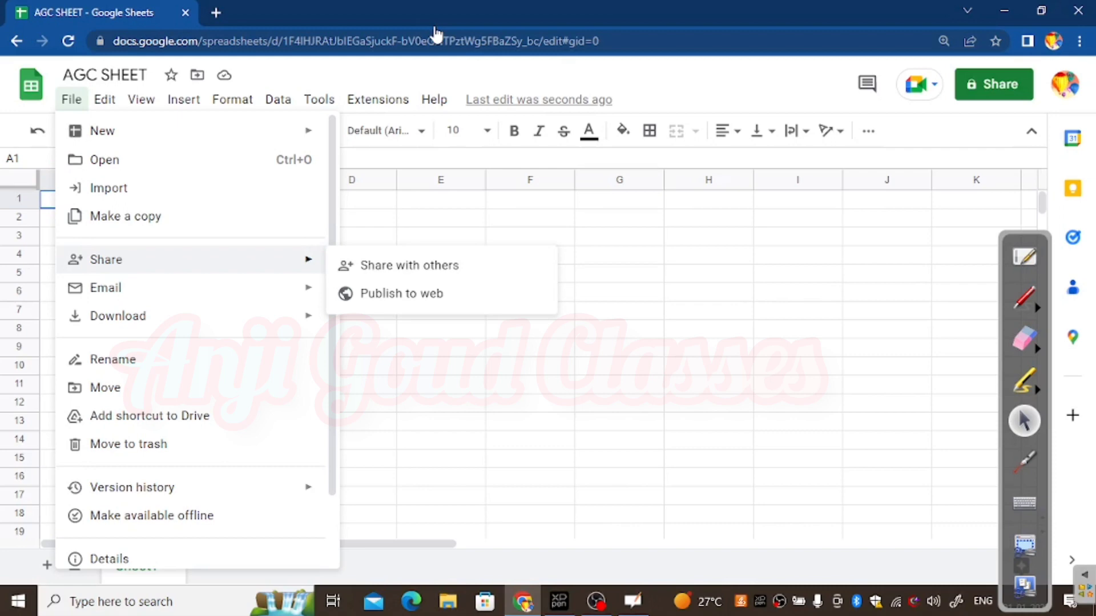
pyautogui.press('Down')
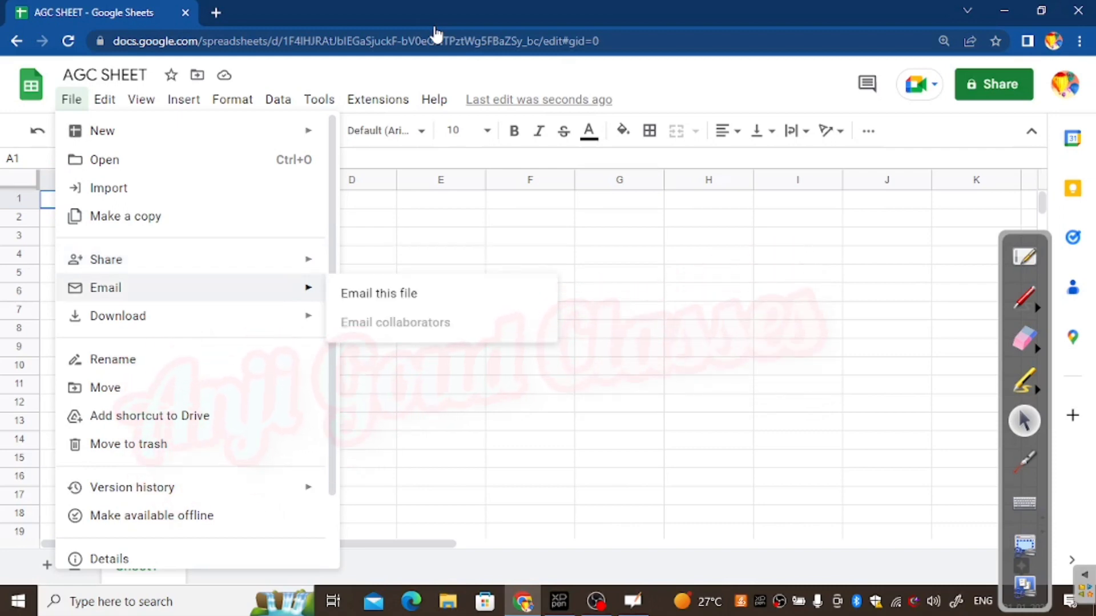
pyautogui.press('Down')
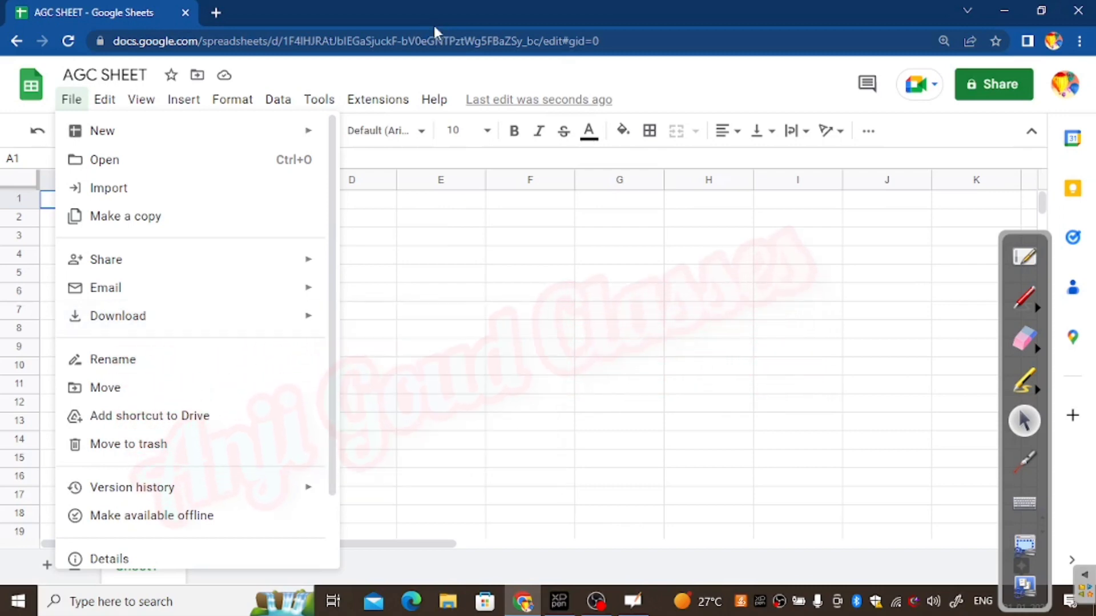
# Step: Examine the available download formats, from Microsoft Excel and OpenDocument through PDF and web page to comma- and tab-separated values
pyautogui.moveTo(171, 316)
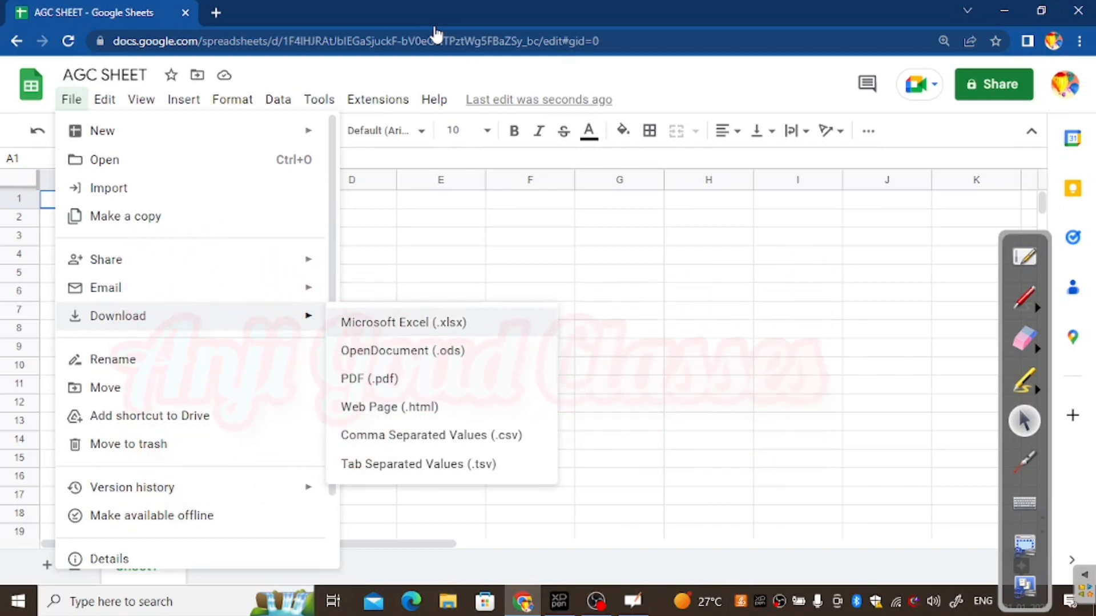
pyautogui.press('Down')
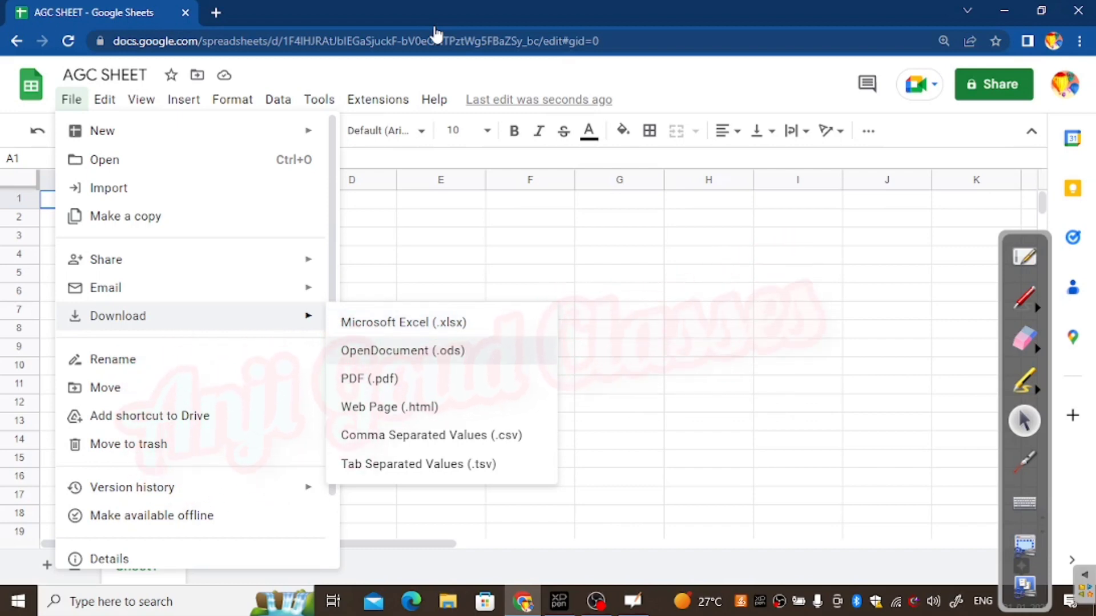
pyautogui.press('Down')
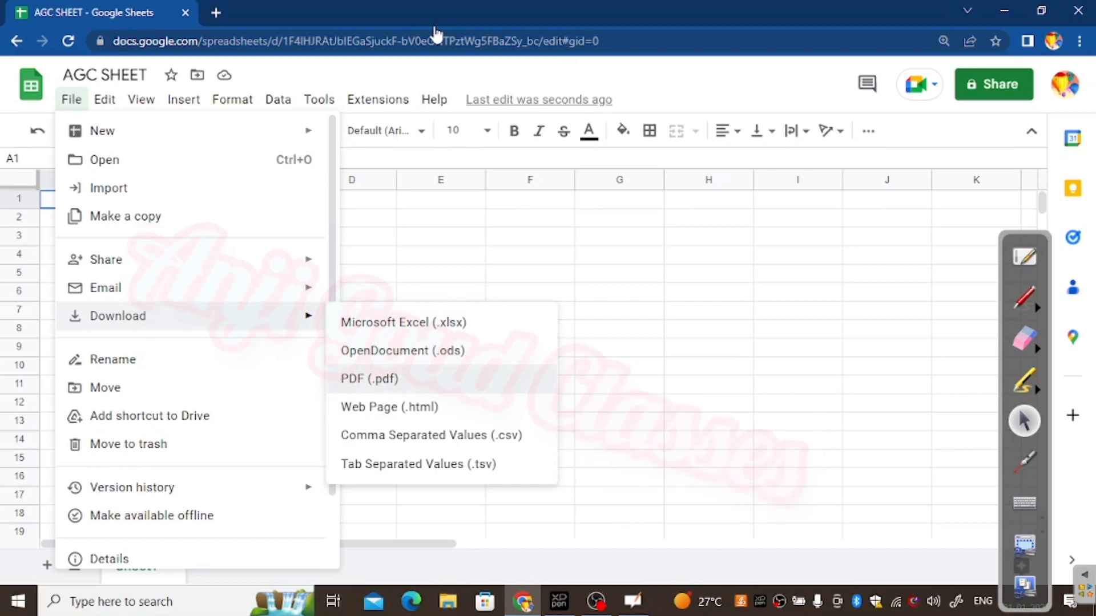
pyautogui.press('Down')
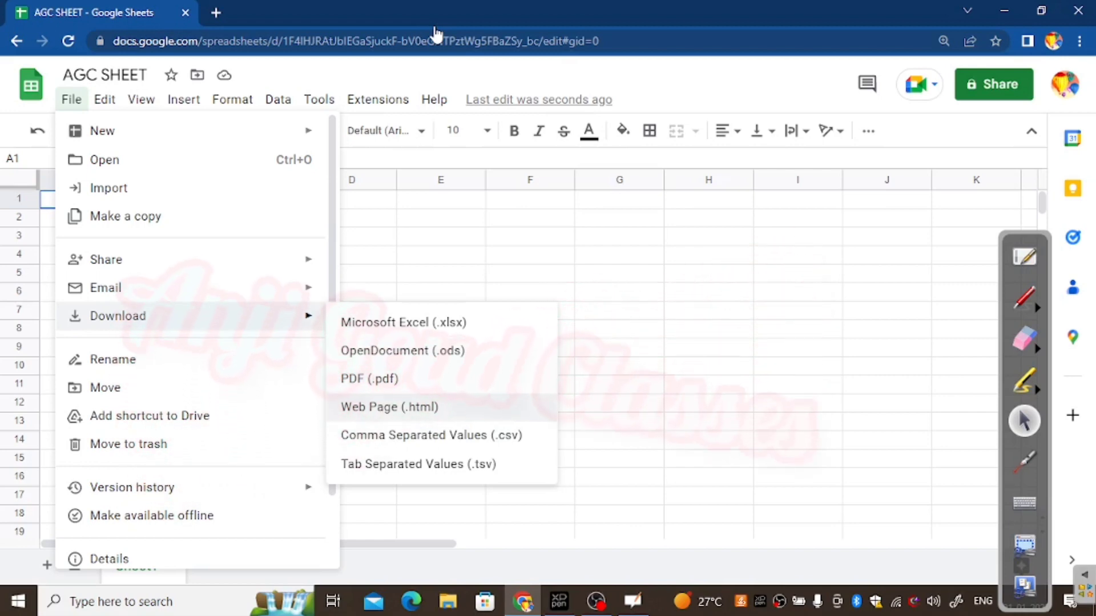
pyautogui.press('Down')
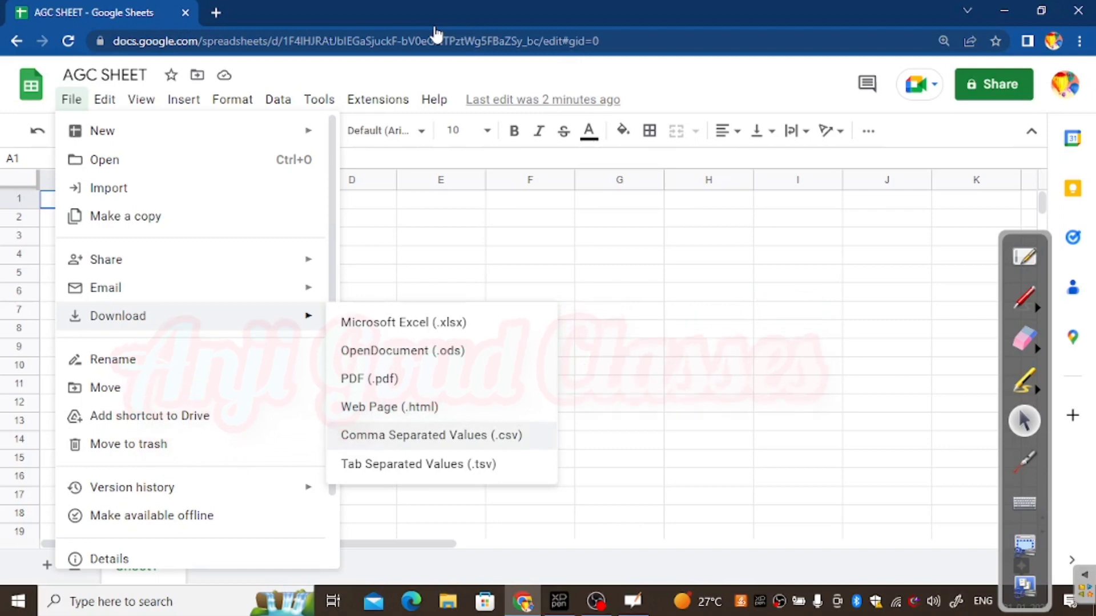
pyautogui.press('Down')
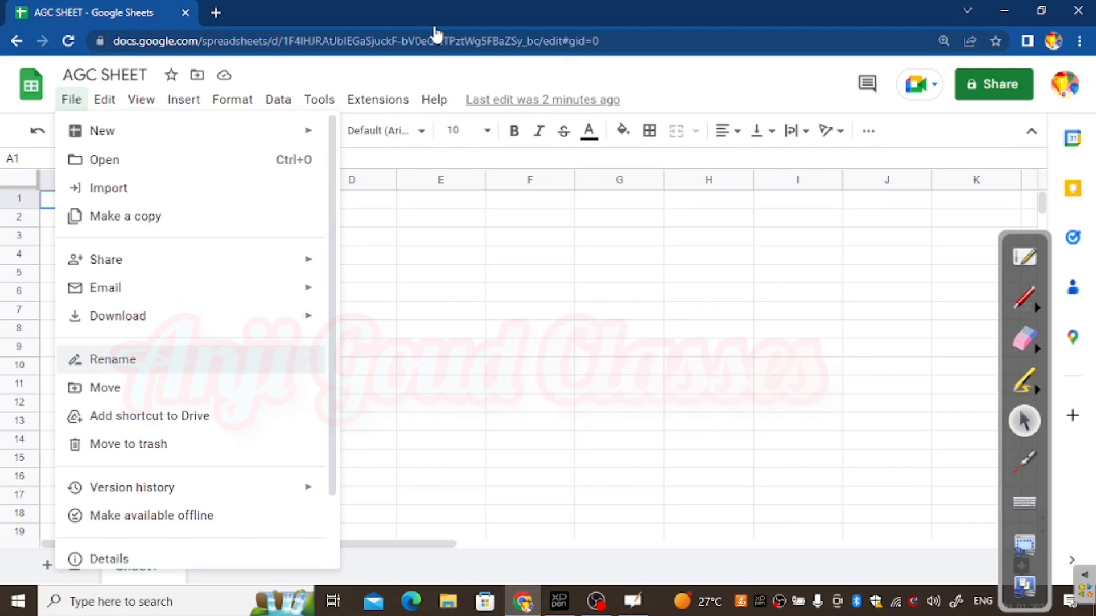
# Step: Examine the file commands for renaming, moving, adding a Drive shortcut, moving to trash and version history
pyautogui.press('Down')
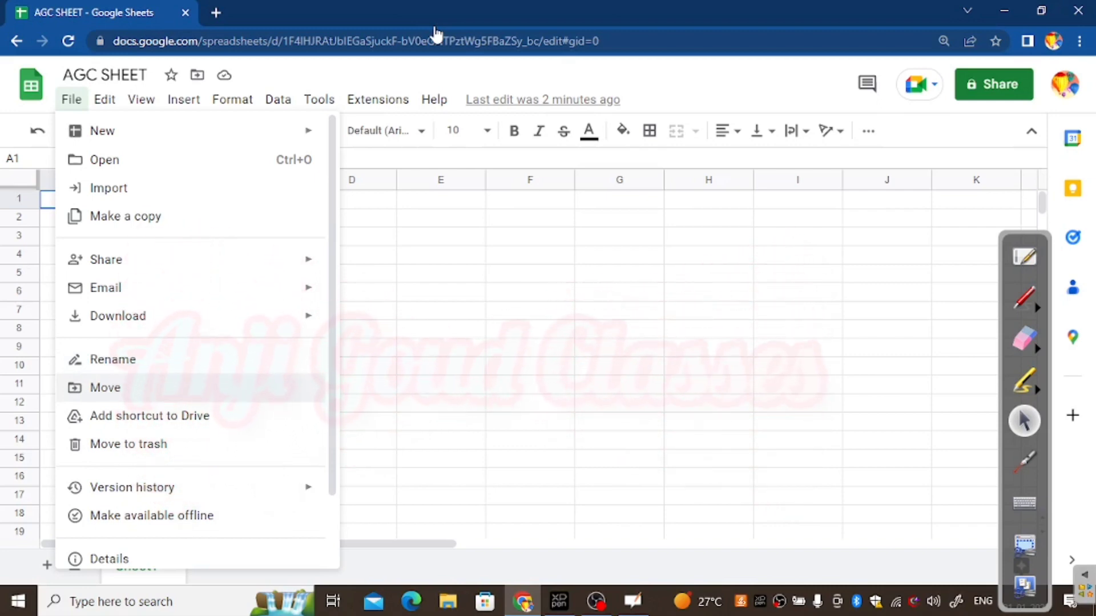
pyautogui.press('Down')
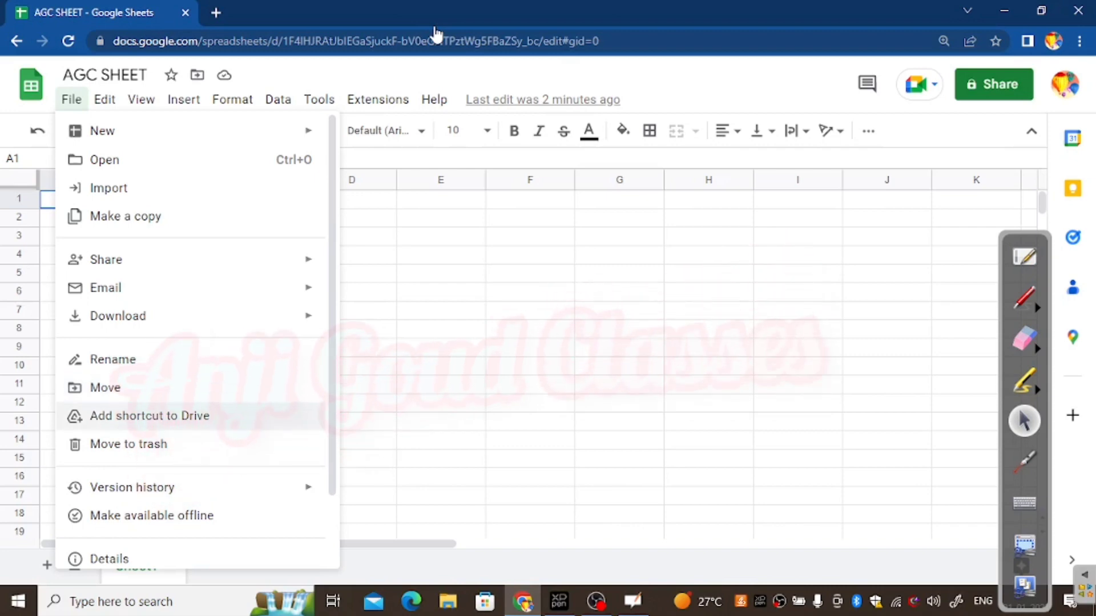
pyautogui.press('Down')
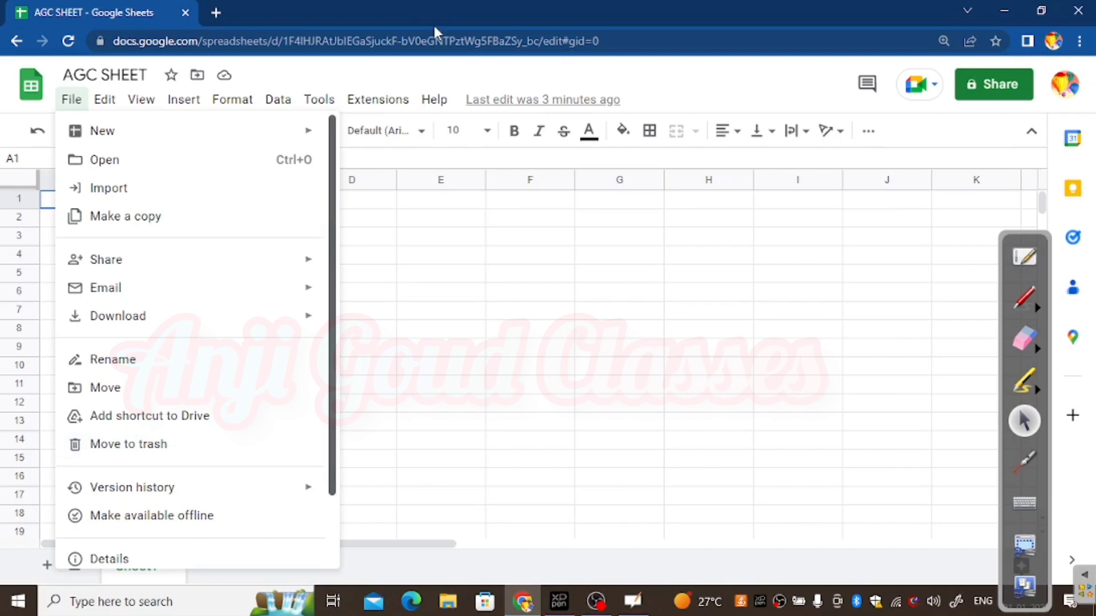
pyautogui.moveTo(332, 305); pyautogui.dragTo(332, 374)
pyautogui.moveTo(194, 405)
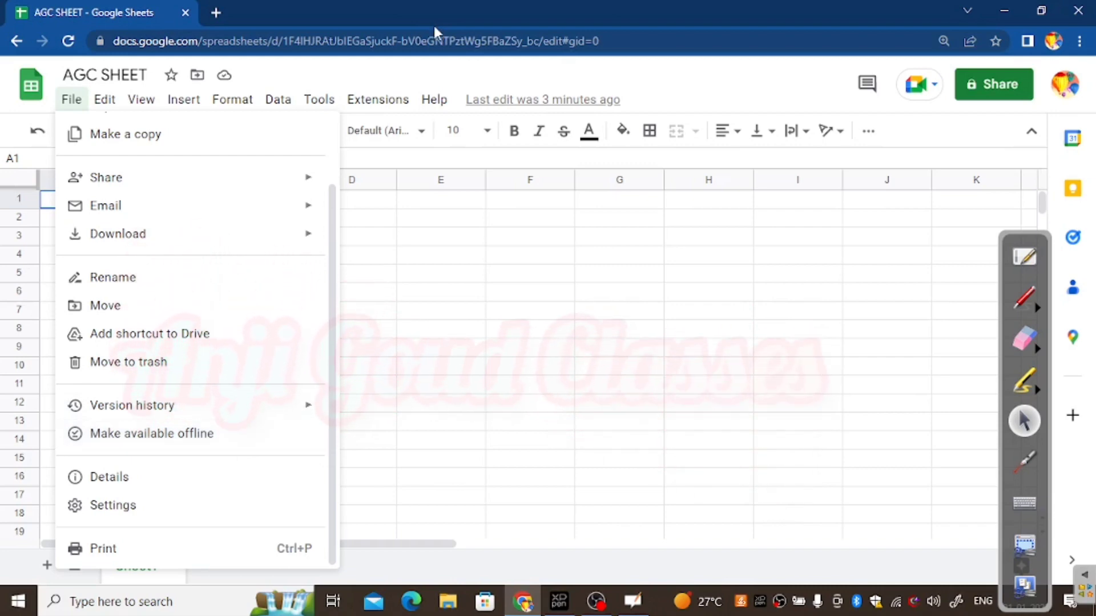
pyautogui.click(899, 603)
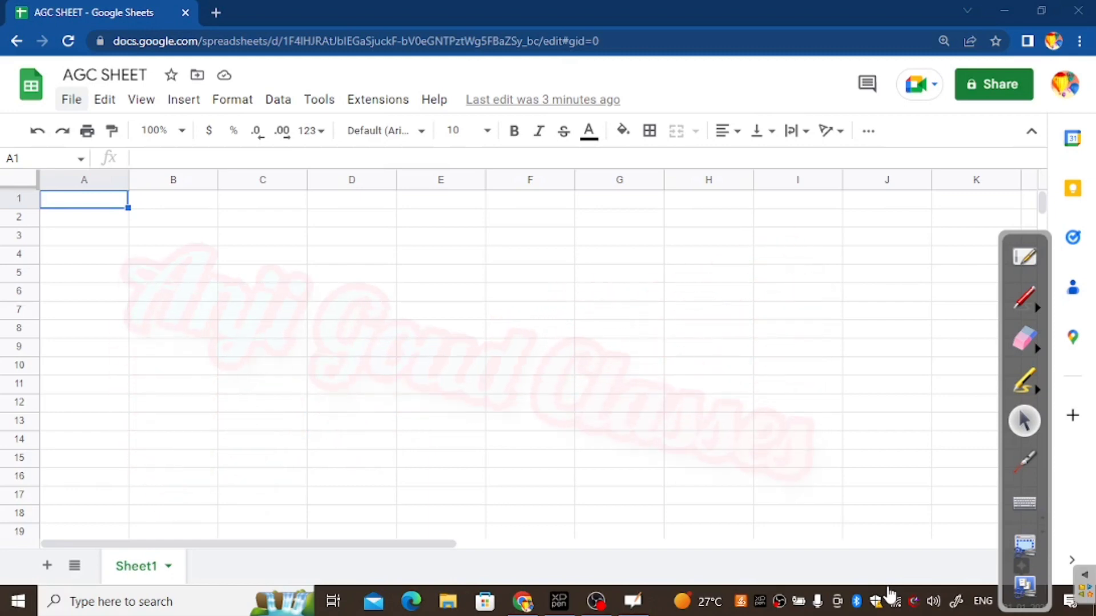
pyautogui.click(71, 99)
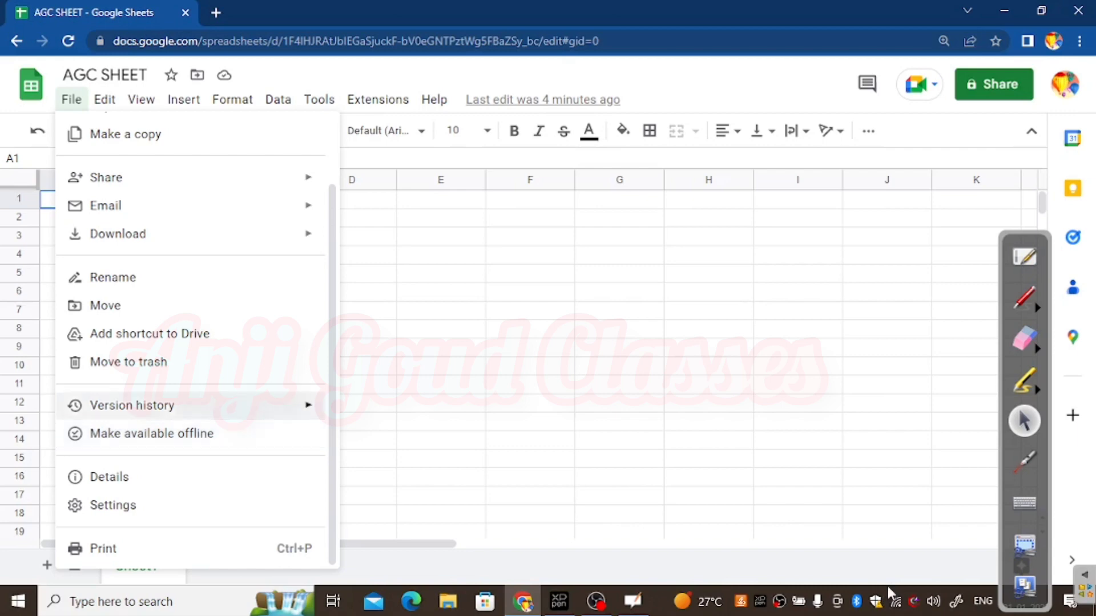
# Step: Handwrite "online" and "ofline" in green pen over the empty cells around column D, and return to the normal pointer
pyautogui.click(1024, 297)
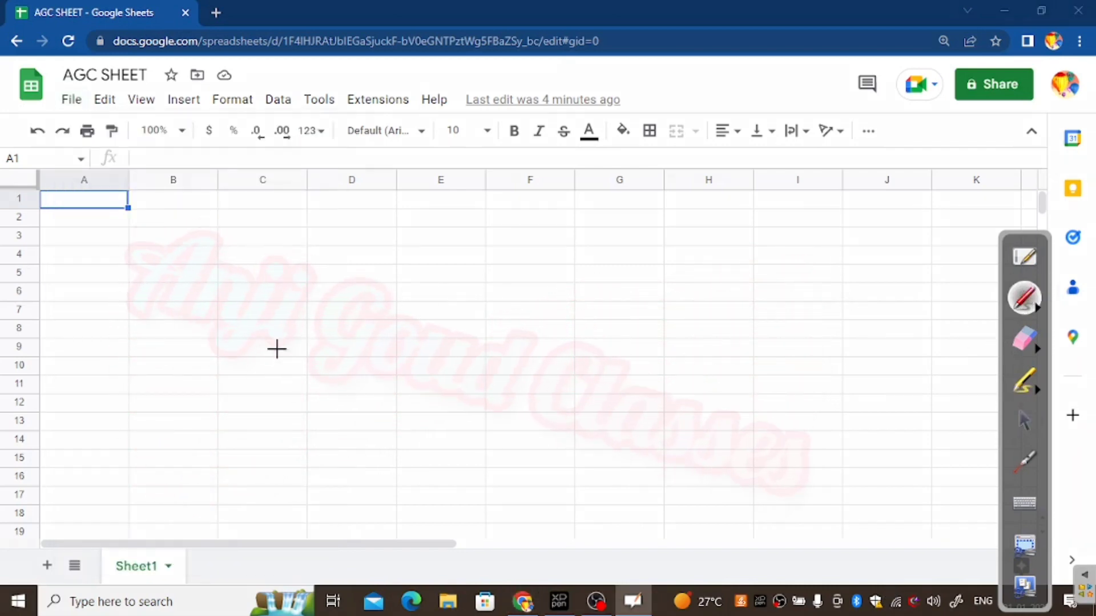
pyautogui.moveTo(296, 299); pyautogui.dragTo(298, 324)
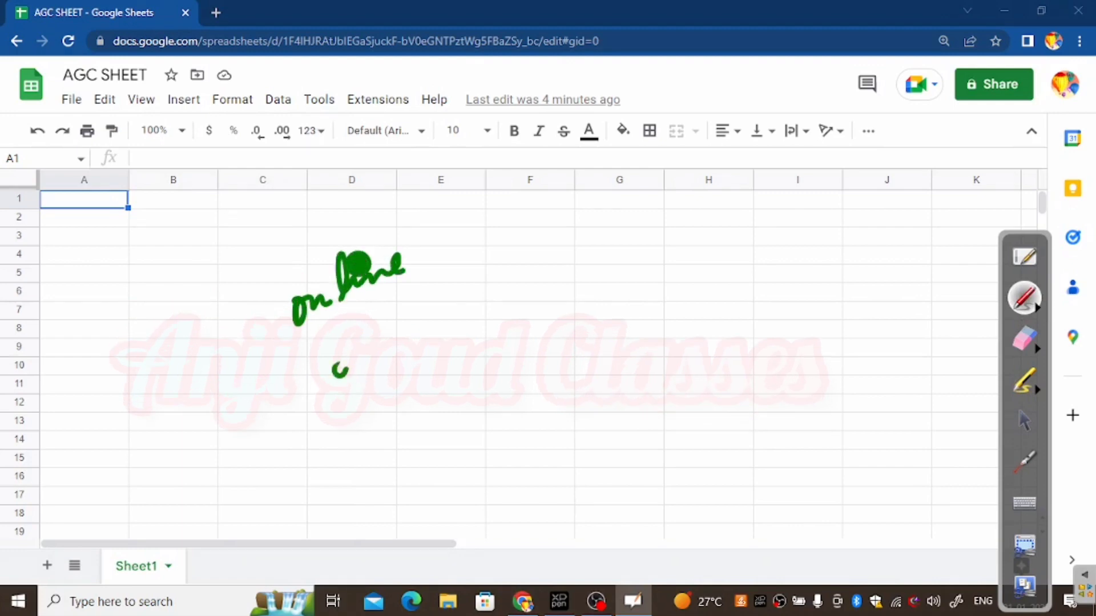
pyautogui.moveTo(361, 399)
pyautogui.mouseDown()
pyautogui.moveTo(371, 371)
pyautogui.moveTo(430, 371)
pyautogui.moveTo(466, 299)
pyautogui.mouseUp()
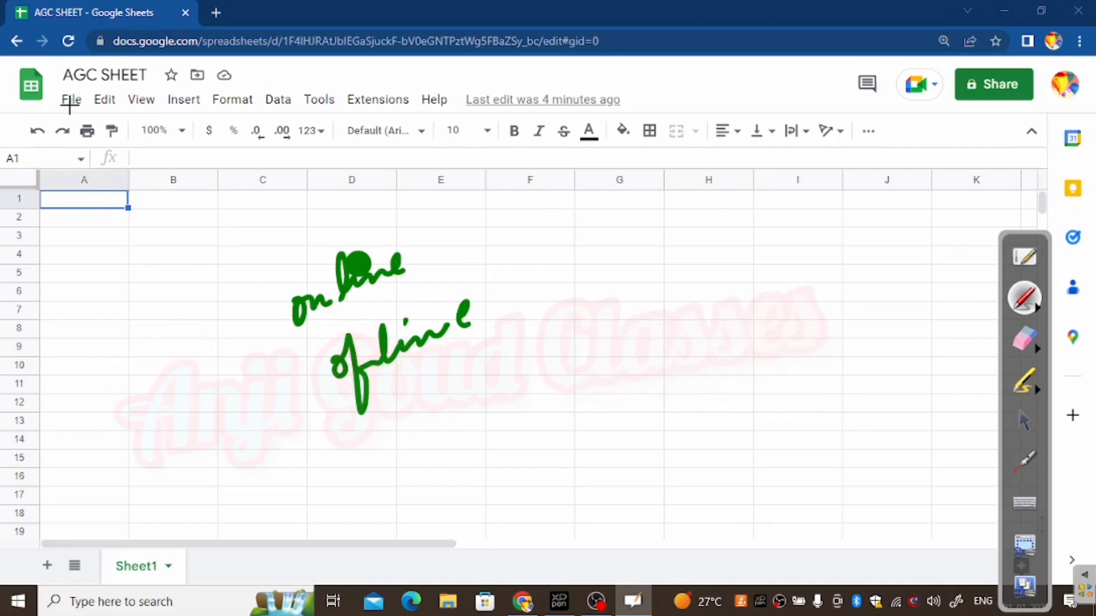
pyautogui.click(1024, 421)
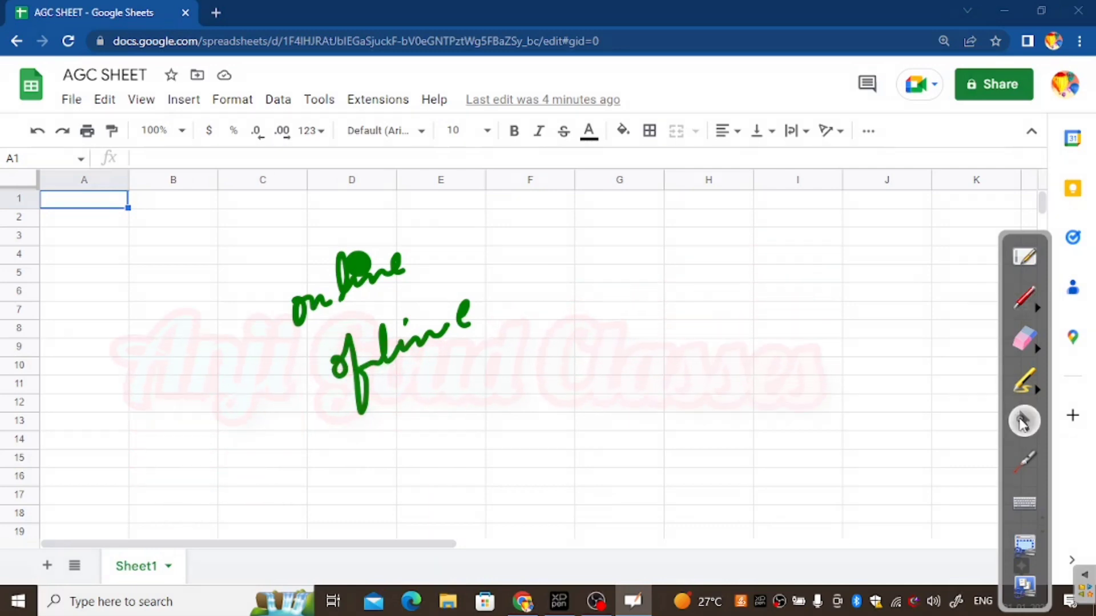
# Step: Review the spreadsheet's document details, move the dialog clear of the handwriting, and close it
pyautogui.hotkey('alt', 'f')
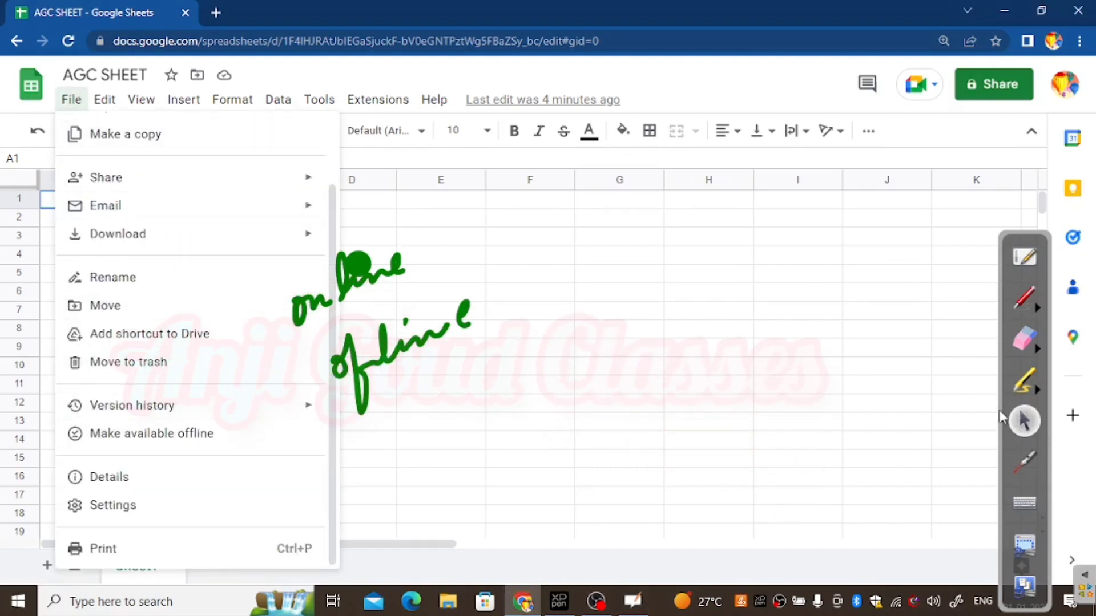
pyautogui.moveTo(332, 371)
pyautogui.mouseDown()
pyautogui.moveTo(332, 360)
pyautogui.moveTo(332, 371)
pyautogui.mouseUp()
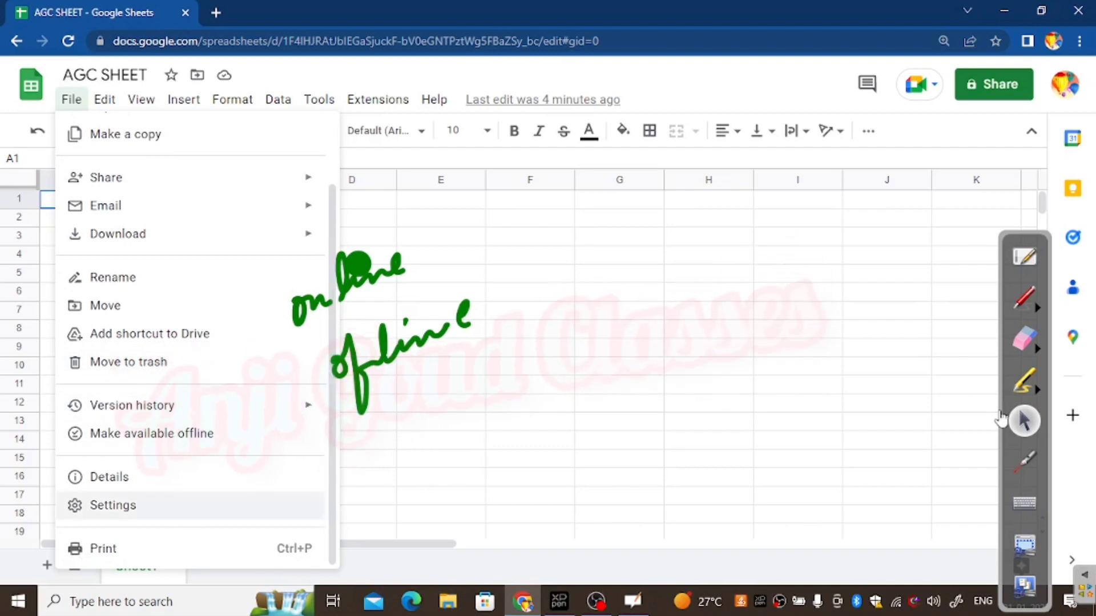
pyautogui.click(368, 458)
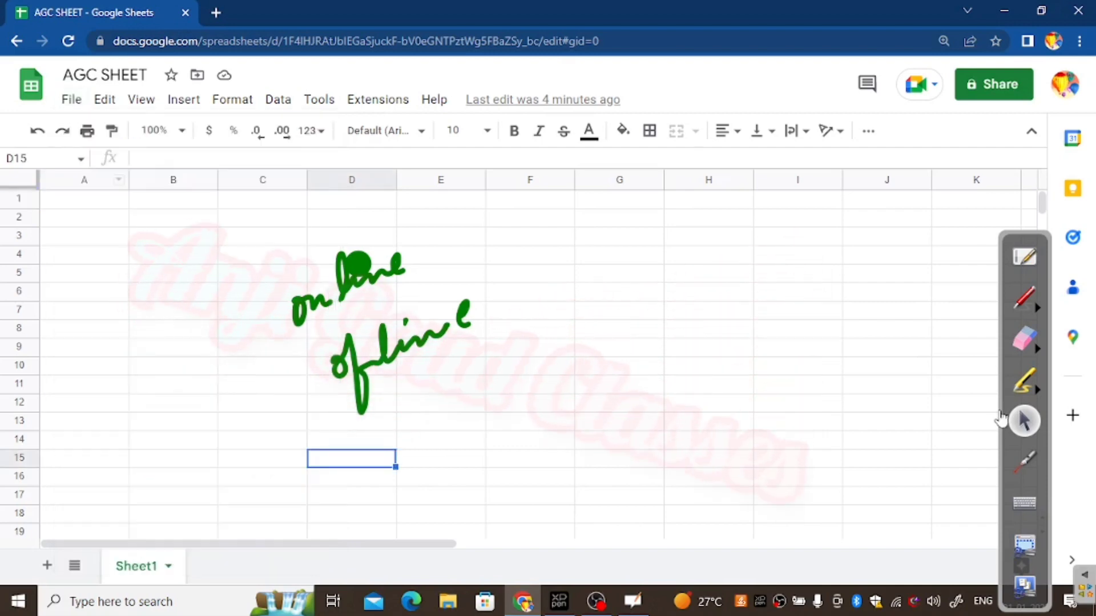
pyautogui.hotkey('alt', 'f')
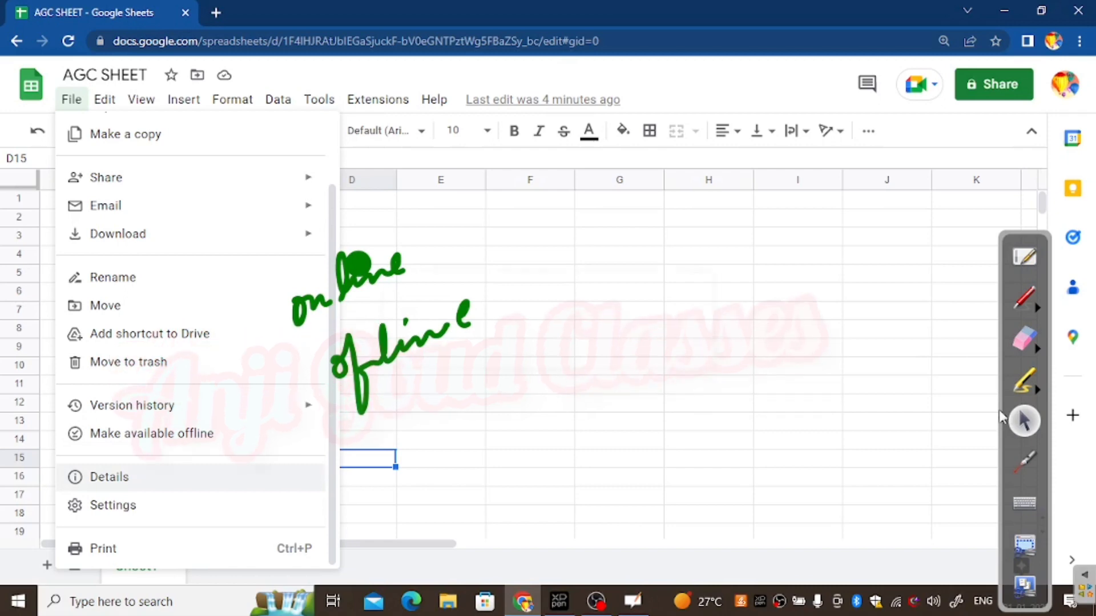
pyautogui.click(109, 477)
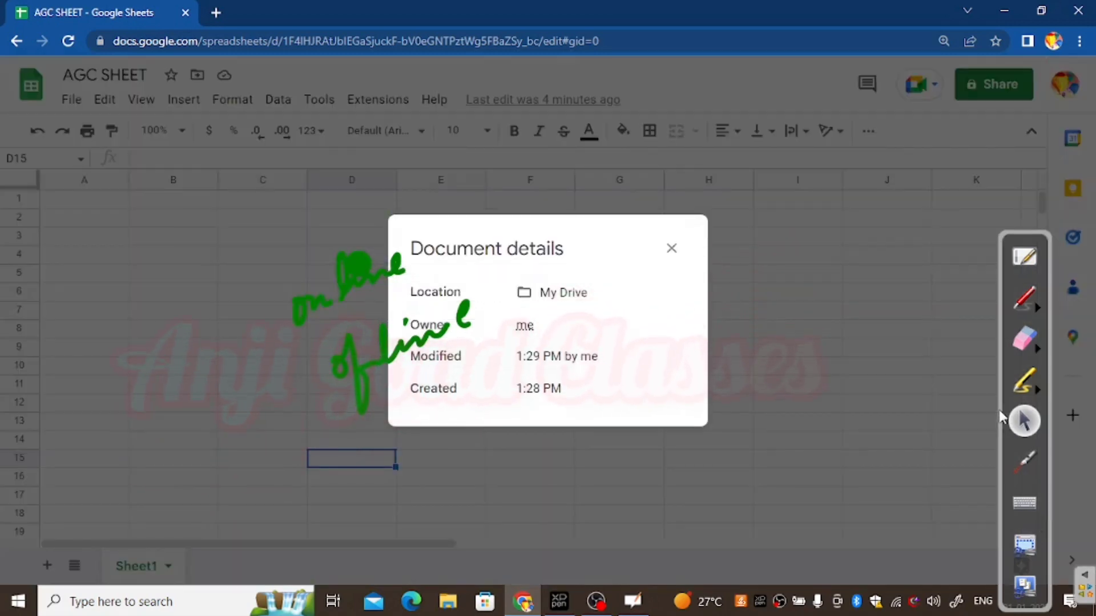
pyautogui.moveTo(605, 248); pyautogui.dragTo(736, 240)
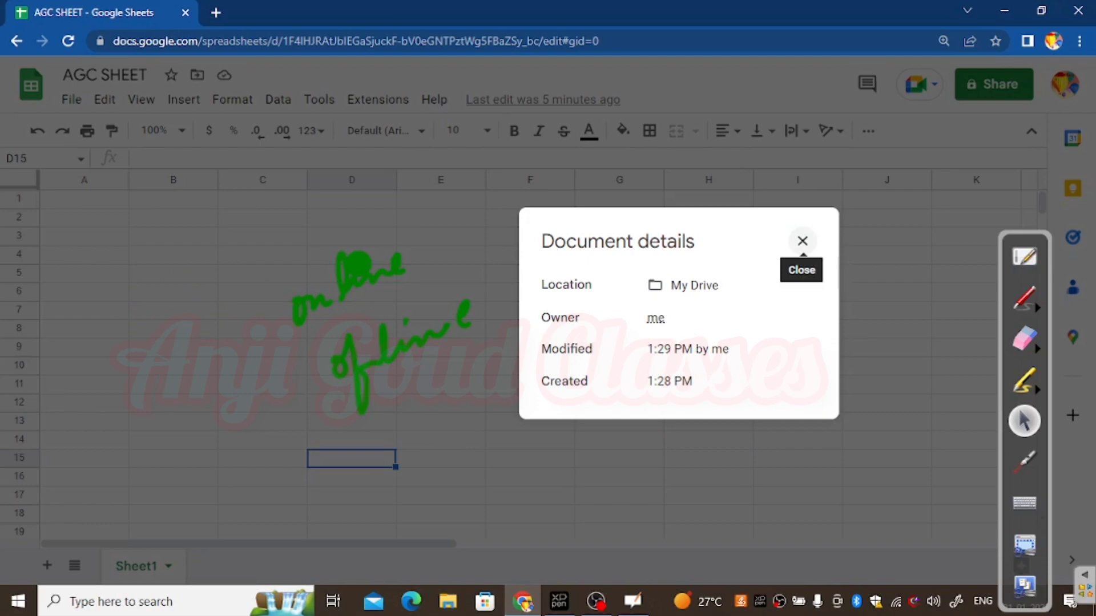
pyautogui.press('Escape')
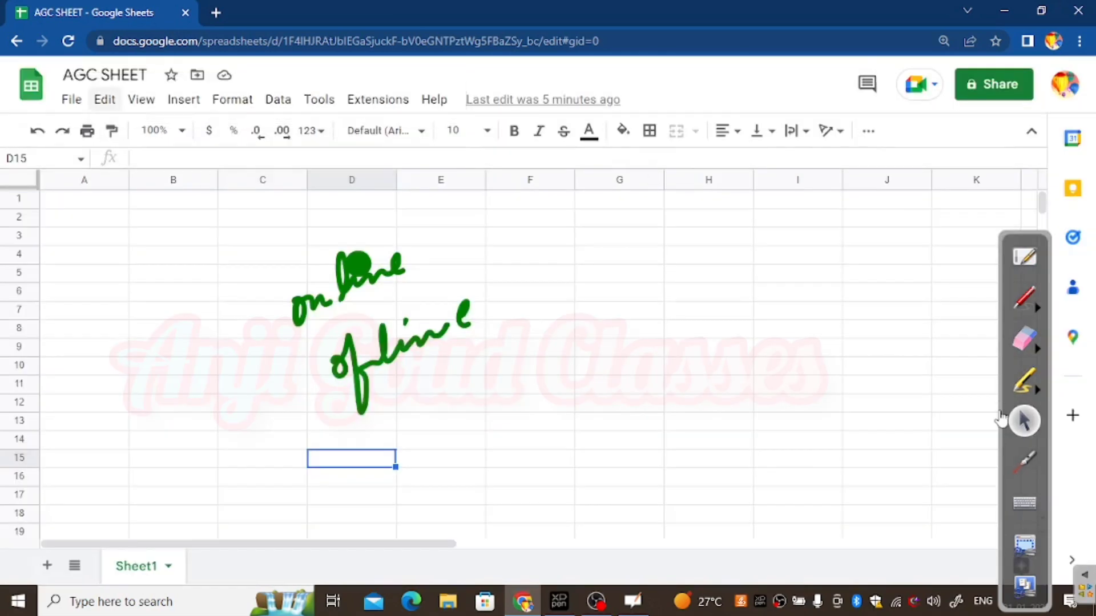
# Step: Circle the word File with the green pen, then erase all handwriting and return to the normal pointer
pyautogui.click(1016, 297)
pyautogui.moveTo(72, 86)
pyautogui.mouseDown()
pyautogui.moveTo(53, 106)
pyautogui.moveTo(86, 112)
pyautogui.moveTo(64, 86)
pyautogui.mouseUp()
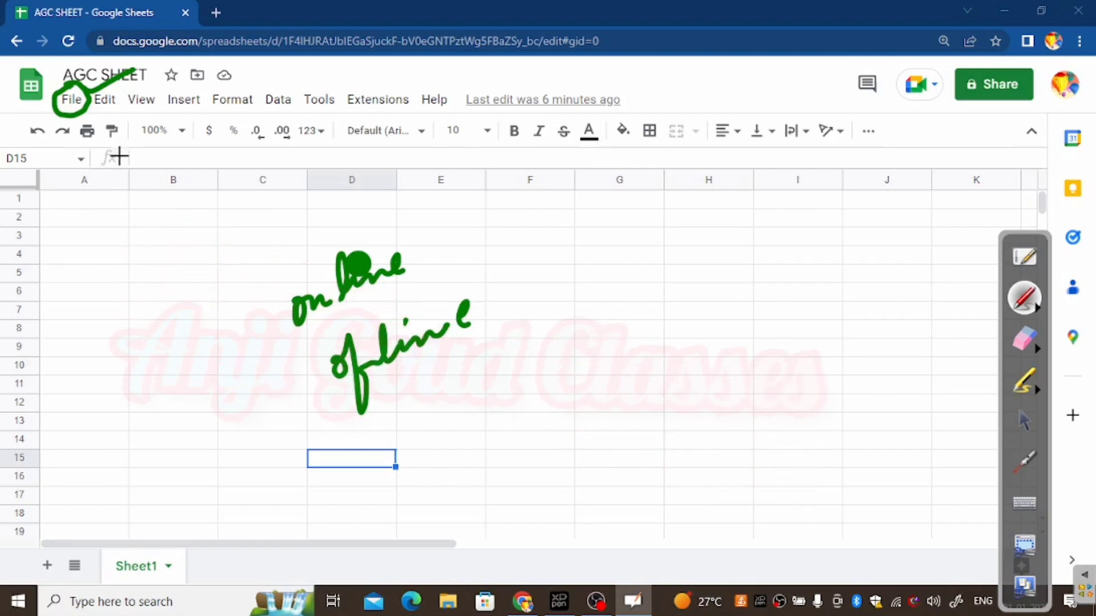
pyautogui.click(1027, 339)
pyautogui.moveTo(587, 262)
pyautogui.mouseDown()
pyautogui.moveTo(303, 262)
pyautogui.moveTo(108, 119)
pyautogui.mouseUp()
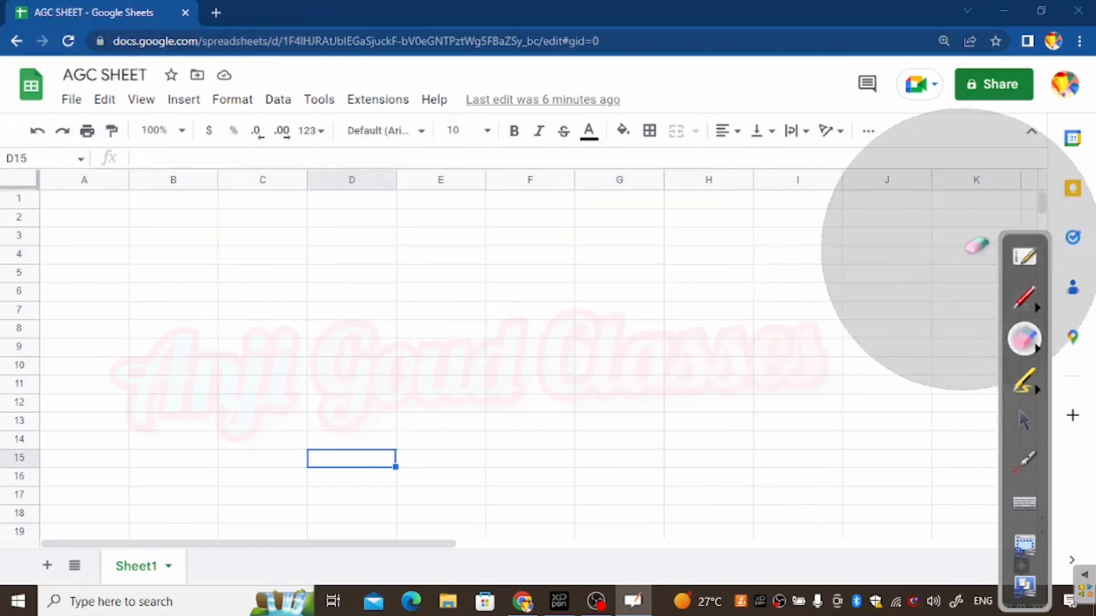
pyautogui.click(1024, 422)
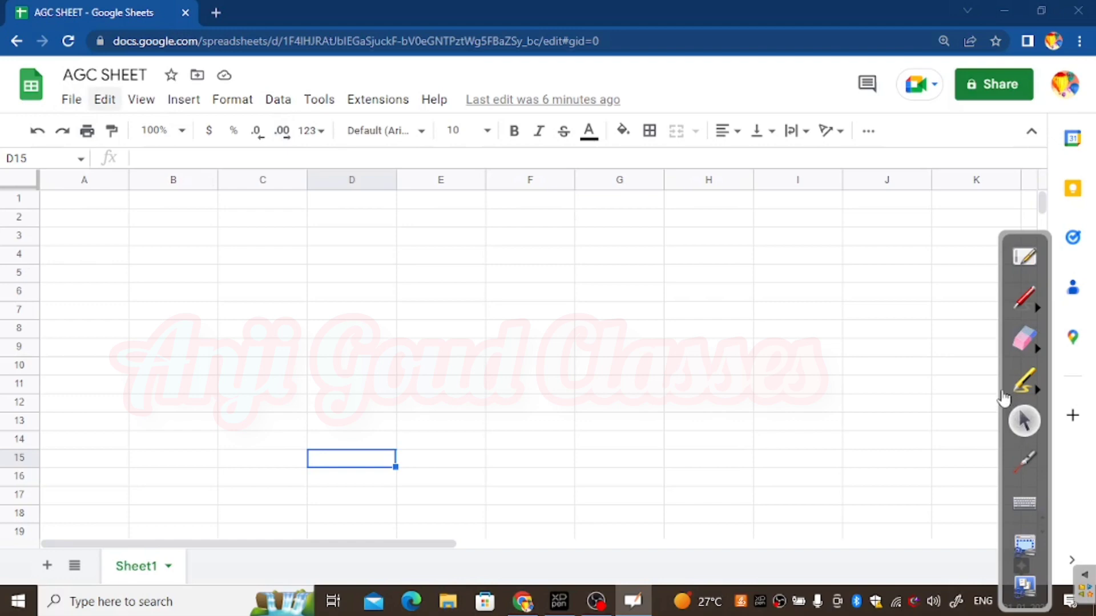
# Step: Examine the editing commands, focusing on Undo and Redo
pyautogui.click(104, 100)
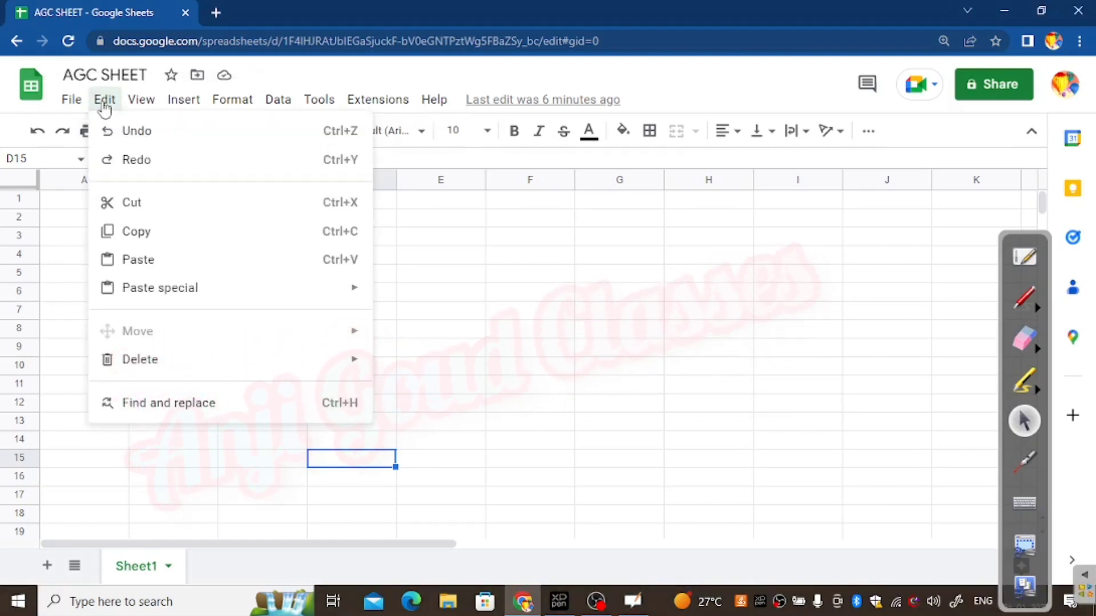
pyautogui.press('Down')
pyautogui.press('Down')
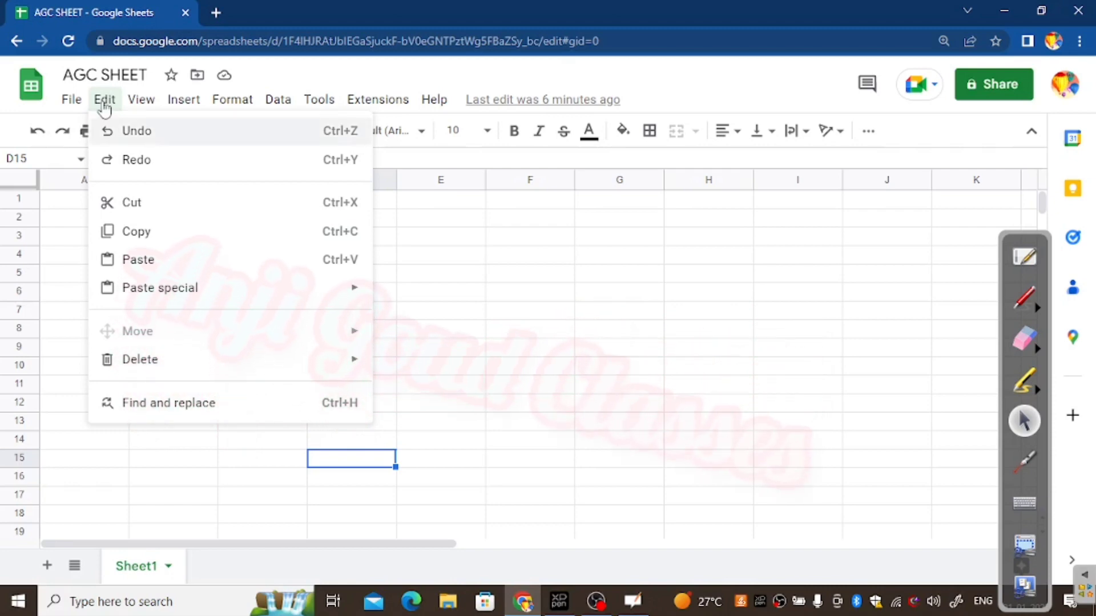
pyautogui.press('Up')
pyautogui.press('Up')
pyautogui.press('Down')
pyautogui.press('Down')
pyautogui.press('Down')
pyautogui.press('Down')
pyautogui.press('Up')
pyautogui.press('Up')
pyautogui.press('Up')
pyautogui.press('Up')
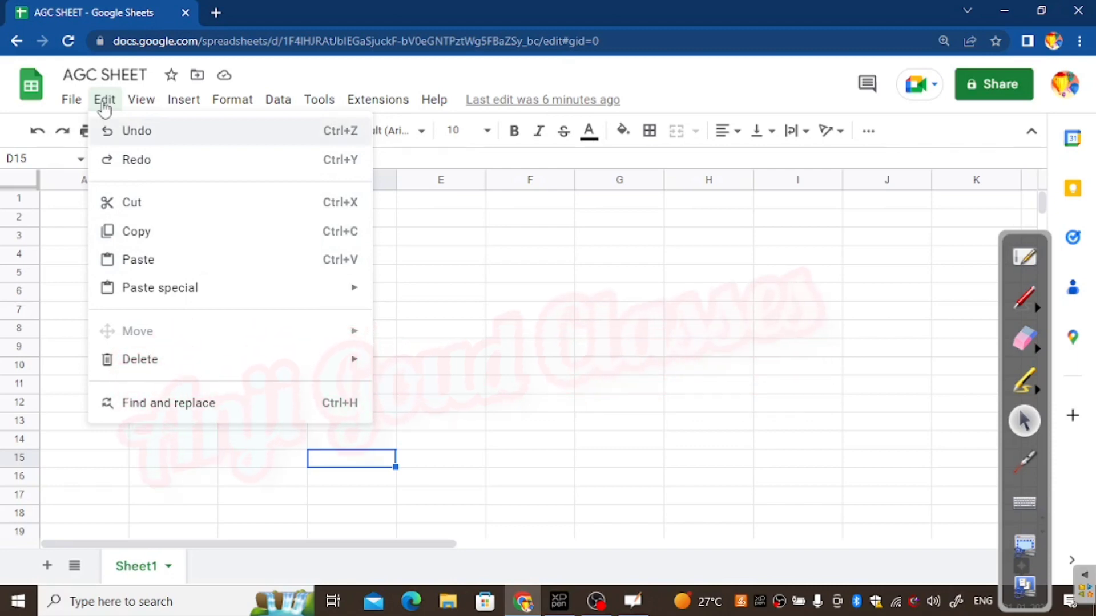
pyautogui.press('Down')
pyautogui.press('Up')
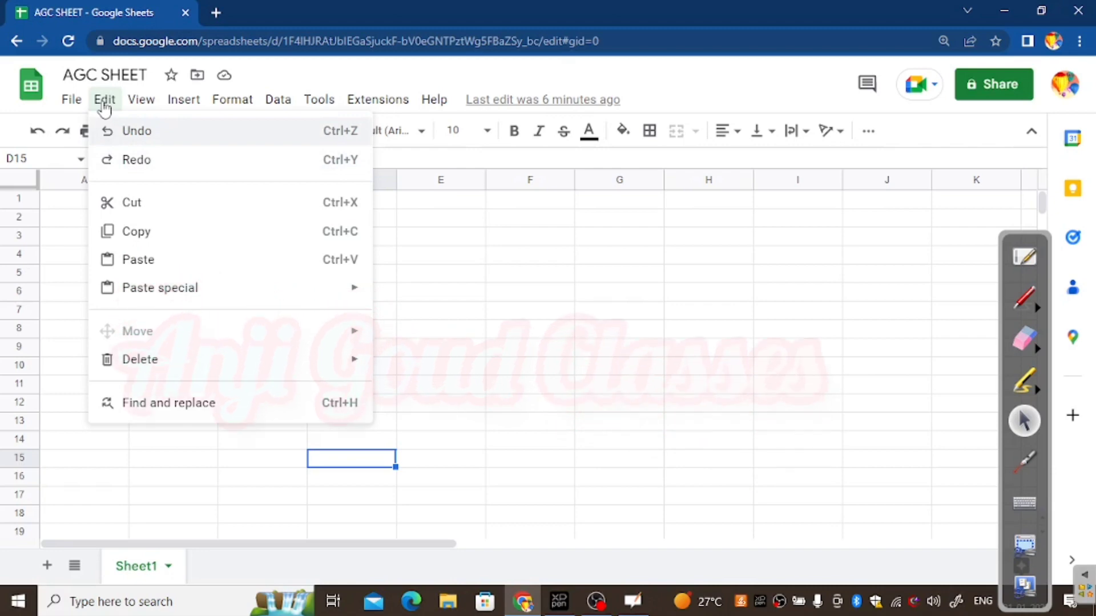
pyautogui.press('Down')
pyautogui.press('Up')
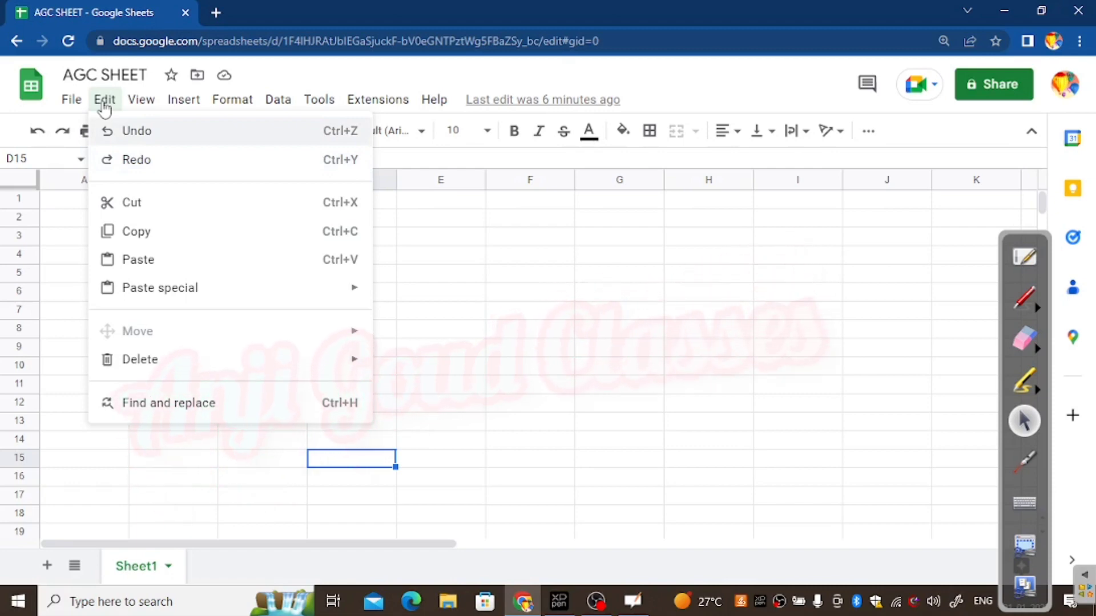
# Step: Handwrite "ctrl+z" with "ctrl+y" below it in green pen over the empty cells of columns F and G
pyautogui.click(1024, 299)
pyautogui.click(1024, 299)
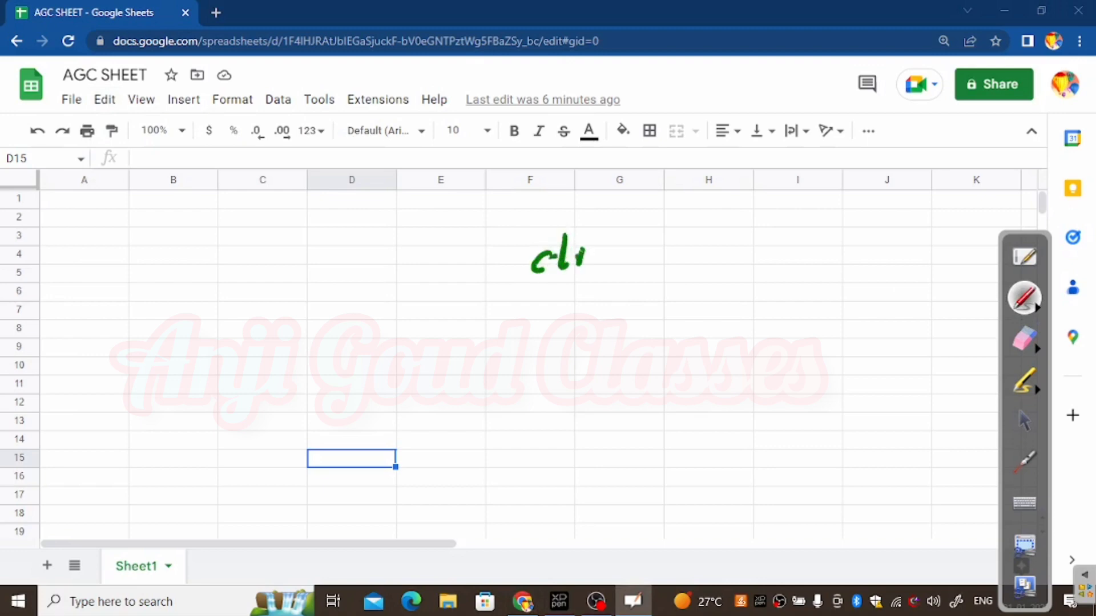
pyautogui.moveTo(594, 236)
pyautogui.mouseDown()
pyautogui.moveTo(593, 265)
pyautogui.moveTo(623, 253)
pyautogui.moveTo(614, 268)
pyautogui.moveTo(667, 261)
pyautogui.mouseUp()
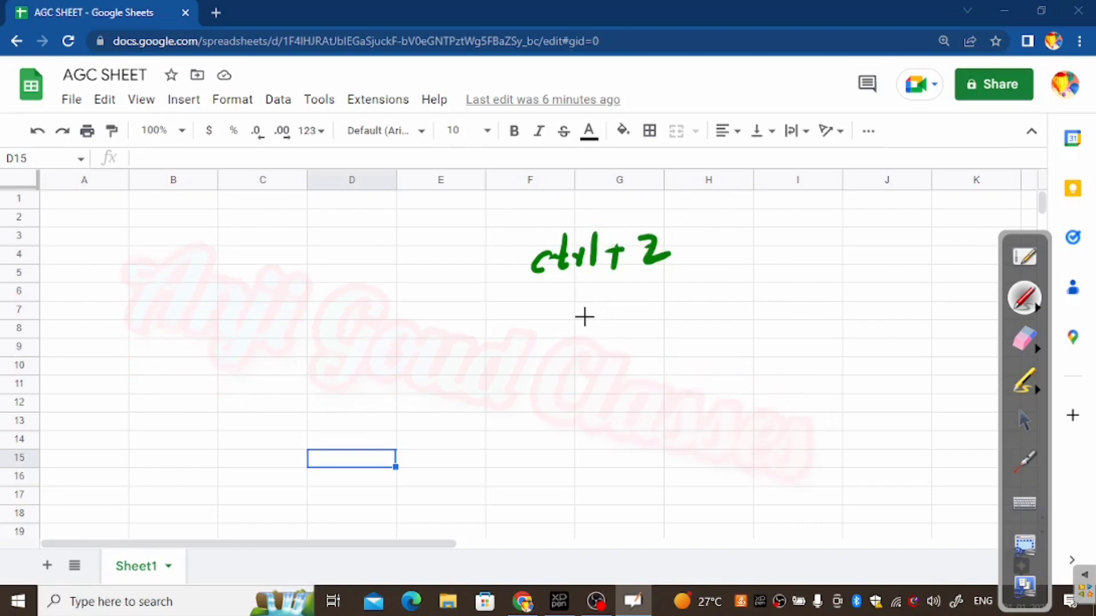
pyautogui.moveTo(545, 320); pyautogui.dragTo(538, 340)
pyautogui.moveTo(568, 299); pyautogui.dragTo(566, 324)
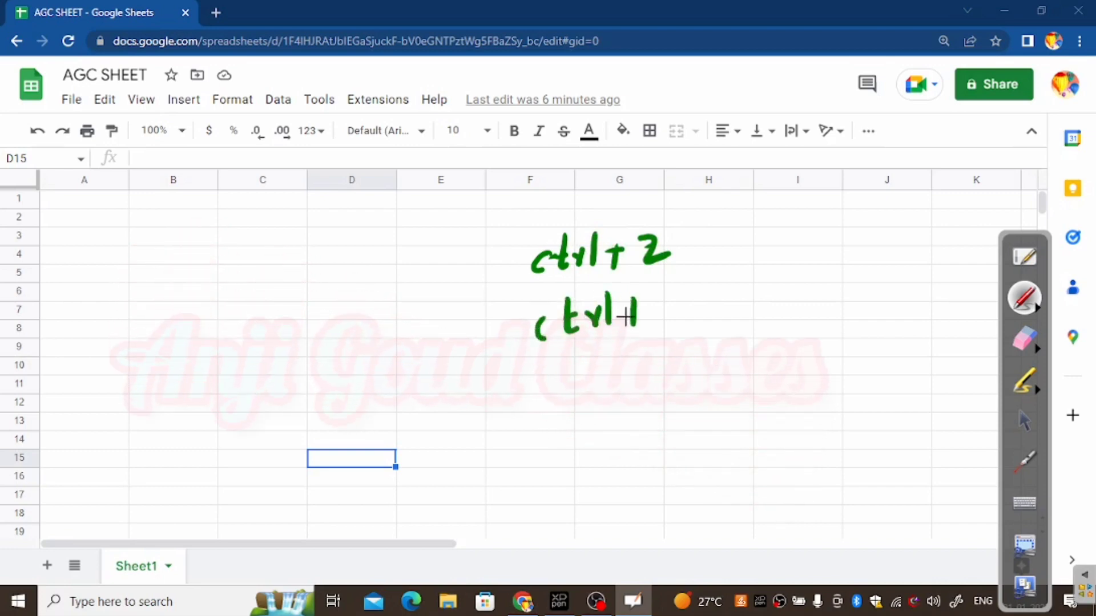
pyautogui.moveTo(655, 292); pyautogui.dragTo(659, 339)
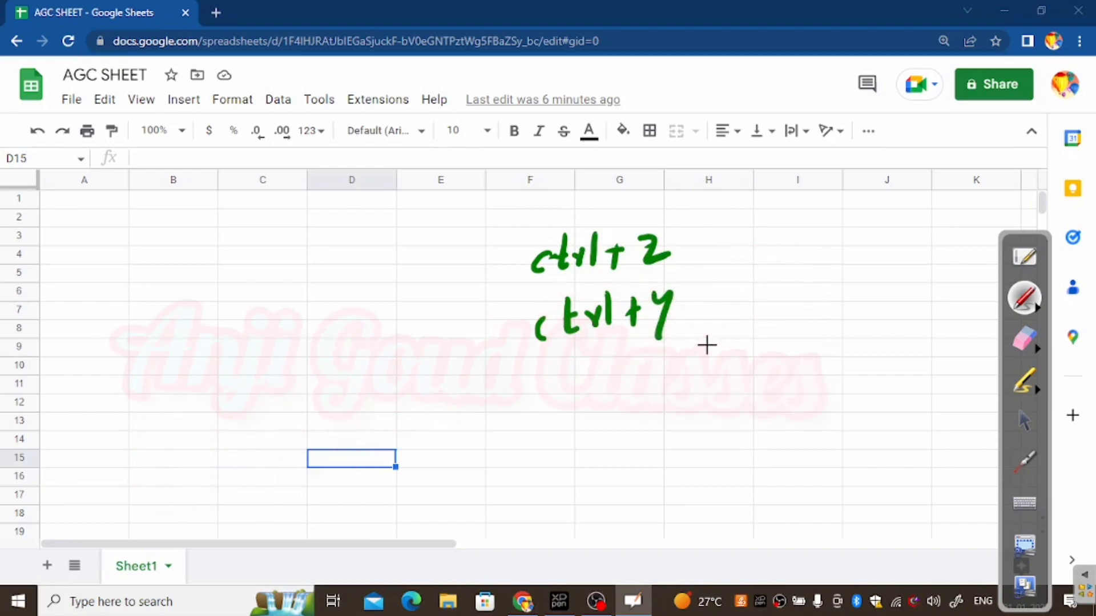
# Step: With the medium-thickness green pen, handwrite "ctrl+z - undo" and "ctrl+y - redo" below the existing notes and bracket the two lines together
pyautogui.click(1038, 311)
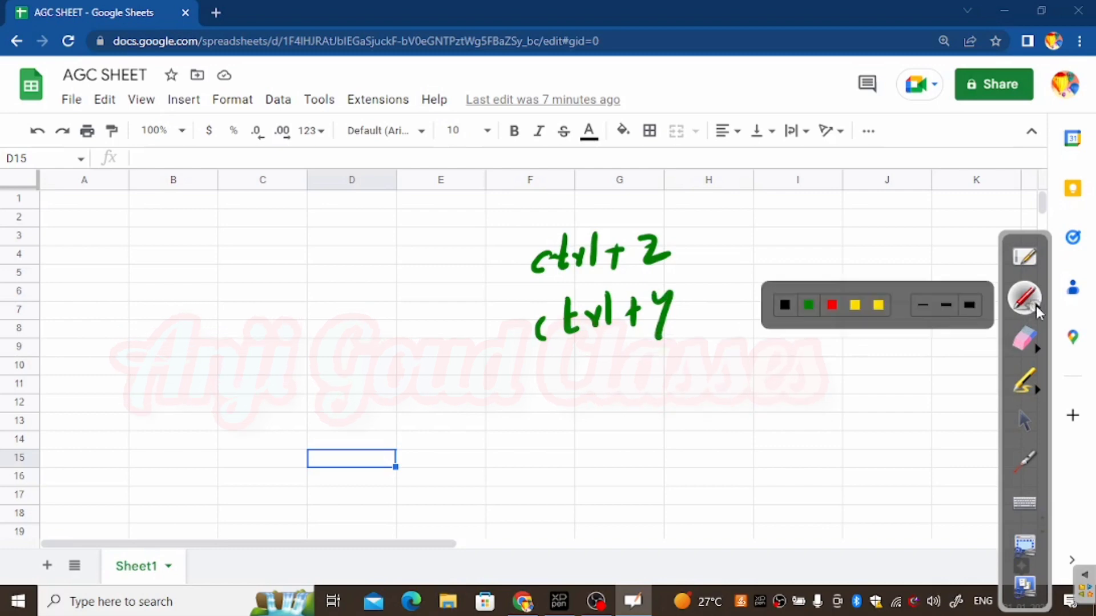
pyautogui.click(946, 304)
pyautogui.moveTo(536, 383); pyautogui.dragTo(843, 344)
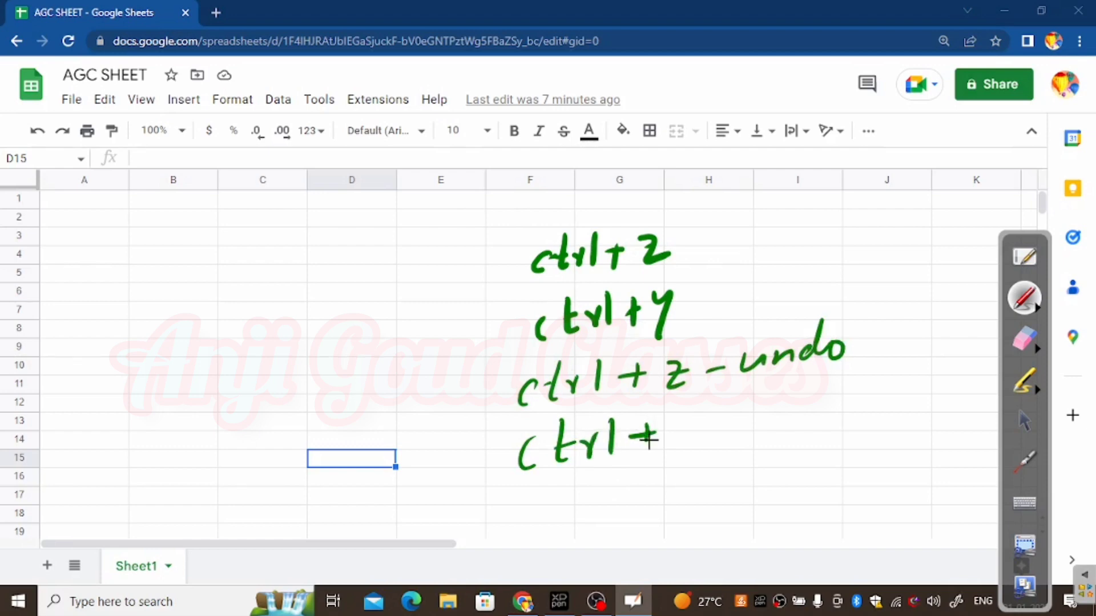
pyautogui.moveTo(714, 432)
pyautogui.mouseDown()
pyautogui.moveTo(761, 429)
pyautogui.moveTo(847, 387)
pyautogui.moveTo(864, 393)
pyautogui.mouseUp()
pyautogui.moveTo(856, 305)
pyautogui.mouseDown()
pyautogui.moveTo(877, 295)
pyautogui.moveTo(887, 421)
pyautogui.mouseUp()
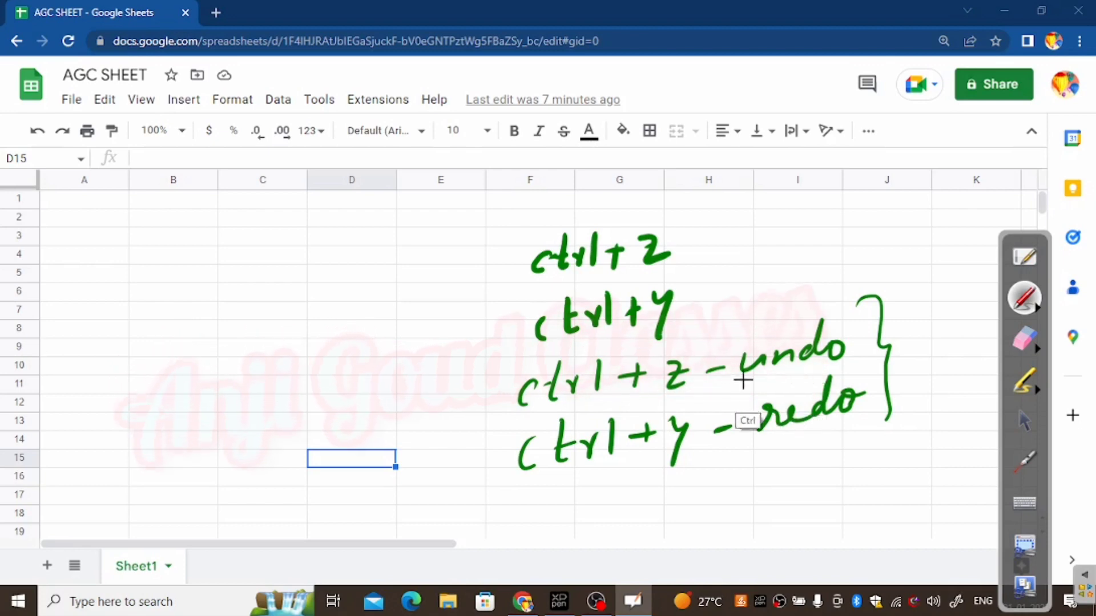
pyautogui.click(748, 301)
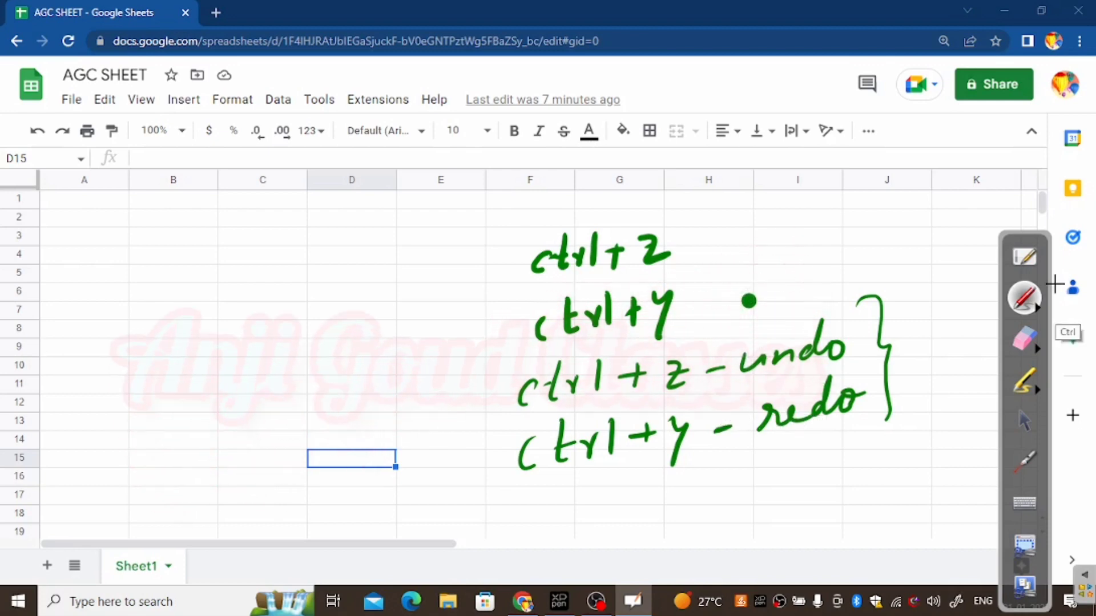
# Step: Erase all the handwritten shortcut notes from the sheet and return to the normal pointer
pyautogui.click(1024, 340)
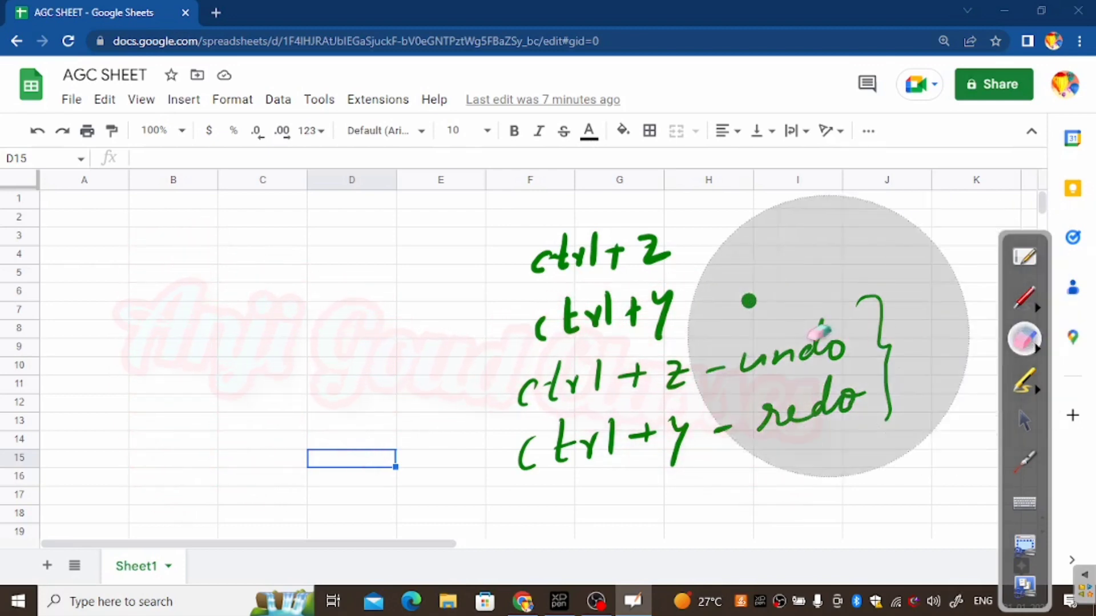
pyautogui.moveTo(567, 349)
pyautogui.mouseDown()
pyautogui.moveTo(587, 403)
pyautogui.moveTo(797, 294)
pyautogui.mouseUp()
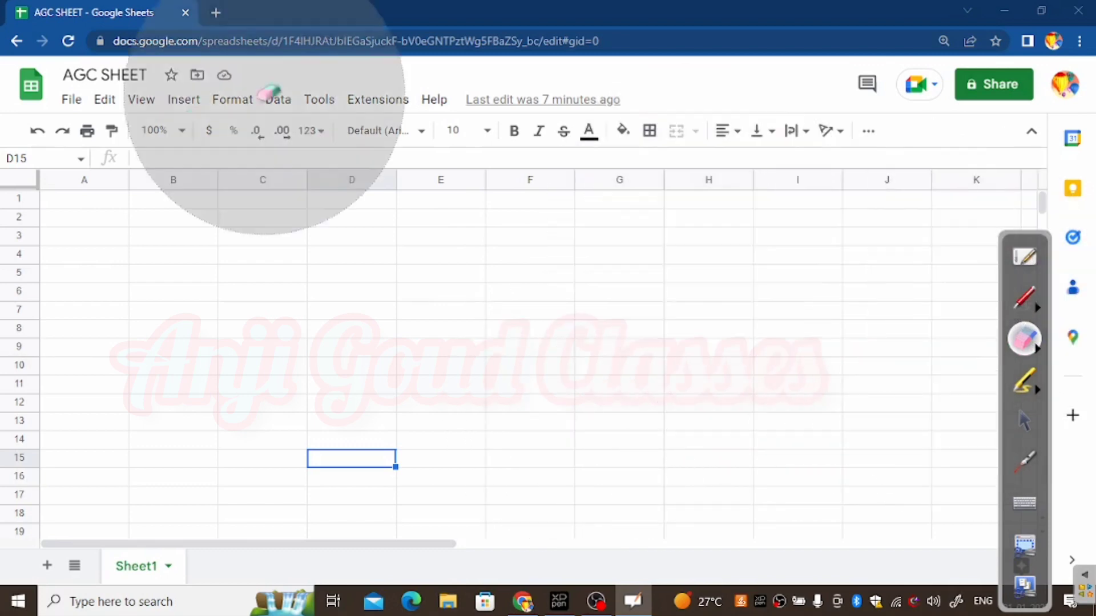
pyautogui.click(1024, 420)
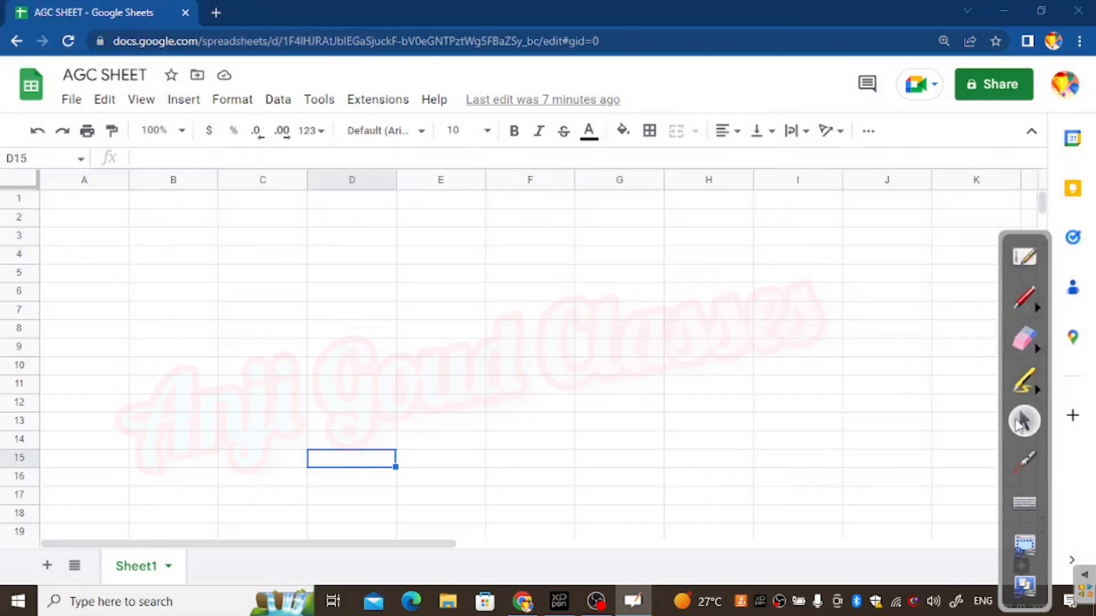
# Step: Examine the editing commands, including the Paste special and Delete options, and the Show, Freeze and Group view options
pyautogui.click(104, 100)
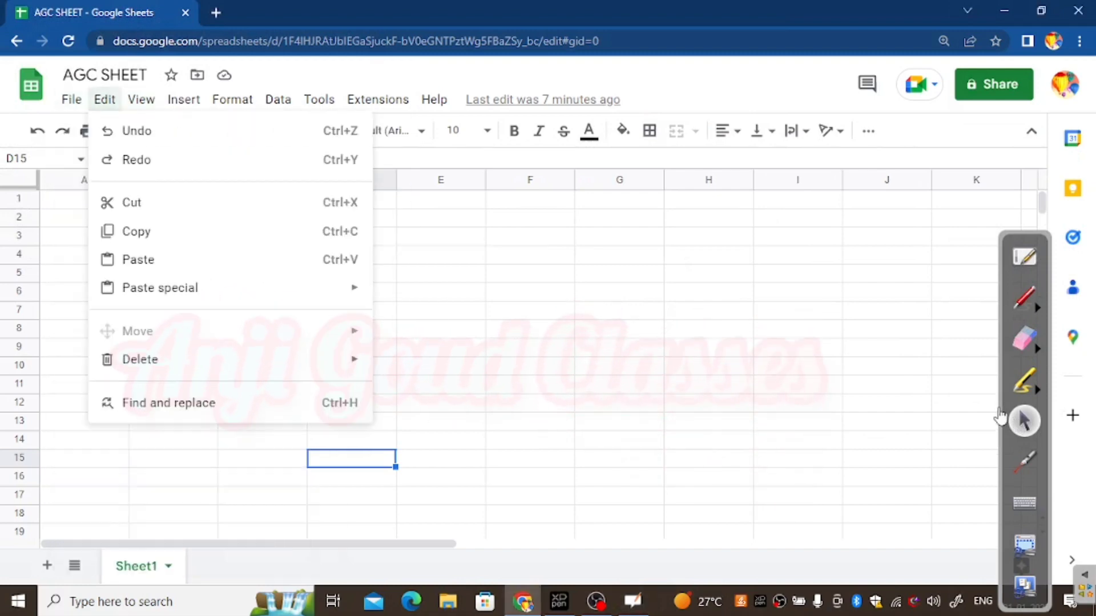
pyautogui.press('Down')
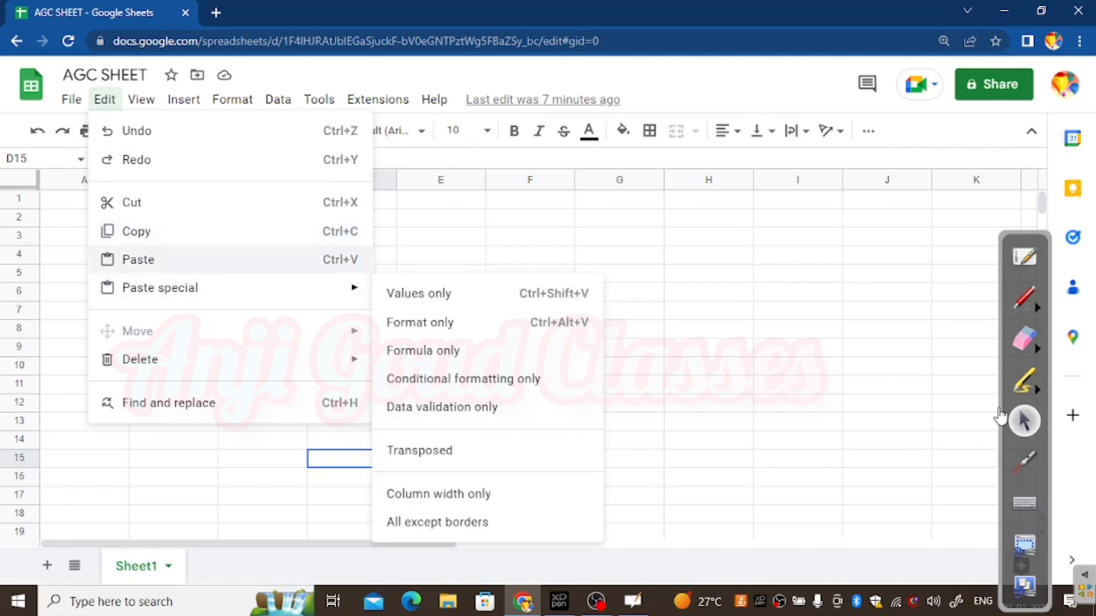
pyautogui.moveTo(228, 288)
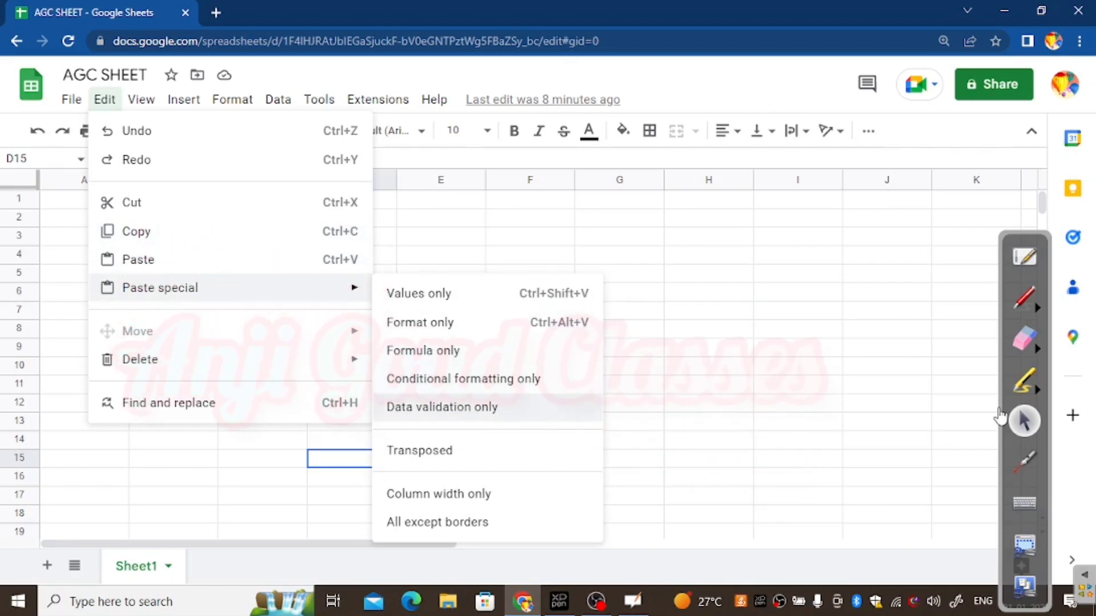
pyautogui.moveTo(228, 359)
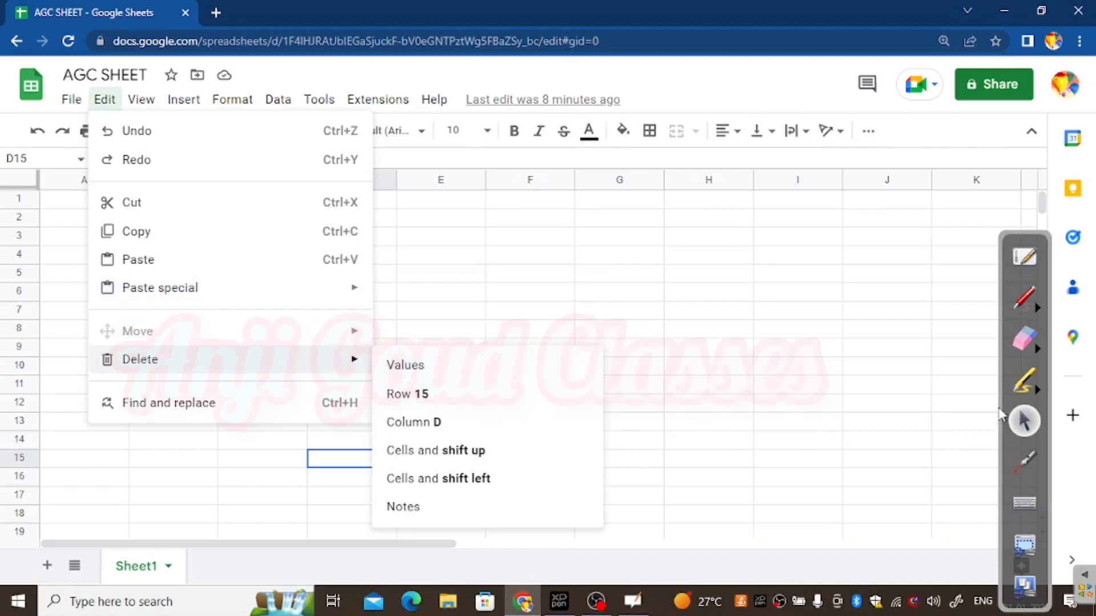
pyautogui.moveTo(141, 99)
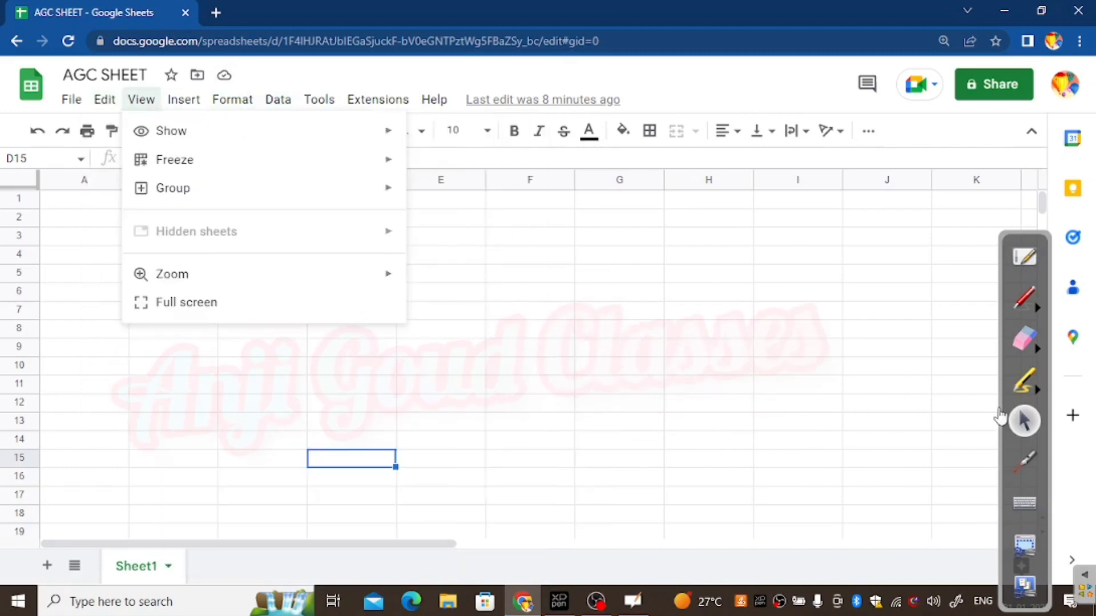
pyautogui.moveTo(171, 131)
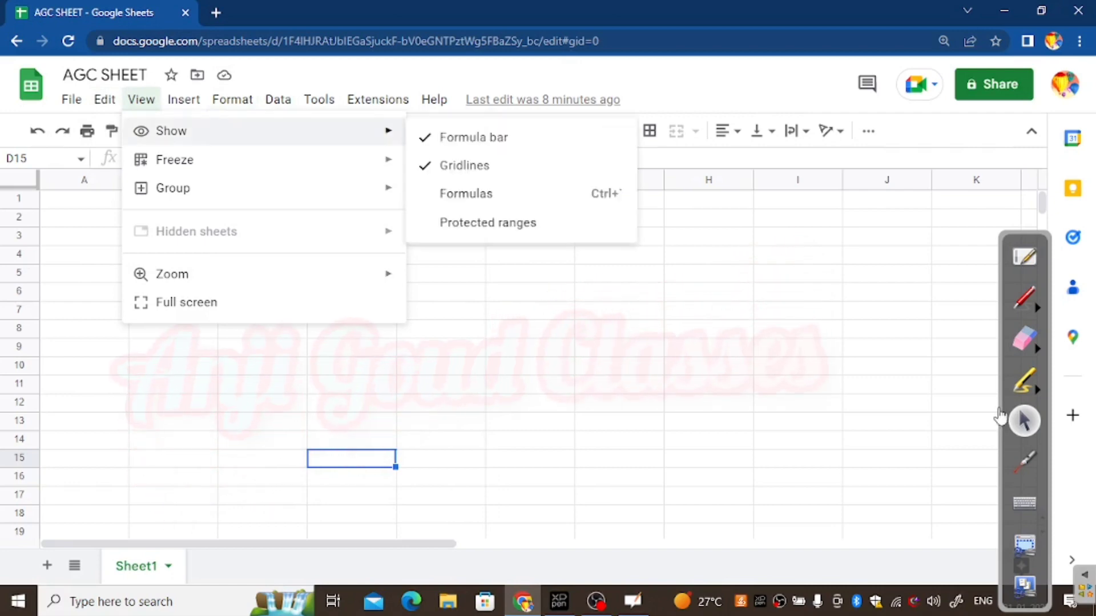
pyautogui.moveTo(174, 160)
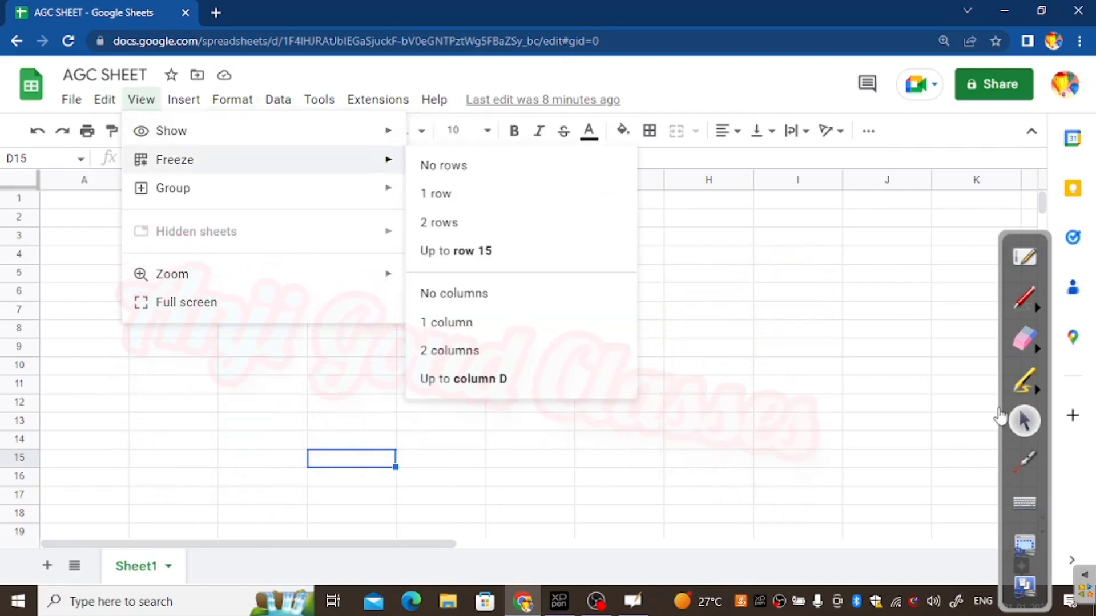
pyautogui.moveTo(173, 188)
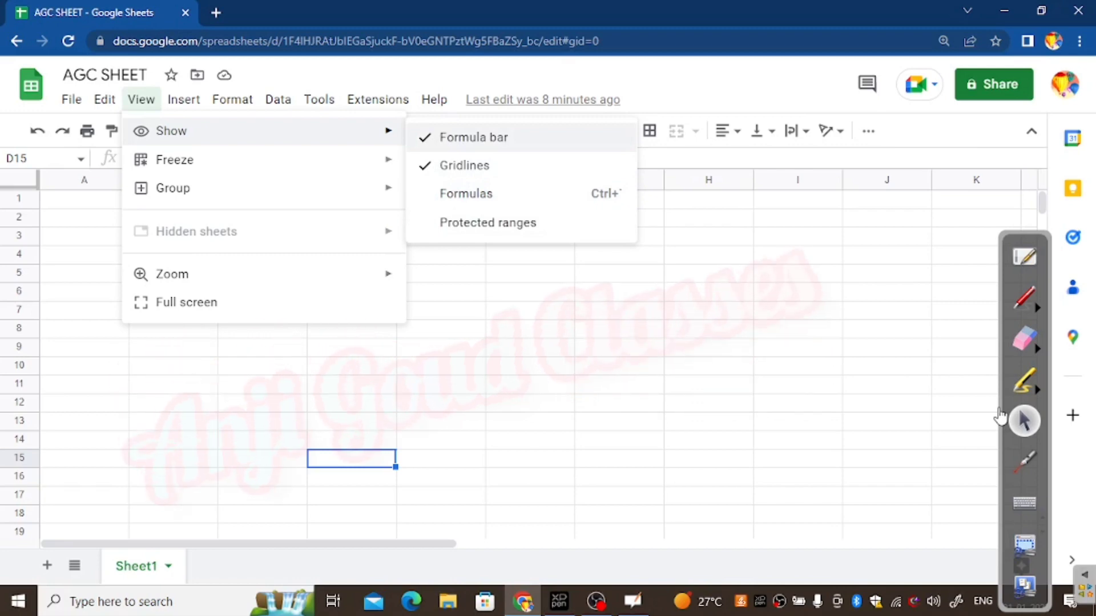
# Step: Hide the formula bar and show it again
pyautogui.click(520, 138)
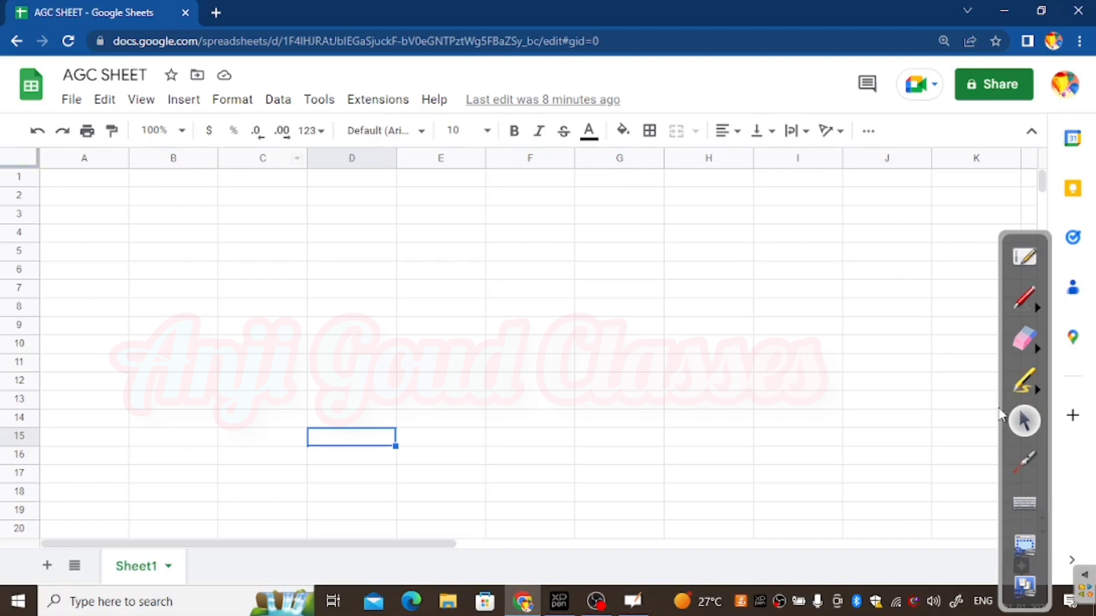
pyautogui.click(141, 100)
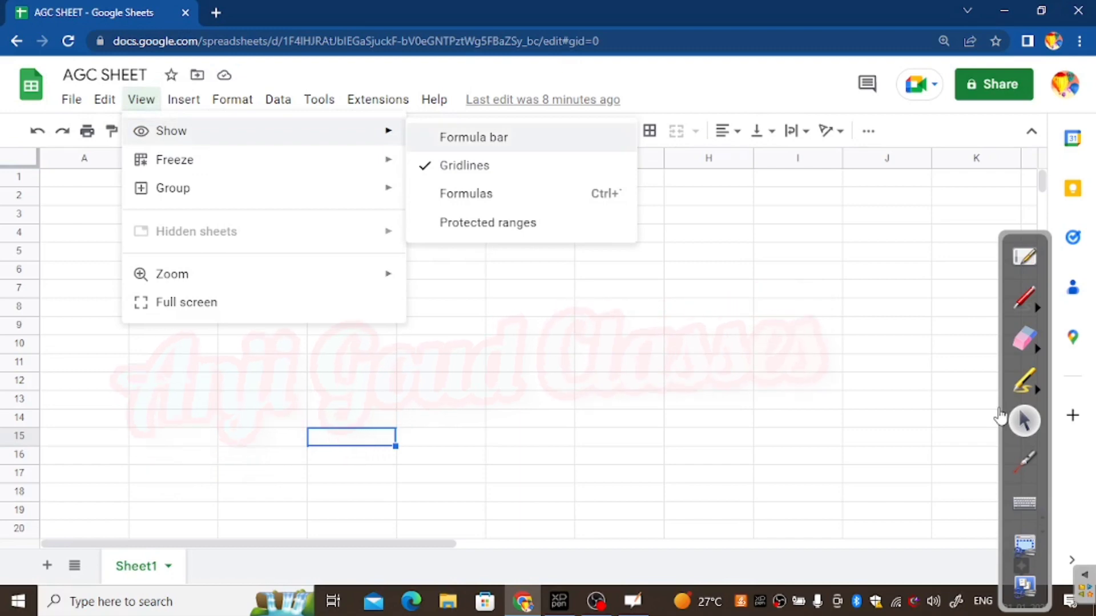
pyautogui.click(473, 137)
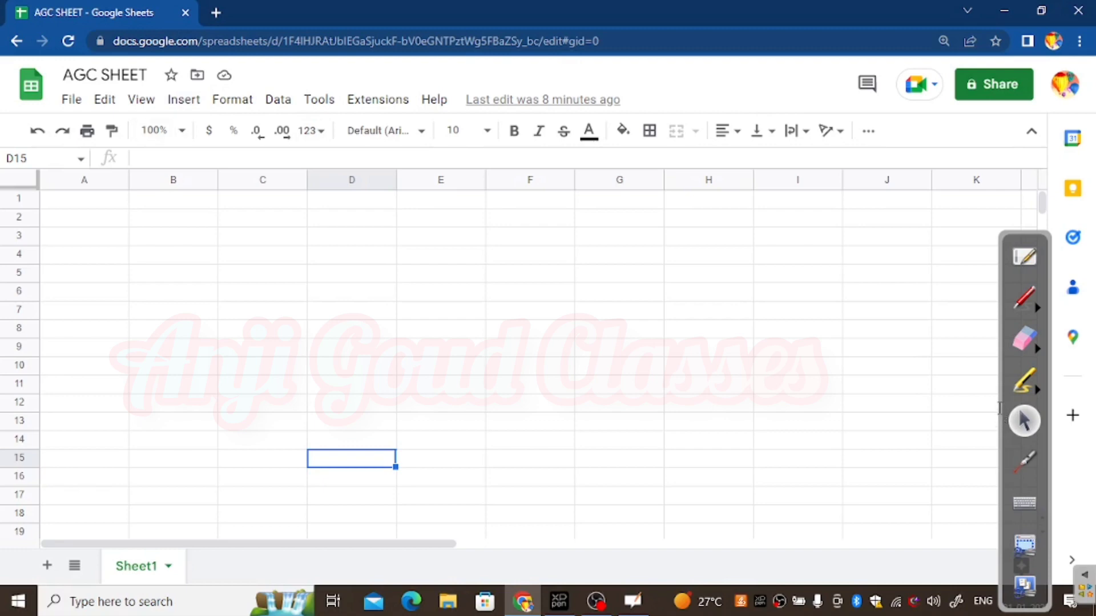
# Step: Start a formula in cell C3 by entering =(C2: so that it also shows in the formula bar
pyautogui.click(188, 159)
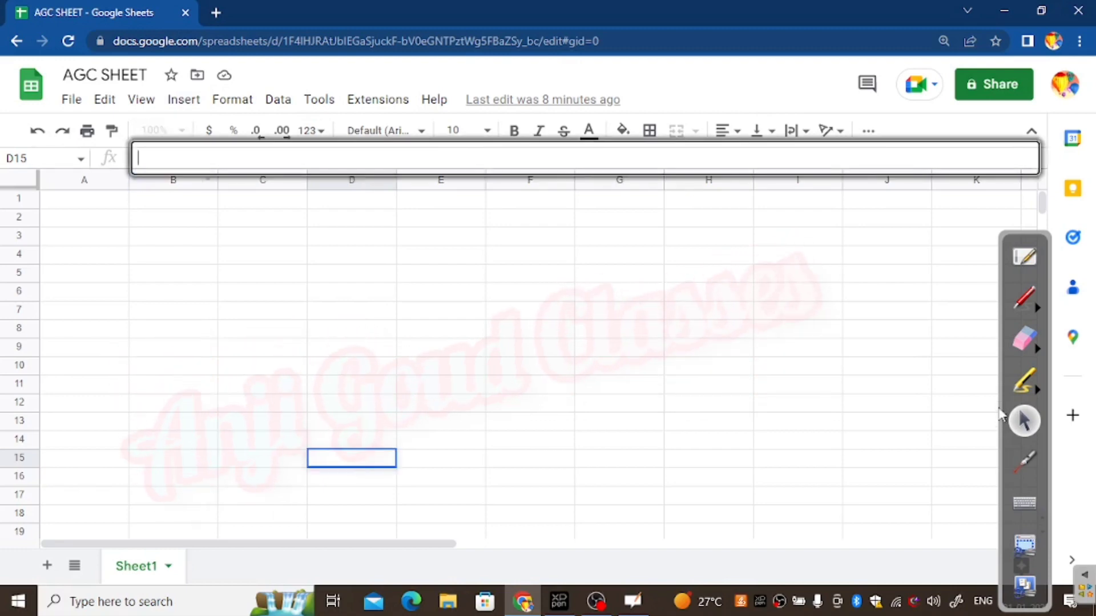
pyautogui.click(173, 273)
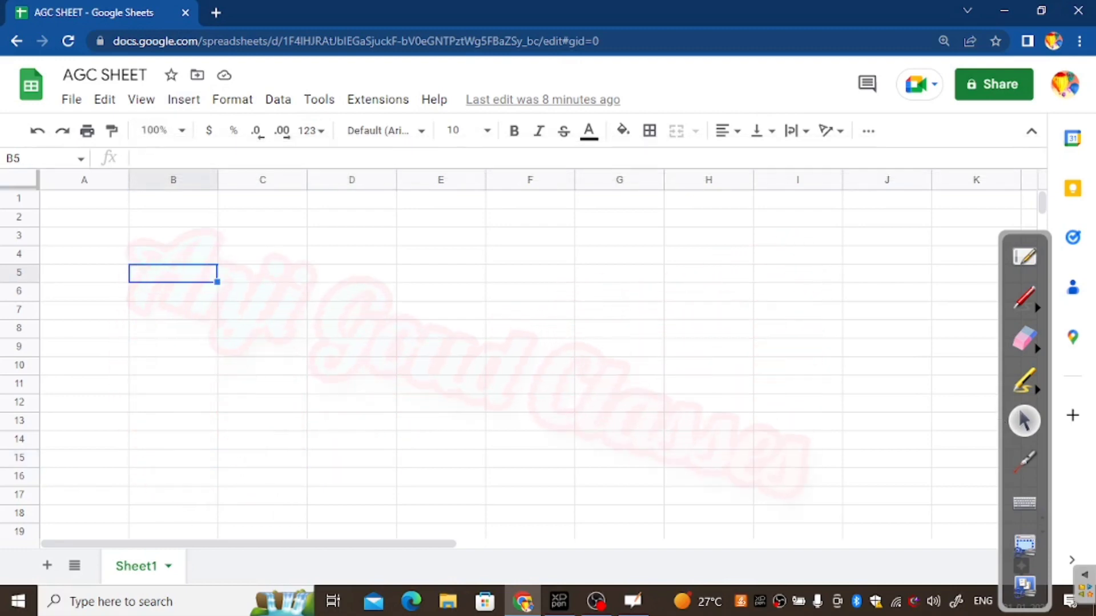
pyautogui.click(262, 273)
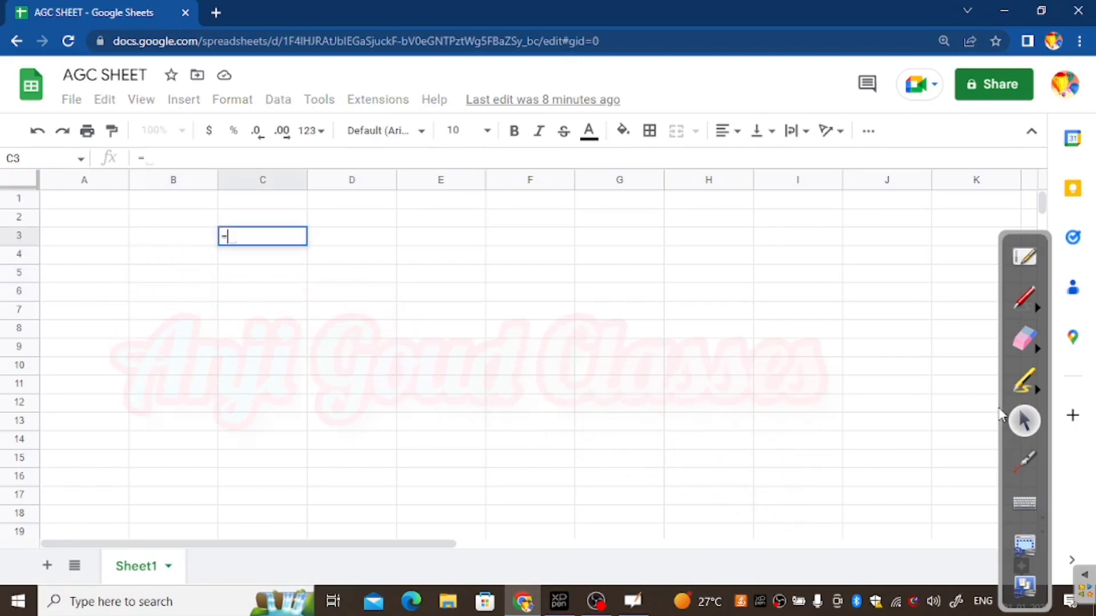
pyautogui.write('=(')
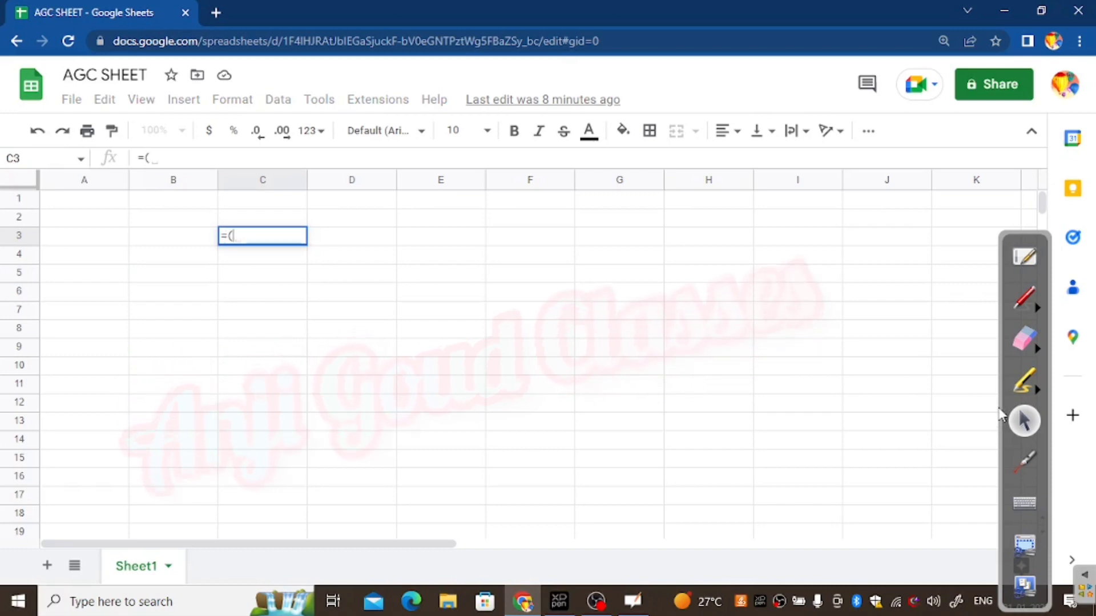
pyautogui.write('C2:')
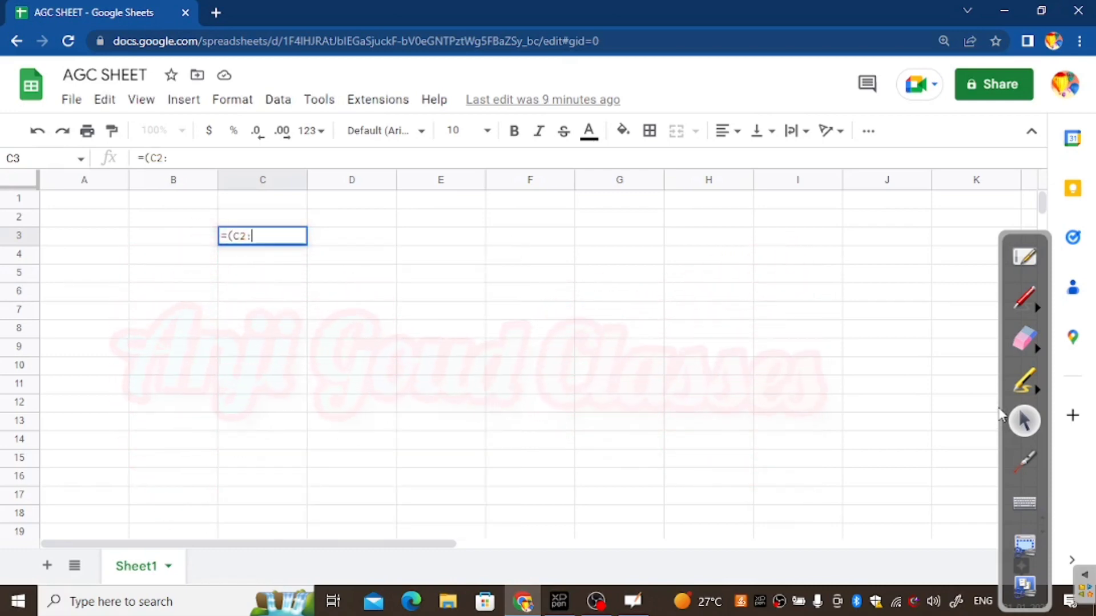
# Step: Mark the formula bar and its link to cell C3 in green pen, then erase the marks and return to the normal pointer
pyautogui.click(1027, 296)
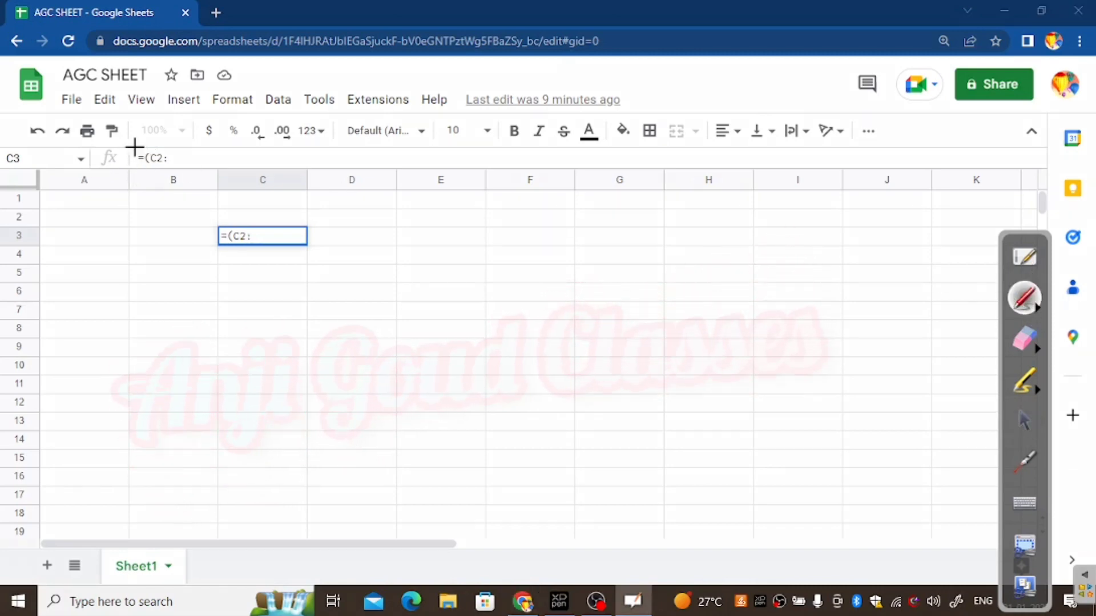
pyautogui.moveTo(136, 147)
pyautogui.mouseDown()
pyautogui.moveTo(117, 139)
pyautogui.moveTo(252, 165)
pyautogui.mouseUp()
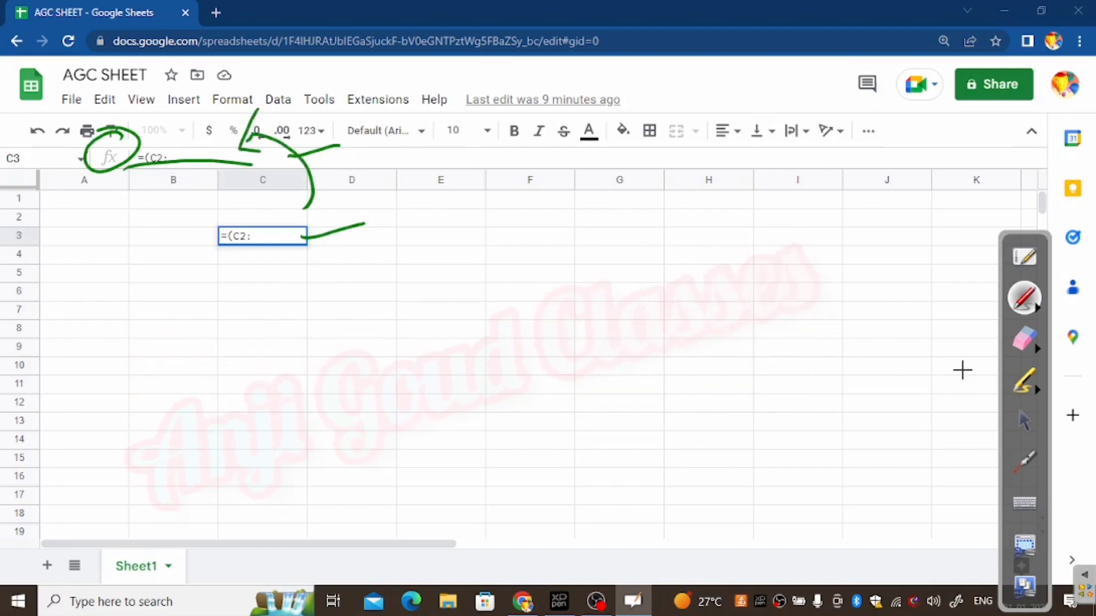
pyautogui.click(1025, 340)
pyautogui.moveTo(256, 150)
pyautogui.mouseDown()
pyautogui.moveTo(304, 209)
pyautogui.moveTo(420, 209)
pyautogui.mouseUp()
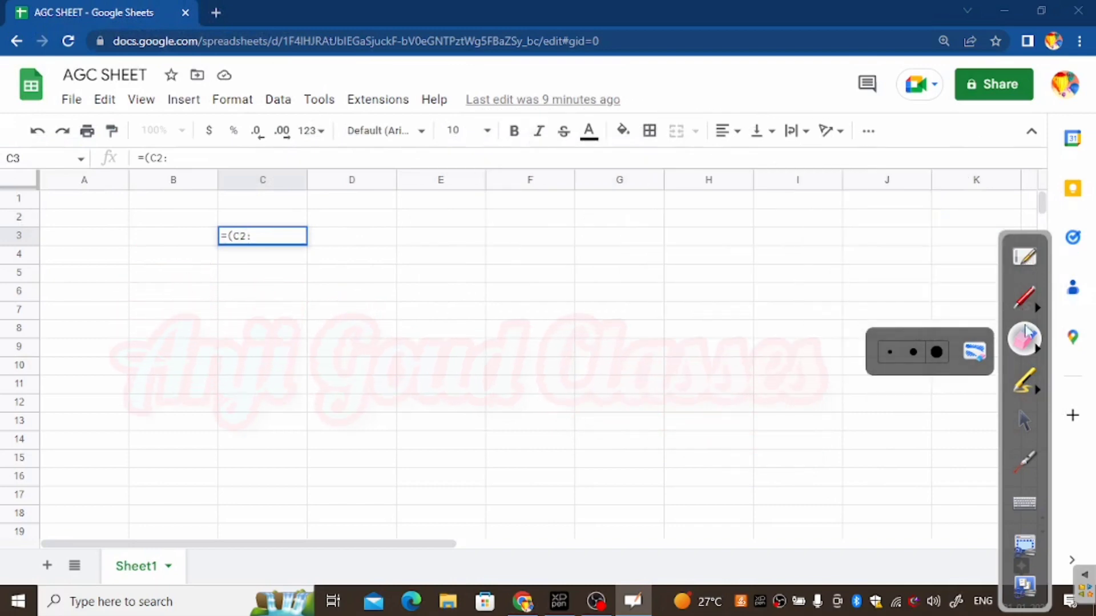
pyautogui.click(1023, 421)
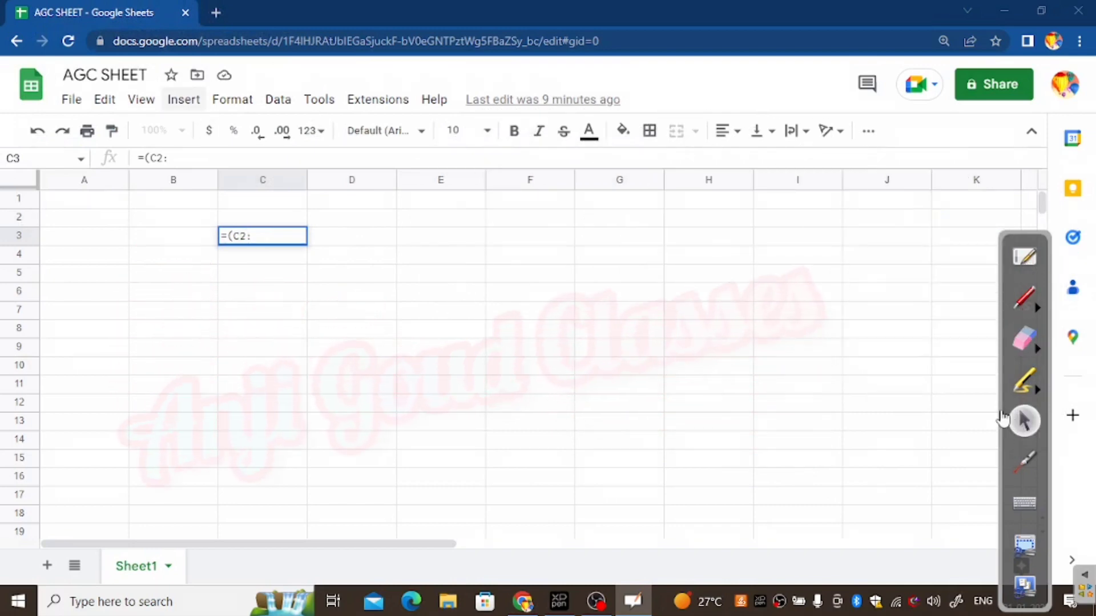
# Step: Examine the insert commands, including the Rows and Columns options
pyautogui.click(183, 99)
pyautogui.moveTo(211, 159)
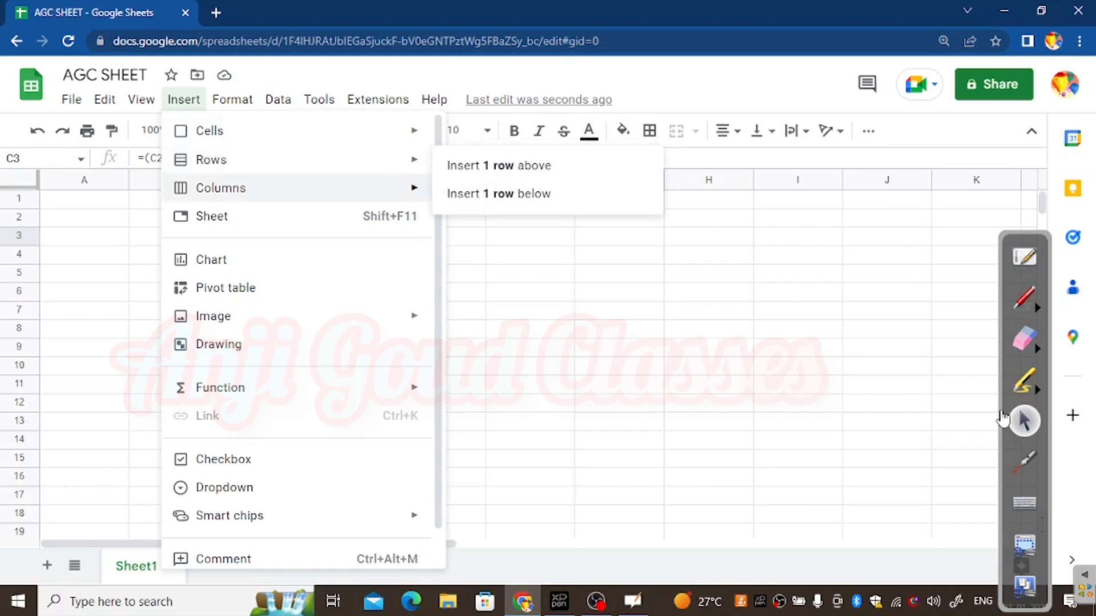
pyautogui.moveTo(220, 187)
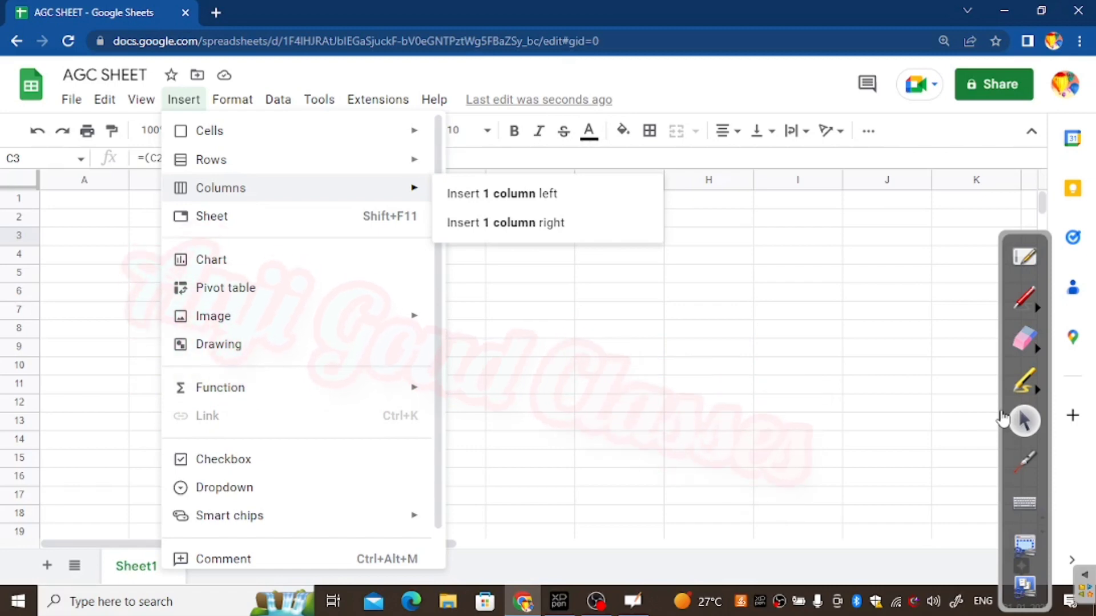
pyautogui.moveTo(213, 316)
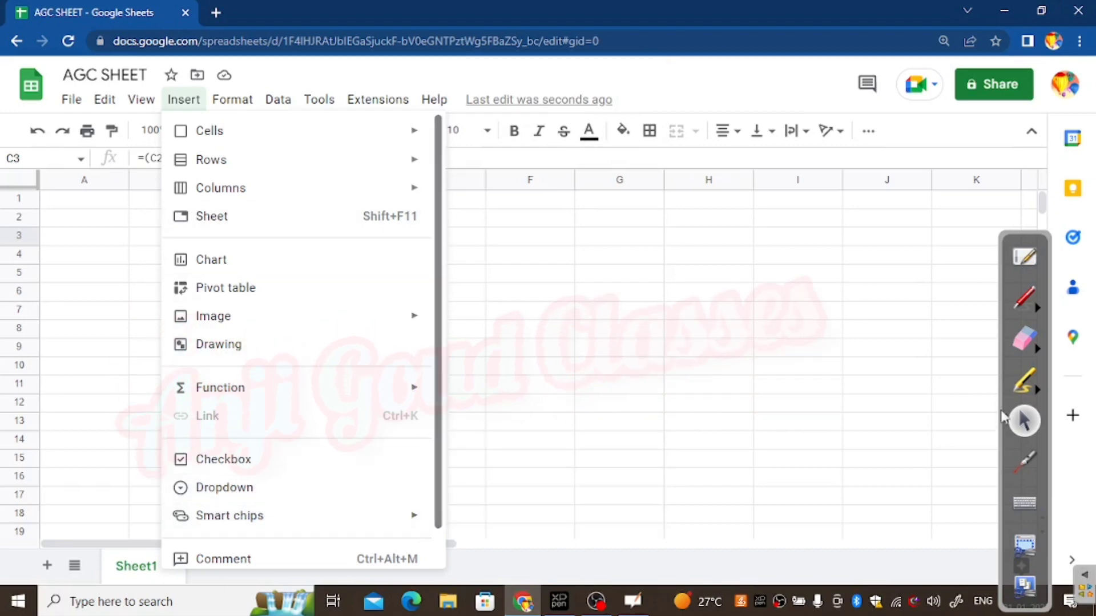
# Step: Examine the formatting commands, including the Number, Text, Alignment, Wrapping and Rotation options
pyautogui.moveTo(233, 99)
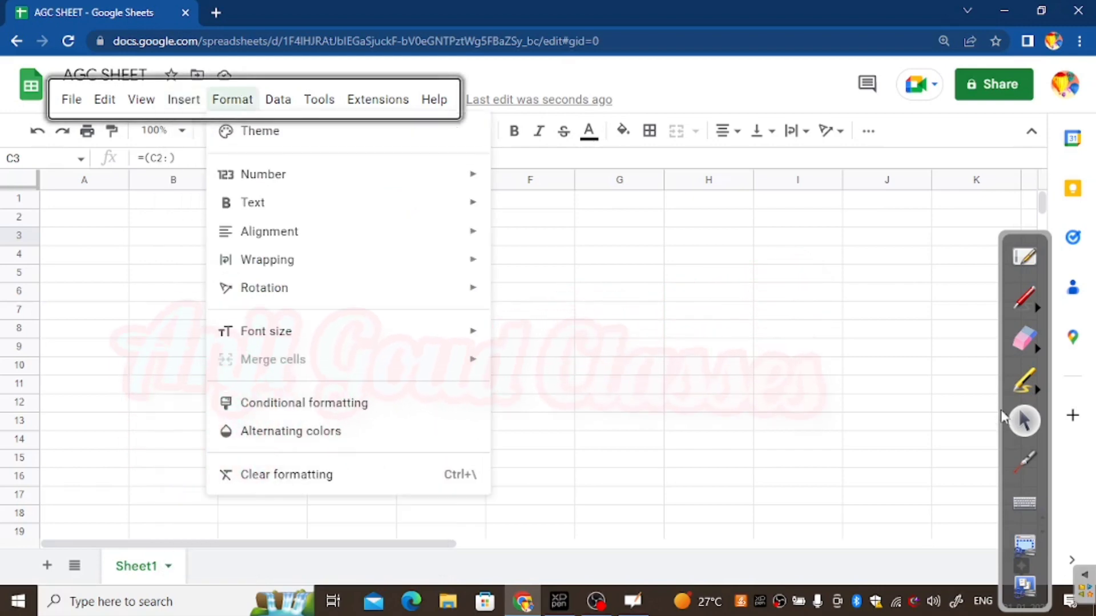
pyautogui.moveTo(262, 174)
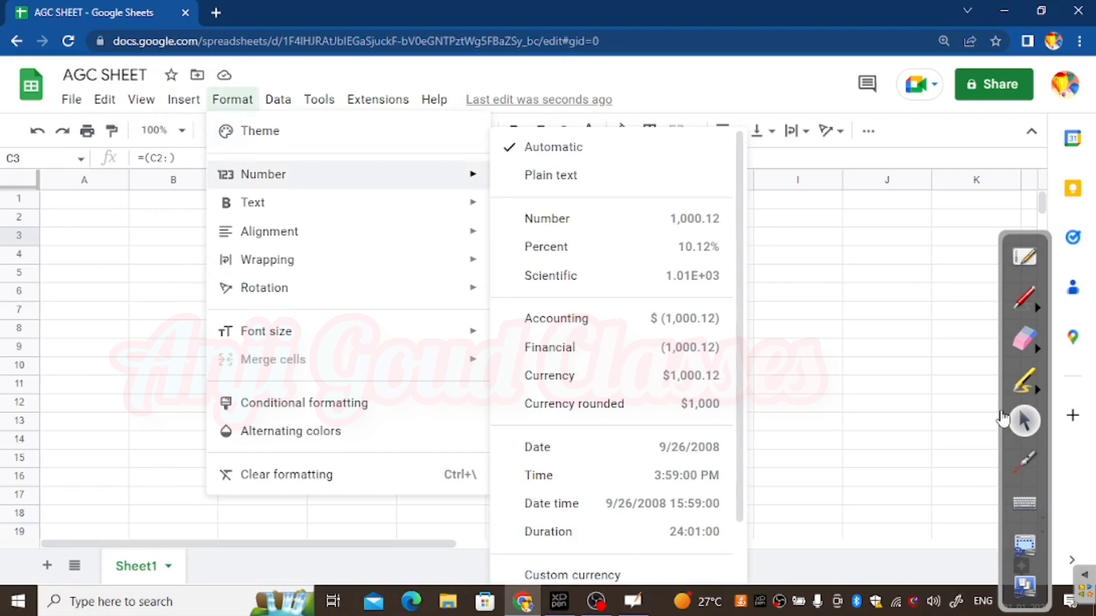
pyautogui.moveTo(251, 202)
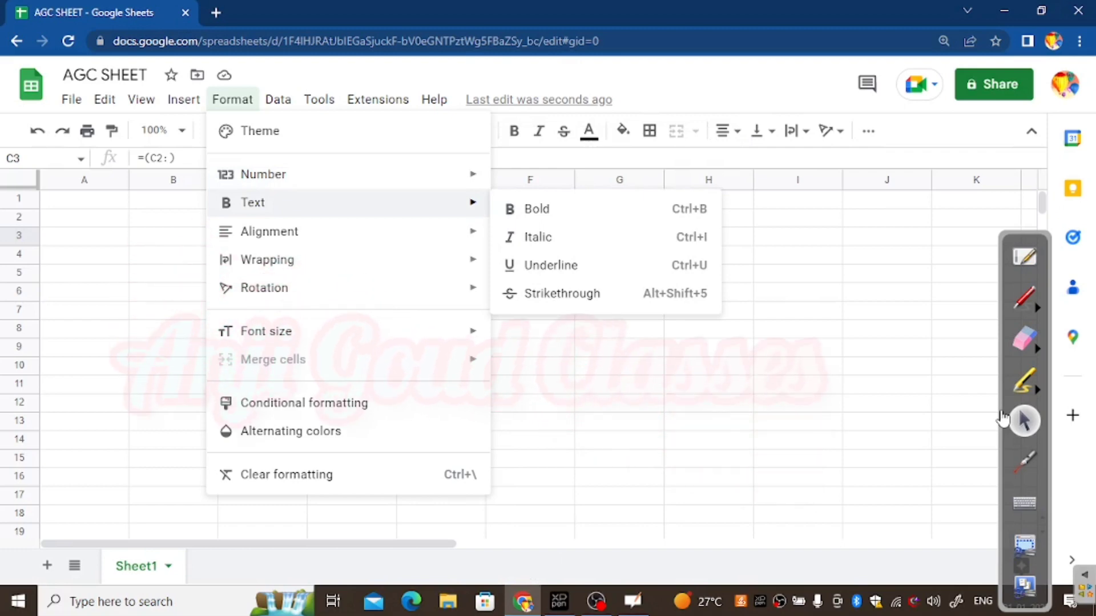
pyautogui.moveTo(269, 231)
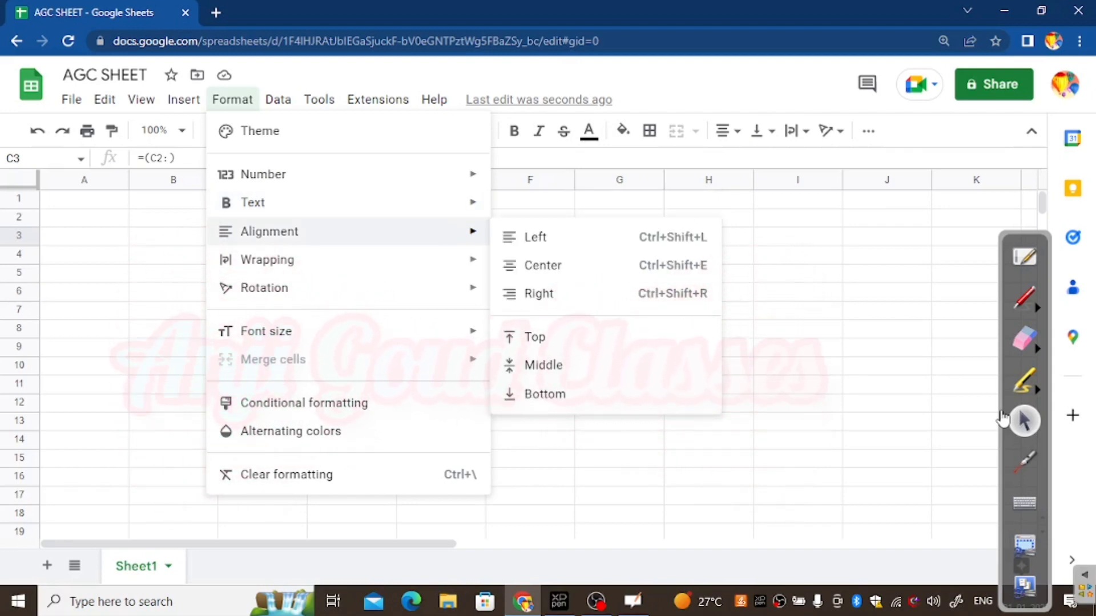
pyautogui.press('Down')
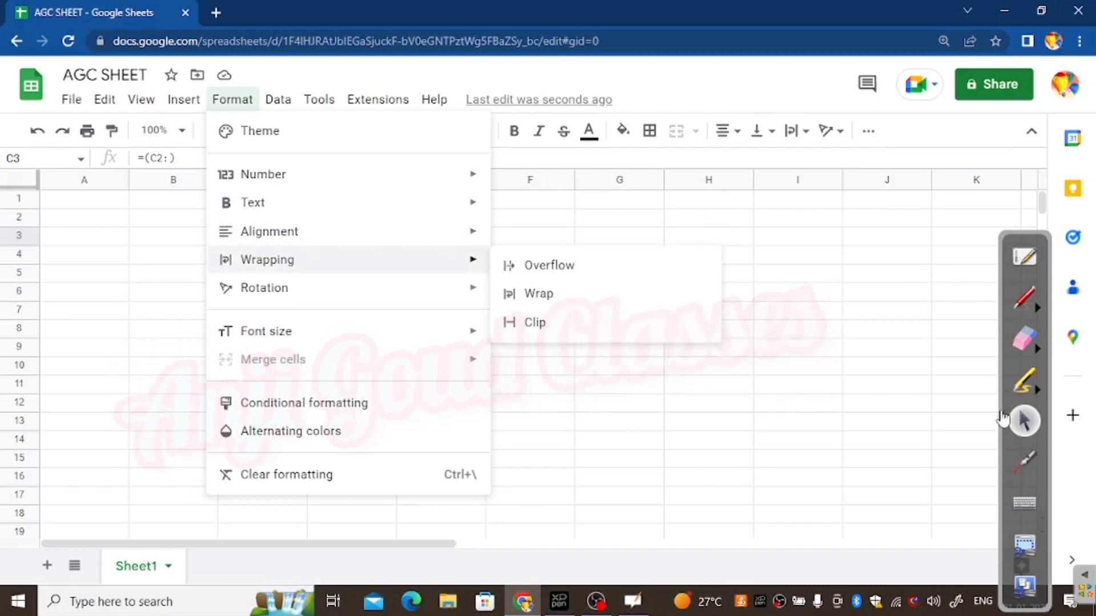
pyautogui.press('Right')
pyautogui.press('Down')
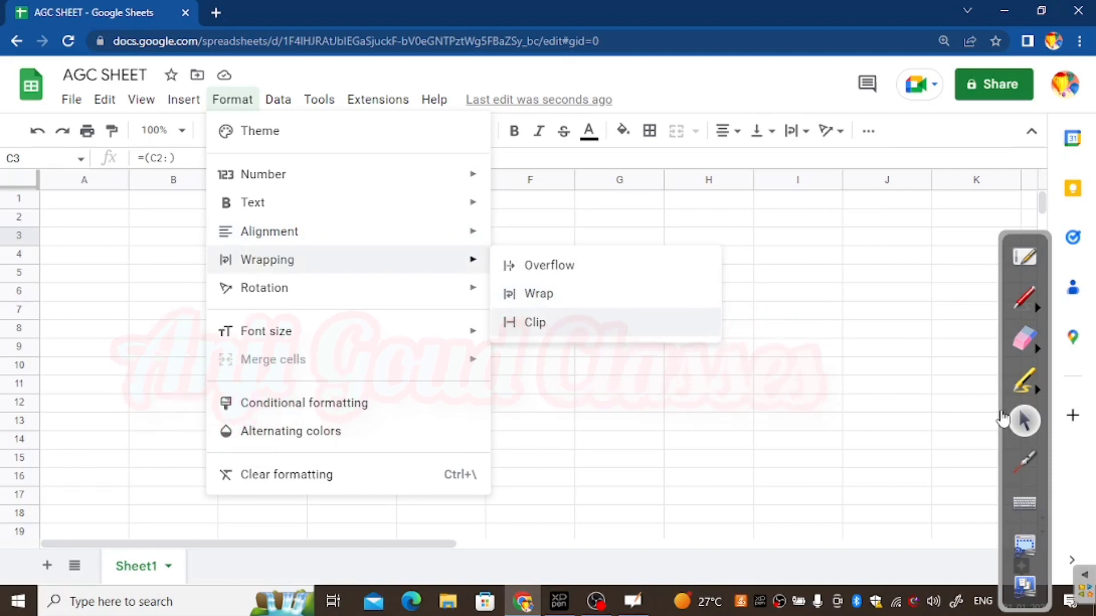
pyautogui.press('Left')
pyautogui.press('Down')
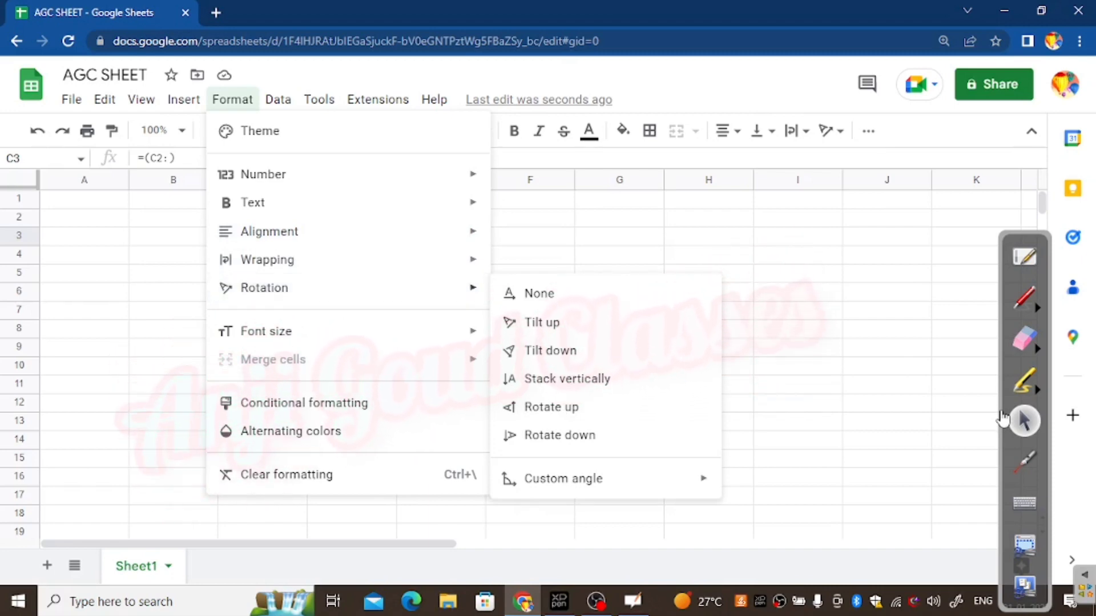
pyautogui.press('Down')
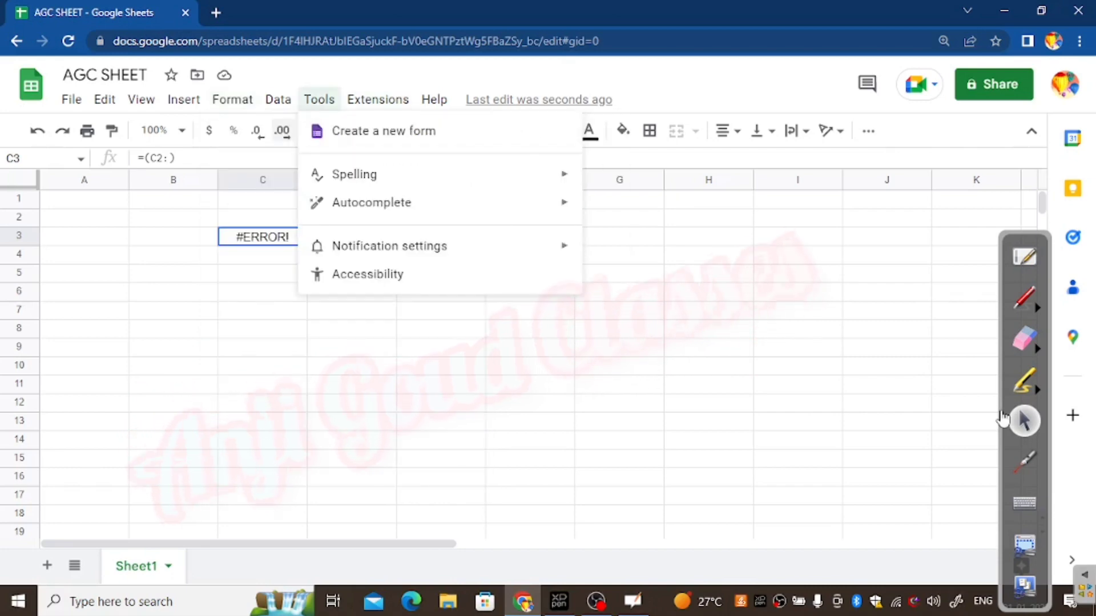
# Step: Examine the data commands, from filters and filter views to protected sheets, named ranges and data validation
pyautogui.moveTo(277, 100)
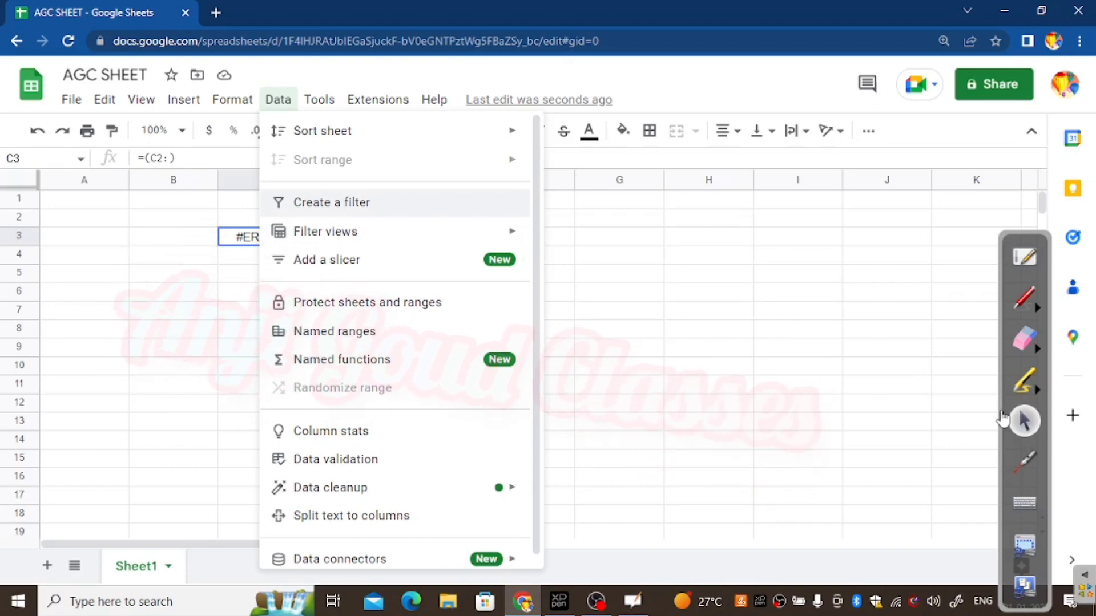
pyautogui.moveTo(395, 231)
pyautogui.moveTo(366, 232)
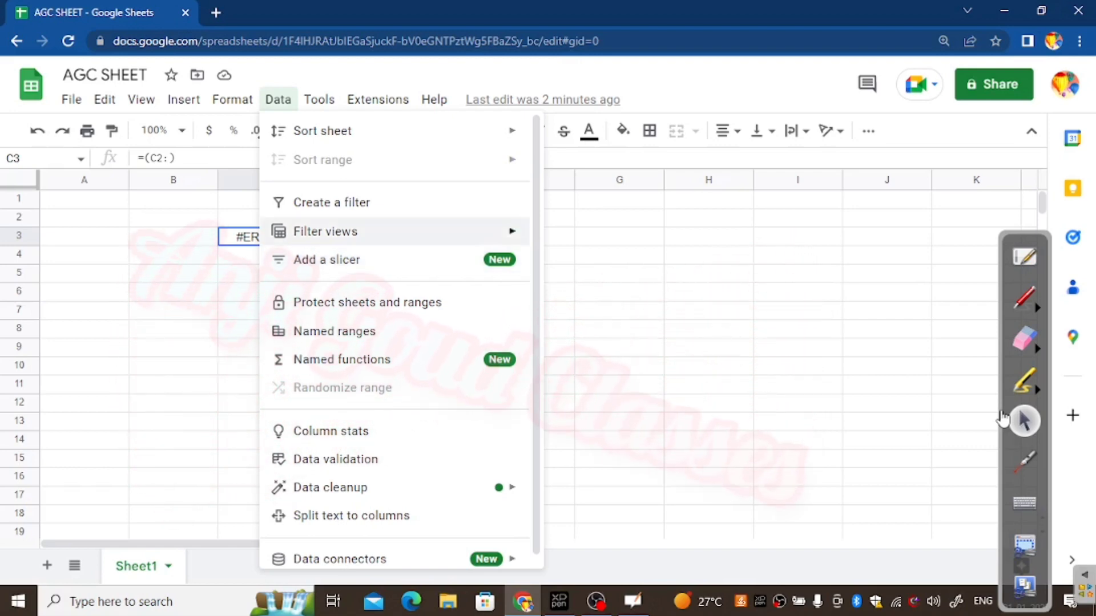
pyautogui.press('Down')
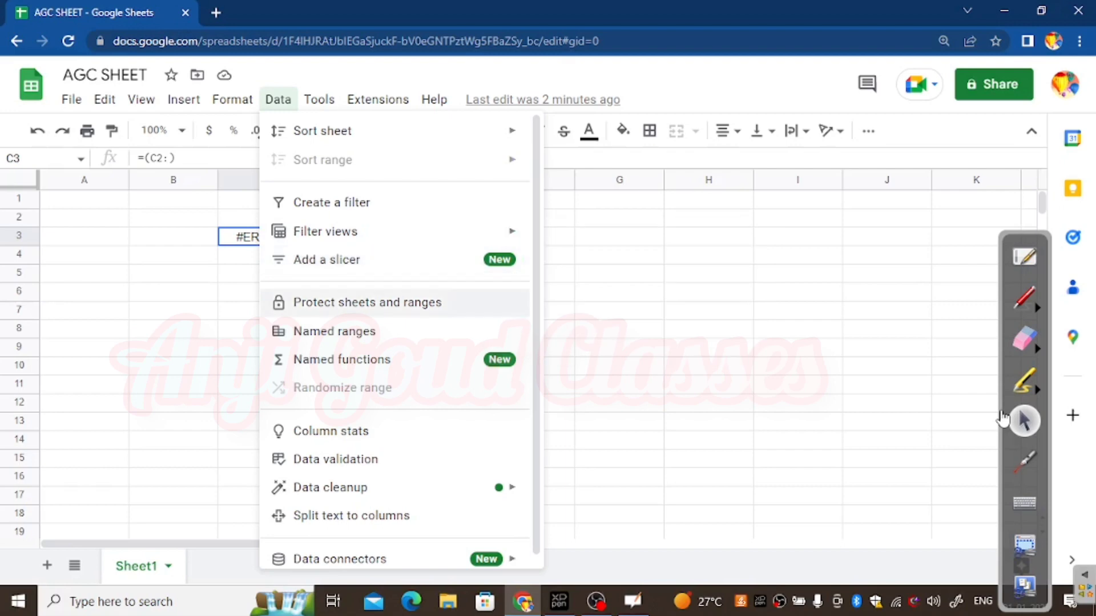
pyautogui.press('Down')
pyautogui.press('Down')
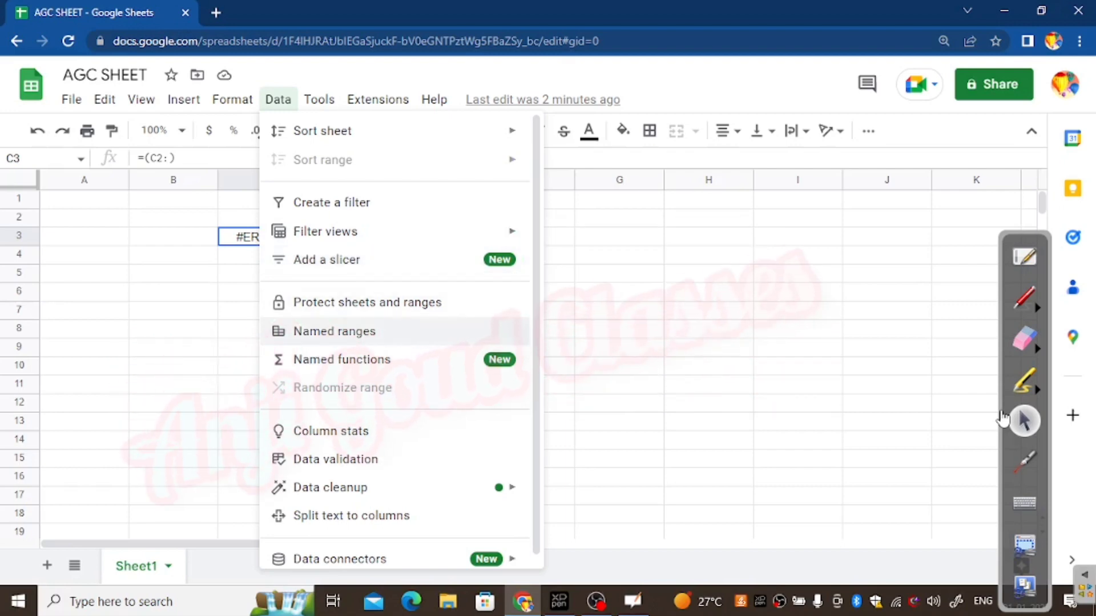
pyautogui.press('Down')
pyautogui.press('Down')
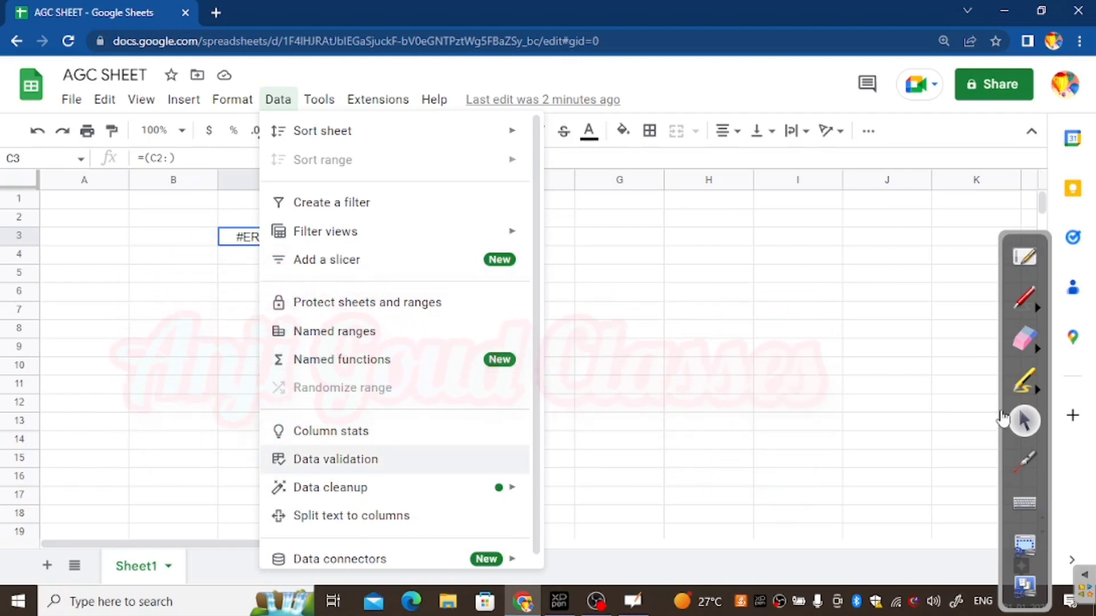
pyautogui.press('Down')
pyautogui.press('Down')
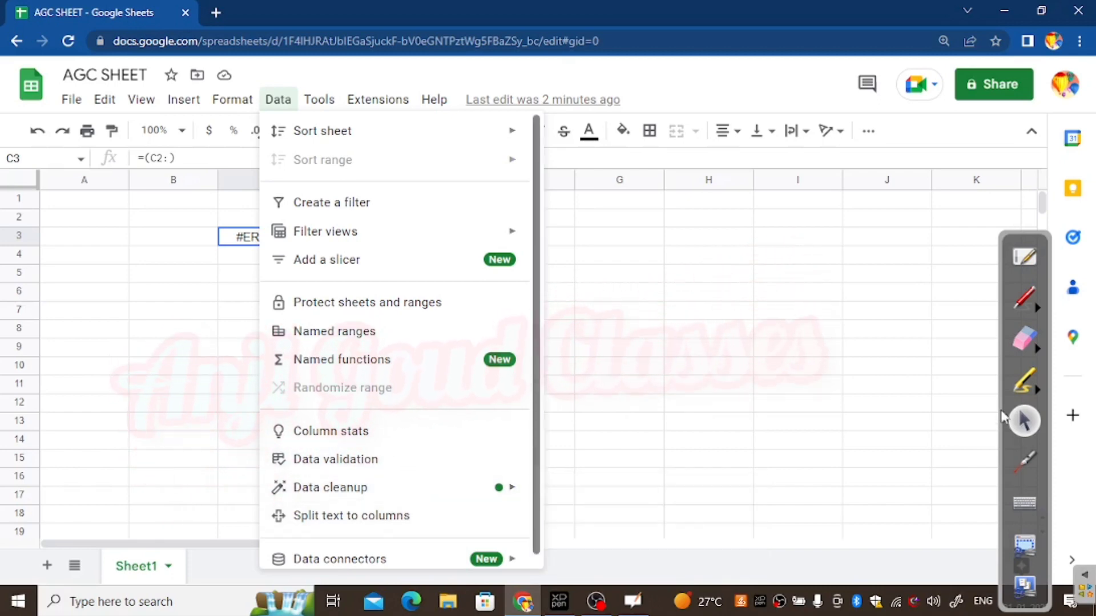
# Step: Examine the Spelling and Autocomplete options among the spreadsheet tools
pyautogui.press('Right')
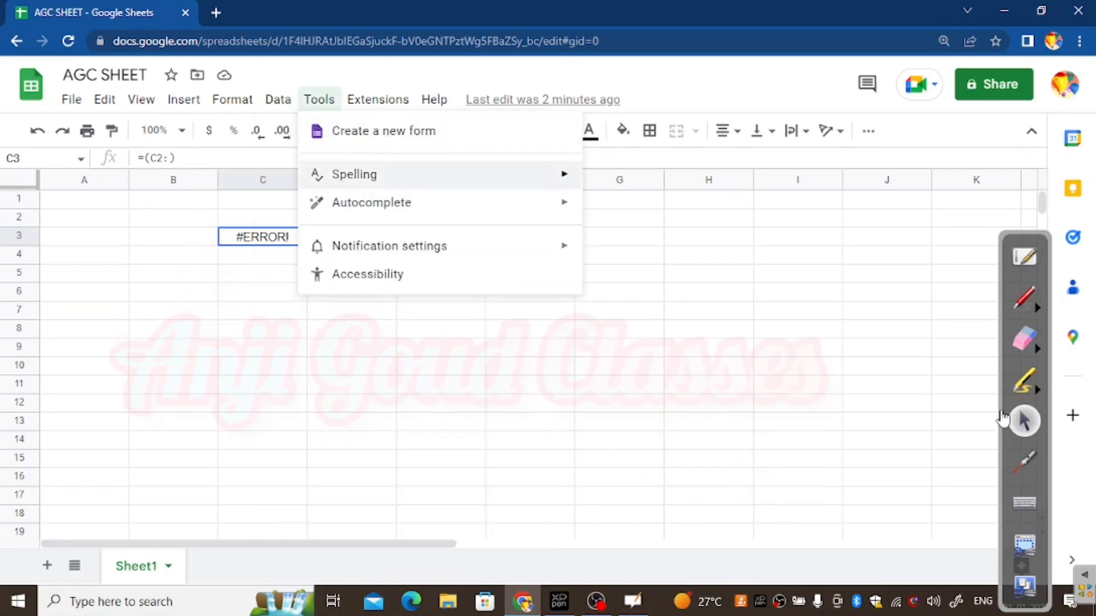
pyautogui.press('Down')
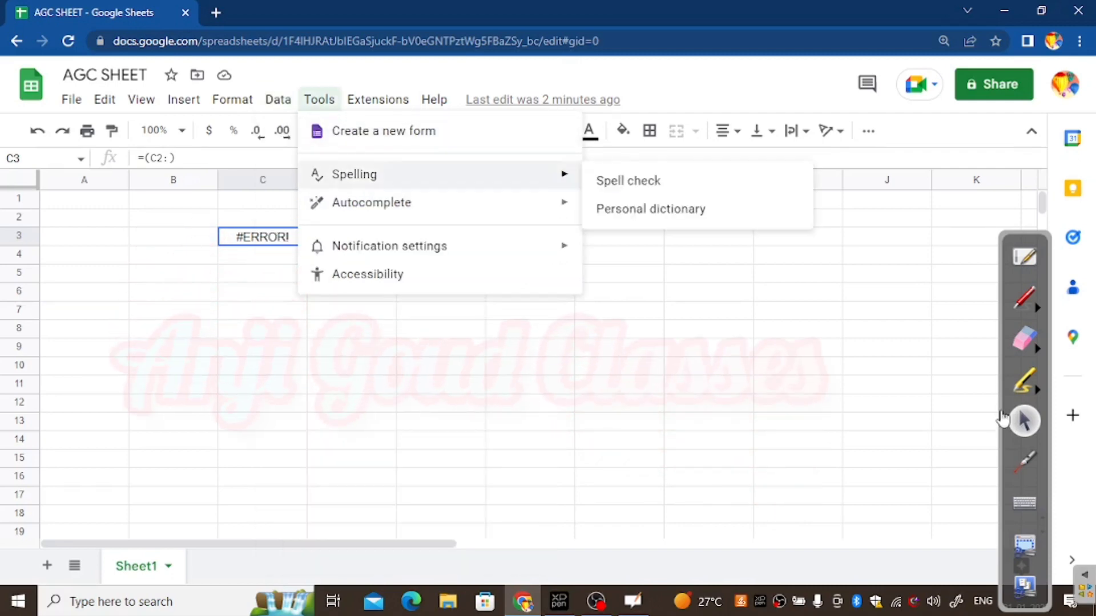
pyautogui.press('Down')
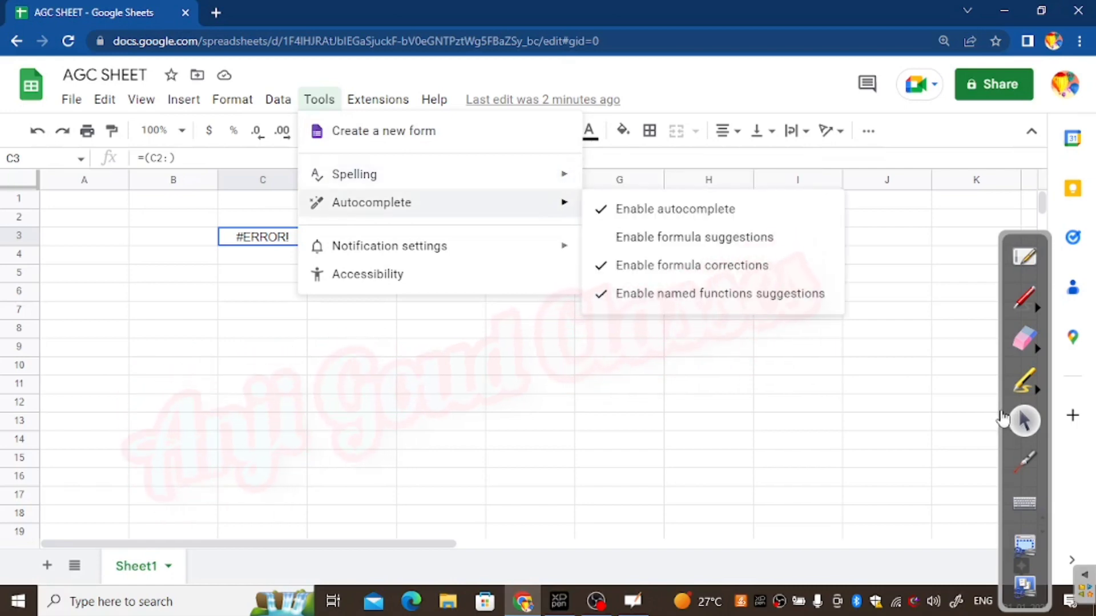
pyautogui.press('Down')
pyautogui.press('Up')
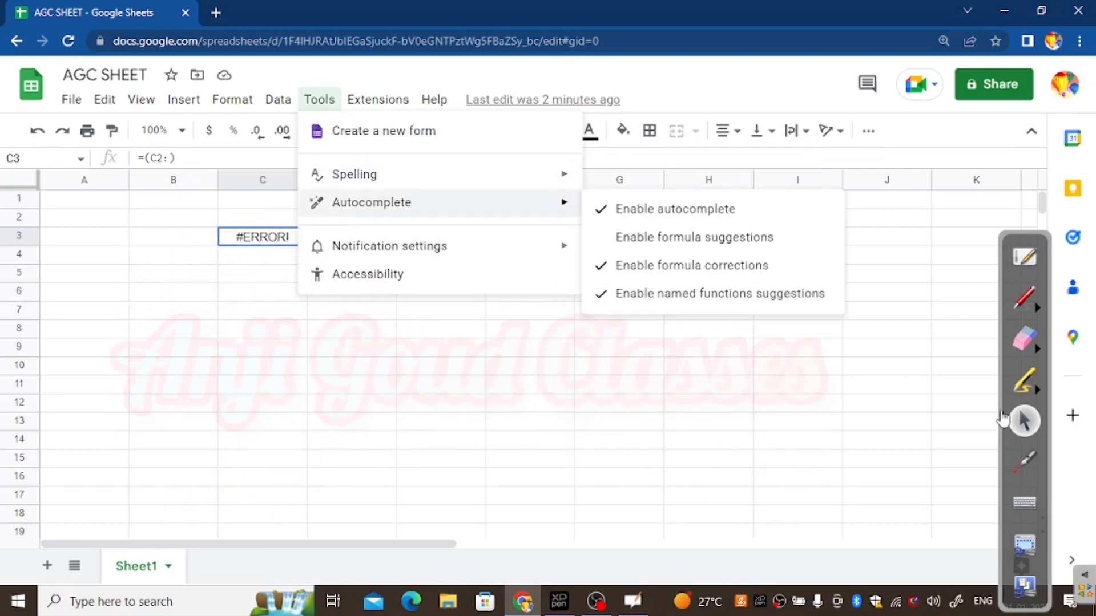
# Step: Turn on formula suggestions for autocomplete and undo the formula entry in cell C3
pyautogui.press('Right')
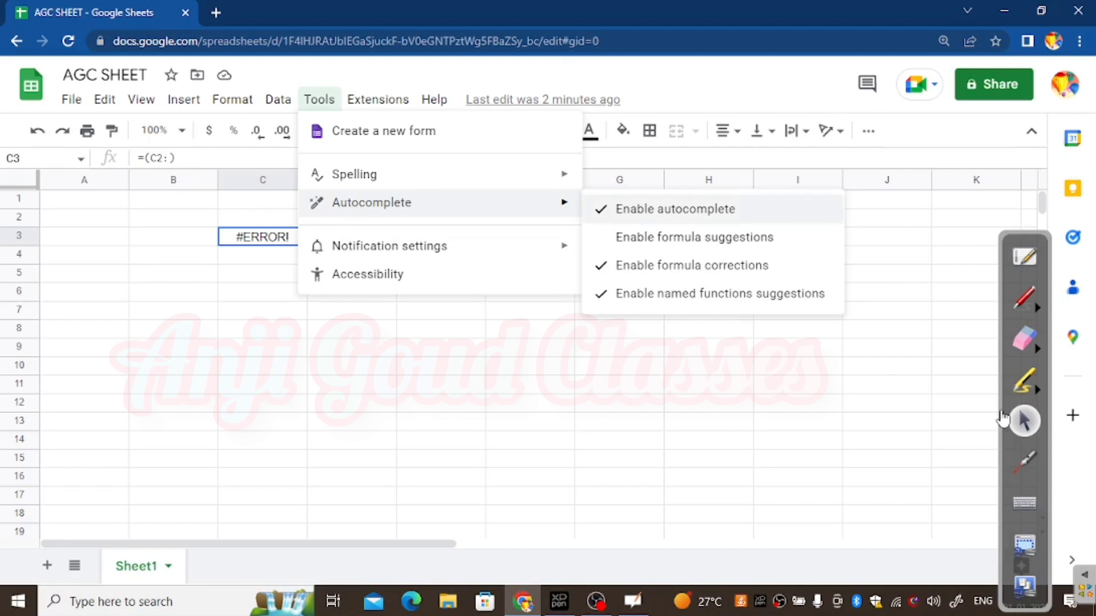
pyautogui.press('Down')
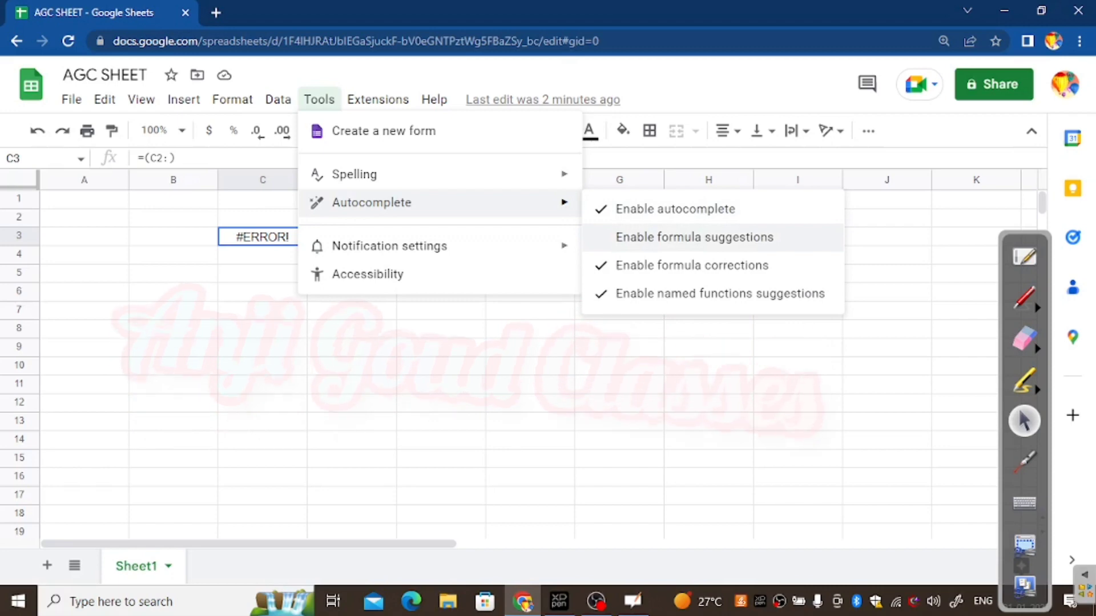
pyautogui.press('Return')
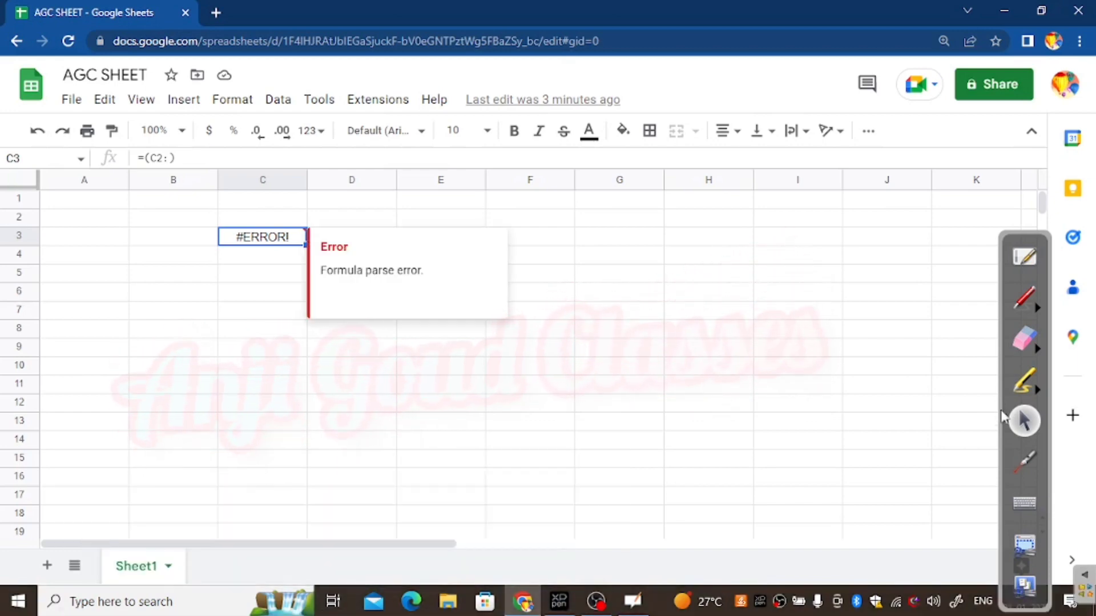
pyautogui.hotkey('ctrl', 'z')
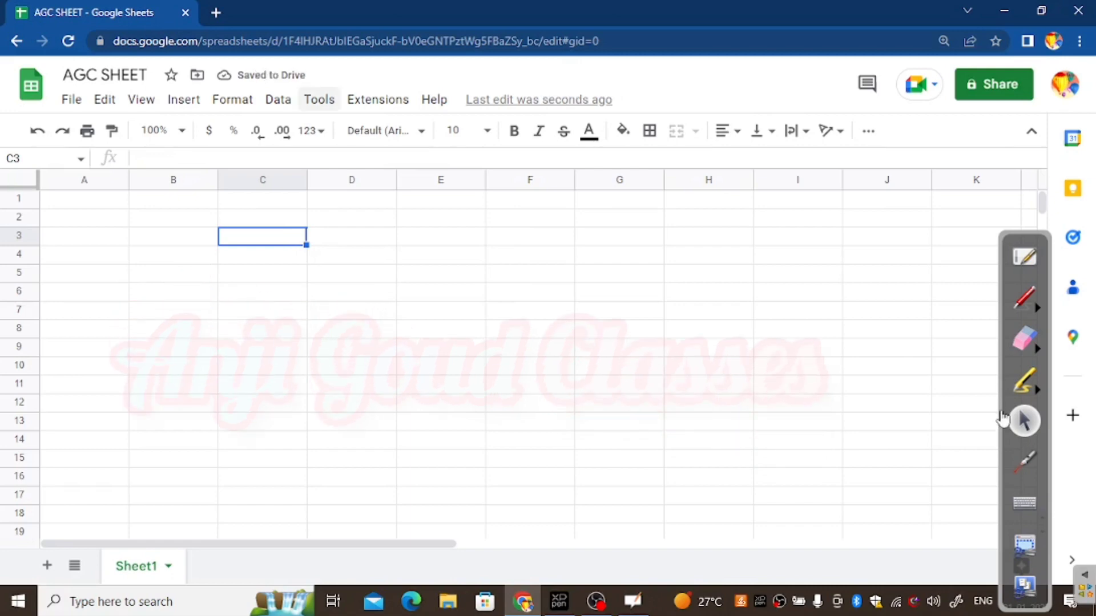
# Step: Try screen reader support and its collaborator announcements in the accessibility settings, turn screen reader support off again and confirm
pyautogui.click(319, 99)
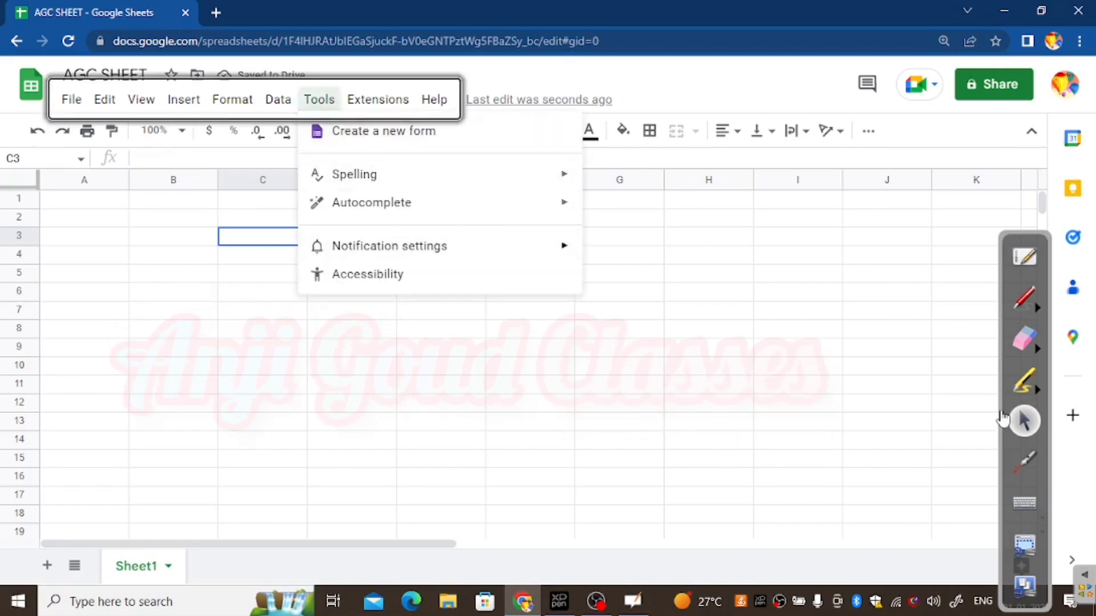
pyautogui.moveTo(390, 246)
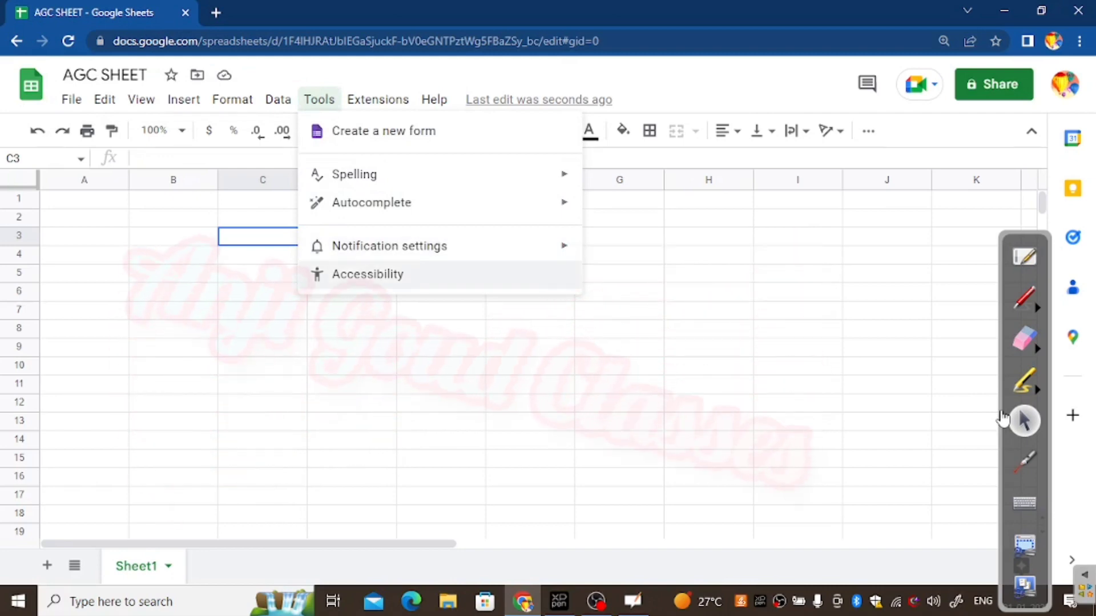
pyautogui.click(367, 275)
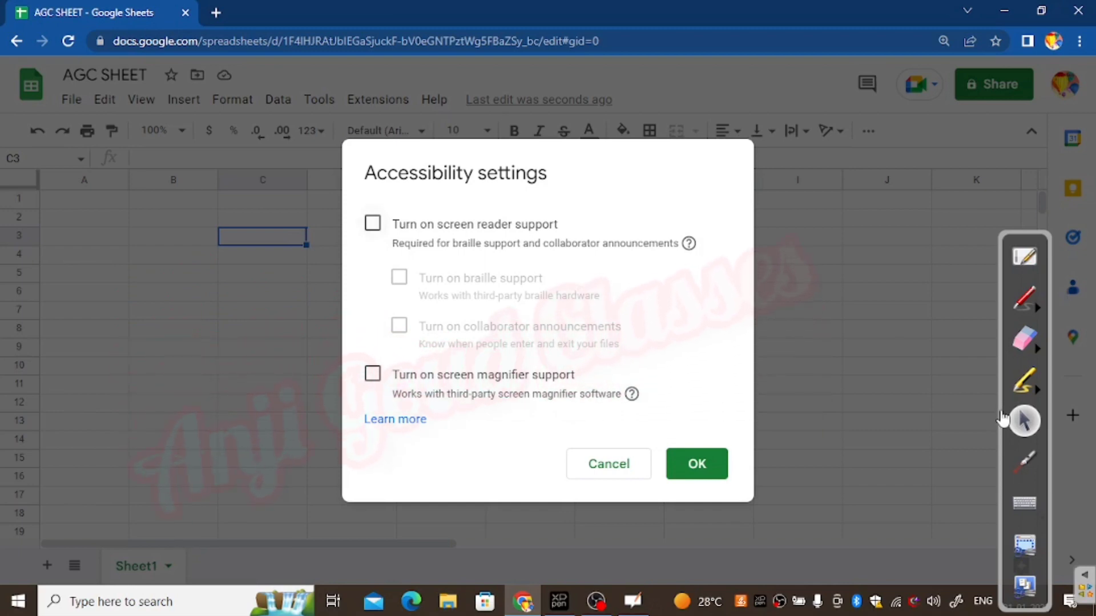
pyautogui.press('space')
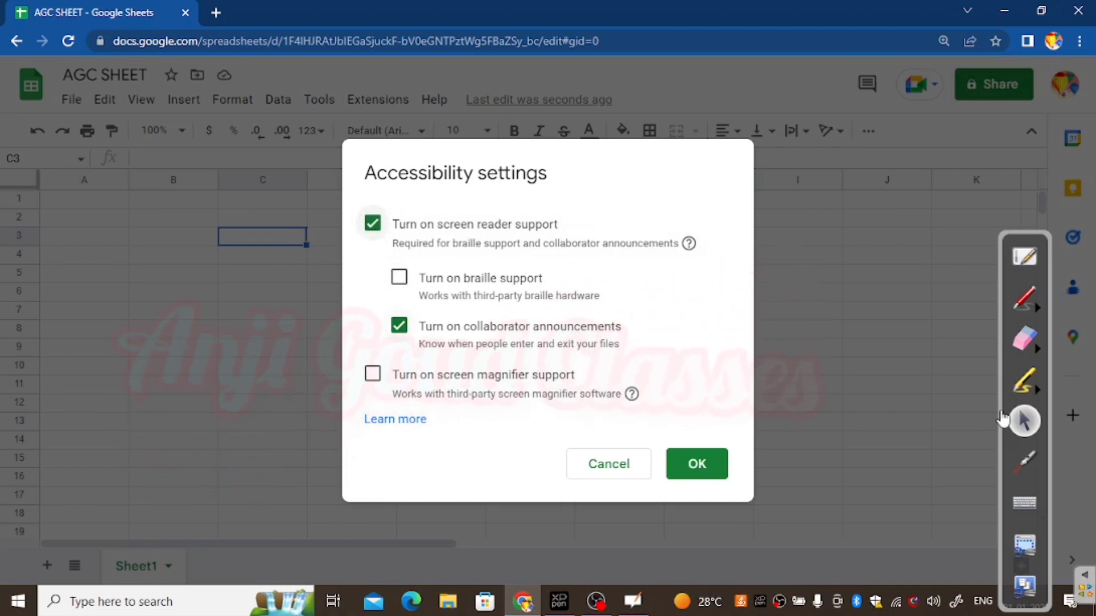
pyautogui.press('Tab')
pyautogui.press('Tab')
pyautogui.press('space')
pyautogui.hotkey('shift', 'Tab')
pyautogui.hotkey('shift', 'Tab')
pyautogui.press('space')
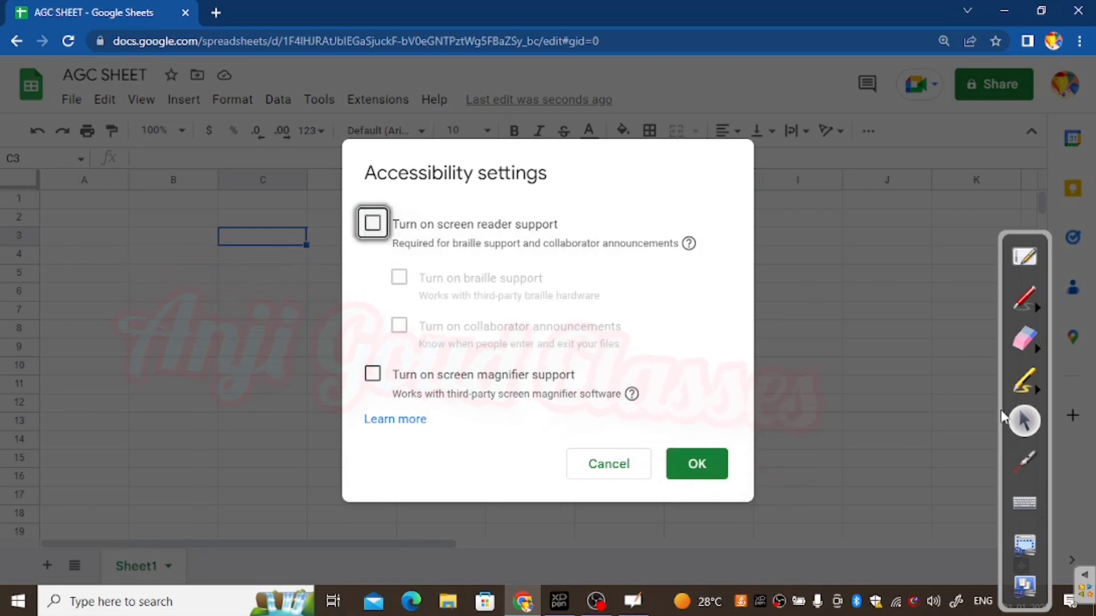
pyautogui.click(696, 464)
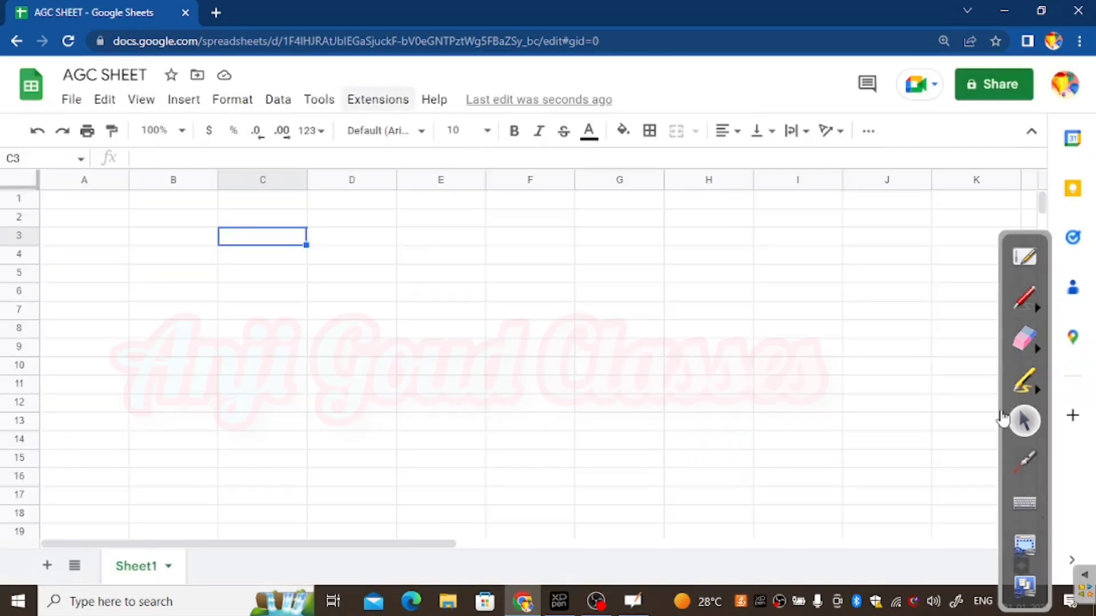
# Step: Examine the extension options, from add-ons and macros to Apps Script and AppSheet
pyautogui.hotkey('alt', 'n')
pyautogui.press('Down')
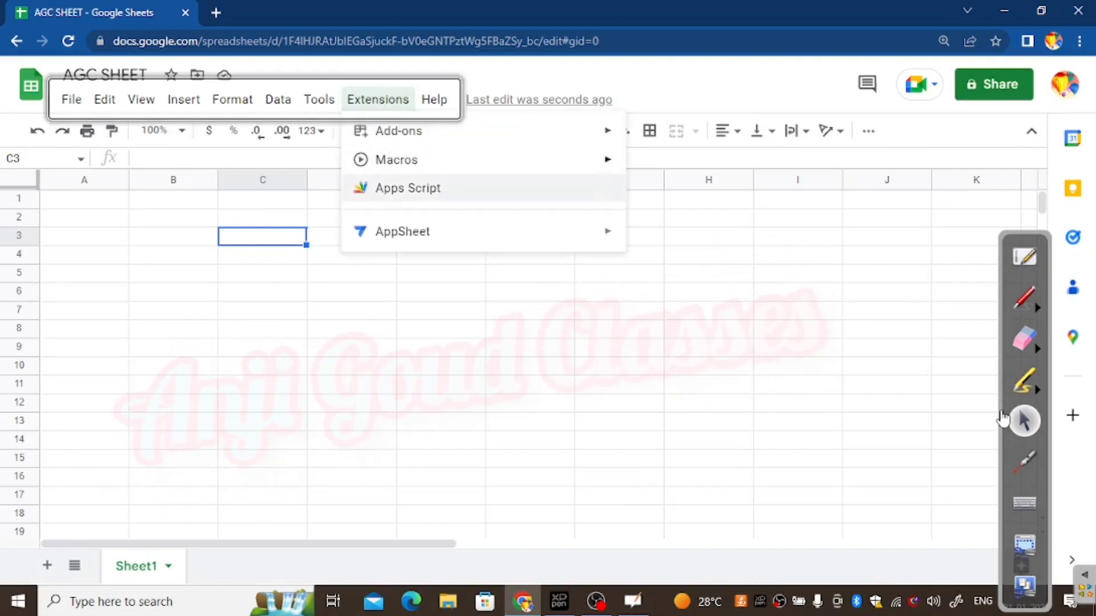
pyautogui.press('Up')
pyautogui.press('Right')
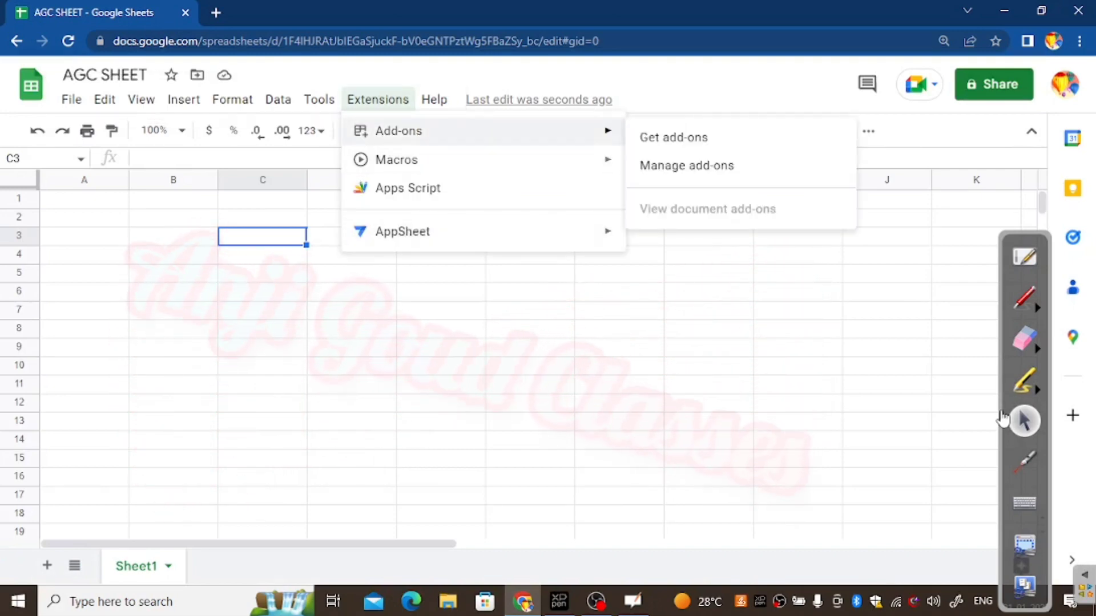
pyautogui.press('Down')
pyautogui.press('Right')
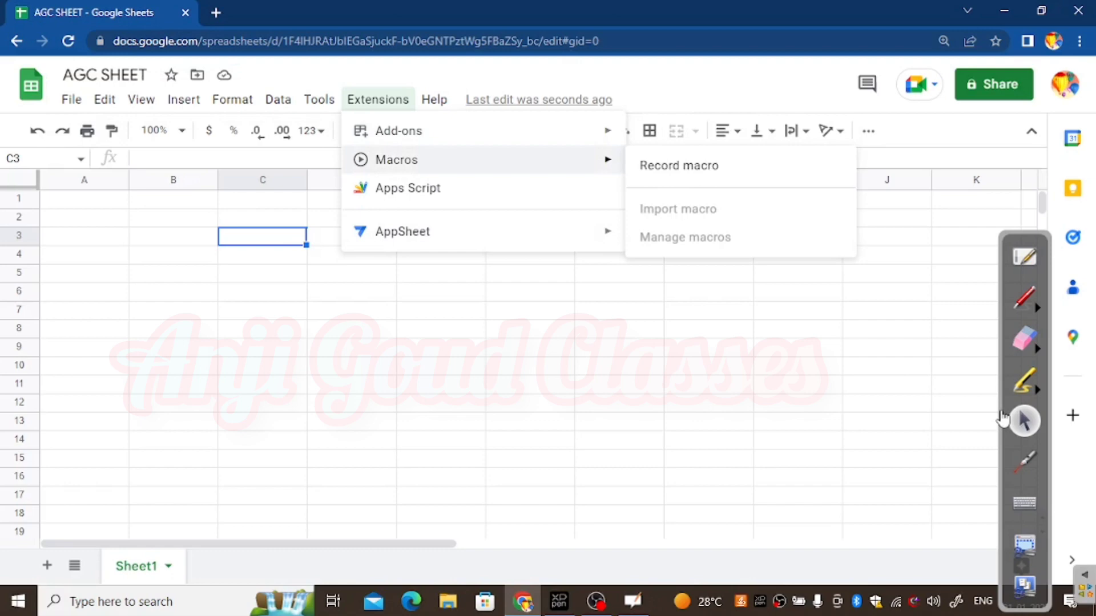
pyautogui.press('Down')
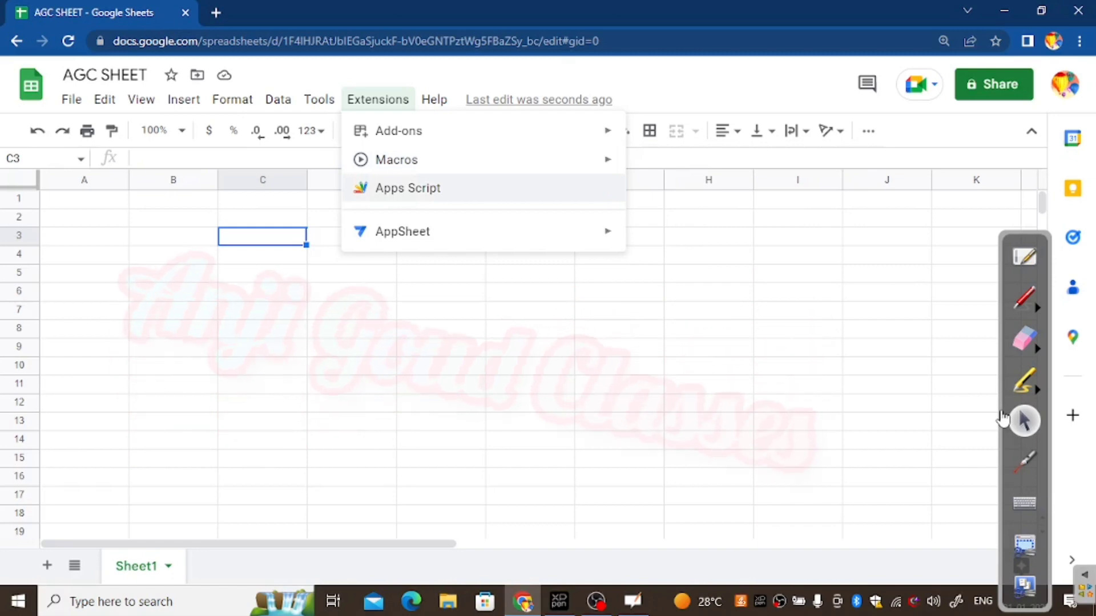
pyautogui.press('Down')
pyautogui.press('Right')
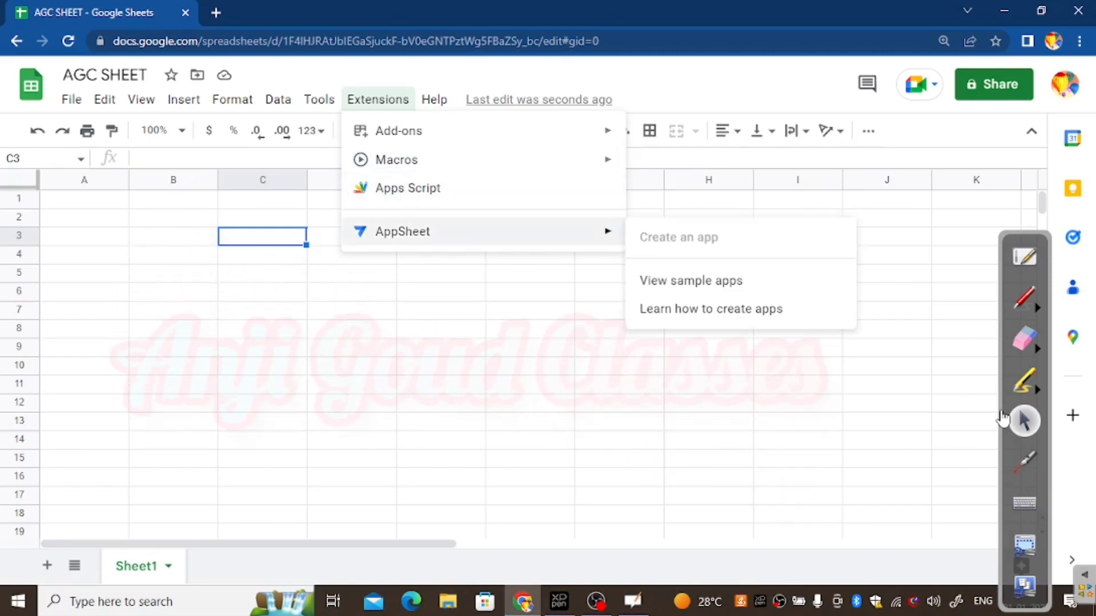
pyautogui.press('Up')
pyautogui.press('Up')
pyautogui.press('Up')
pyautogui.press('Up')
# Step: Examine the help resources, from training and updates to abuse reporting, privacy policy, terms of service, function list and keyboard shortcuts
pyautogui.press('Right')
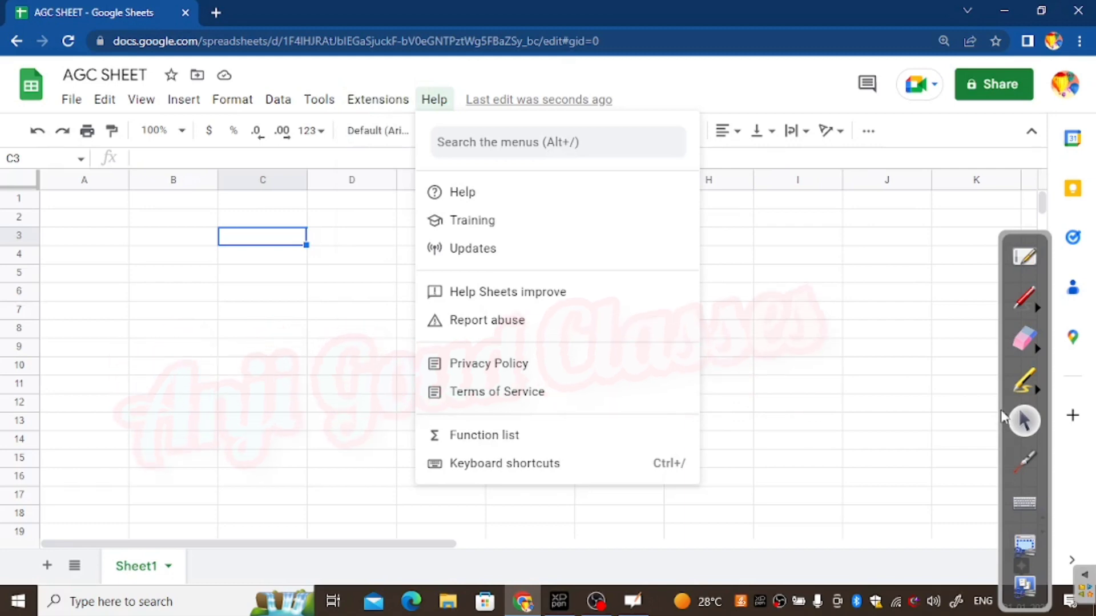
pyautogui.press('Down')
pyautogui.press('Down')
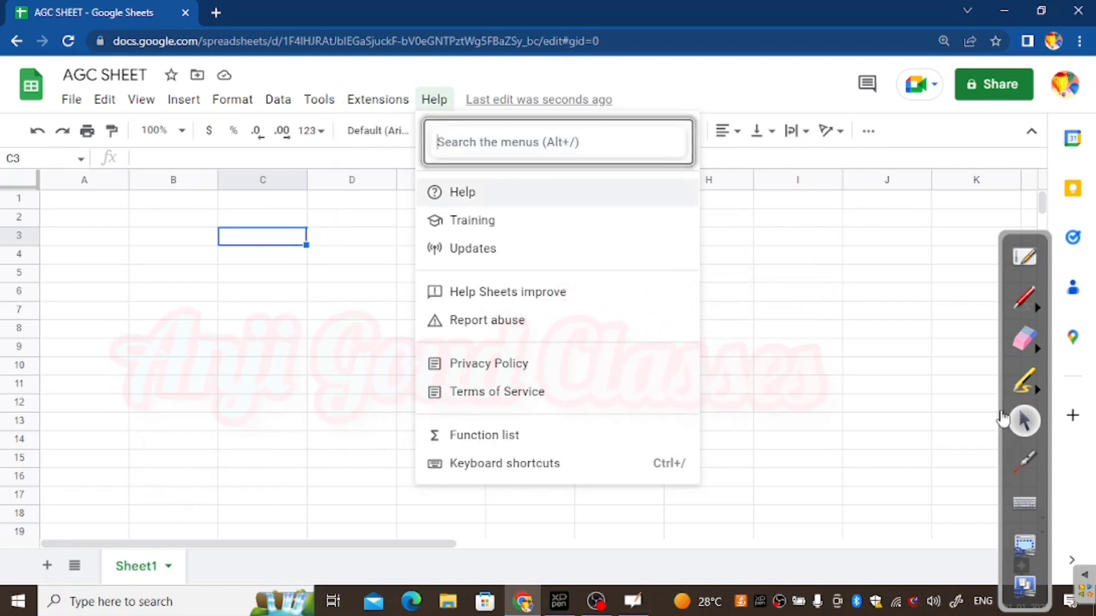
pyautogui.press('Down')
pyautogui.press('Up')
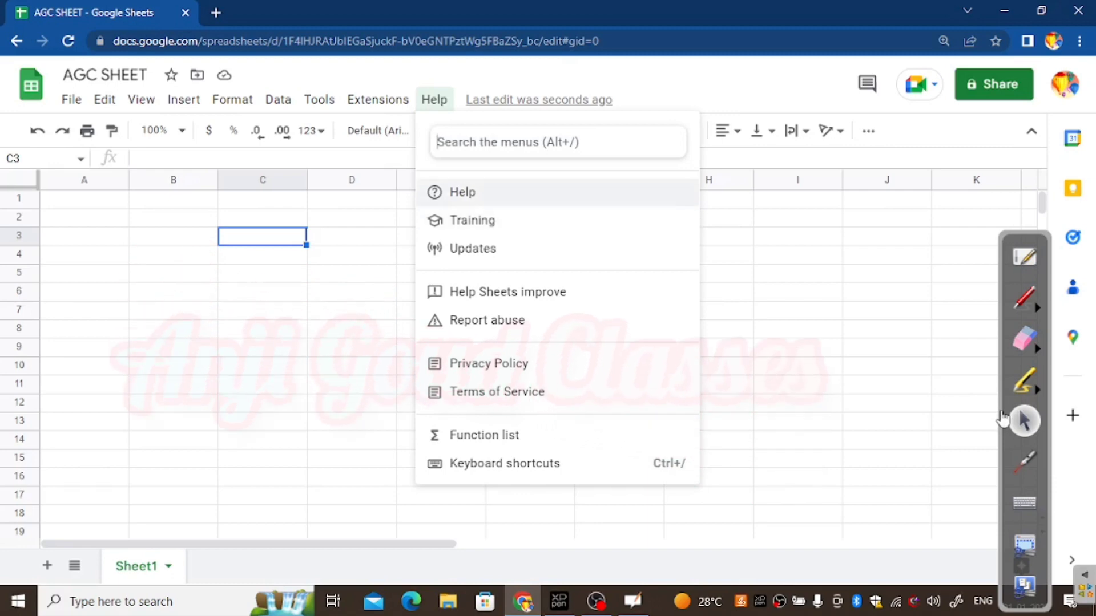
pyautogui.press('Down')
pyautogui.press('Down')
pyautogui.press('Down')
pyautogui.press('Down')
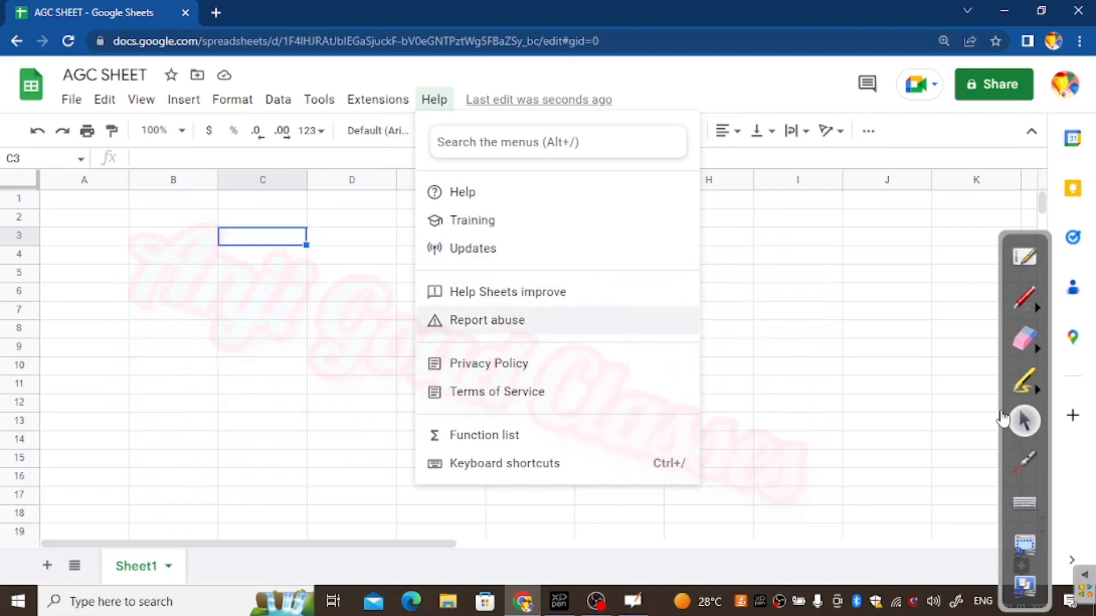
pyautogui.press('Down')
pyautogui.press('Down')
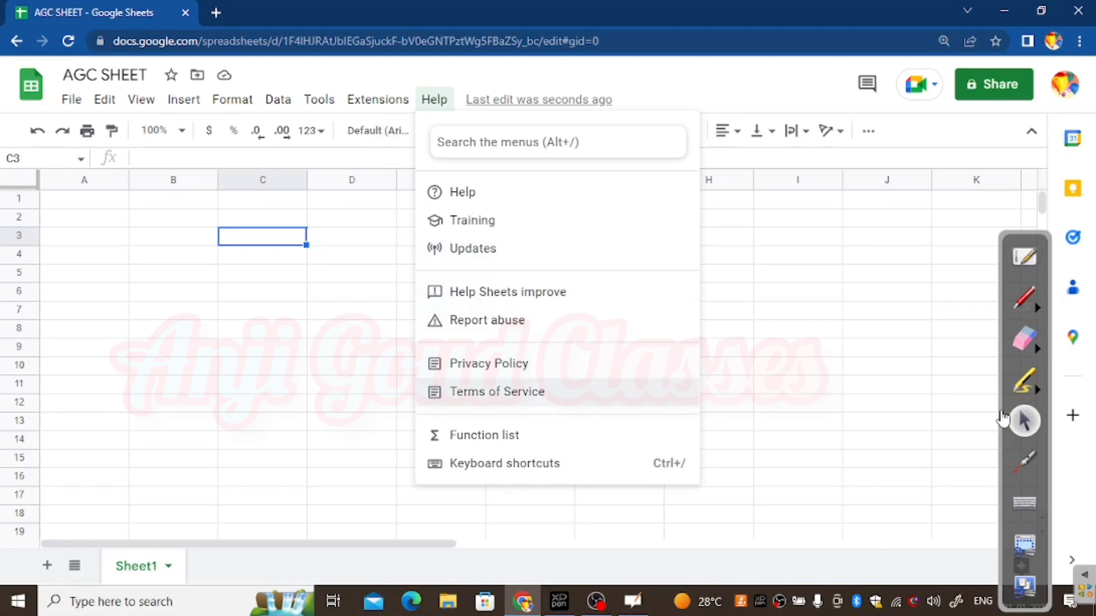
pyautogui.press('Down')
pyautogui.press('Down')
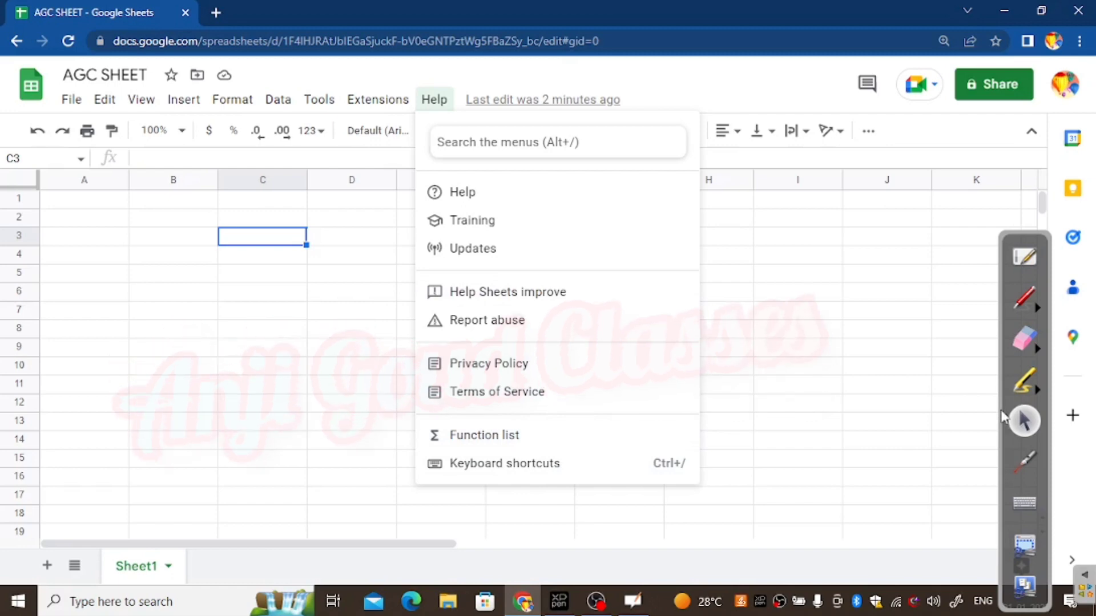
# Step: Select cell D6, dismiss the handwriting input and move the selection through the neighbouring cells
pyautogui.click(351, 291)
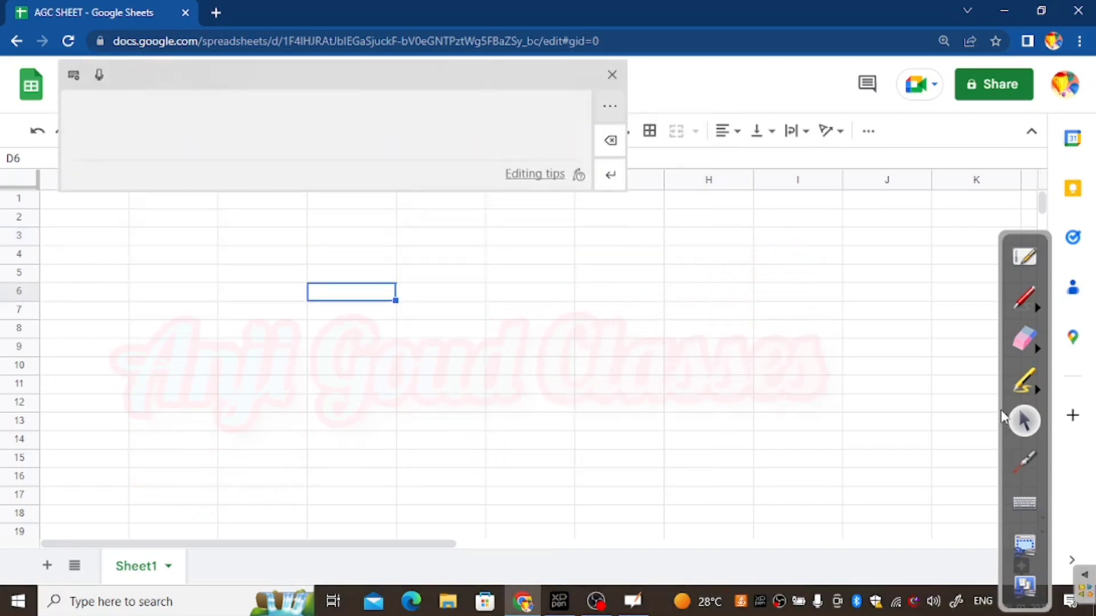
pyautogui.click(612, 75)
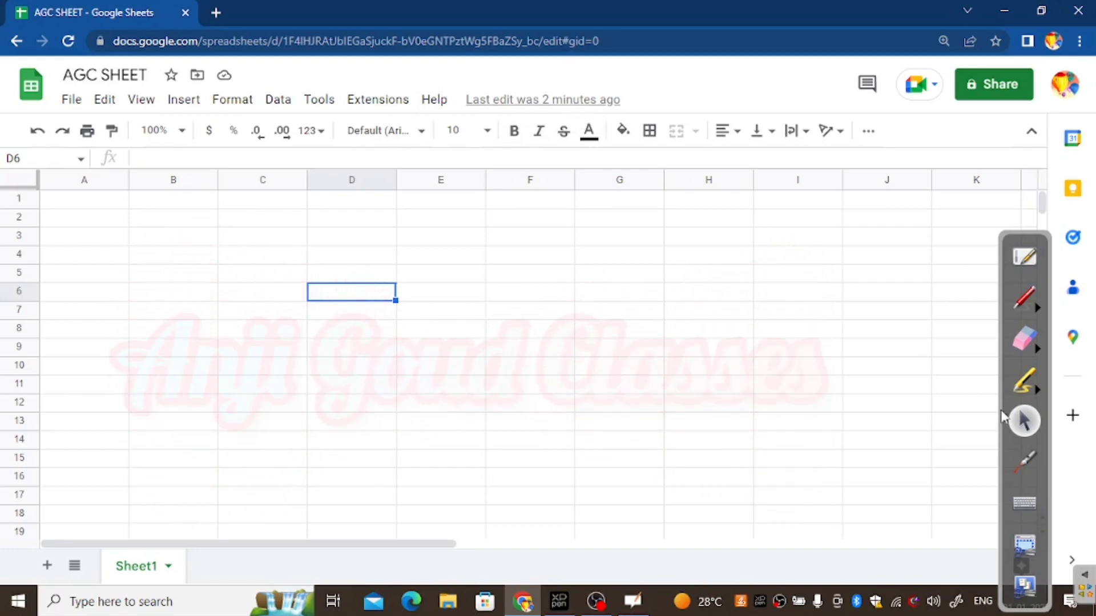
pyautogui.press('Left')
pyautogui.press('Left')
pyautogui.press('Left')
pyautogui.press('Up')
pyautogui.press('Up')
pyautogui.press('Up')
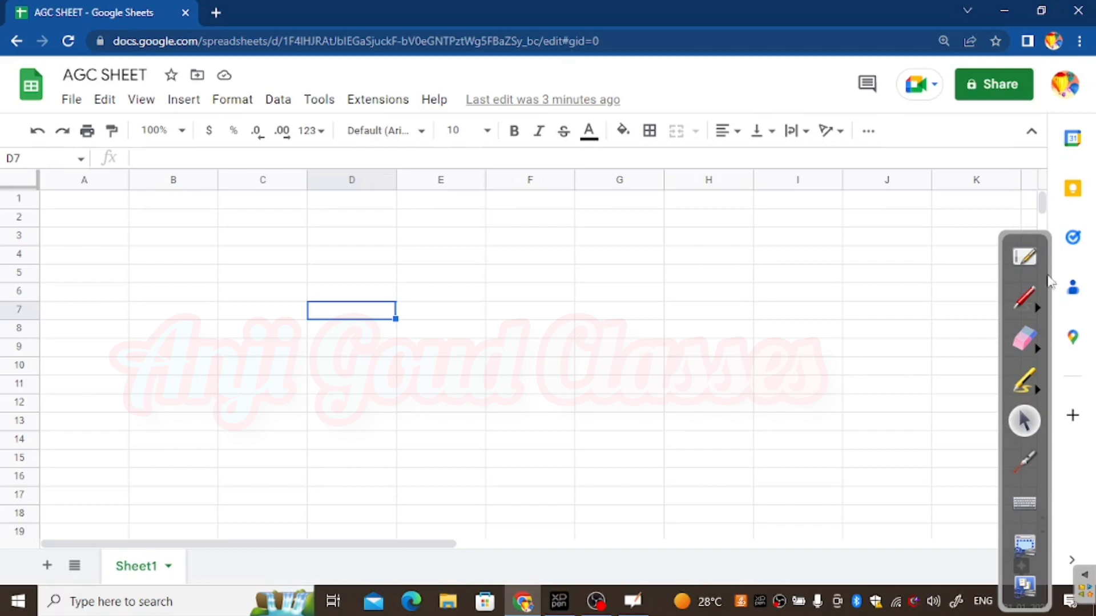
# Step: Set the annotation pen to thin black and tick the column headings A to J
pyautogui.click(1024, 299)
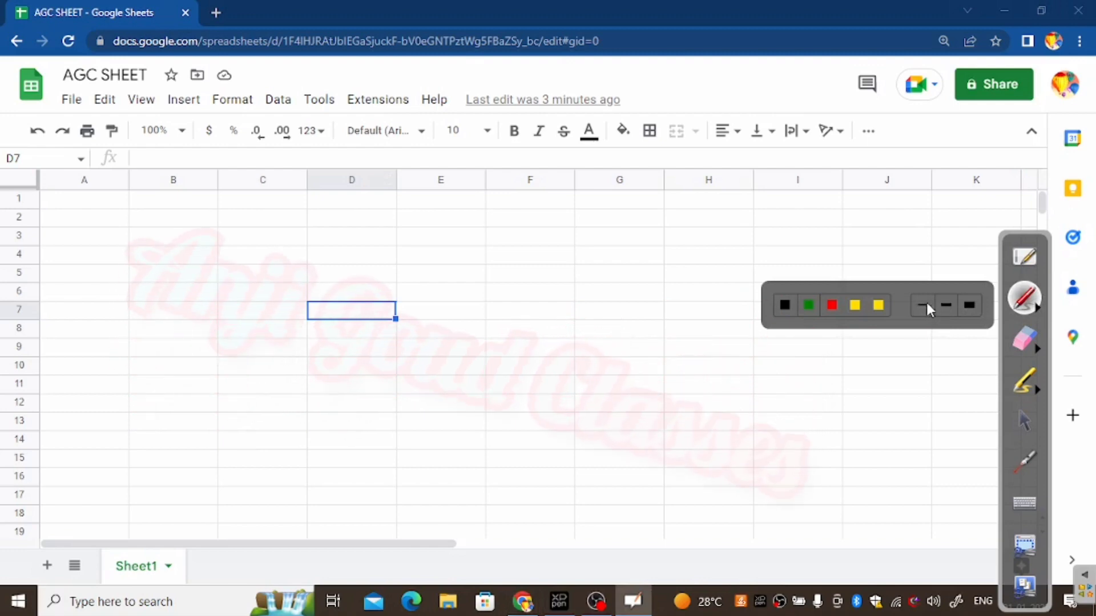
pyautogui.click(786, 305)
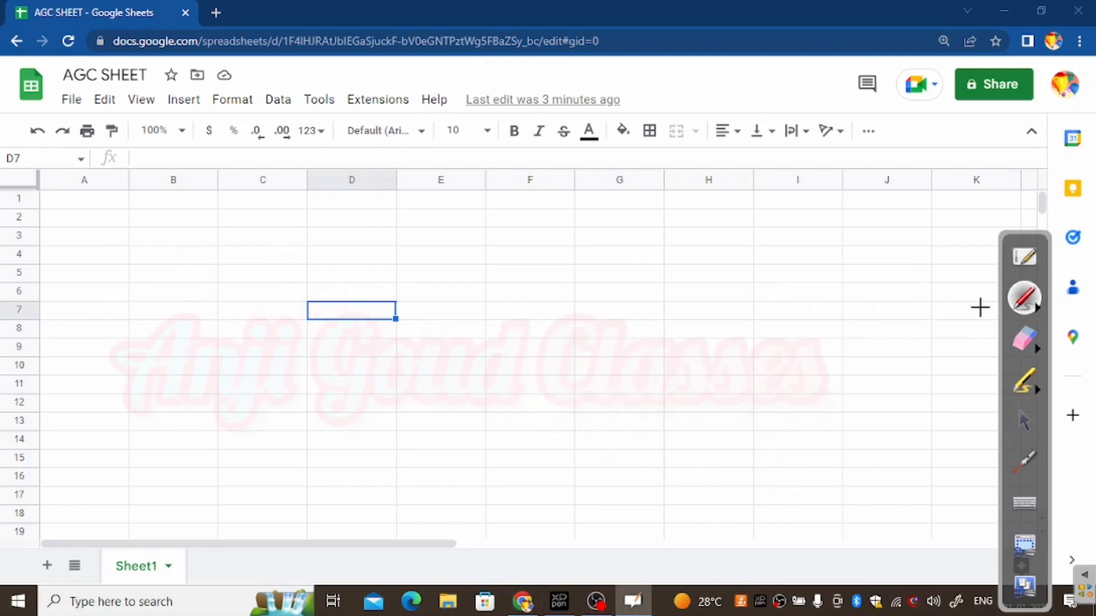
pyautogui.click(1034, 308)
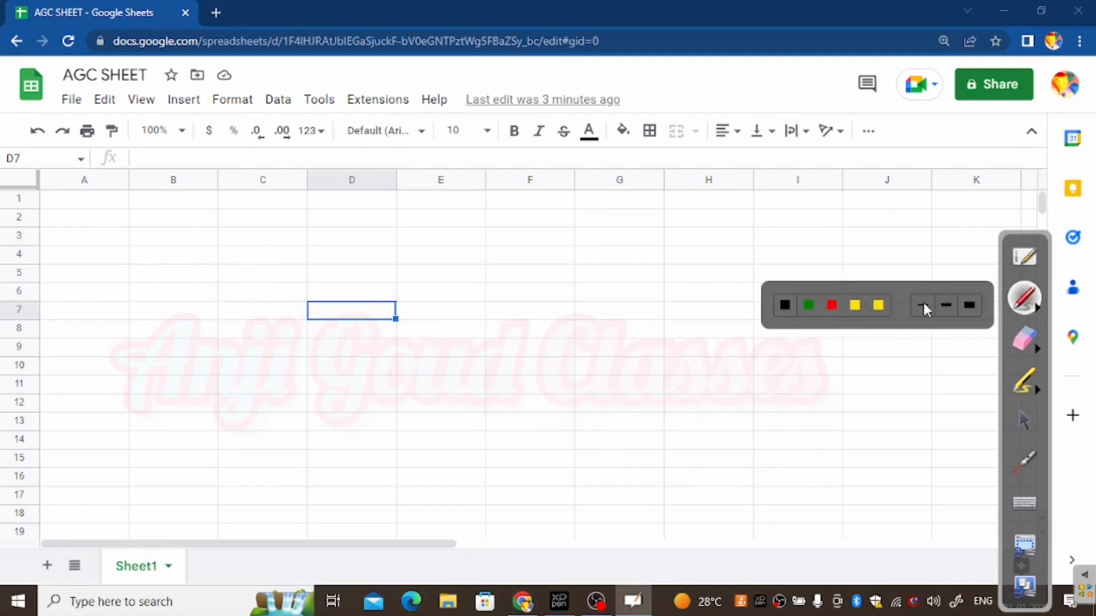
pyautogui.click(923, 306)
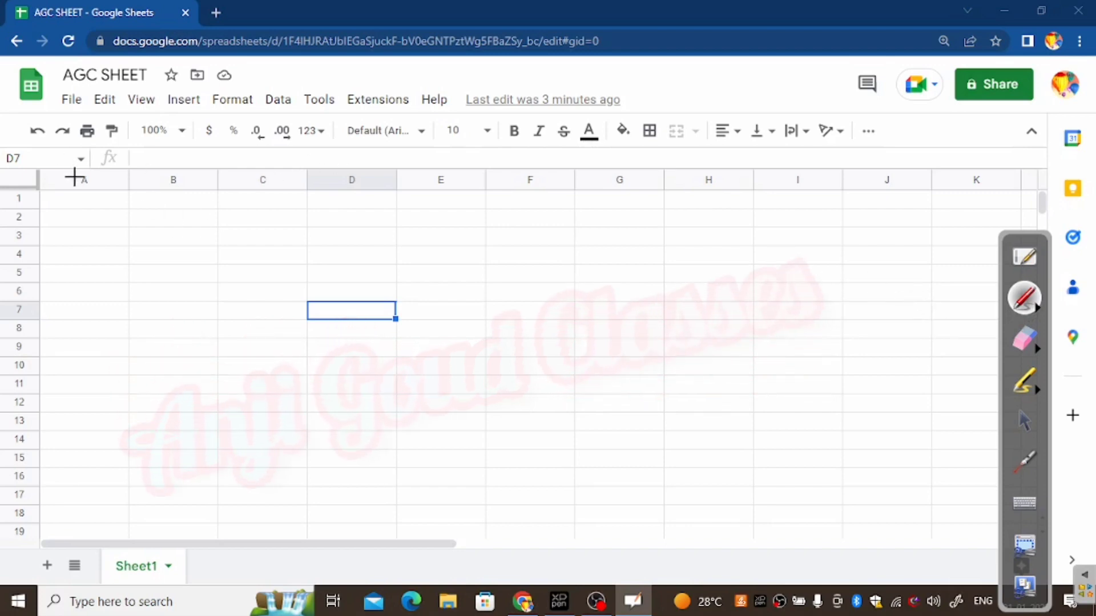
pyautogui.moveTo(102, 171); pyautogui.dragTo(117, 167)
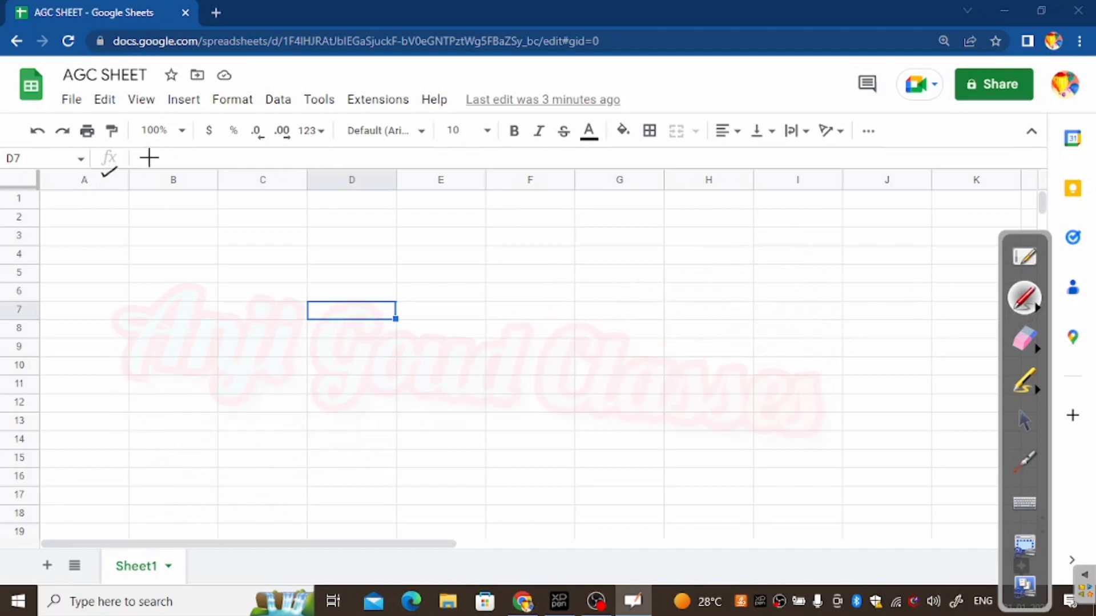
pyautogui.moveTo(187, 169); pyautogui.dragTo(202, 166)
pyautogui.moveTo(280, 170); pyautogui.dragTo(296, 167)
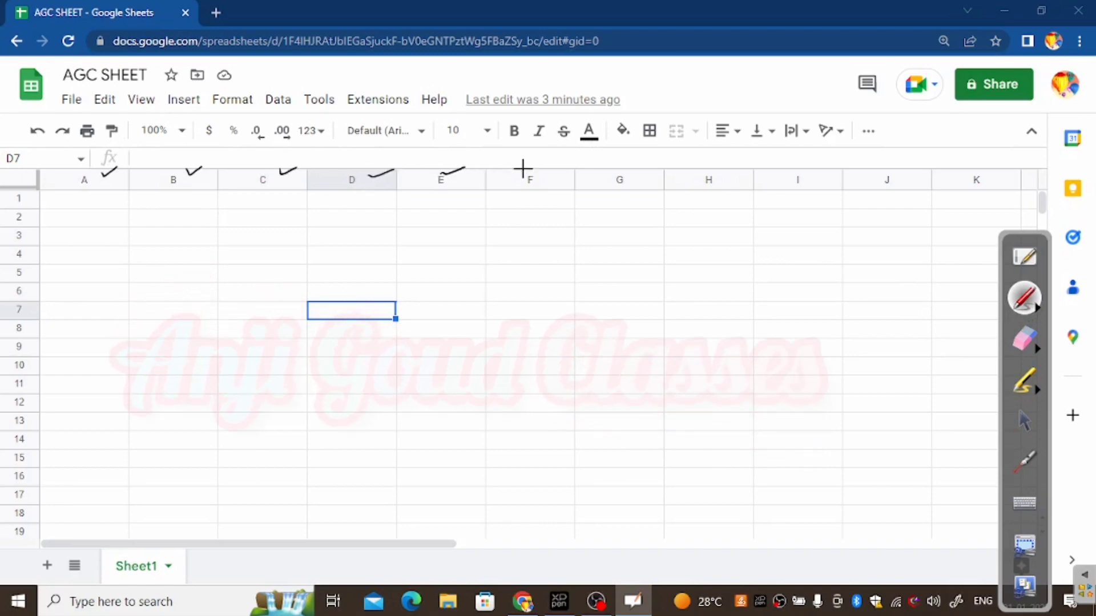
pyautogui.moveTo(700, 173); pyautogui.dragTo(883, 166)
pyautogui.click(870, 172)
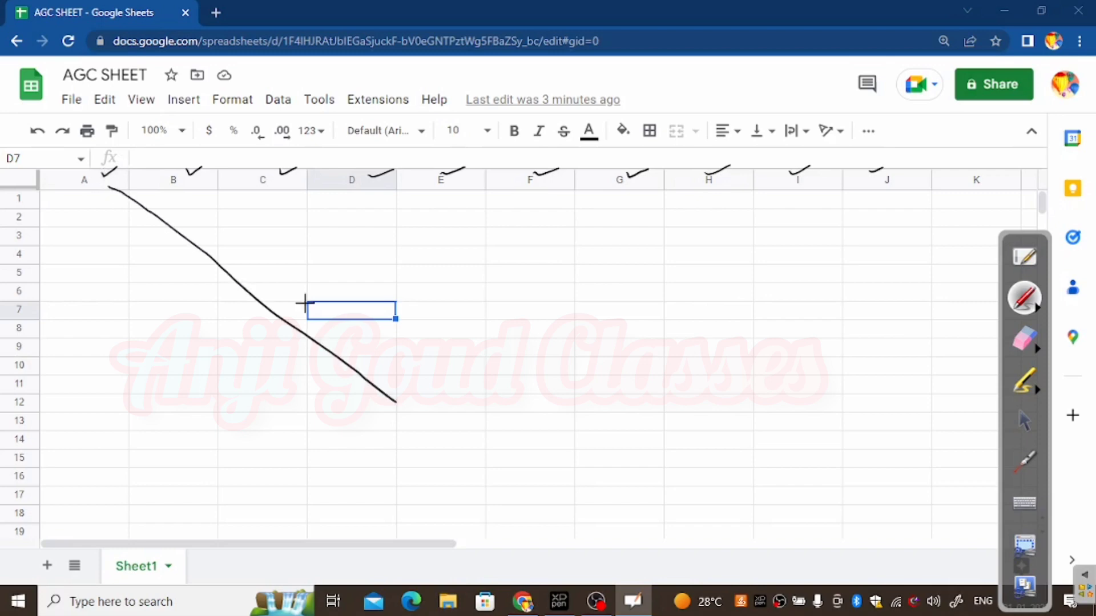
# Step: Draw pen lines from the column headings A to J converging on one point near cell D12
pyautogui.moveTo(184, 180); pyautogui.dragTo(379, 403)
pyautogui.moveTo(268, 178); pyautogui.dragTo(378, 391)
pyautogui.moveTo(363, 174); pyautogui.dragTo(384, 393)
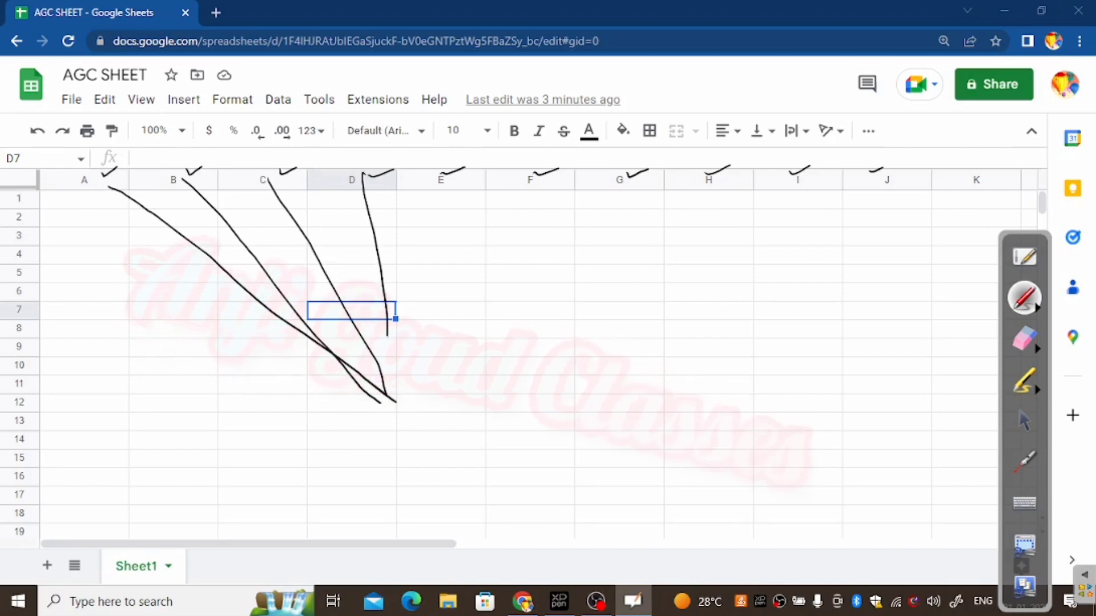
pyautogui.moveTo(452, 181); pyautogui.dragTo(392, 364)
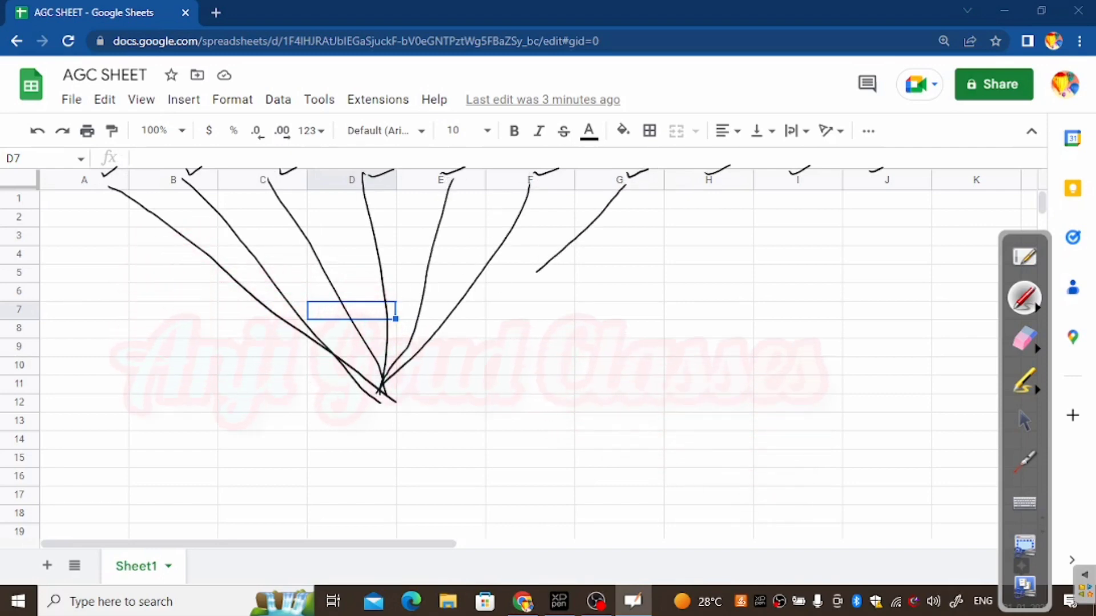
pyautogui.moveTo(708, 181)
pyautogui.mouseDown()
pyautogui.moveTo(497, 336)
pyautogui.moveTo(390, 396)
pyautogui.mouseUp()
pyautogui.moveTo(793, 181)
pyautogui.mouseDown()
pyautogui.moveTo(485, 371)
pyautogui.moveTo(375, 413)
pyautogui.mouseUp()
pyautogui.moveTo(875, 182)
pyautogui.mouseDown()
pyautogui.moveTo(810, 245)
pyautogui.moveTo(393, 408)
pyautogui.mouseUp()
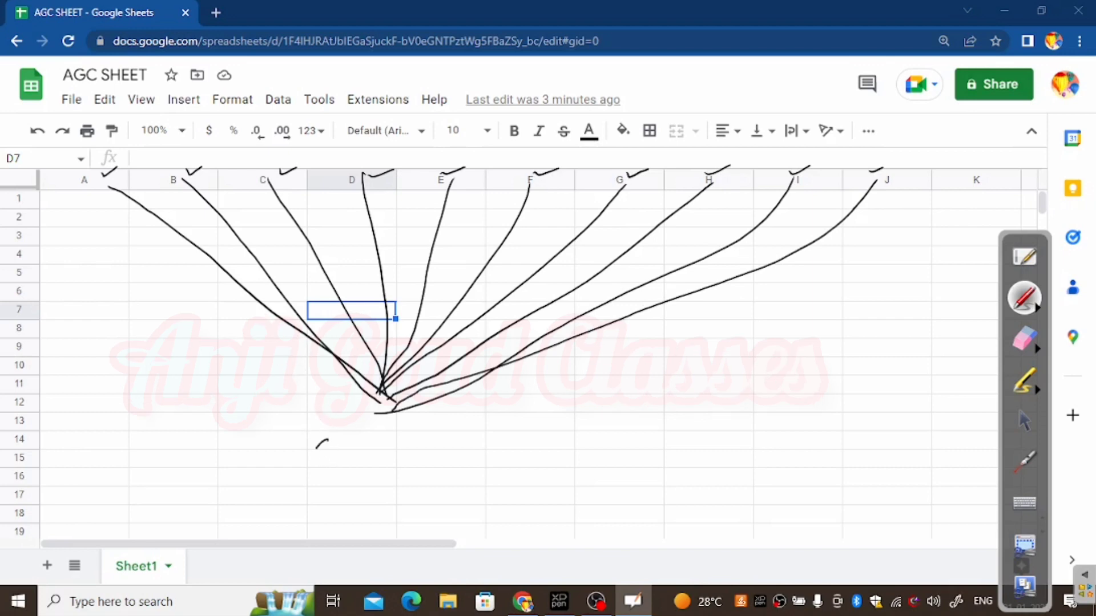
# Step: Handwrite "Columns" below the point where the lines meet and underline it
pyautogui.moveTo(397, 452); pyautogui.dragTo(434, 461)
pyautogui.moveTo(455, 436); pyautogui.dragTo(456, 445)
pyautogui.moveTo(295, 503); pyautogui.dragTo(463, 482)
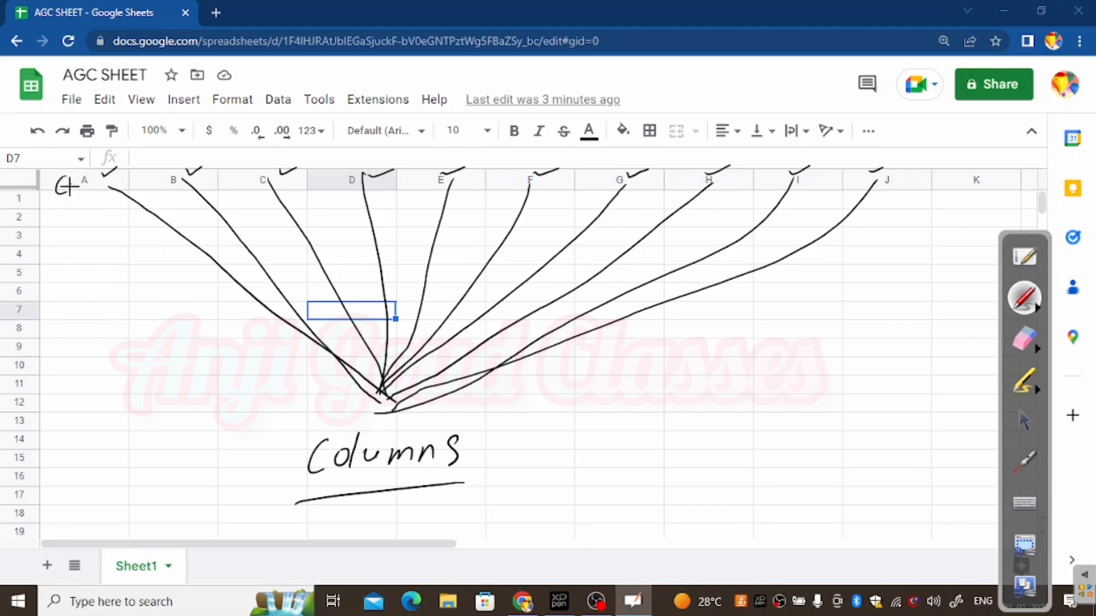
# Step: Handwrite a column label at heading A and mark the headings B to J with a "C"
pyautogui.moveTo(79, 170); pyautogui.dragTo(84, 196)
pyautogui.moveTo(88, 184); pyautogui.dragTo(113, 188)
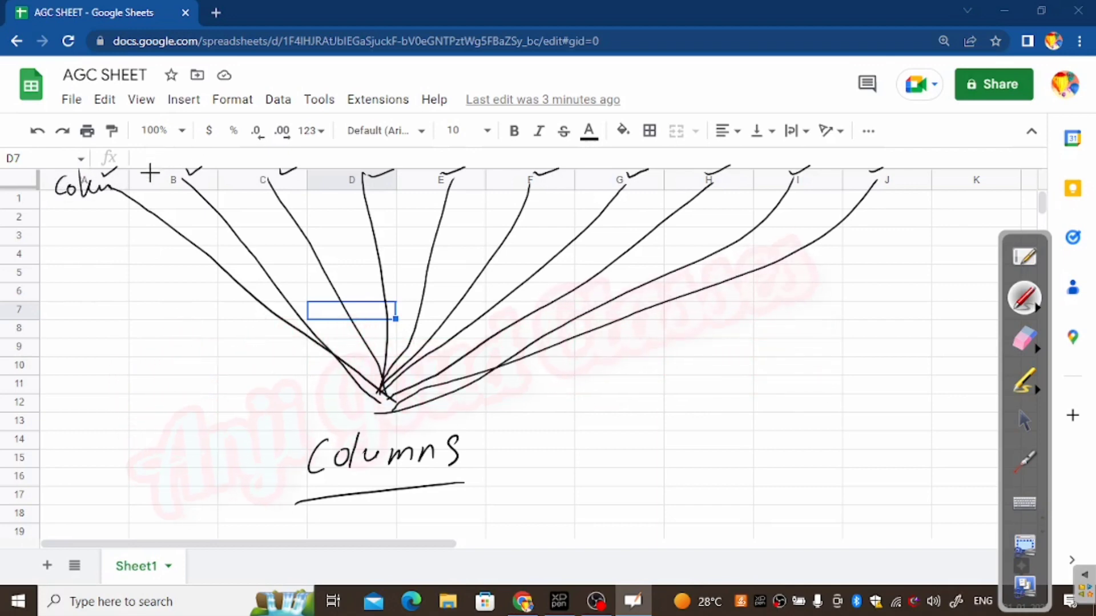
pyautogui.moveTo(158, 151); pyautogui.dragTo(154, 171)
pyautogui.moveTo(239, 153); pyautogui.dragTo(234, 172)
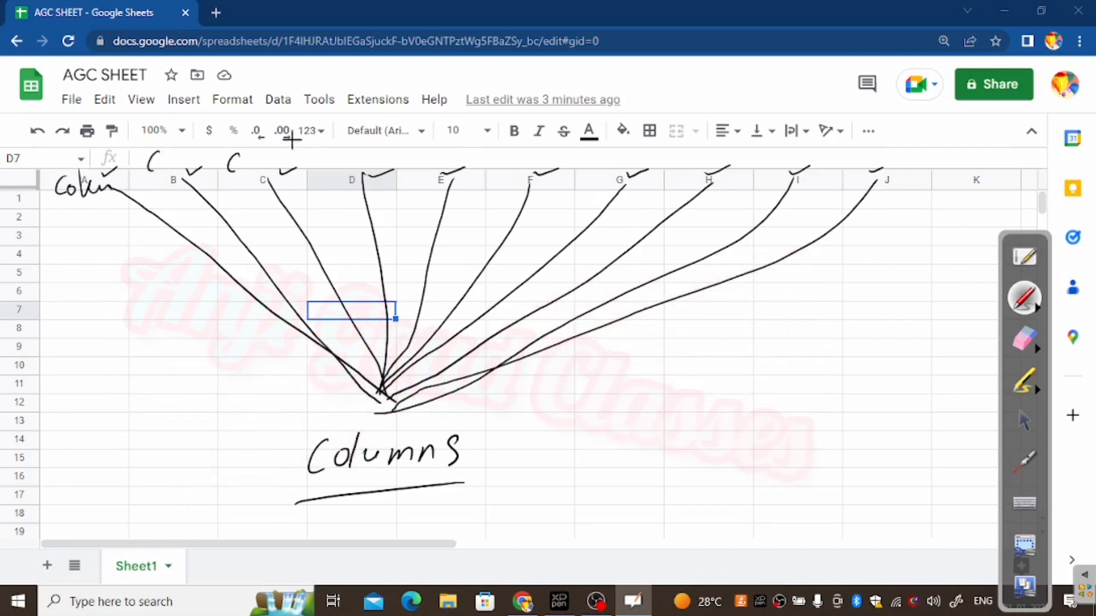
pyautogui.moveTo(331, 151); pyautogui.dragTo(323, 166)
pyautogui.moveTo(425, 151); pyautogui.dragTo(412, 165)
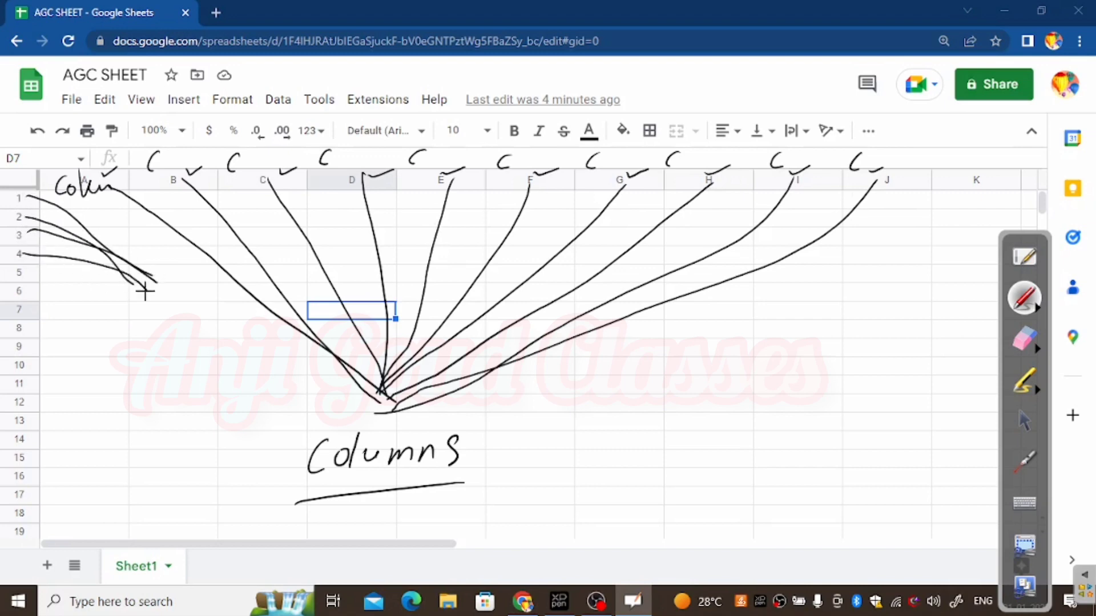
# Step: Draw pen lines from the row numbers to one point near cell B5 and handwrite "Rows" below it
pyautogui.moveTo(17, 270); pyautogui.dragTo(138, 278)
pyautogui.moveTo(21, 292); pyautogui.dragTo(122, 261)
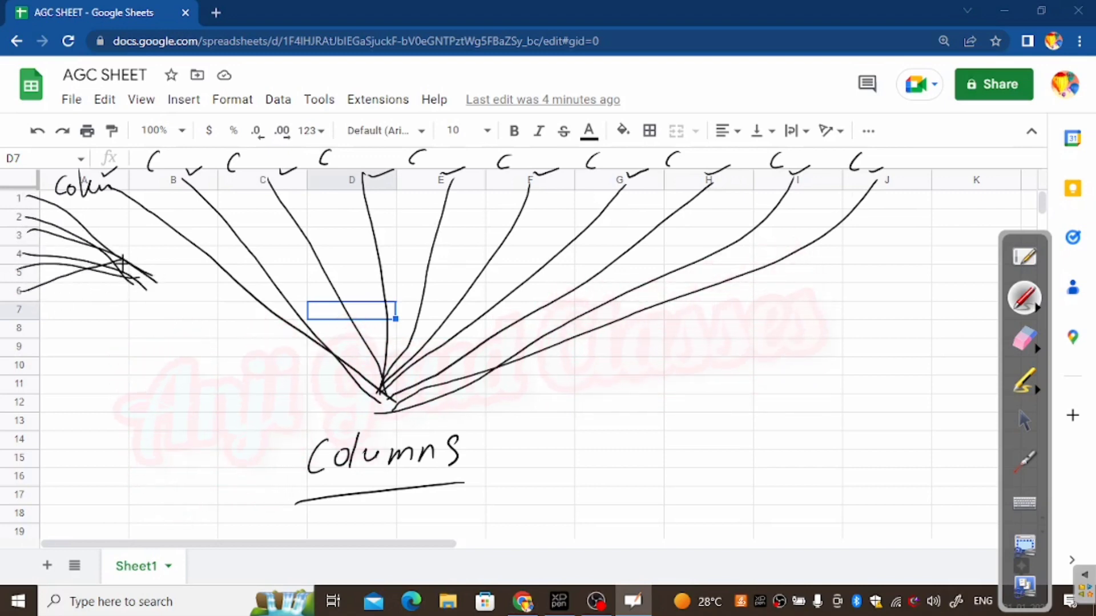
pyautogui.moveTo(18, 309); pyautogui.dragTo(151, 281)
pyautogui.moveTo(18, 328); pyautogui.dragTo(133, 282)
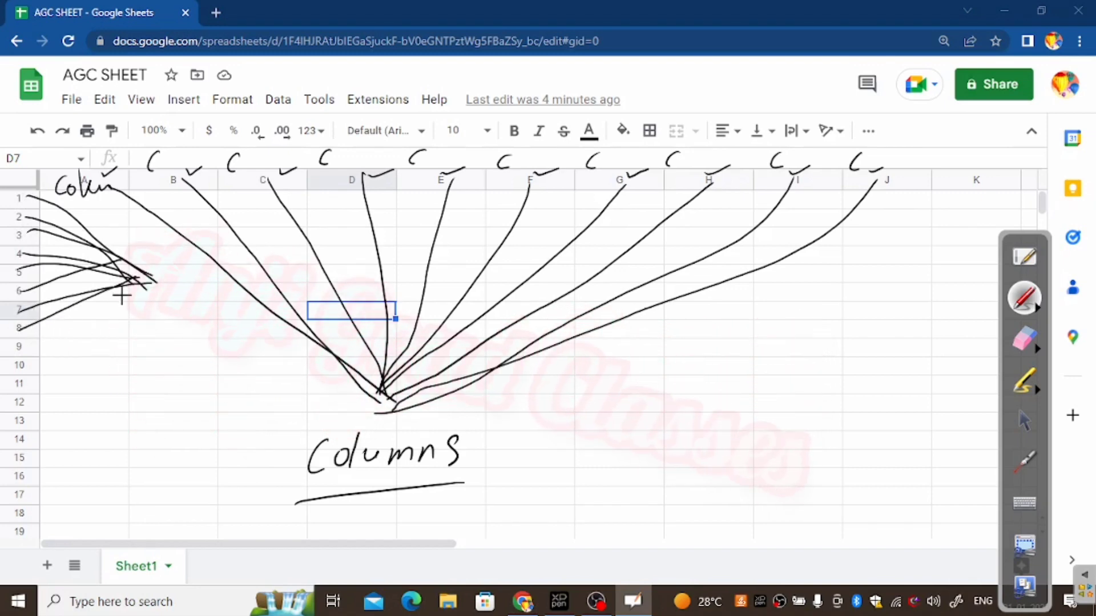
pyautogui.moveTo(23, 349); pyautogui.dragTo(149, 280)
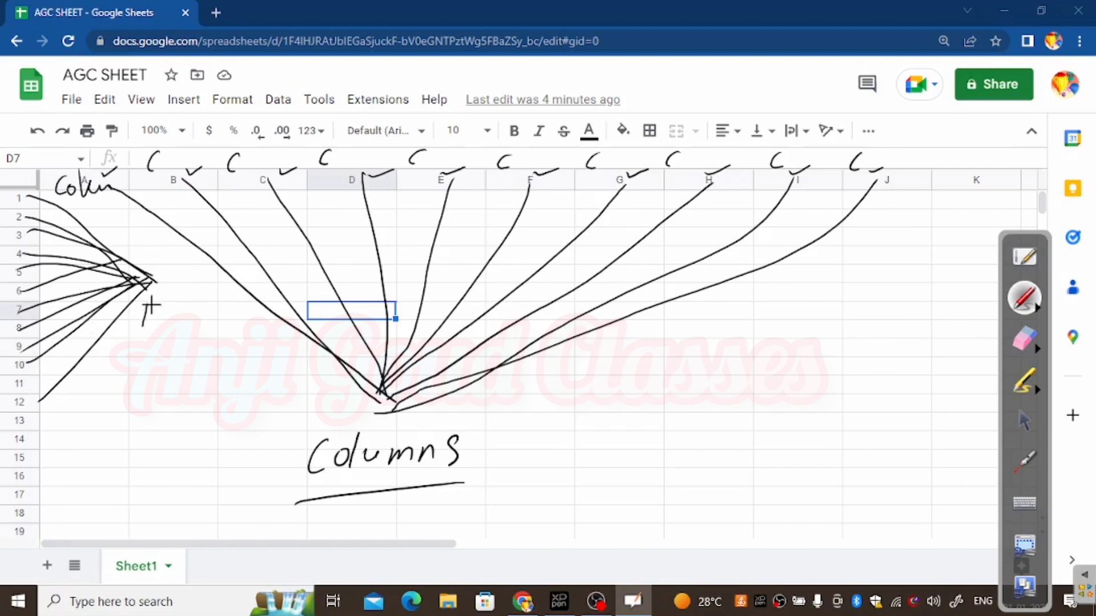
pyautogui.moveTo(149, 312); pyautogui.dragTo(159, 326)
pyautogui.moveTo(170, 313)
pyautogui.mouseDown()
pyautogui.moveTo(195, 308)
pyautogui.moveTo(201, 323)
pyautogui.mouseUp()
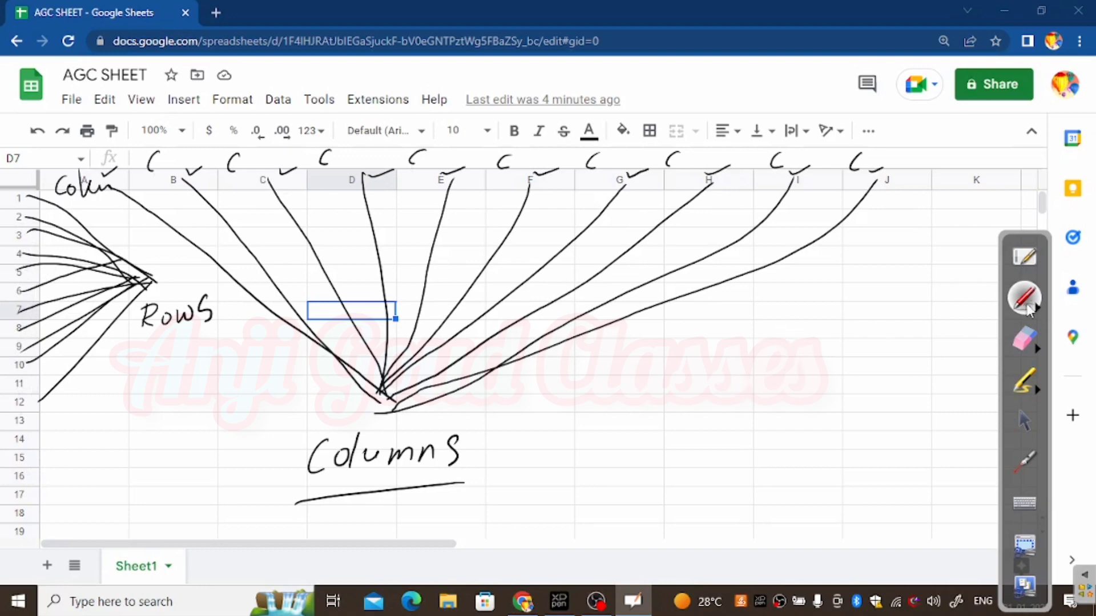
# Step: Erase all pen annotations from the sheet and return to the normal pointer
pyautogui.click(1023, 379)
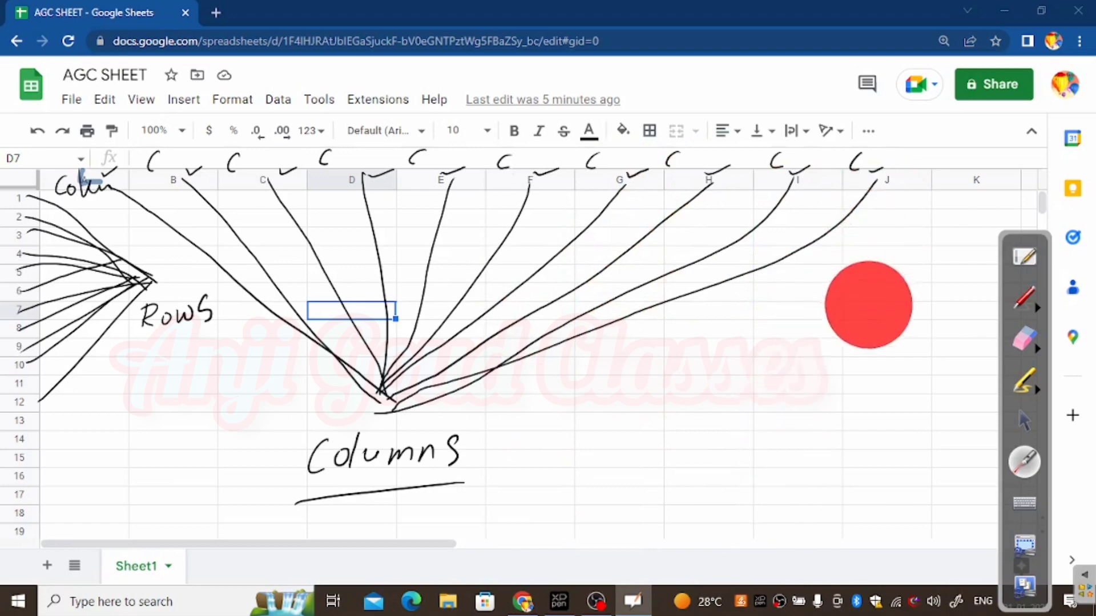
pyautogui.click(1027, 341)
pyautogui.moveTo(807, 233)
pyautogui.mouseDown()
pyautogui.moveTo(381, 303)
pyautogui.moveTo(10, 281)
pyautogui.moveTo(432, 415)
pyautogui.mouseUp()
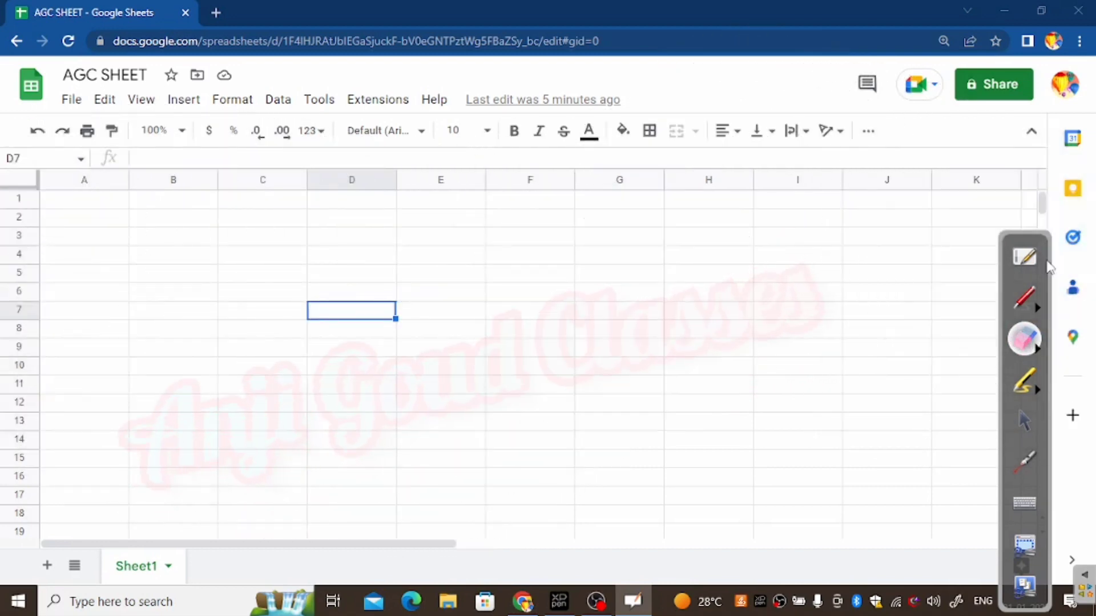
pyautogui.click(1024, 421)
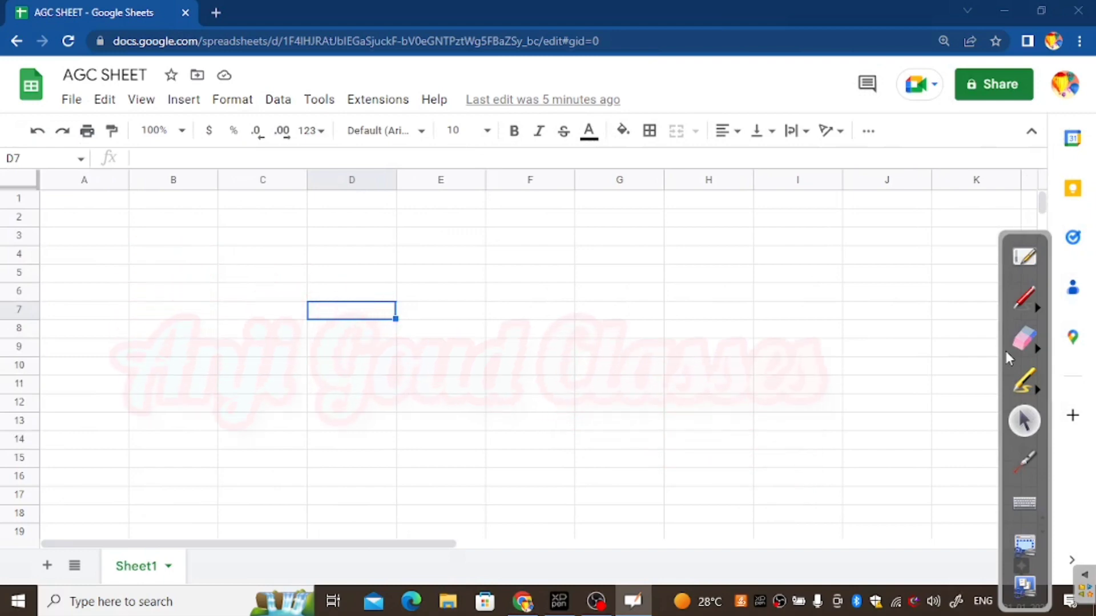
# Step: Move the active cell around the grid through A3, F9, H8, C7 and C5, ending on cell B3
pyautogui.press('Left')
pyautogui.press('Left')
pyautogui.press('Left')
pyautogui.press('Up')
pyautogui.press('Up')
pyautogui.press('Up')
pyautogui.press('Up')
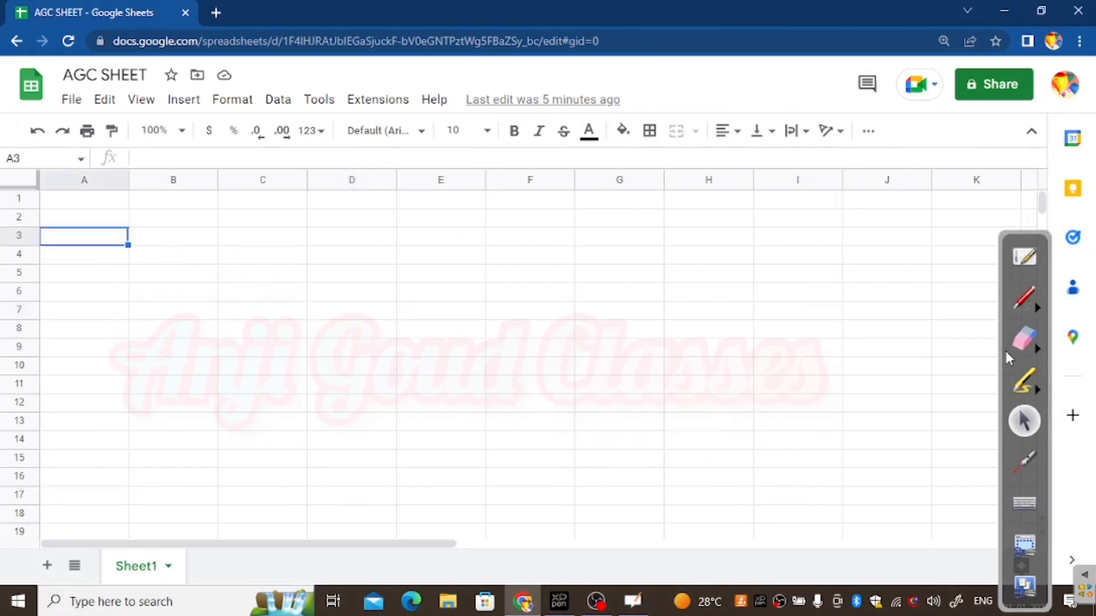
pyautogui.press('Right')
pyautogui.press('Down')
pyautogui.press('Down')
pyautogui.press('Right')
pyautogui.press('Right')
pyautogui.press('Right')
pyautogui.press('Down')
pyautogui.press('Right')
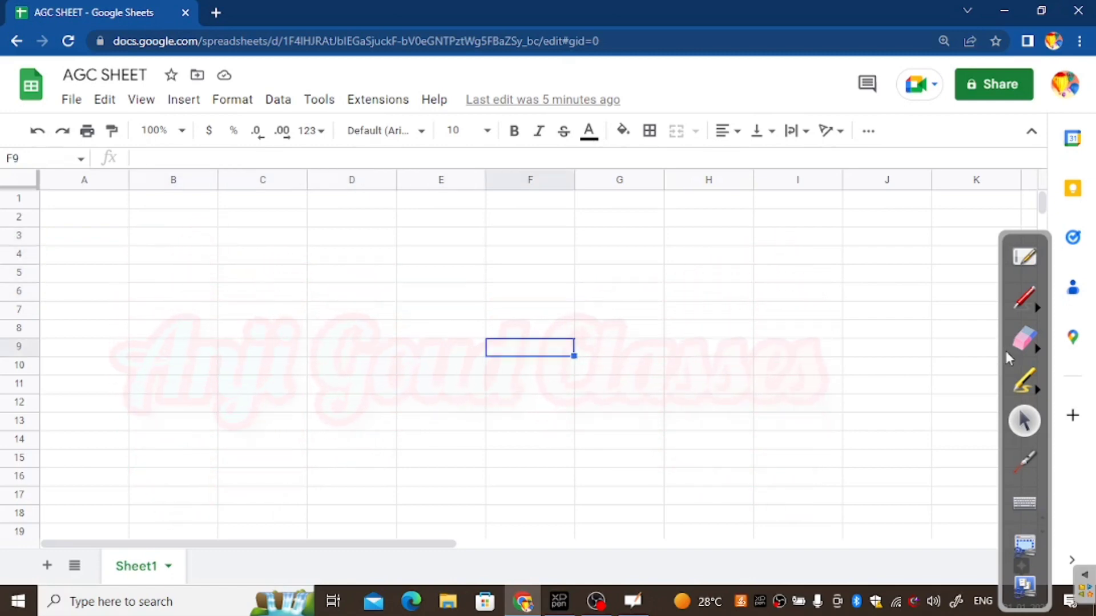
pyautogui.press('Right')
pyautogui.press('Up')
pyautogui.press('Up')
pyautogui.press('Up')
pyautogui.click(708, 330)
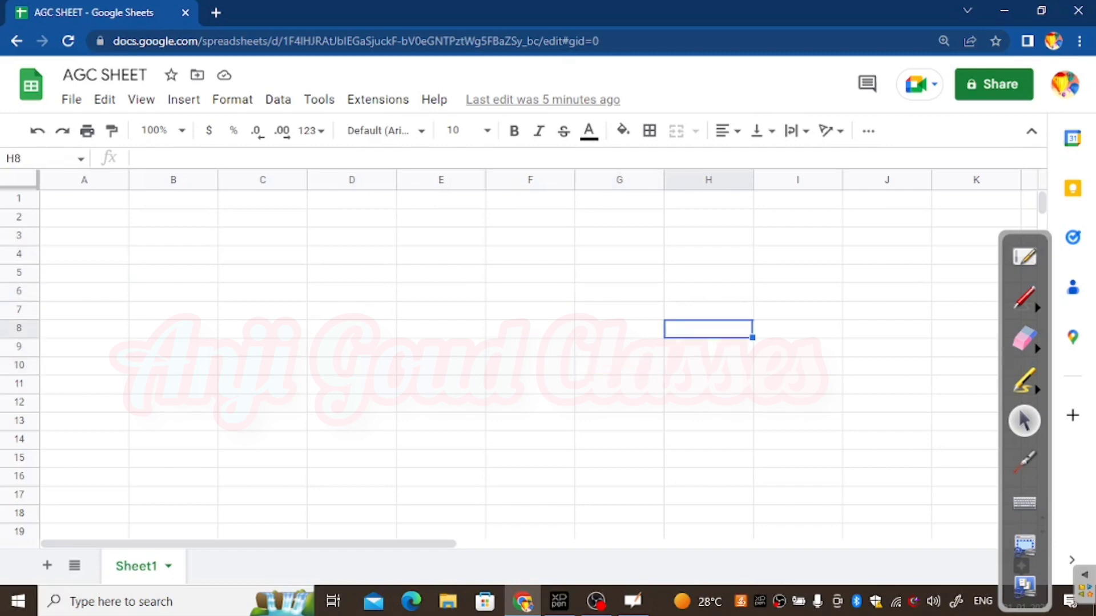
pyautogui.press('Left')
pyautogui.press('Down')
pyautogui.press('Down')
pyautogui.press('Left')
pyautogui.press('Left')
pyautogui.press('Down')
pyautogui.press('Left')
pyautogui.press('Left')
pyautogui.press('Up')
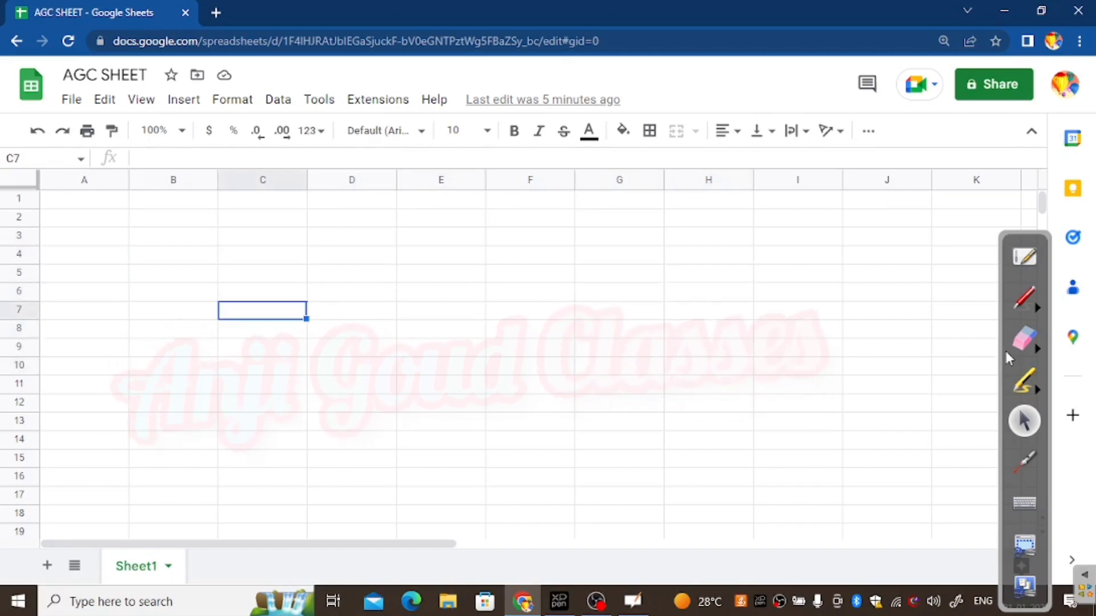
pyautogui.press('Left')
pyautogui.press('Left')
pyautogui.press('Up')
pyautogui.press('Up')
pyautogui.press('Up')
pyautogui.press('Right')
pyautogui.press('Right')
pyautogui.press('Down')
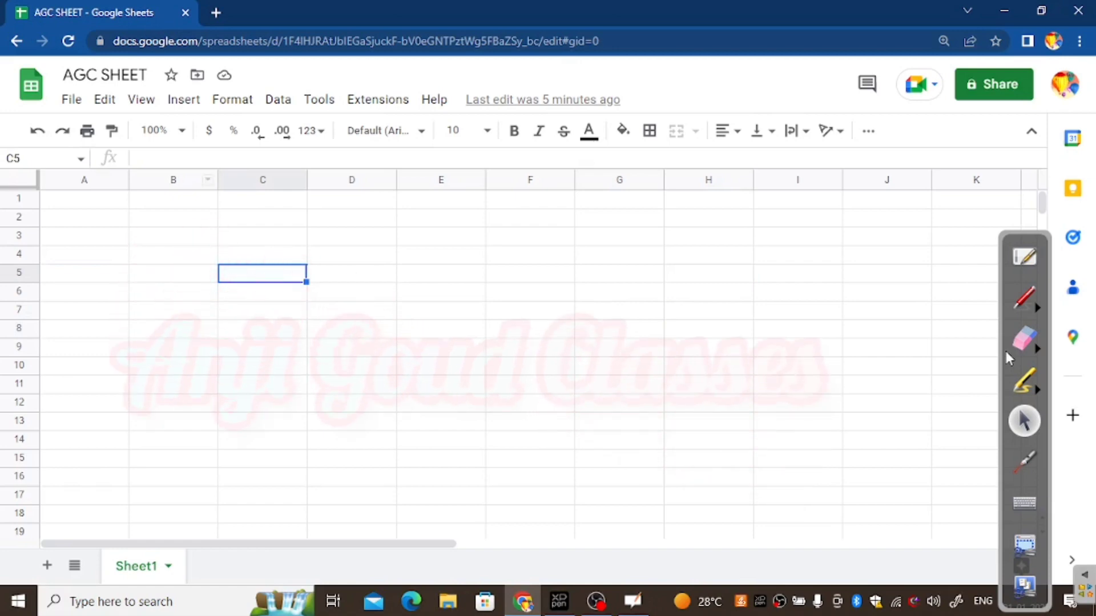
pyautogui.press('Left')
pyautogui.press('Up')
pyautogui.press('Up')
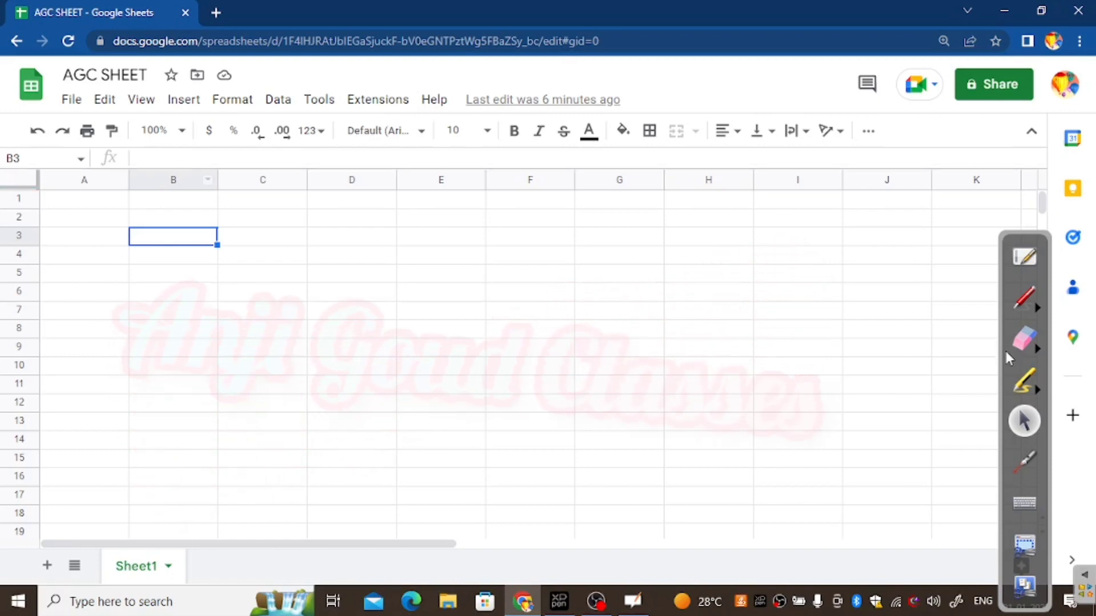
# Step: Handwrite "B colums" and "3 Row" with the pen near cell B3, circle the B and 3, and write "B3" beside them
pyautogui.click(1032, 305)
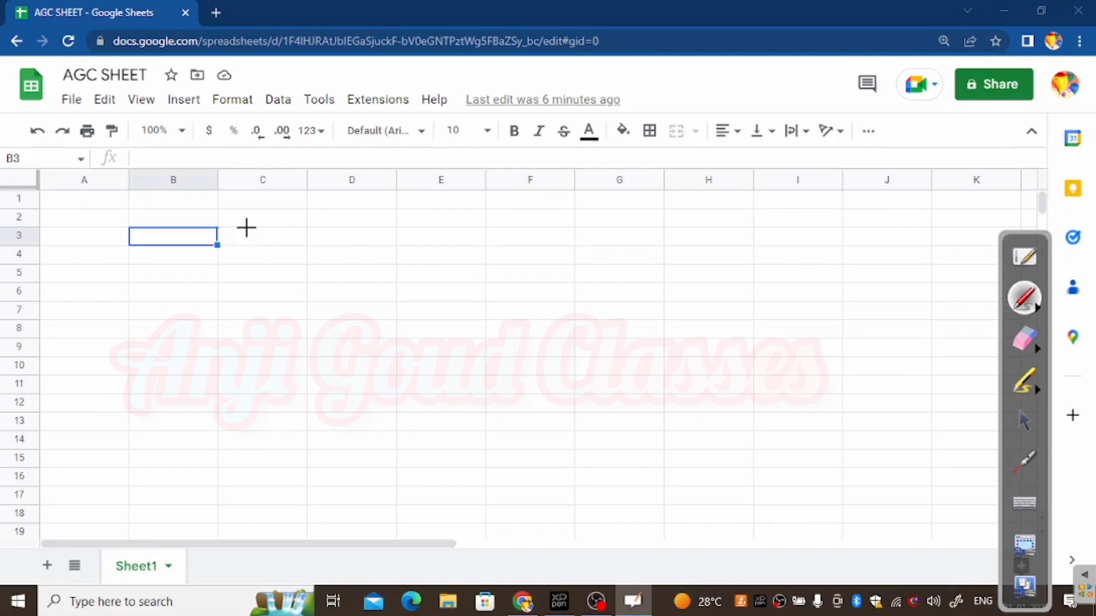
pyautogui.moveTo(292, 234); pyautogui.dragTo(284, 260)
pyautogui.moveTo(329, 244)
pyautogui.mouseDown()
pyautogui.moveTo(330, 260)
pyautogui.moveTo(340, 246)
pyautogui.moveTo(346, 260)
pyautogui.mouseUp()
pyautogui.moveTo(354, 246); pyautogui.dragTo(396, 260)
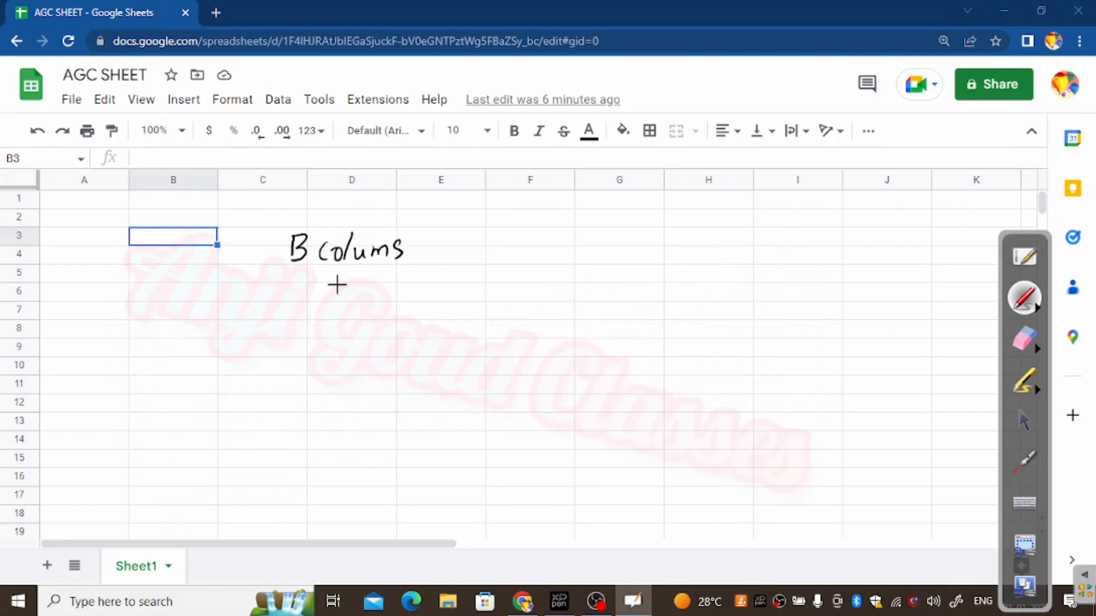
pyautogui.moveTo(292, 285); pyautogui.dragTo(292, 306)
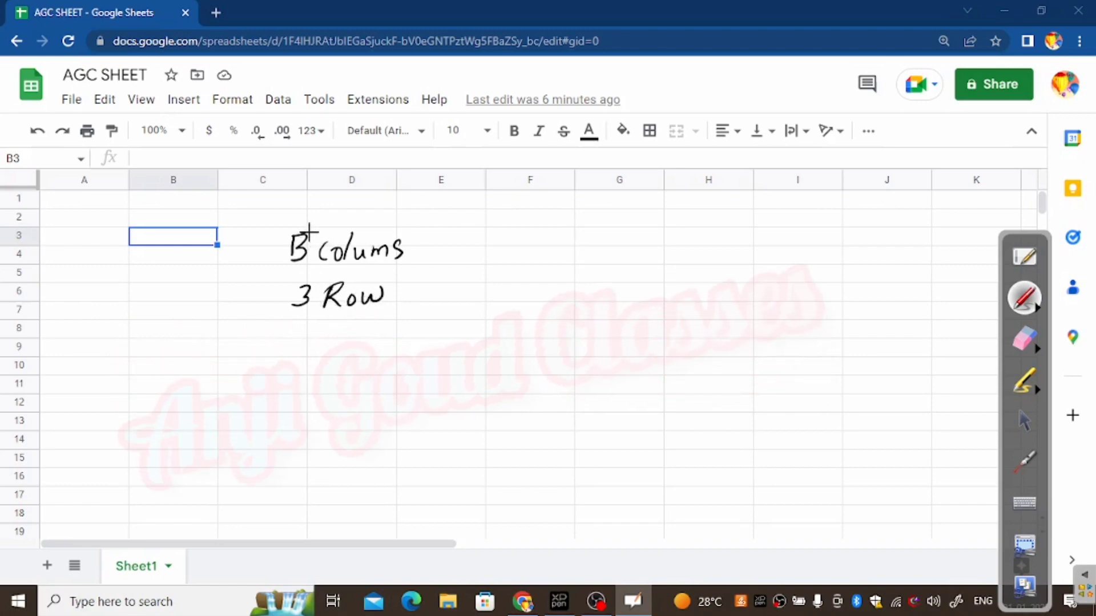
pyautogui.moveTo(317, 226)
pyautogui.mouseDown()
pyautogui.moveTo(279, 227)
pyautogui.moveTo(273, 308)
pyautogui.moveTo(313, 288)
pyautogui.moveTo(304, 214)
pyautogui.mouseUp()
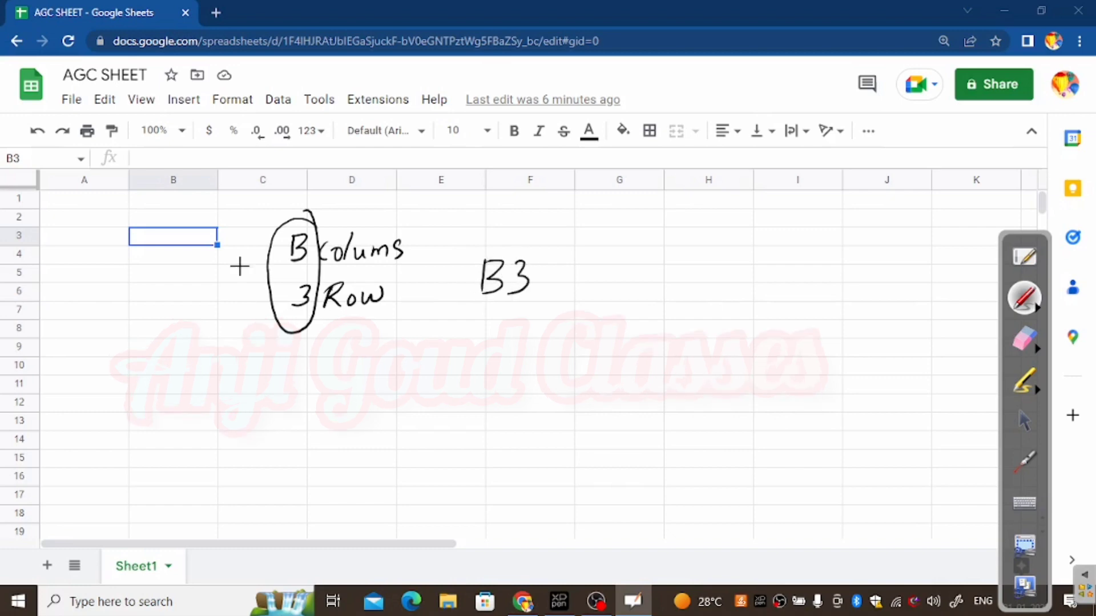
# Step: Circle the cell address in the Name Box with an arrow to the notes, and label the handwritten "B3" with arrows to "Column" and "Row"
pyautogui.moveTo(36, 130)
pyautogui.mouseDown()
pyautogui.moveTo(17, 180)
pyautogui.moveTo(48, 162)
pyautogui.moveTo(223, 174)
pyautogui.moveTo(242, 202)
pyautogui.mouseUp()
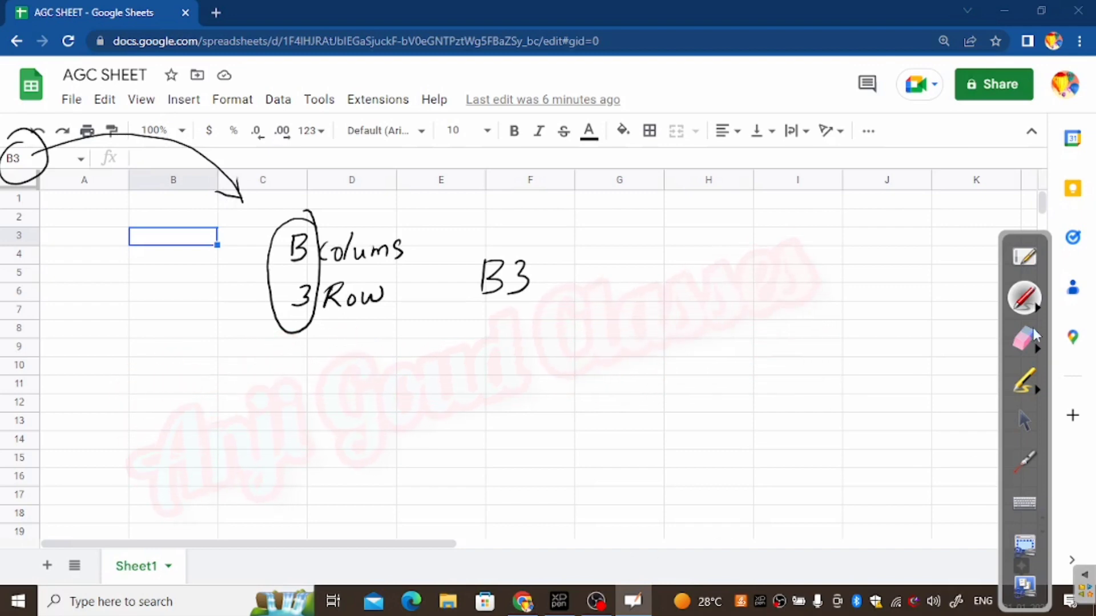
pyautogui.moveTo(487, 294)
pyautogui.mouseDown()
pyautogui.moveTo(484, 323)
pyautogui.moveTo(494, 312)
pyautogui.mouseUp()
pyautogui.moveTo(460, 347); pyautogui.dragTo(458, 374)
pyautogui.moveTo(472, 358); pyautogui.dragTo(470, 360)
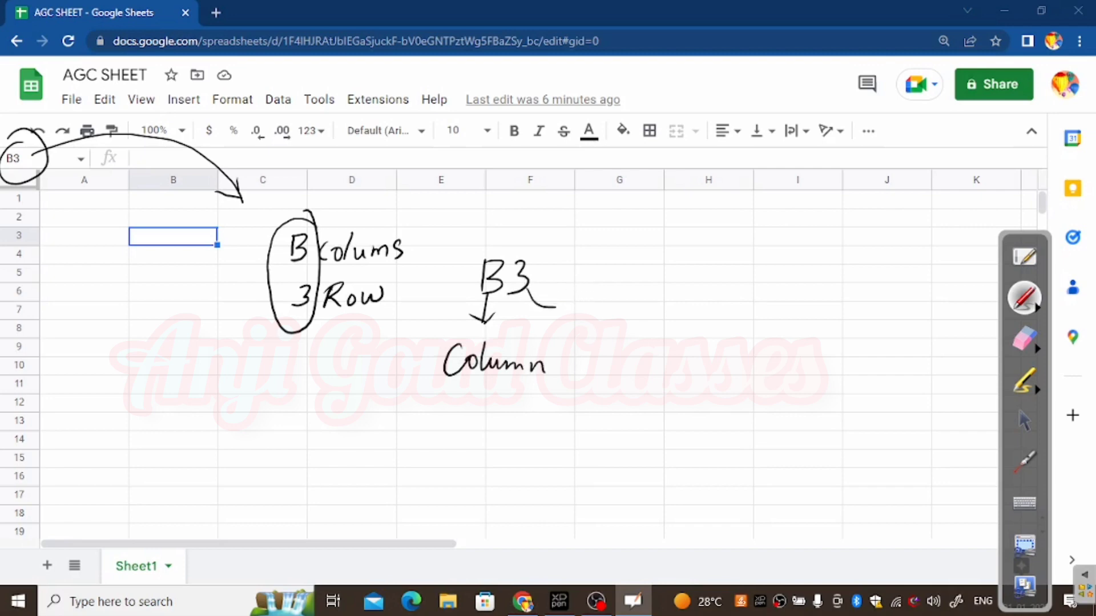
pyautogui.moveTo(591, 302)
pyautogui.mouseDown()
pyautogui.moveTo(613, 329)
pyautogui.moveTo(657, 305)
pyautogui.mouseUp()
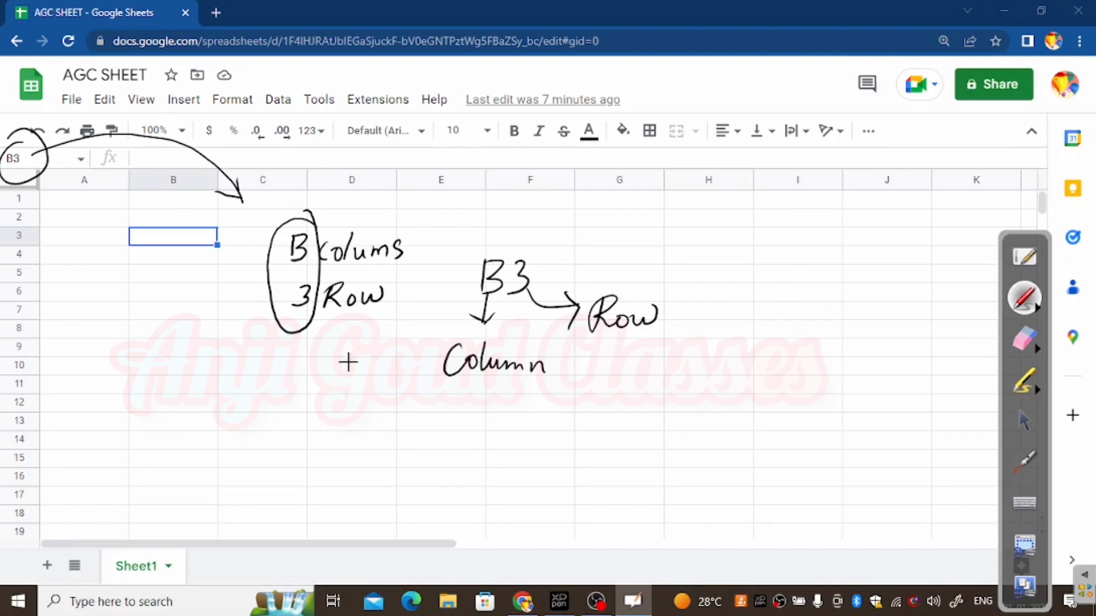
# Step: Handwrite a circled "C5" as a second example and label its letter "Column" and its number "Row" with arrows
pyautogui.moveTo(777, 284); pyautogui.dragTo(769, 315)
pyautogui.moveTo(778, 284); pyautogui.dragTo(794, 284)
pyautogui.moveTo(793, 240)
pyautogui.mouseDown()
pyautogui.moveTo(734, 331)
pyautogui.moveTo(827, 268)
pyautogui.mouseUp()
pyautogui.moveTo(749, 299); pyautogui.dragTo(728, 364)
pyautogui.moveTo(750, 349); pyautogui.dragTo(739, 368)
pyautogui.moveTo(676, 406)
pyautogui.mouseDown()
pyautogui.moveTo(657, 440)
pyautogui.moveTo(677, 439)
pyautogui.mouseUp()
pyautogui.moveTo(689, 422); pyautogui.dragTo(699, 440)
pyautogui.moveTo(707, 421); pyautogui.dragTo(727, 425)
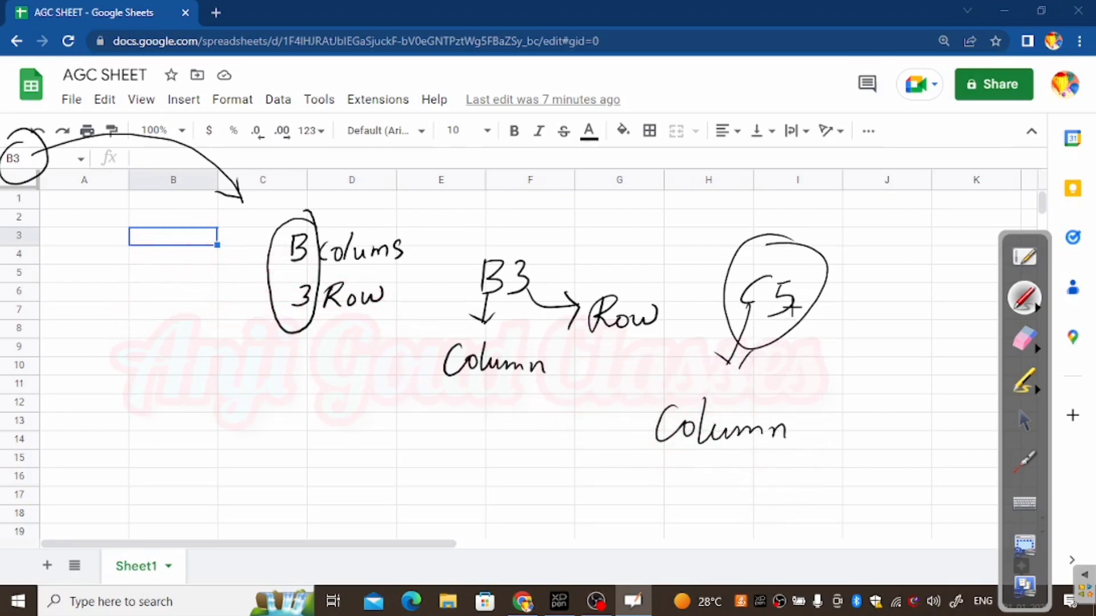
pyautogui.moveTo(845, 400); pyautogui.dragTo(886, 387)
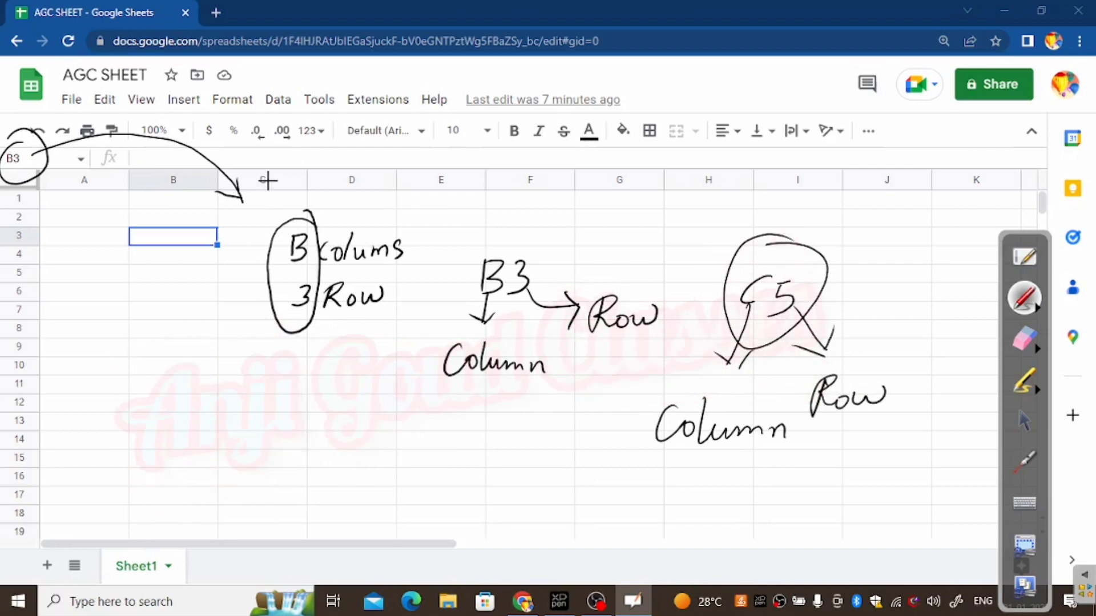
# Step: Tick column heading C, handwrite "C5" in cell C5, and draw guide lines to it from column C and row 5
pyautogui.moveTo(278, 186); pyautogui.dragTo(313, 167)
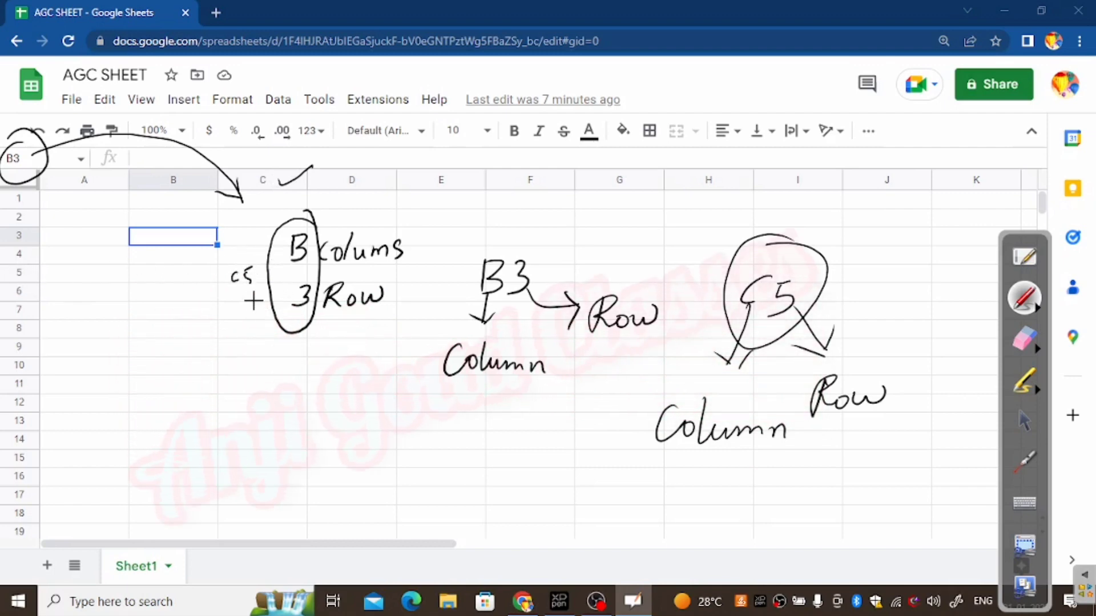
pyautogui.moveTo(253, 183); pyautogui.dragTo(252, 247)
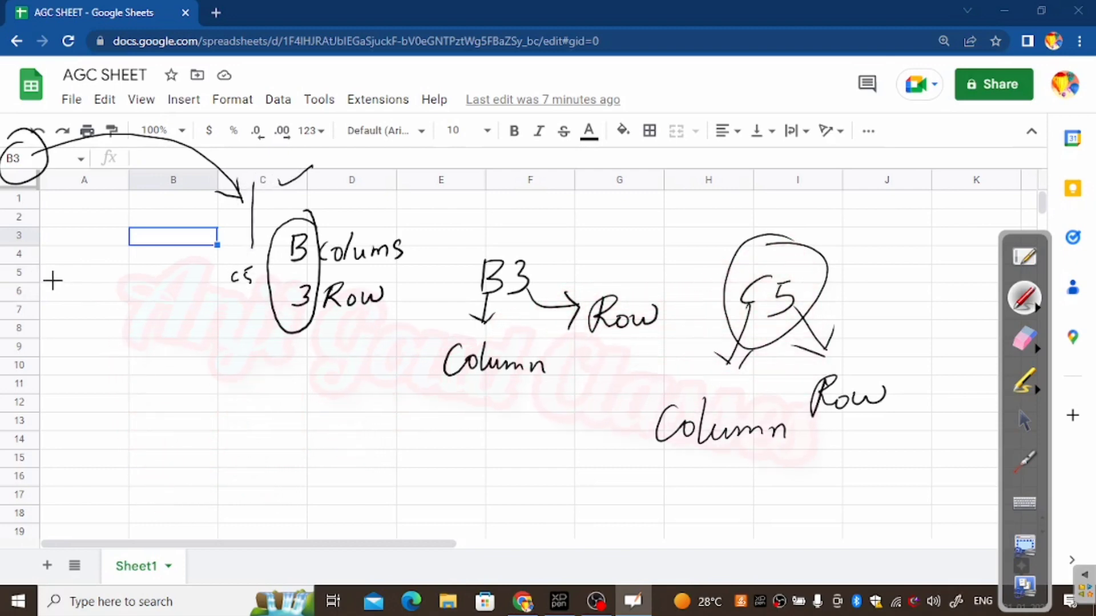
pyautogui.moveTo(41, 278); pyautogui.dragTo(233, 275)
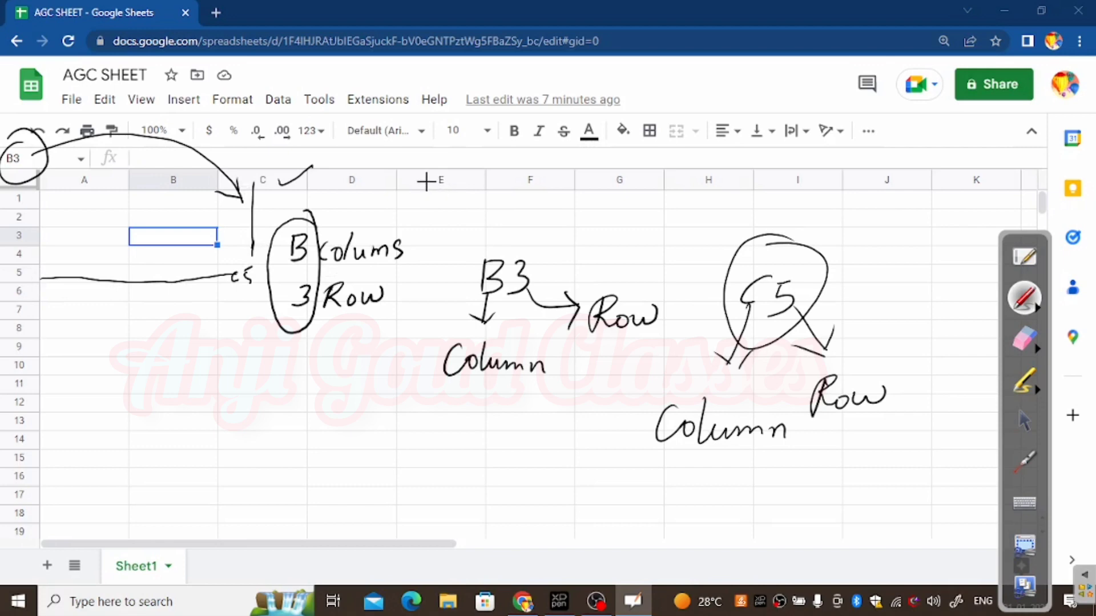
# Step: Draw pen lines from column heading E and along rows 11 and 12 to cell E12, and handwrite "E12" there
pyautogui.moveTo(429, 349)
pyautogui.mouseDown()
pyautogui.moveTo(431, 392)
pyautogui.moveTo(440, 383)
pyautogui.moveTo(429, 402)
pyautogui.mouseUp()
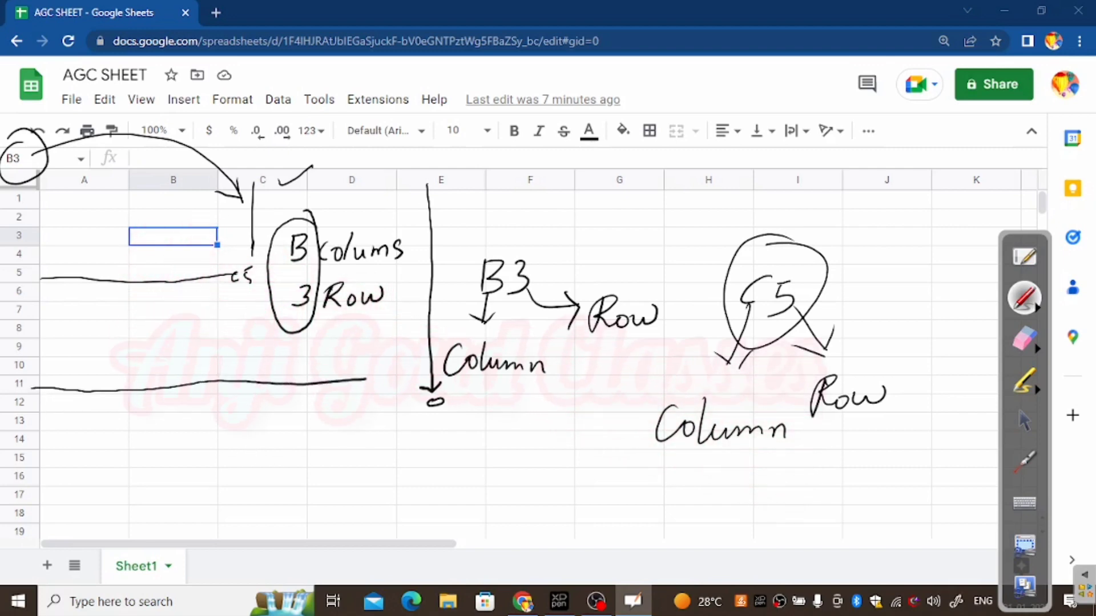
pyautogui.moveTo(56, 402); pyautogui.dragTo(417, 406)
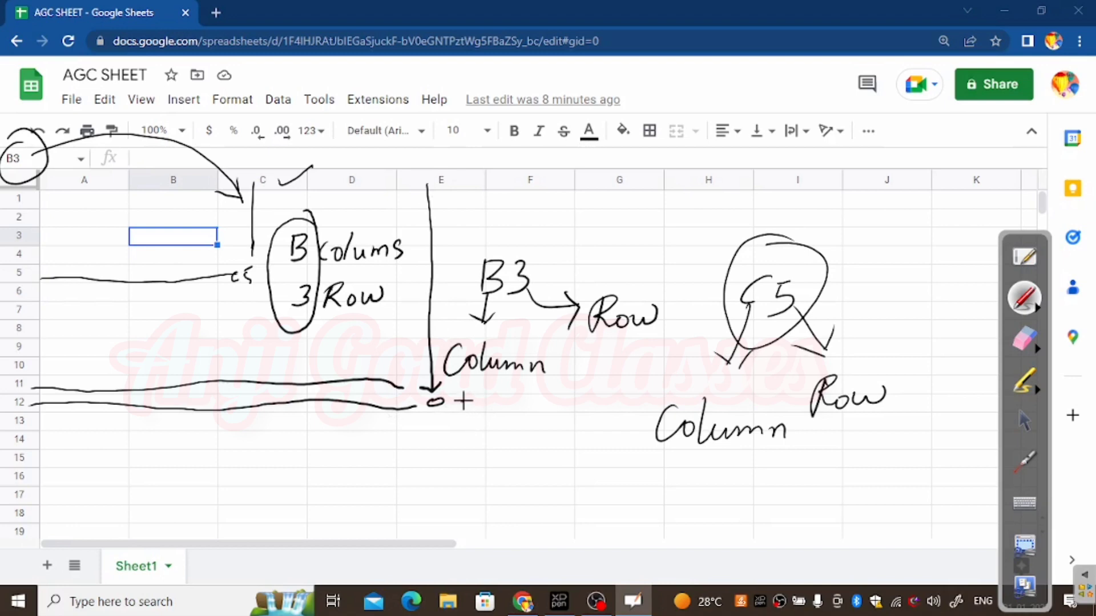
pyautogui.moveTo(474, 402)
pyautogui.mouseDown()
pyautogui.moveTo(474, 422)
pyautogui.moveTo(501, 410)
pyautogui.mouseUp()
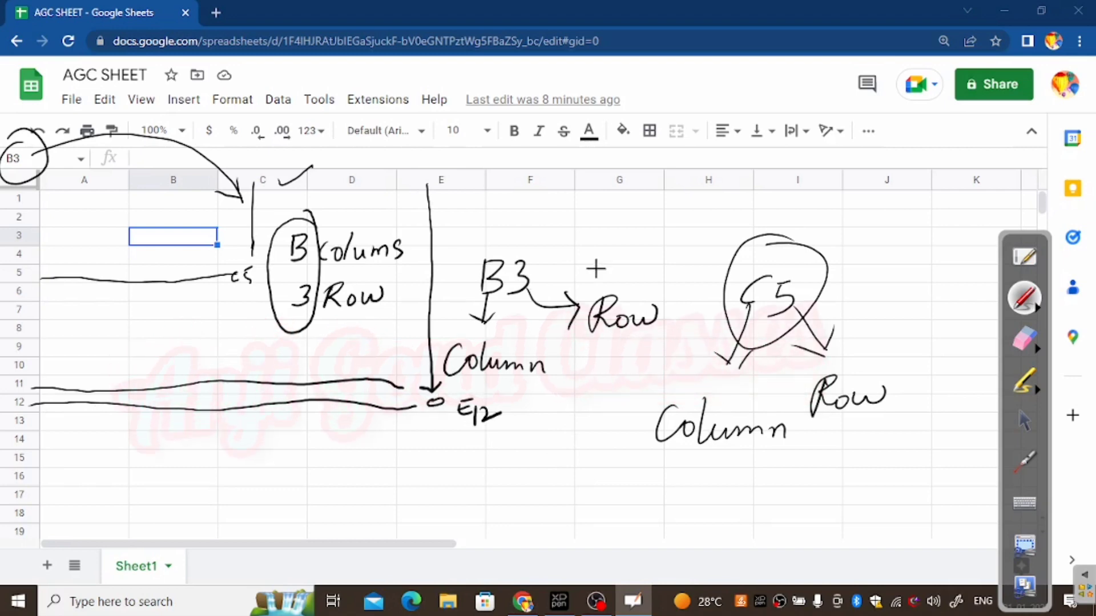
# Step: Return to the normal pointer and select cells E12, C5 and B3 in turn to compare their addresses in the Name Box
pyautogui.click(1024, 422)
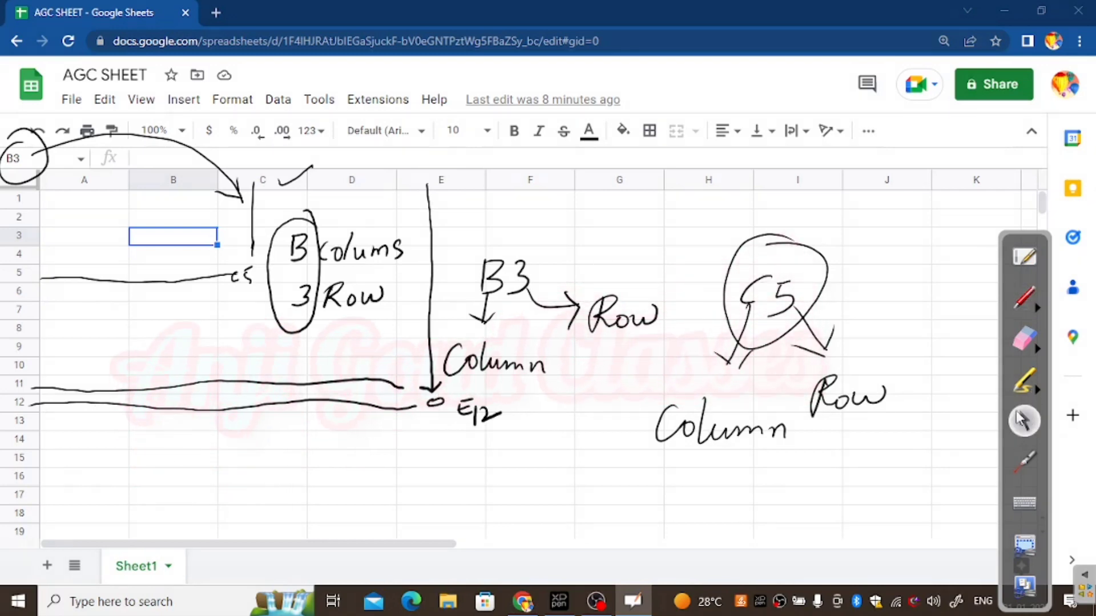
pyautogui.click(434, 409)
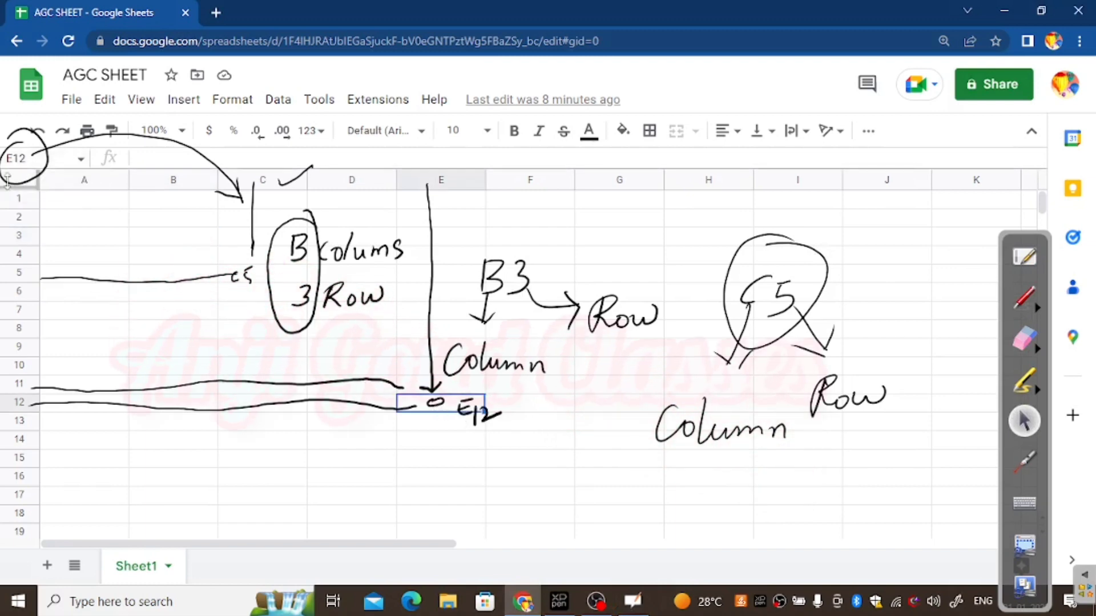
pyautogui.click(247, 279)
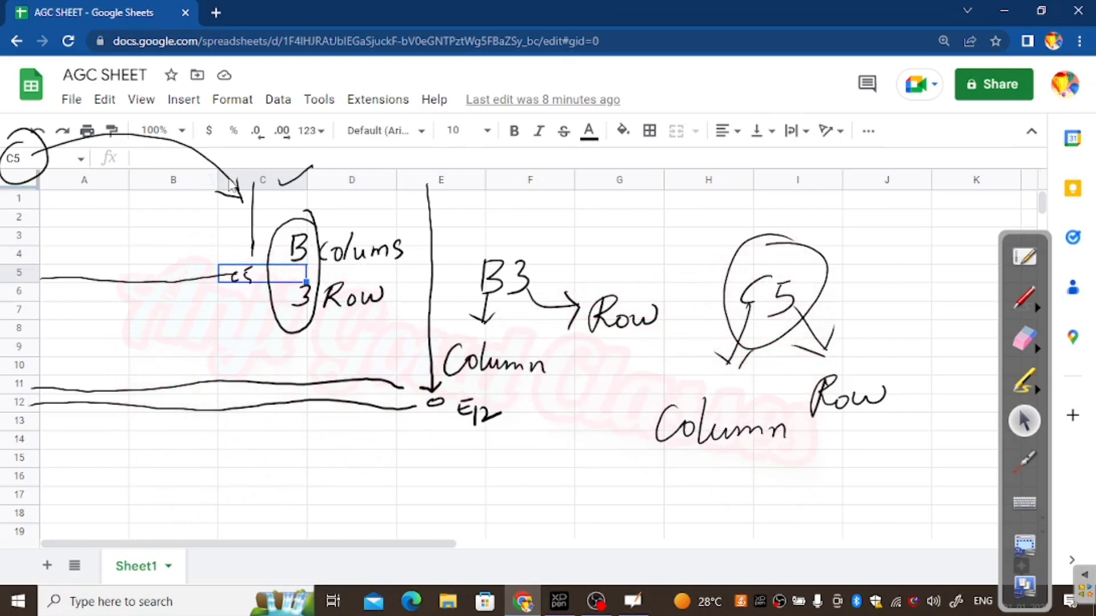
pyautogui.press('Left')
pyautogui.press('Up')
pyautogui.press('Up')
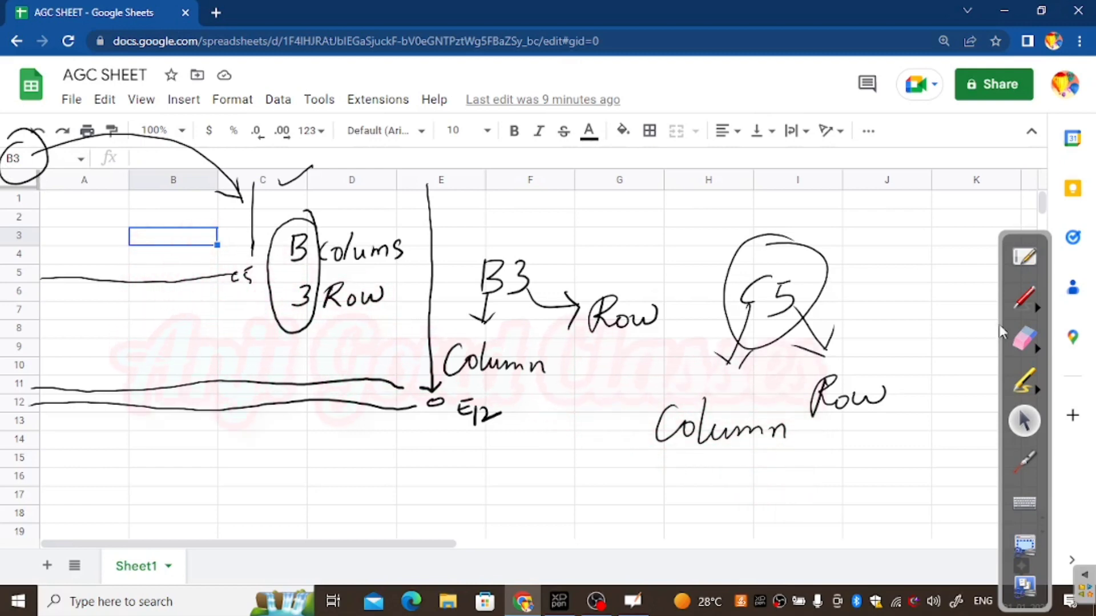
# Step: Erase all pen annotations from the sheet and switch back to the normal pointer
pyautogui.click(1024, 338)
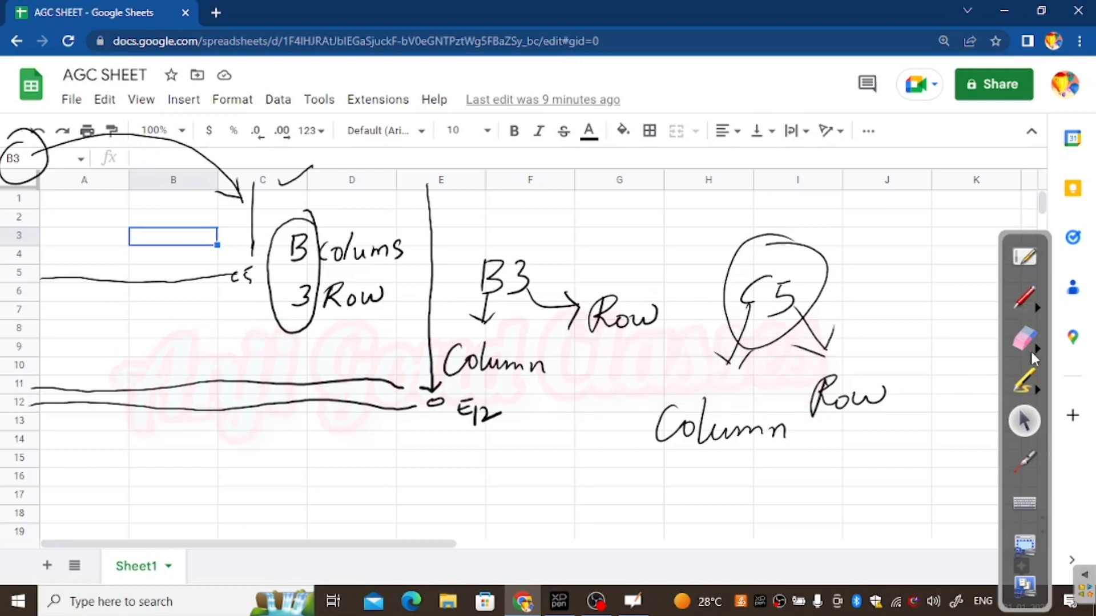
pyautogui.moveTo(656, 308)
pyautogui.mouseDown()
pyautogui.moveTo(574, 306)
pyautogui.moveTo(224, 221)
pyautogui.moveTo(110, 317)
pyautogui.moveTo(531, 310)
pyautogui.moveTo(748, 422)
pyautogui.moveTo(989, 341)
pyautogui.mouseUp()
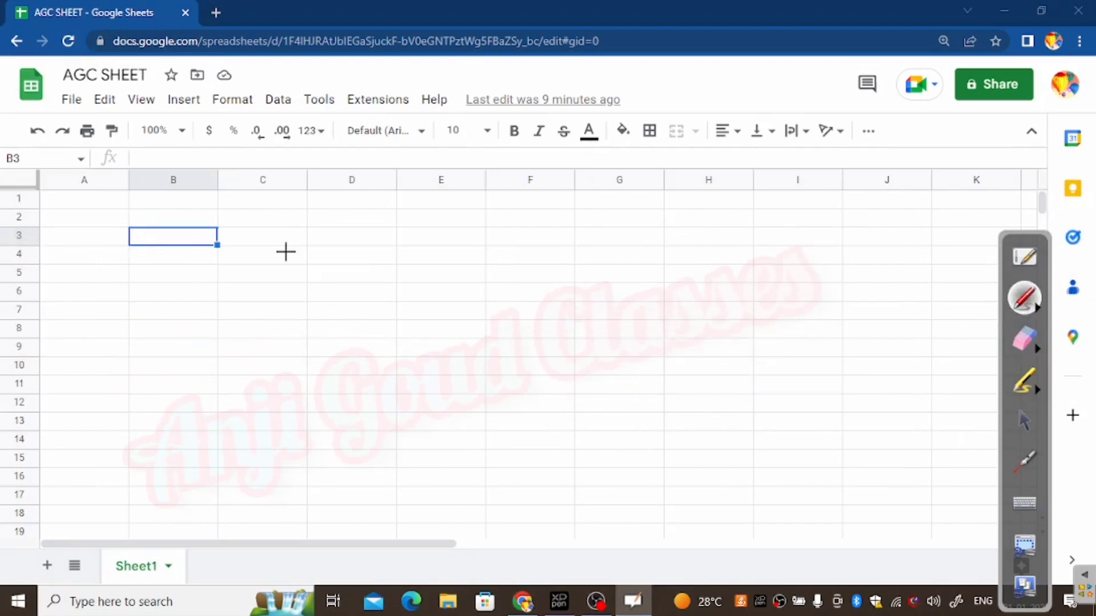
pyautogui.click(1025, 422)
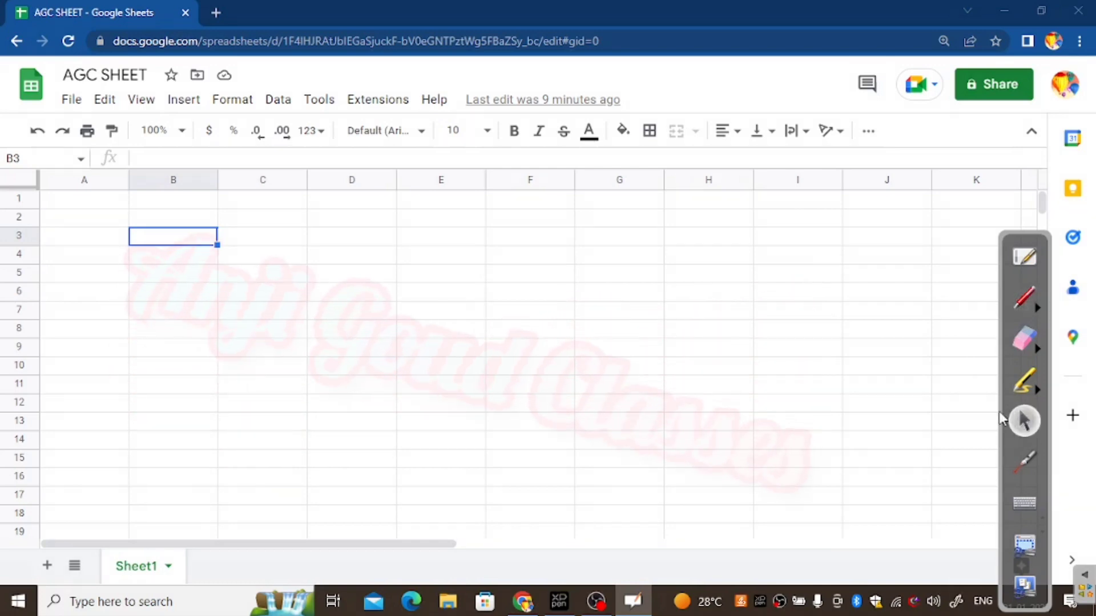
# Step: Select cell F9 and enlarge the browser page so the spreadsheet cells appear bigger
pyautogui.click(531, 347)
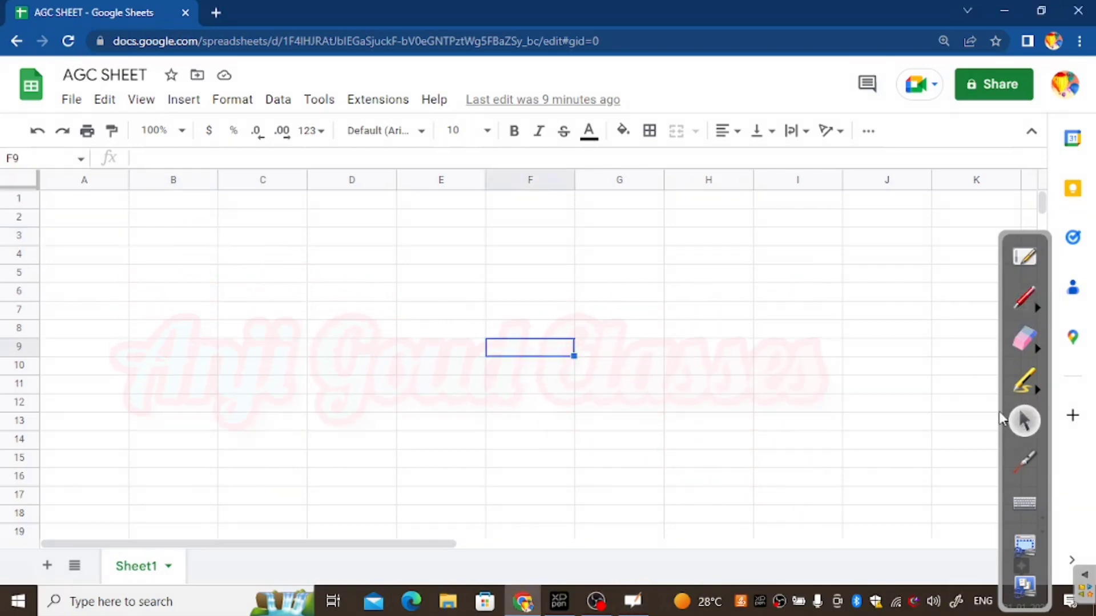
pyautogui.hotkey('alt', 'i')
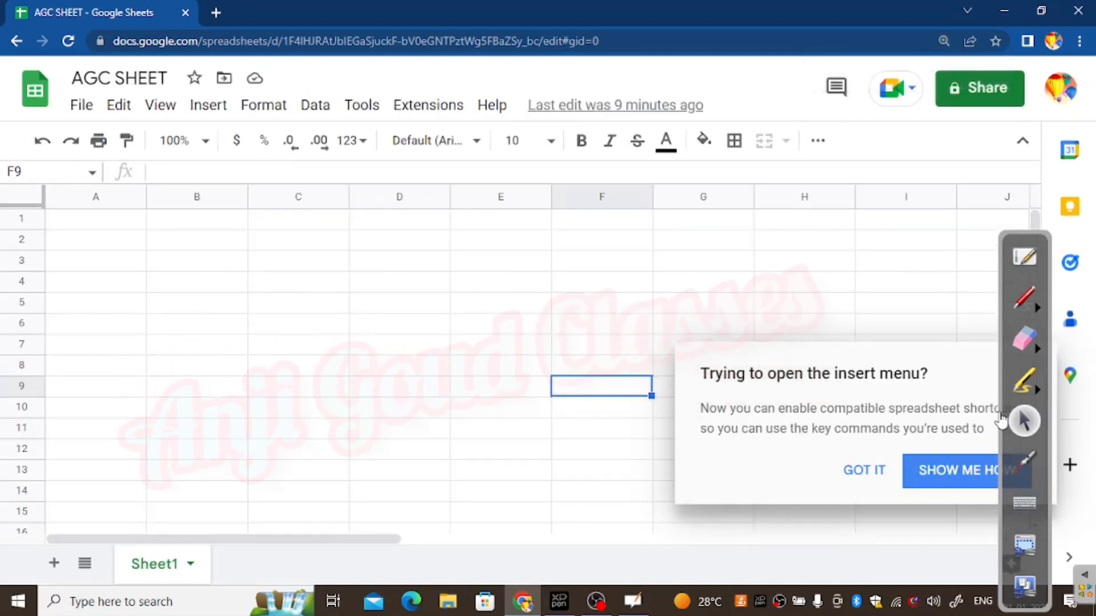
pyautogui.press('Escape')
pyautogui.hotkey('ctrl', '+')
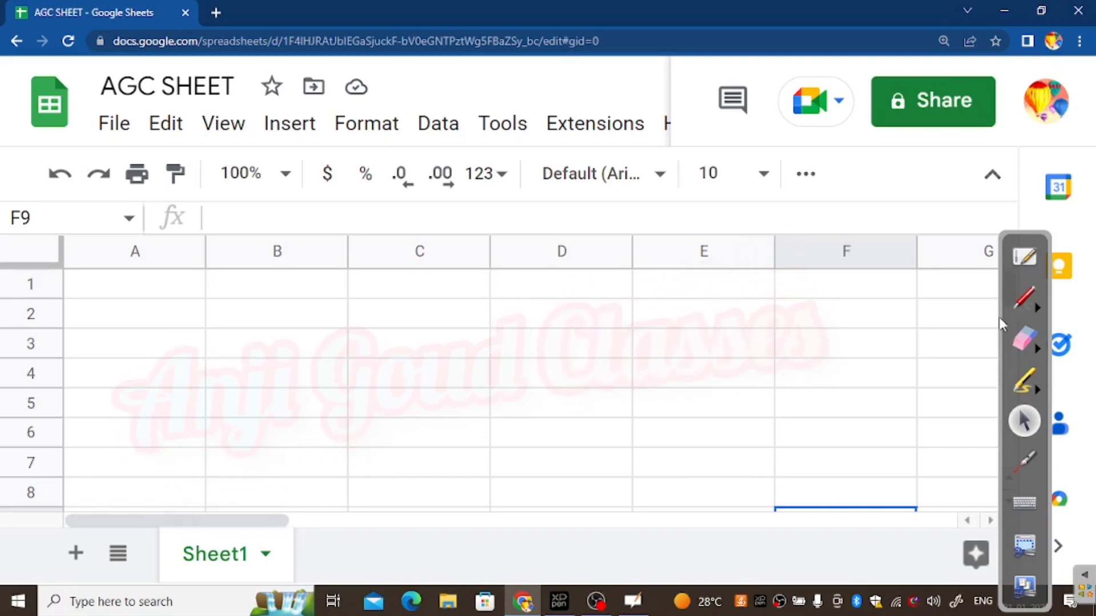
# Step: Mark cell C4 with a pen star and handwrite "Column" with a down arrow above column heading C
pyautogui.click(1023, 297)
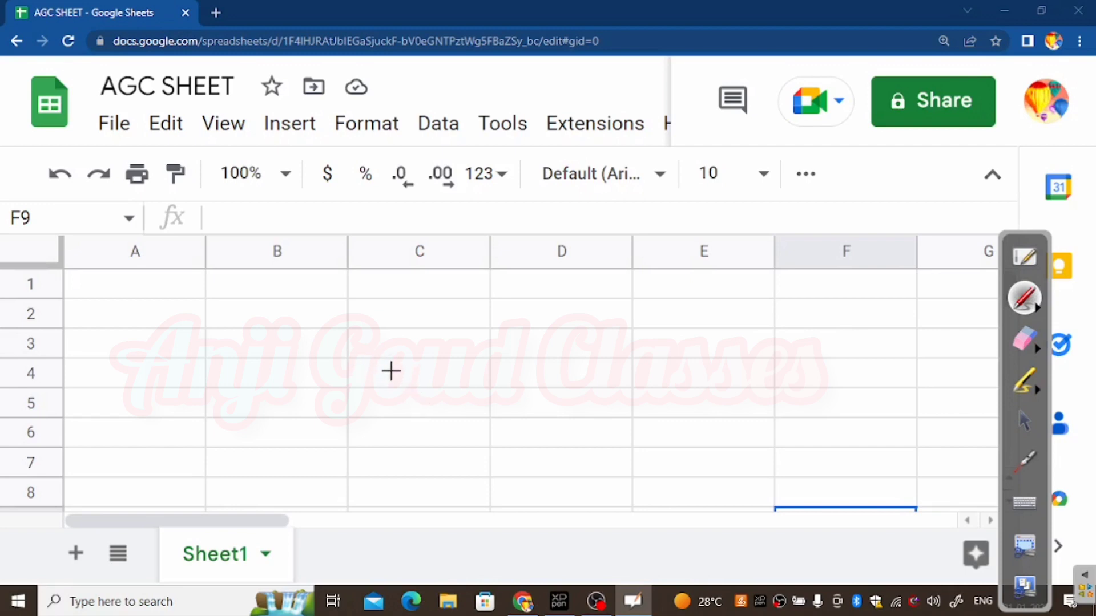
pyautogui.moveTo(398, 367); pyautogui.dragTo(399, 378)
pyautogui.moveTo(386, 375); pyautogui.dragTo(402, 370)
pyautogui.moveTo(461, 228); pyautogui.dragTo(479, 225)
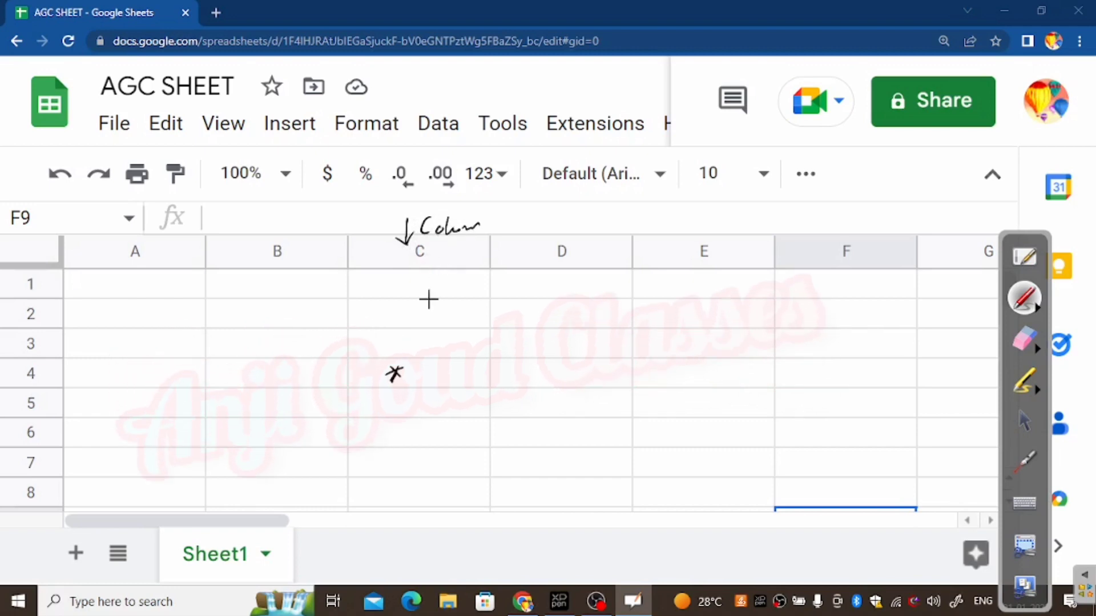
# Step: Handwrite "C4" beside the star and mark row number 4 with an "R" and a short dash
pyautogui.moveTo(431, 367); pyautogui.dragTo(432, 380)
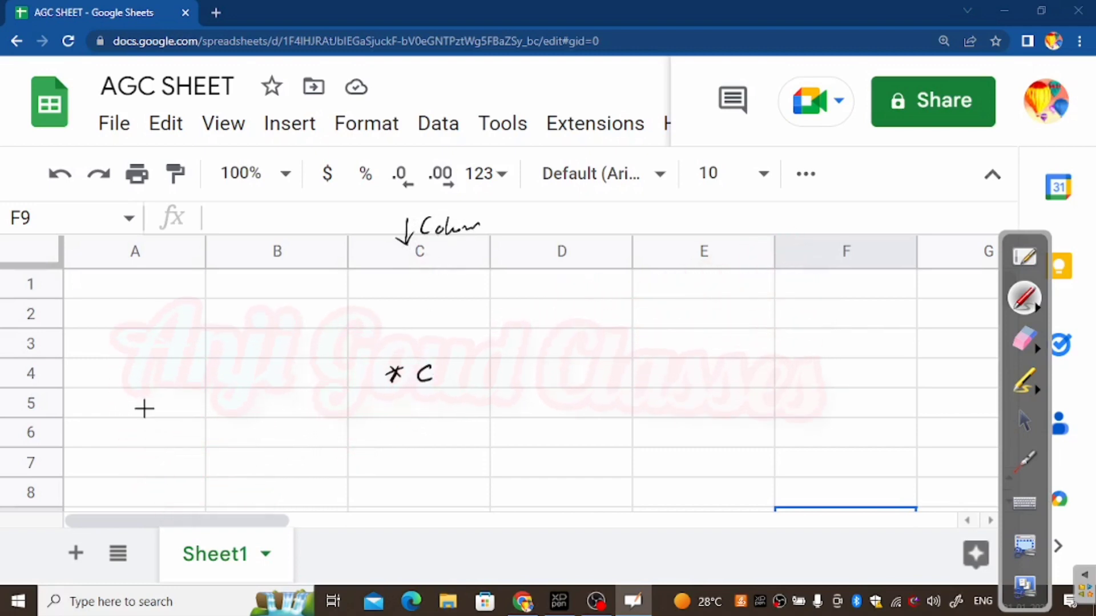
pyautogui.moveTo(12, 367); pyautogui.dragTo(26, 388)
pyautogui.moveTo(41, 377); pyautogui.dragTo(55, 370)
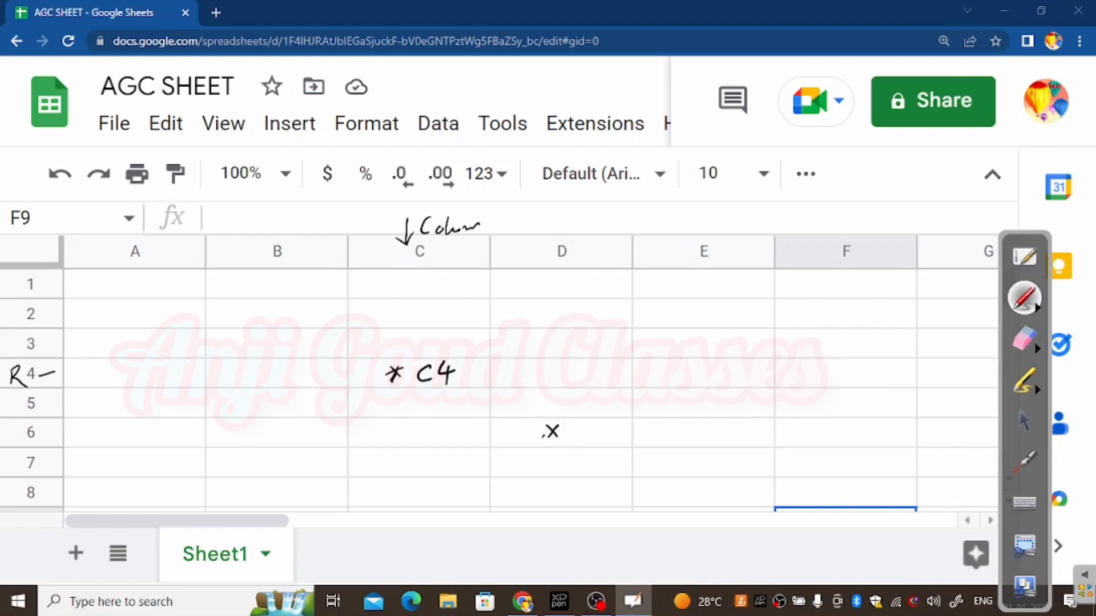
# Step: Draw arrows from column heading D and row number 6 to the star in cell D6 and handwrite "D6" beside it
pyautogui.moveTo(583, 253)
pyautogui.mouseDown()
pyautogui.moveTo(575, 420)
pyautogui.moveTo(584, 408)
pyautogui.moveTo(569, 447)
pyautogui.mouseUp()
pyautogui.moveTo(573, 424); pyautogui.dragTo(571, 446)
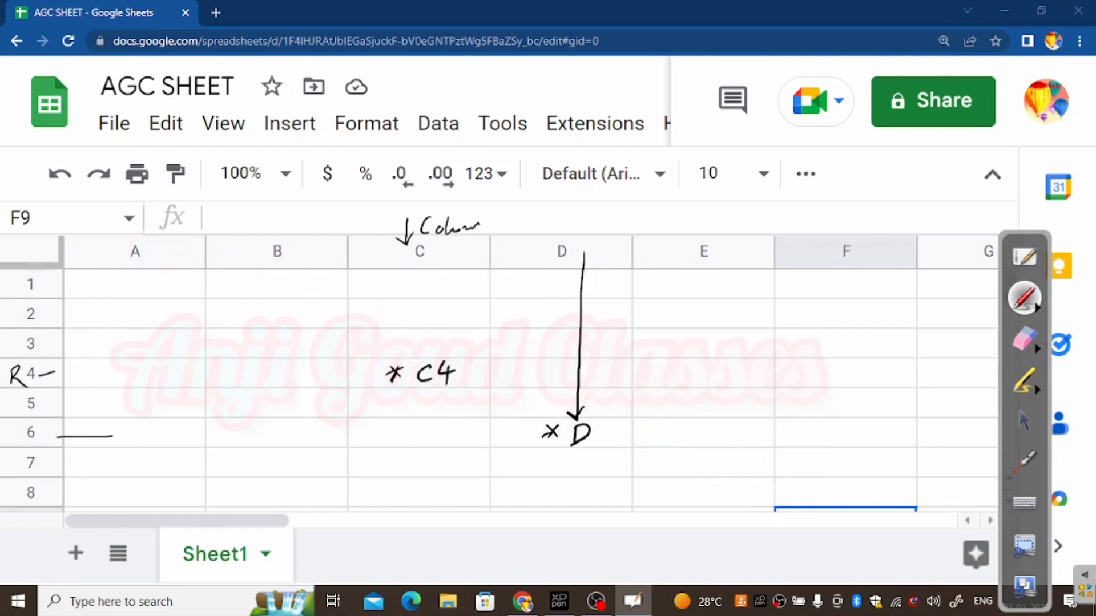
pyautogui.moveTo(512, 423); pyautogui.dragTo(516, 439)
pyautogui.moveTo(609, 426); pyautogui.dragTo(604, 439)
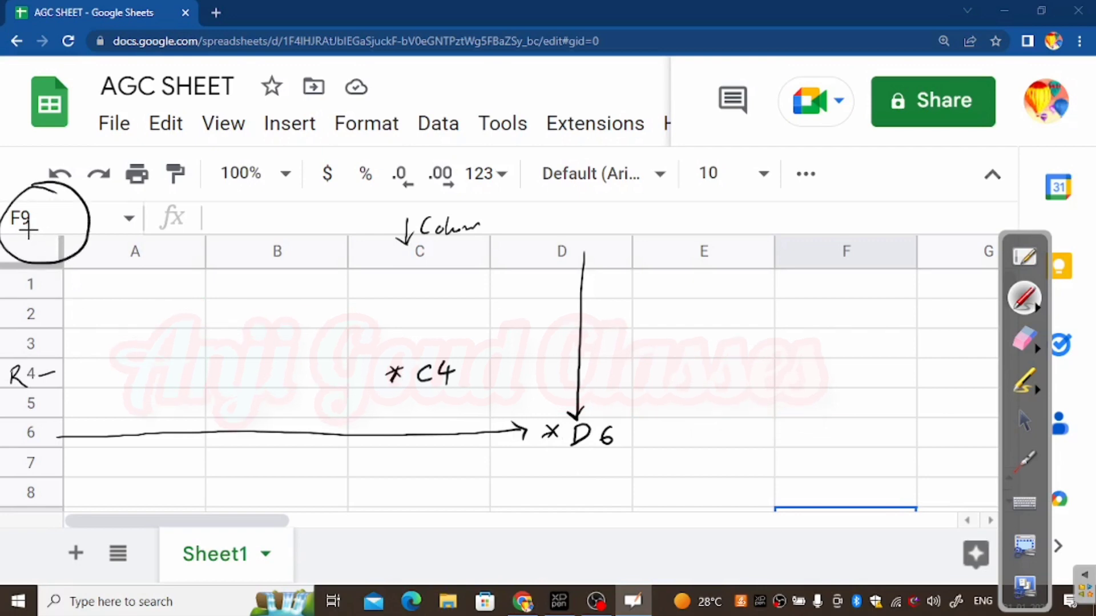
# Step: Draw curved arrows from the circled cell address box to the C4 and D6 labels and switch back to the normal pointer
pyautogui.moveTo(62, 184)
pyautogui.mouseDown()
pyautogui.moveTo(74, 171)
pyautogui.moveTo(325, 243)
pyautogui.moveTo(405, 326)
pyautogui.moveTo(409, 313)
pyautogui.mouseUp()
pyautogui.moveTo(85, 215)
pyautogui.mouseDown()
pyautogui.moveTo(286, 205)
pyautogui.moveTo(482, 324)
pyautogui.mouseUp()
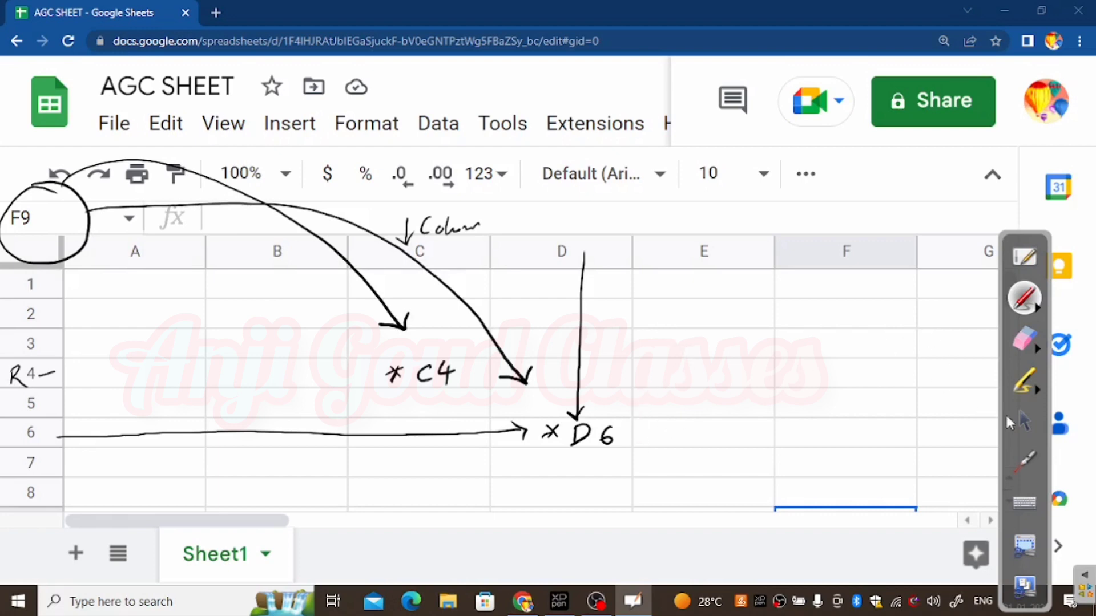
pyautogui.click(1025, 421)
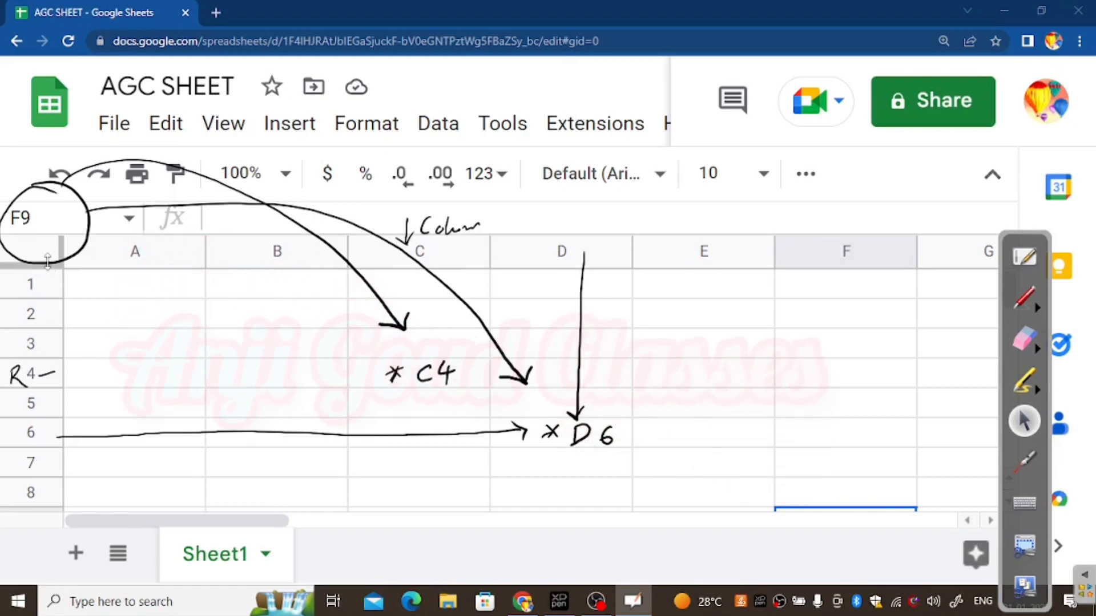
# Step: Select cells D6, C4 and D6 again in turn to compare each cell's address in the Name Box
pyautogui.click(578, 445)
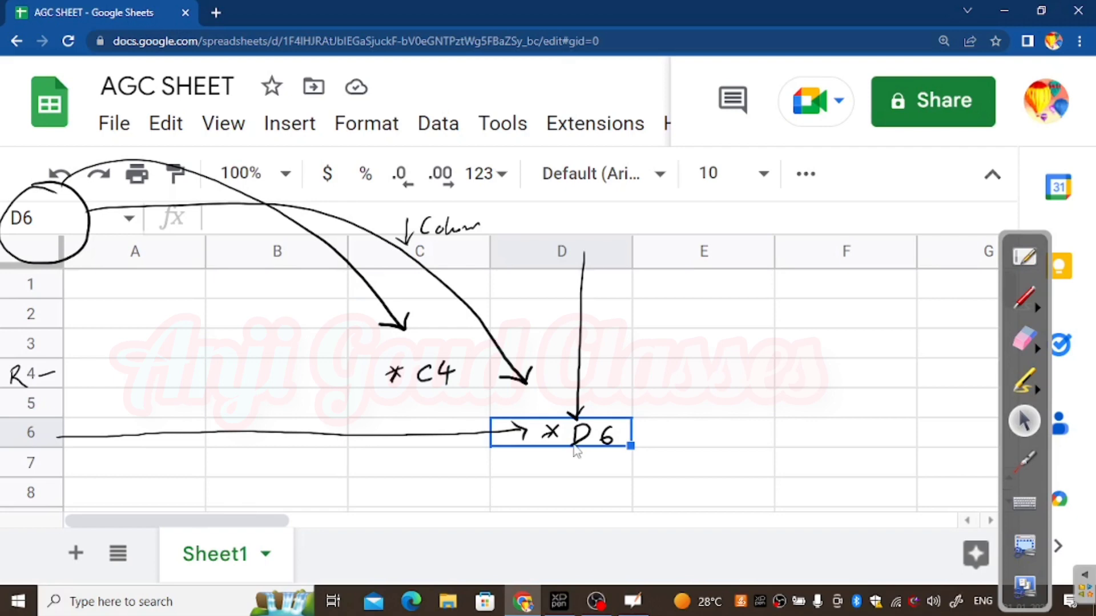
pyautogui.click(429, 385)
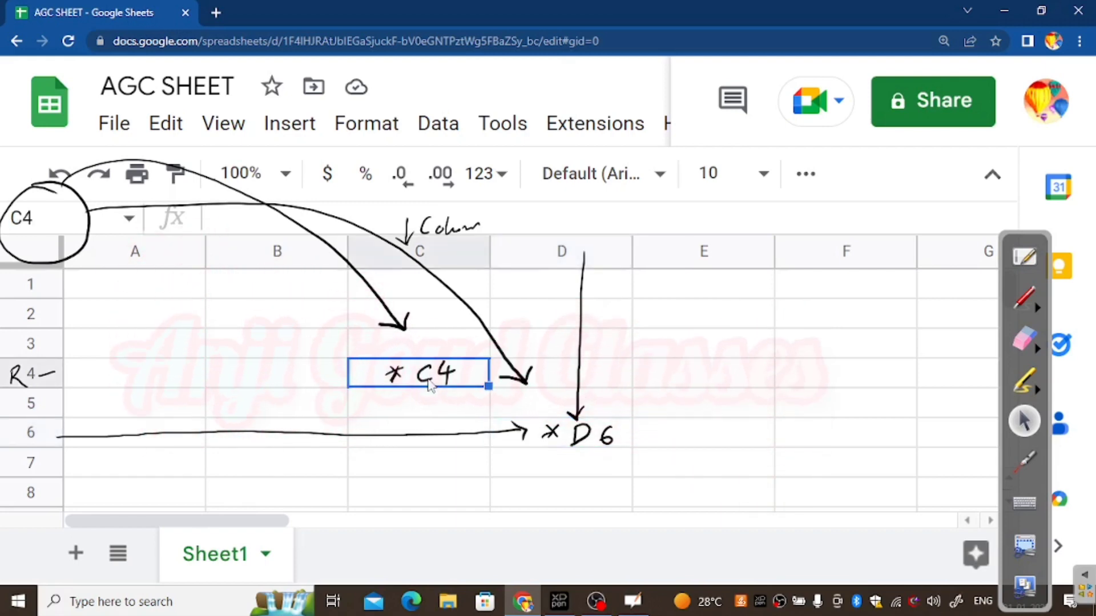
pyautogui.click(562, 432)
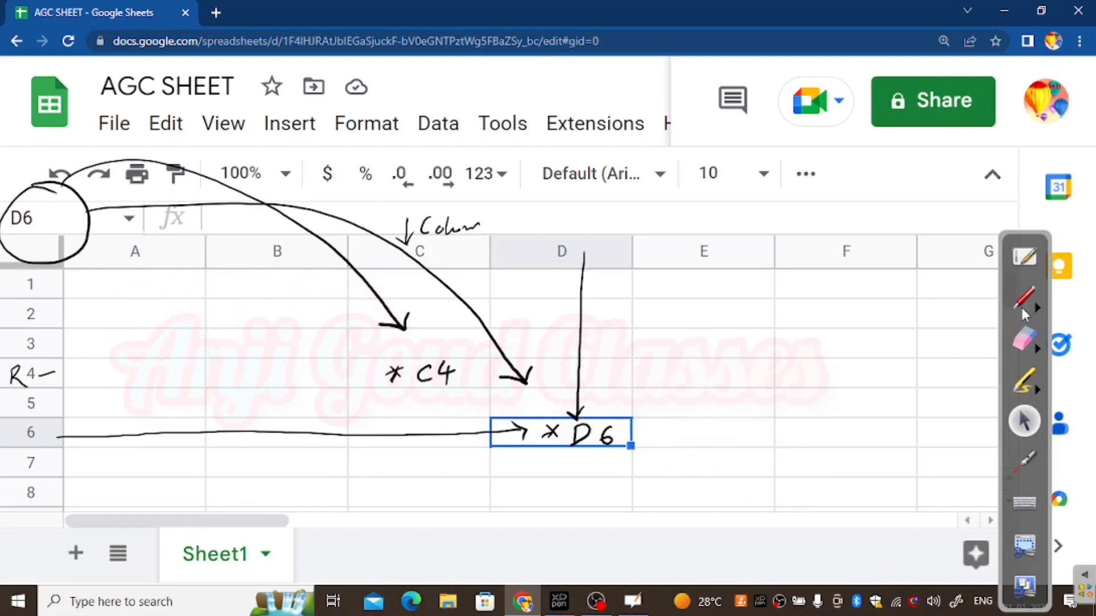
# Step: Erase all pen annotations from the sheet and return to the normal pointer
pyautogui.click(1027, 341)
pyautogui.moveTo(421, 311)
pyautogui.mouseDown()
pyautogui.moveTo(135, 220)
pyautogui.moveTo(291, 222)
pyautogui.moveTo(533, 300)
pyautogui.moveTo(413, 374)
pyautogui.moveTo(85, 361)
pyautogui.mouseUp()
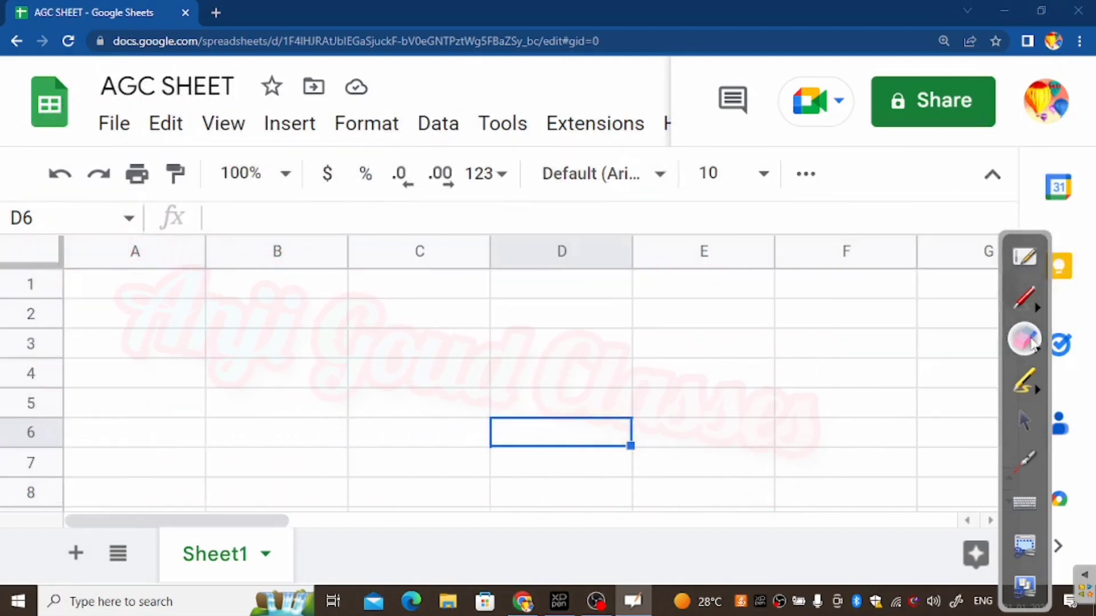
pyautogui.click(1024, 417)
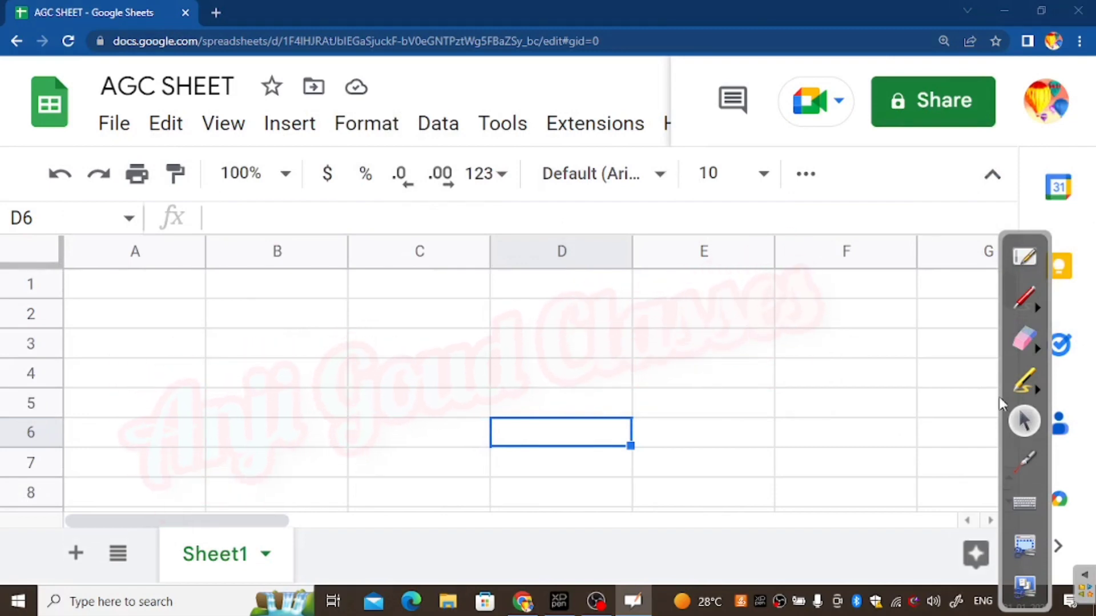
# Step: Select cell C4 and set the browser page zoom to 150%
pyautogui.hotkey('alt', 'Tab')
pyautogui.press('Up')
pyautogui.press('Up')
pyautogui.press('Left')
pyautogui.hotkey('ctrl', '-')
pyautogui.hotkey('ctrl', '-')
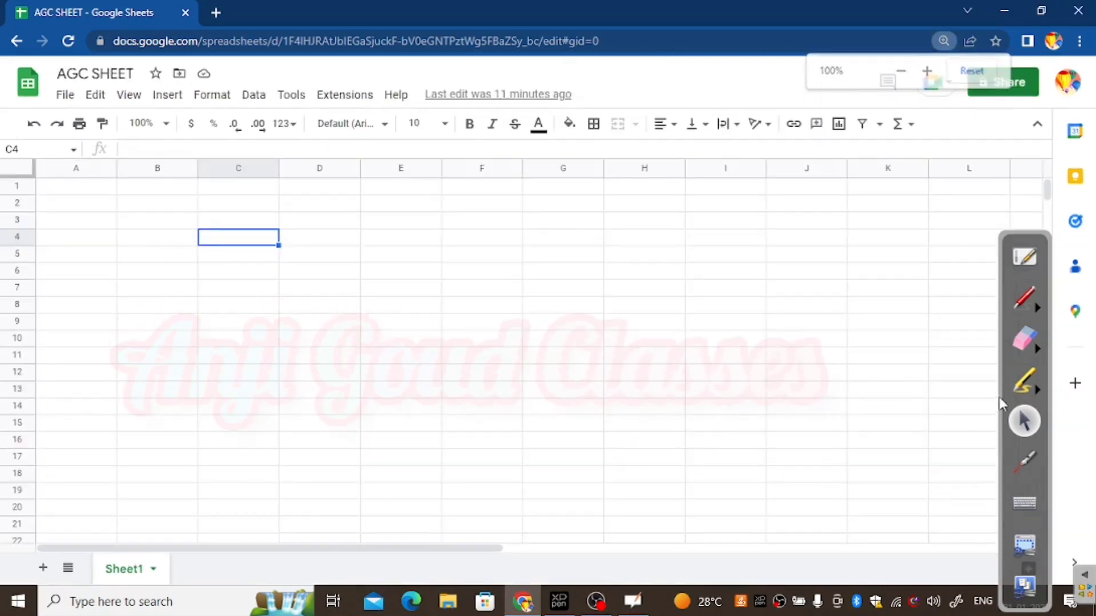
pyautogui.hotkey('ctrl', '+')
pyautogui.hotkey('ctrl', '+')
pyautogui.hotkey('ctrl', '+')
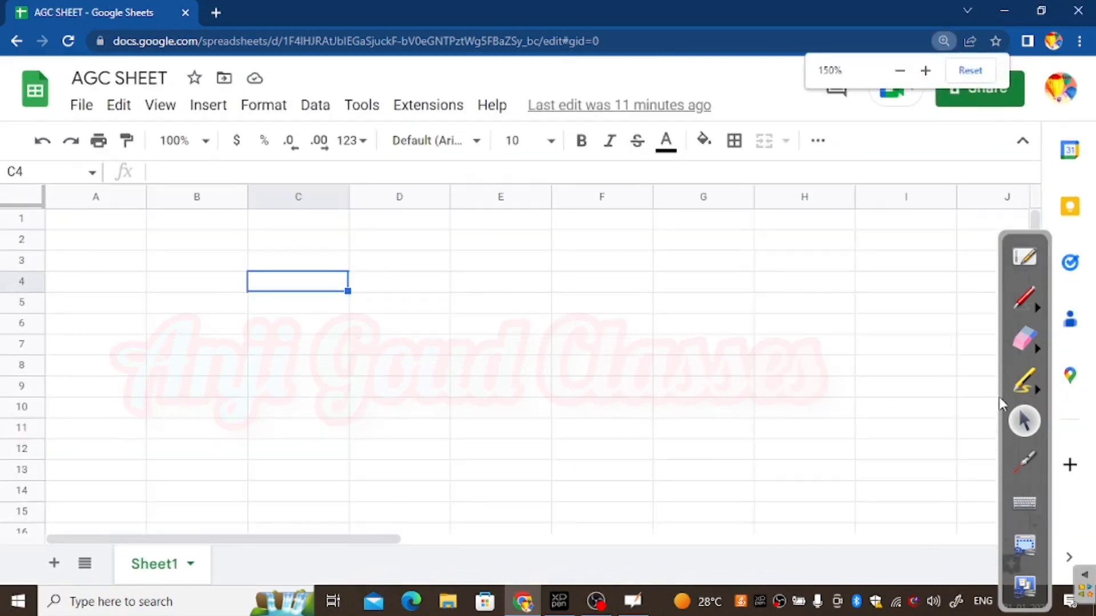
pyautogui.hotkey('ctrl', '-')
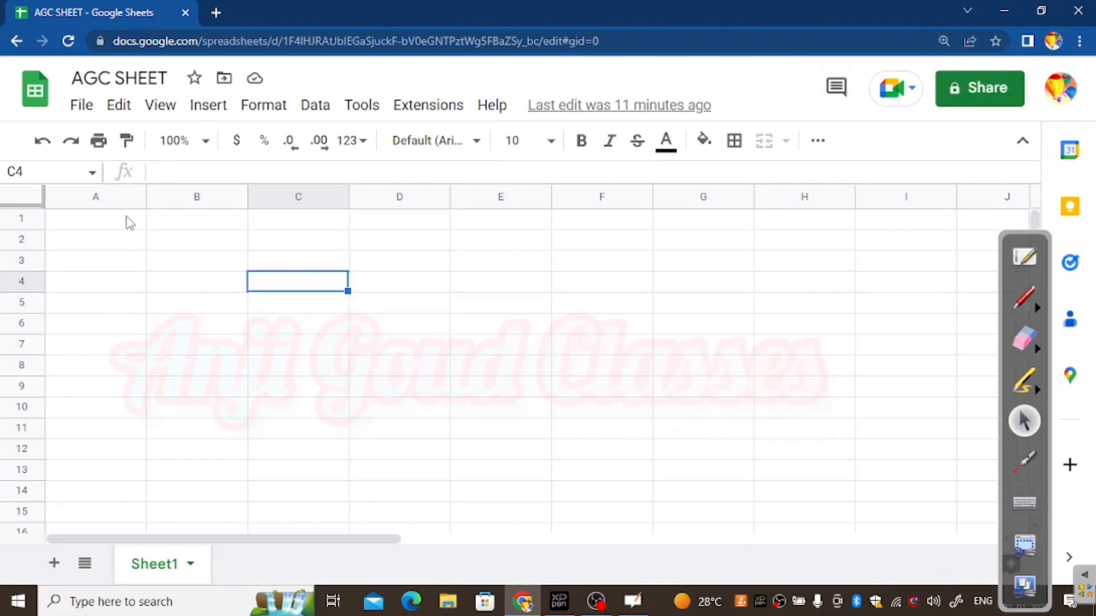
# Step: Collapse the floating annotation toolbar and enter the heading "Name" in cell A1
pyautogui.moveTo(1023, 232); pyautogui.dragTo(1070, 140)
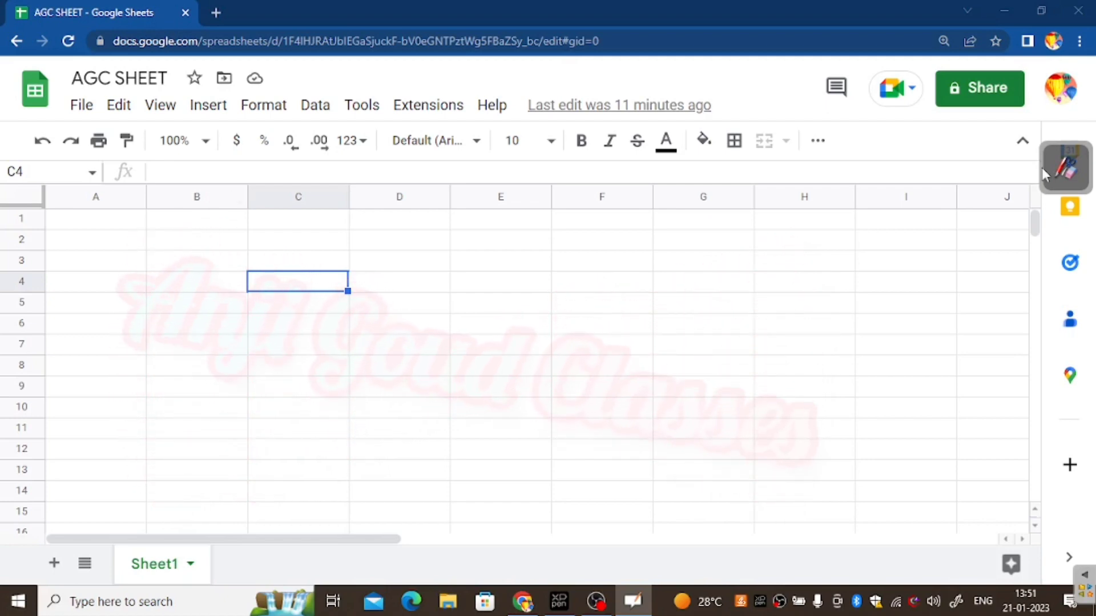
pyautogui.hotkey('ctrl', 'Home')
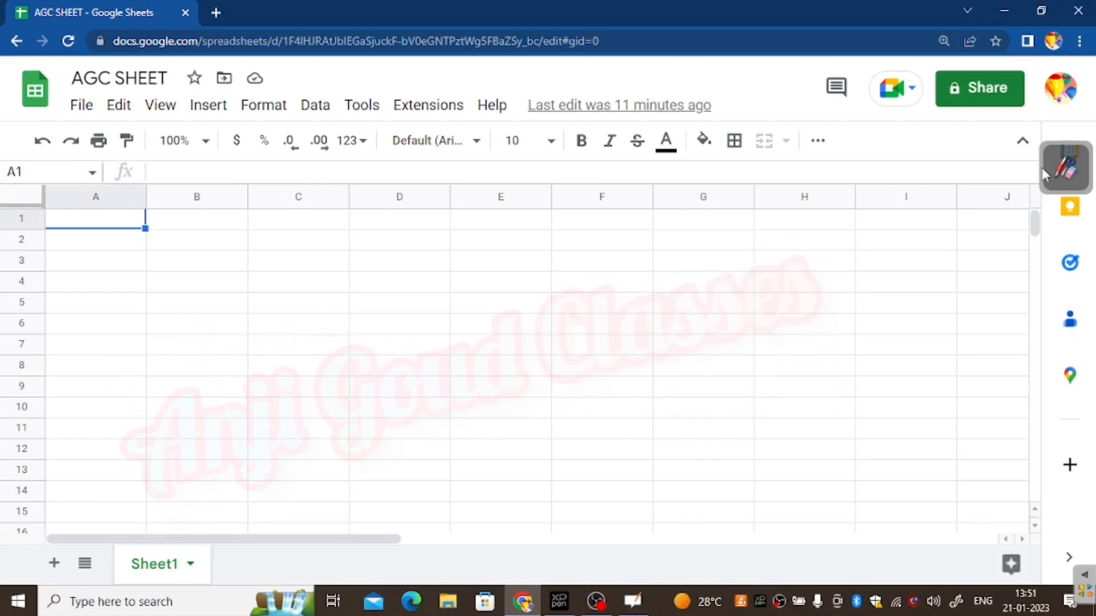
pyautogui.write('N')
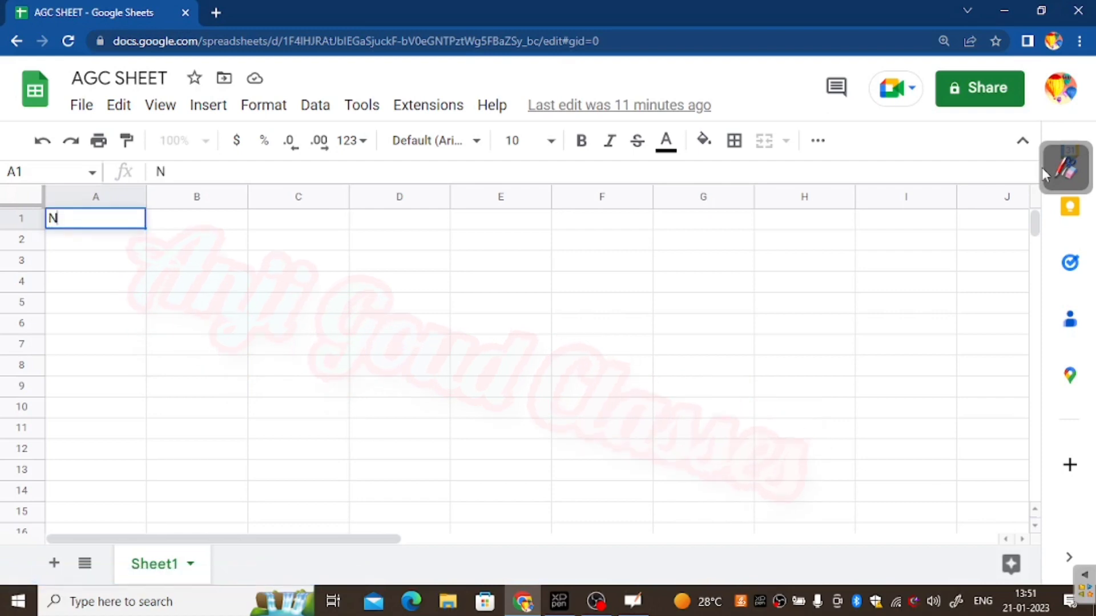
pyautogui.write('ame')
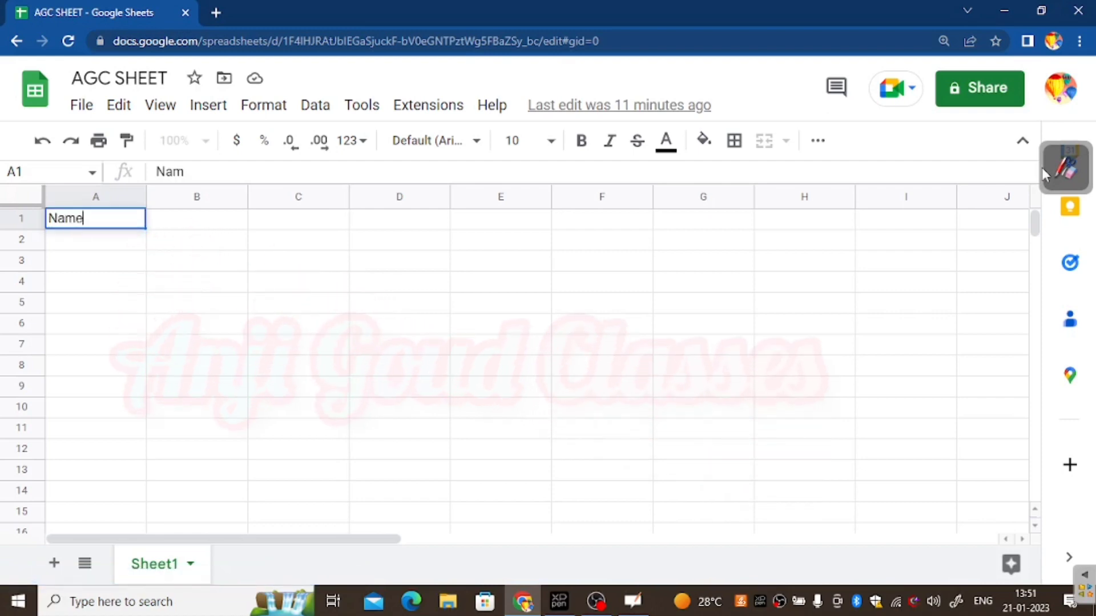
pyautogui.press('Tab')
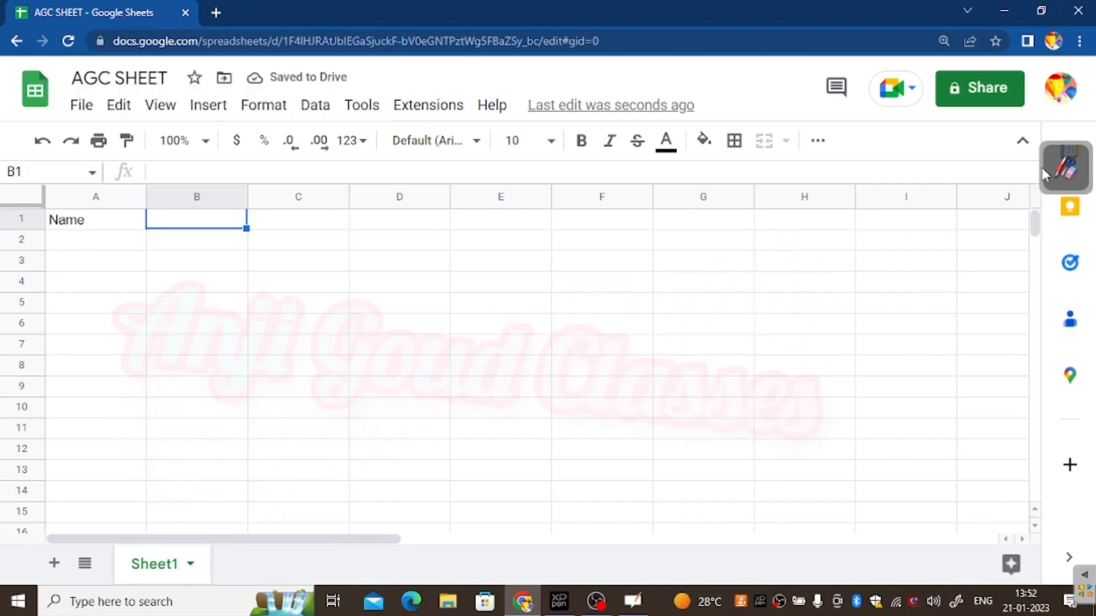
# Step: Enter the headings "subject" in cell B1 and "Marks" in cell C1
pyautogui.write('Au')
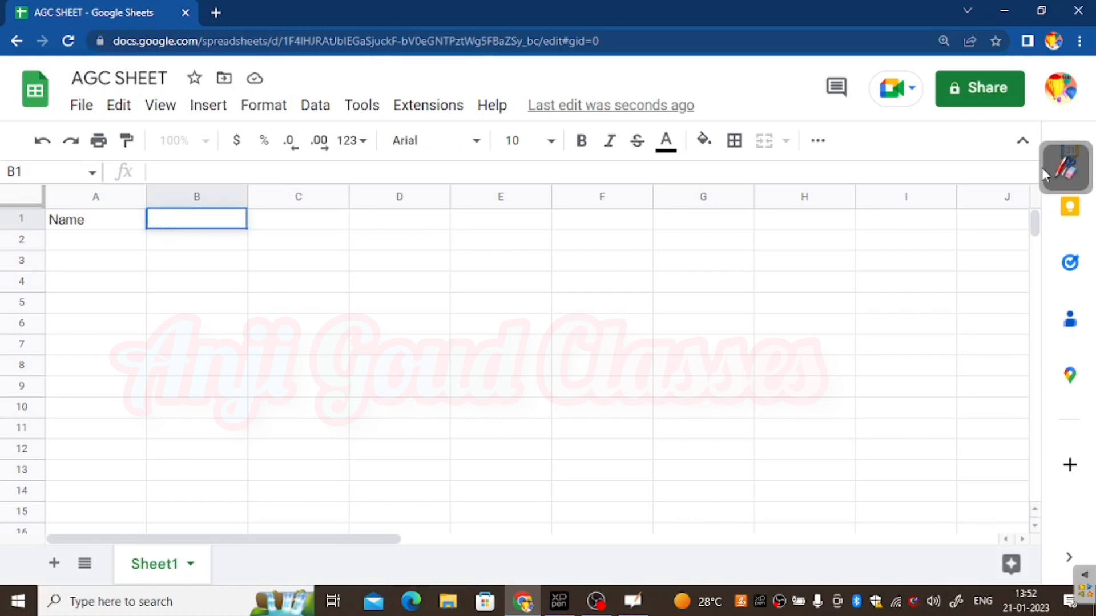
pyautogui.write('bjes')
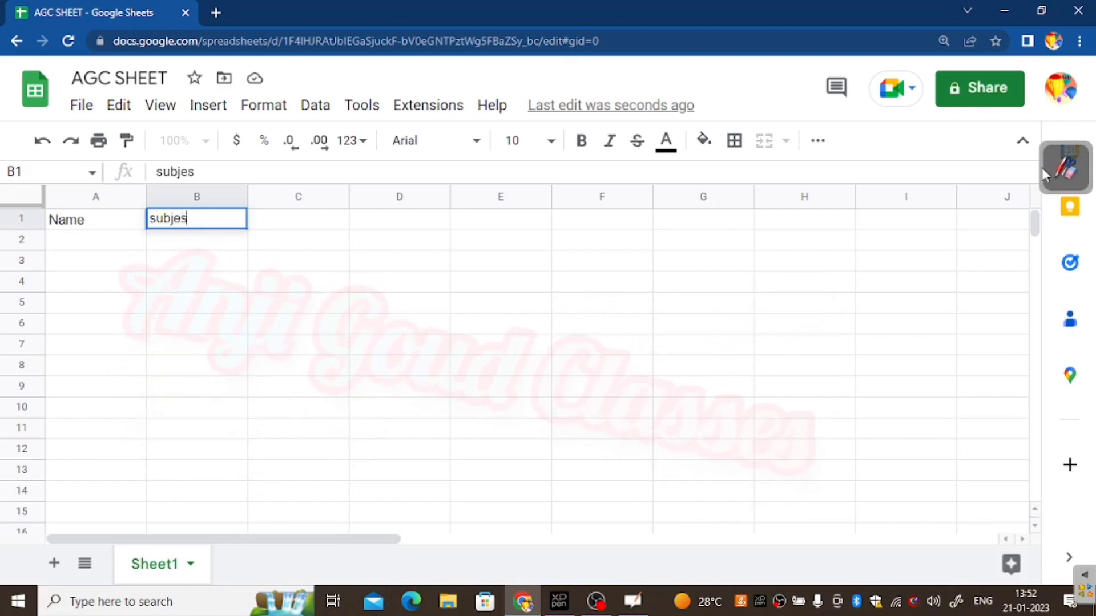
pyautogui.press('BackSpace')
pyautogui.write('ct')
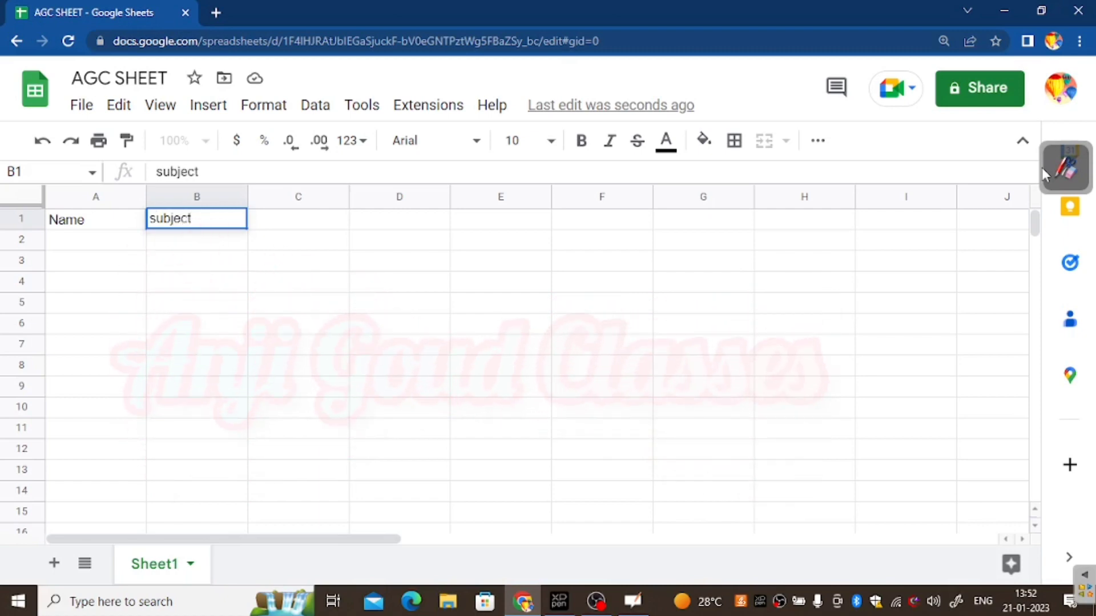
pyautogui.press('Tab')
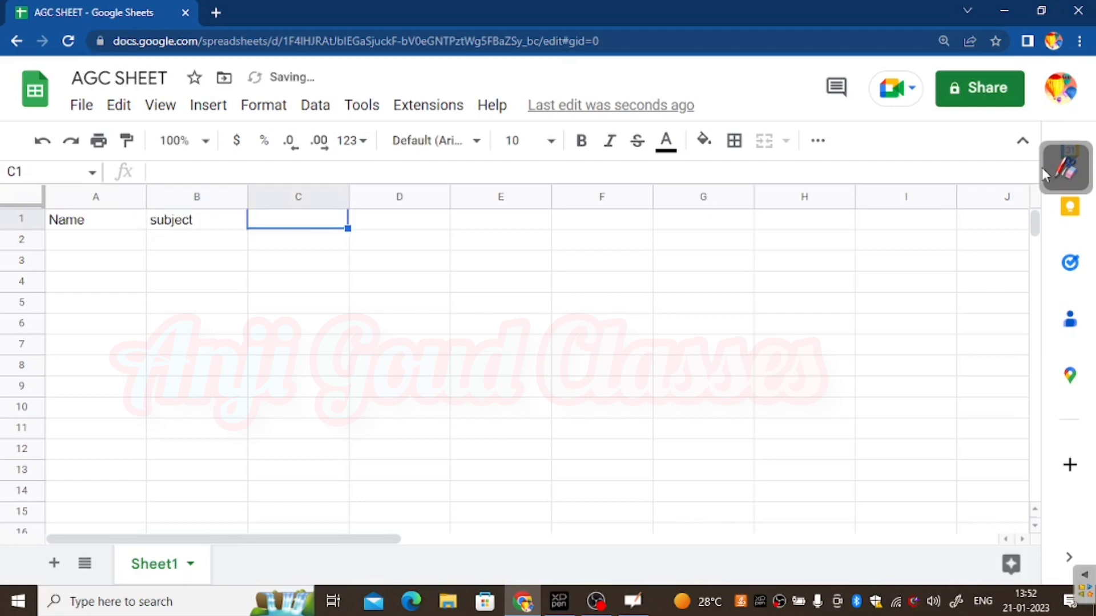
pyautogui.write('Mar')
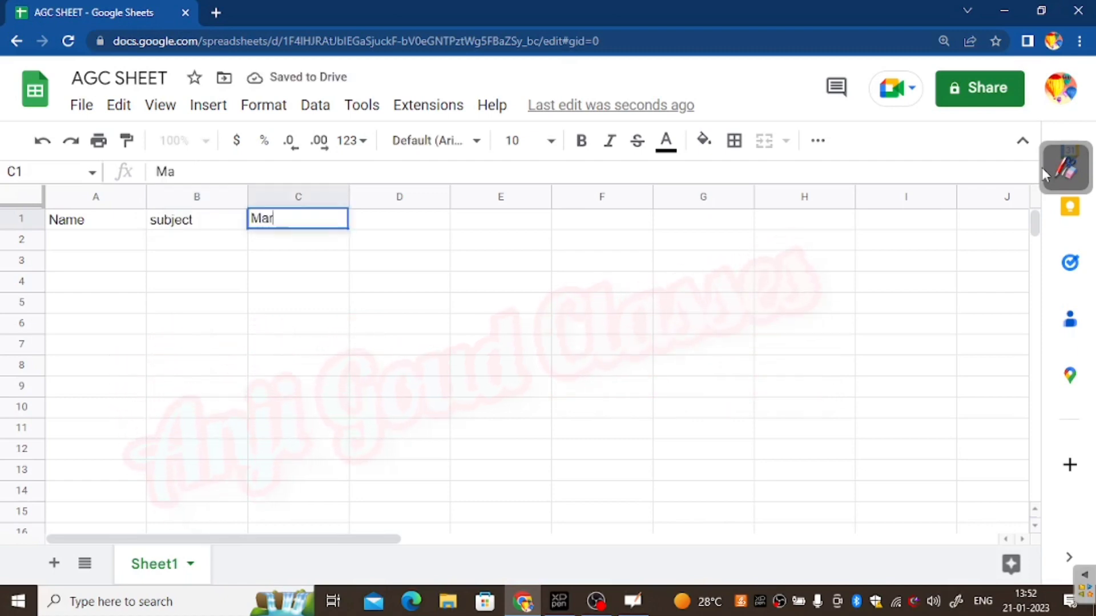
pyautogui.write('ks')
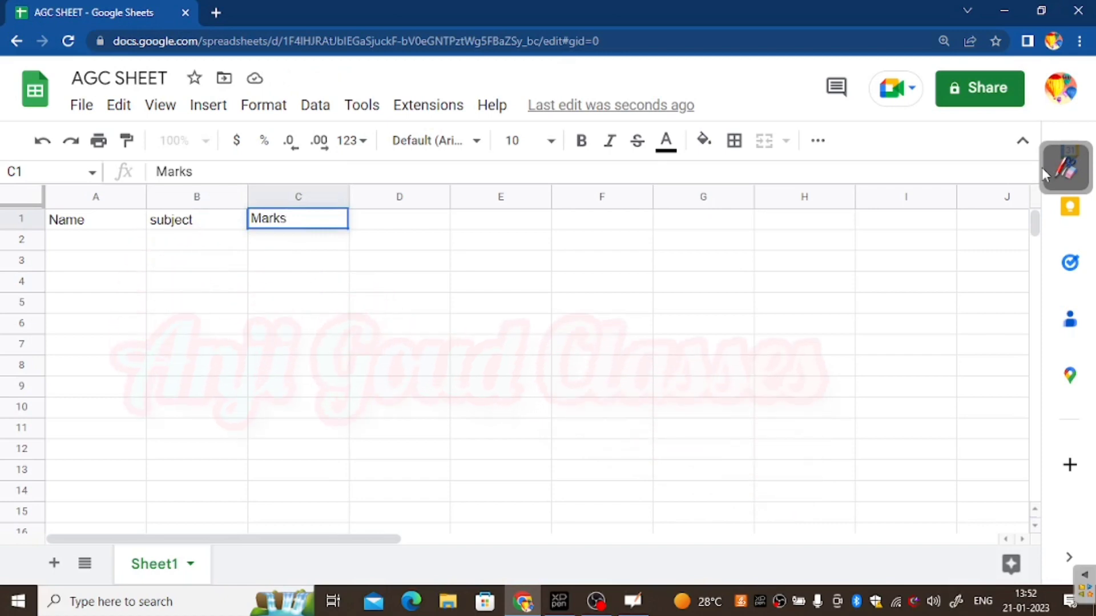
# Step: Extend the heading in cell A1 to "Name of Student" and select cell B4
pyautogui.press('Left')
pyautogui.press('Left')
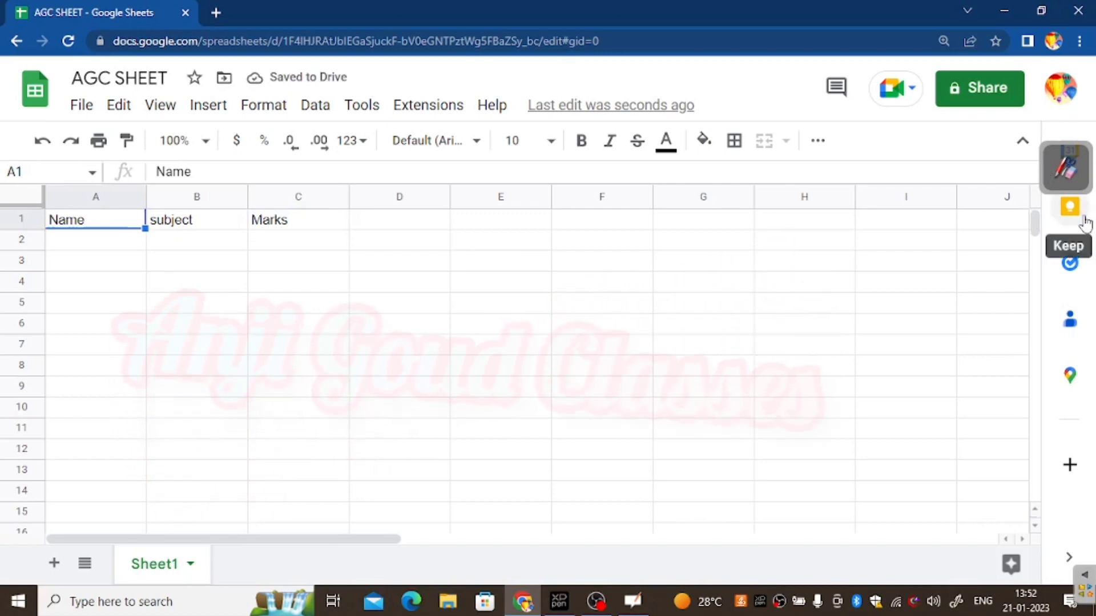
pyautogui.click(622, 375)
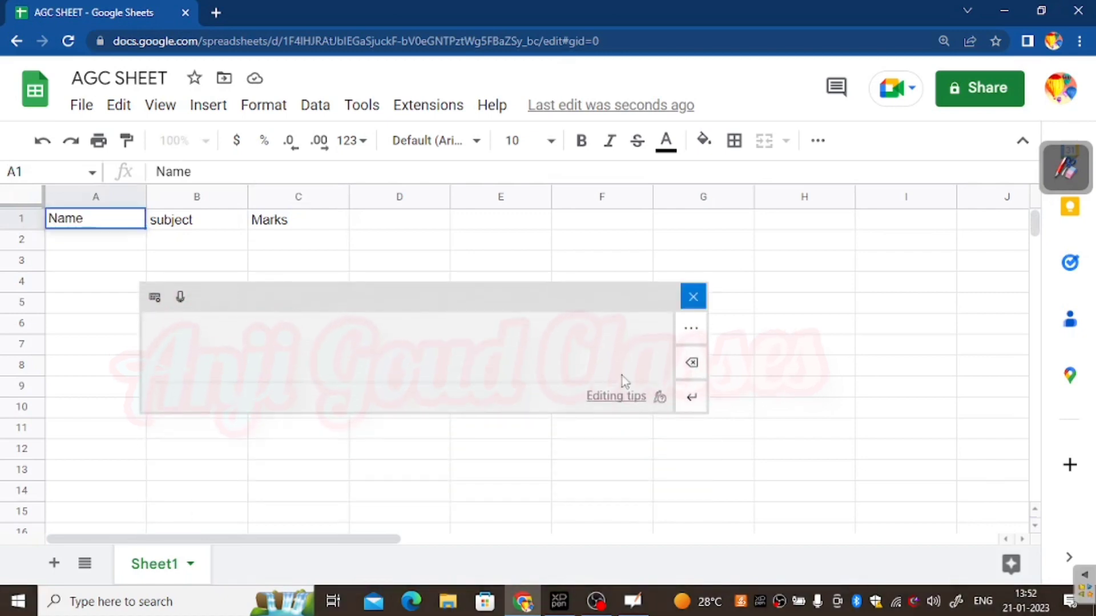
pyautogui.write('of')
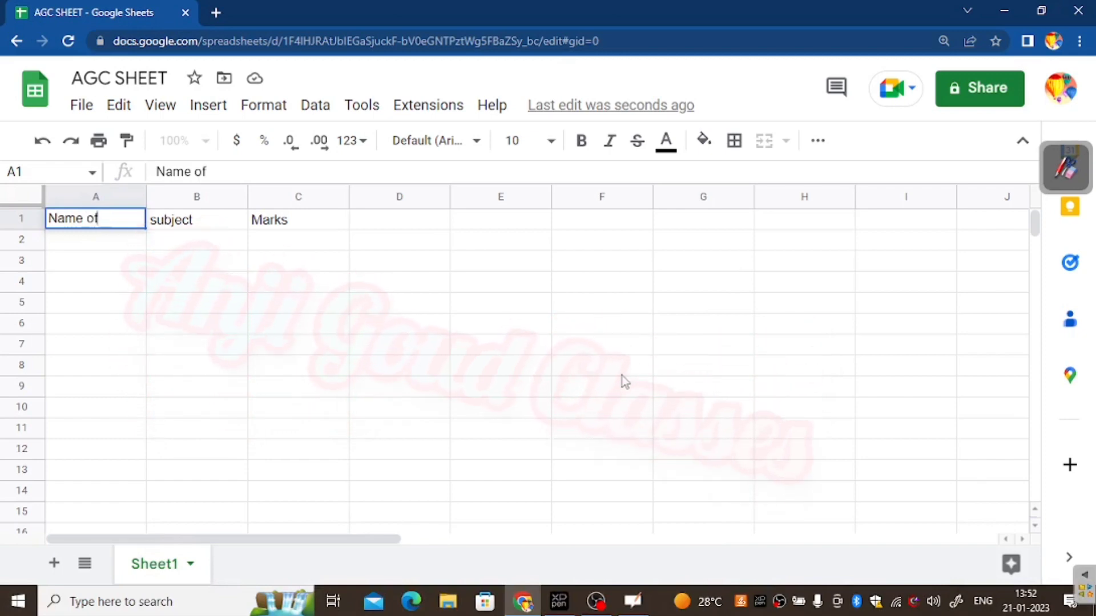
pyautogui.press('shift')
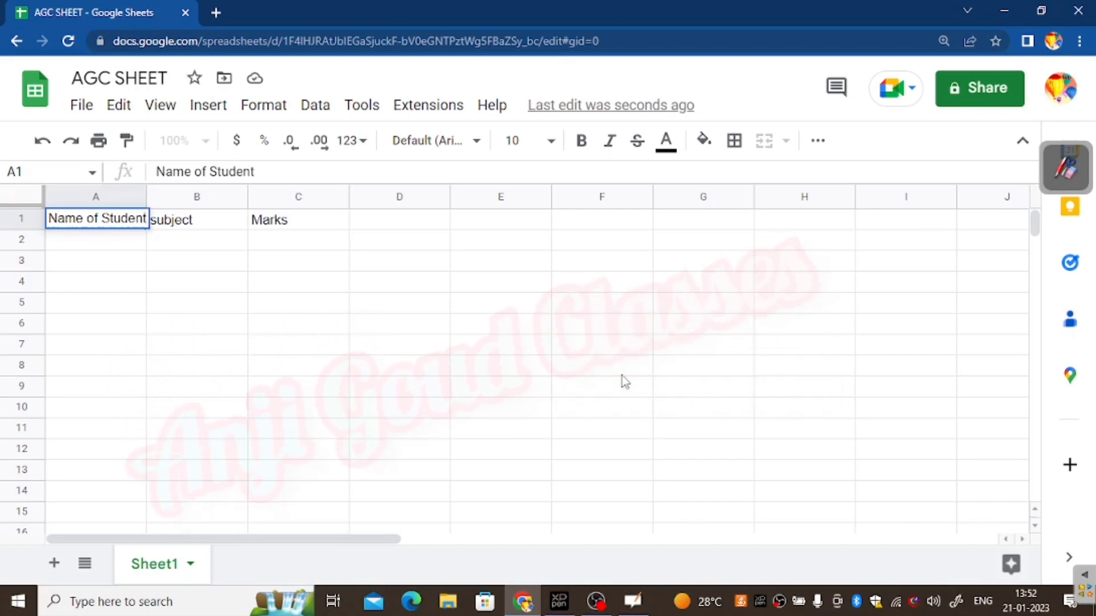
pyautogui.click(197, 281)
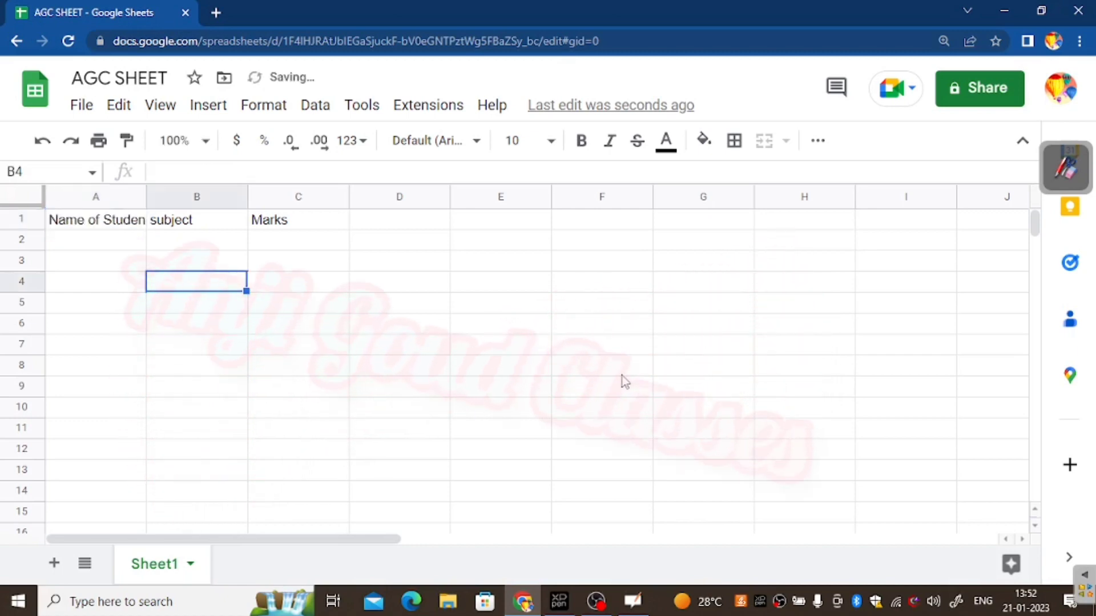
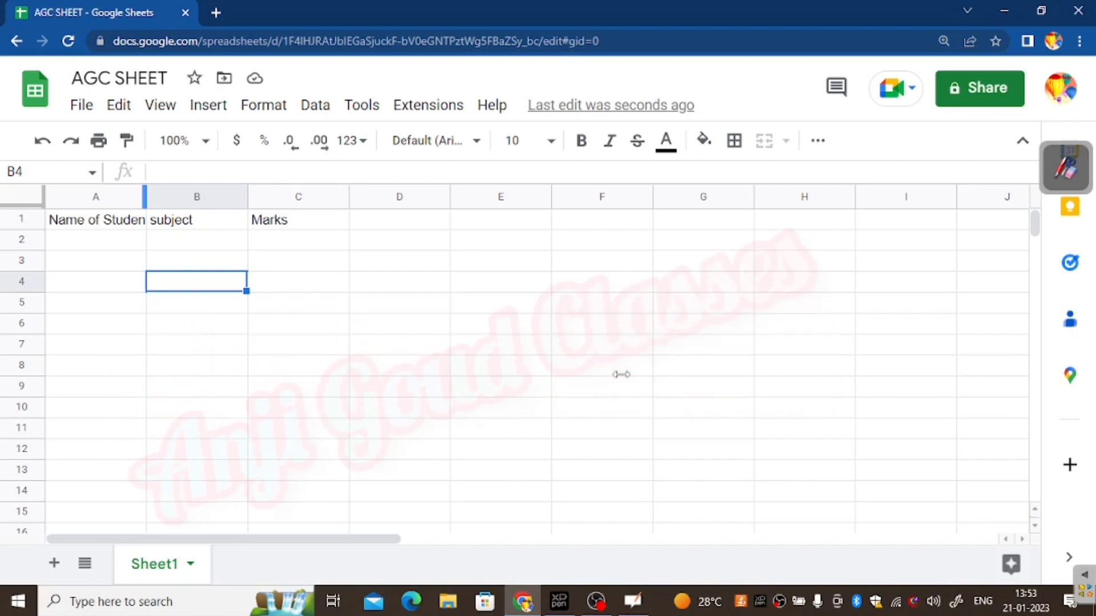
pyautogui.click(145, 197)
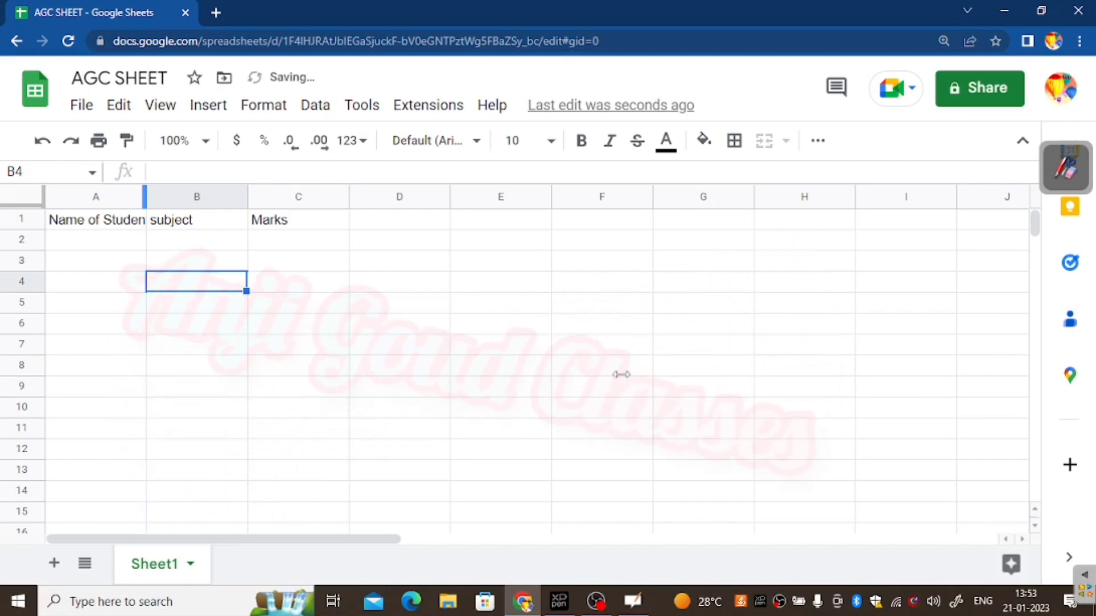
pyautogui.rightClick(145, 197)
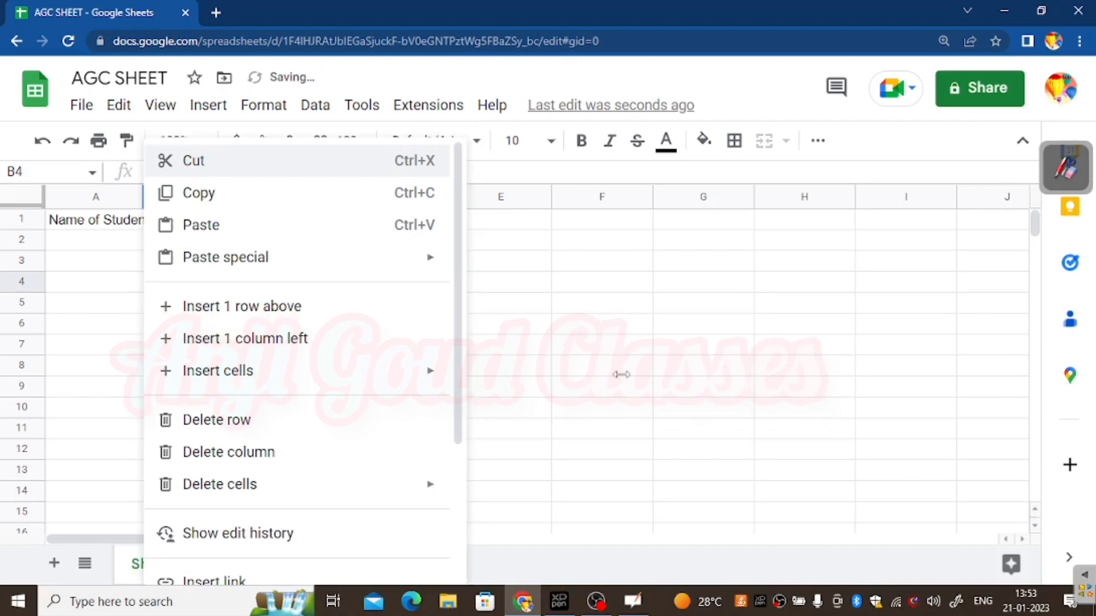
pyautogui.click(432, 151)
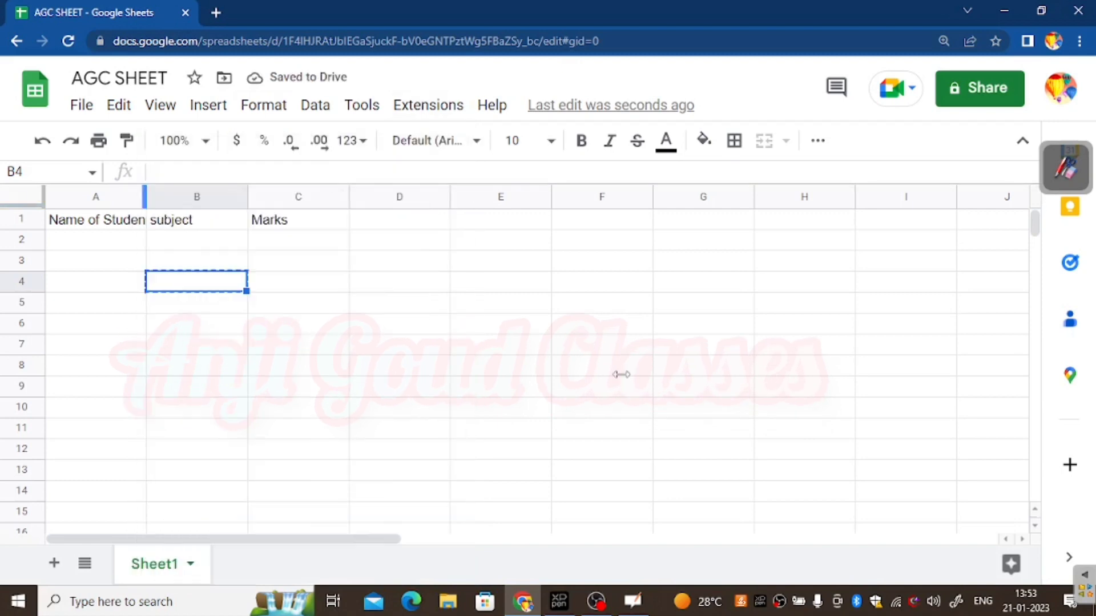
# Step: Widen column A to fit the "Name of Student" heading and increase the height of row 1
pyautogui.moveTo(146, 197); pyautogui.dragTo(175, 197)
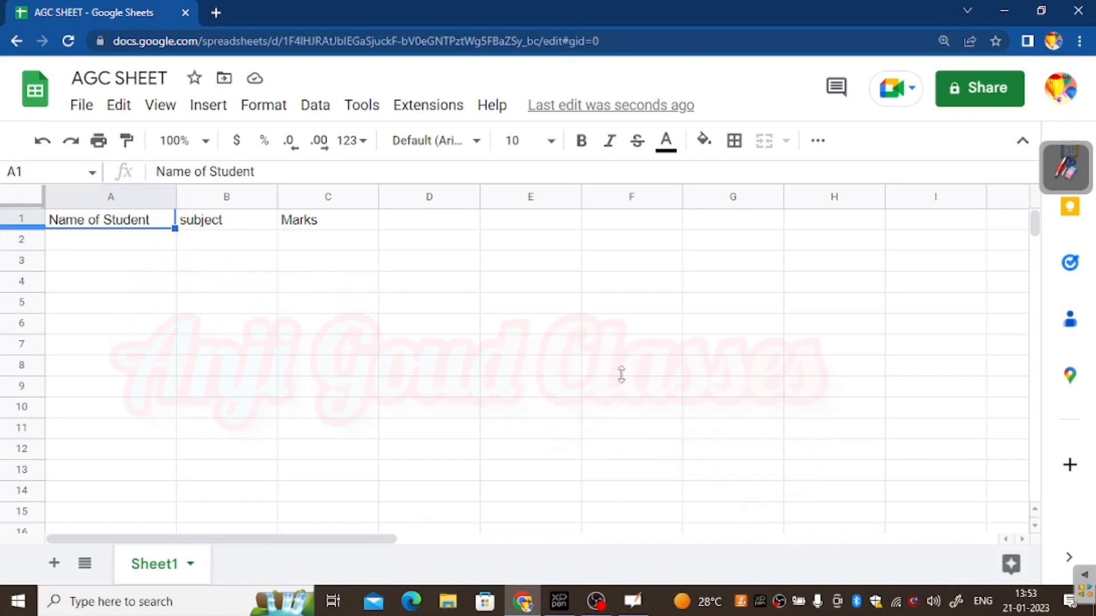
pyautogui.moveTo(22, 227); pyautogui.dragTo(22, 238)
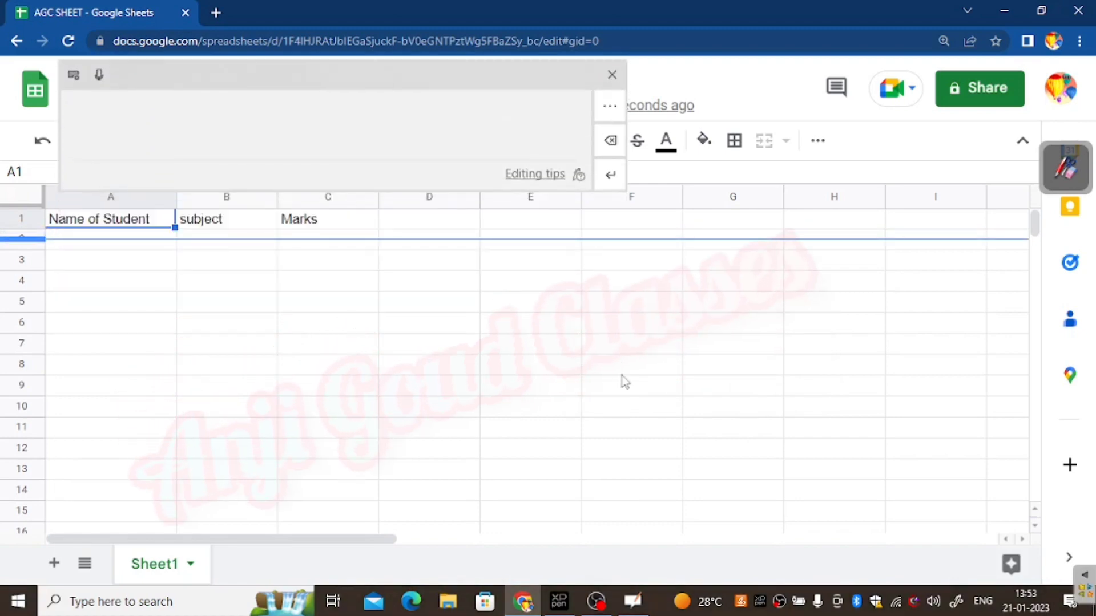
pyautogui.click(603, 76)
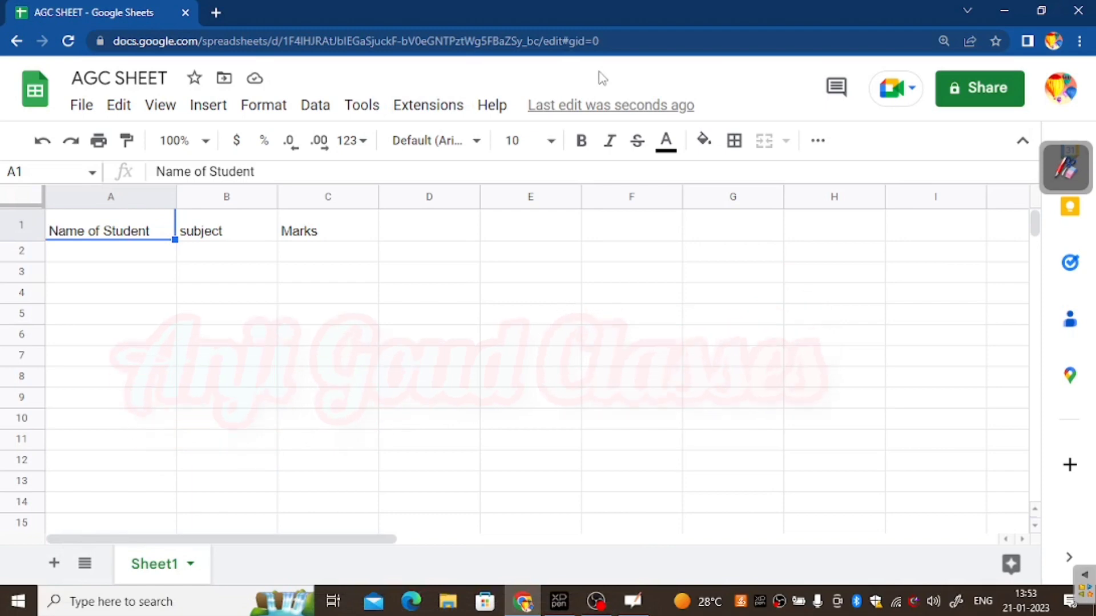
pyautogui.press('Right')
pyautogui.press('Right')
pyautogui.press('Right')
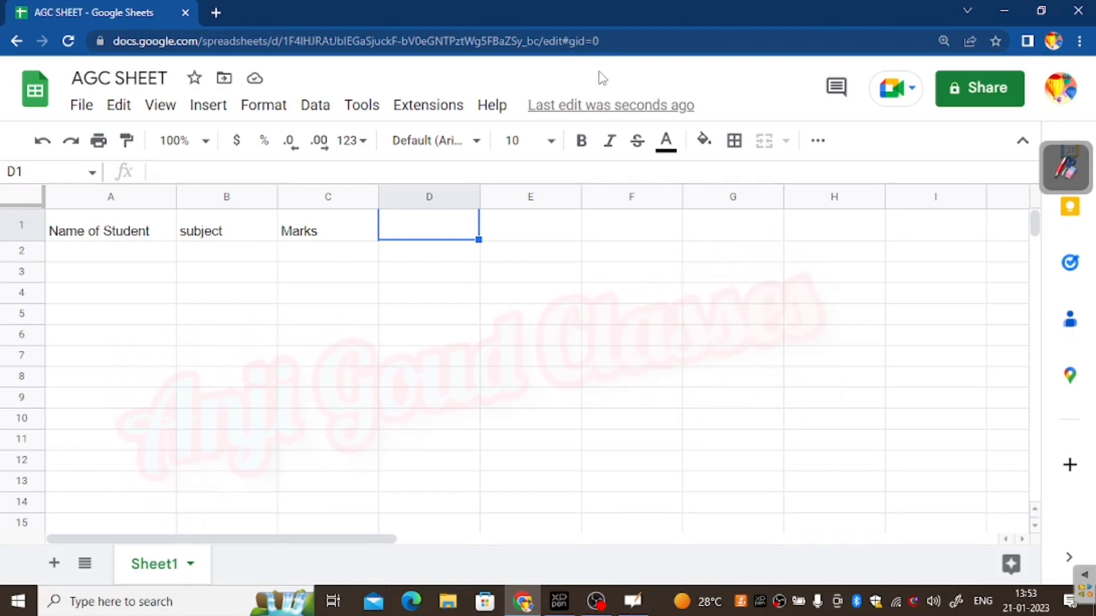
pyautogui.hotkey('shift', 'space')
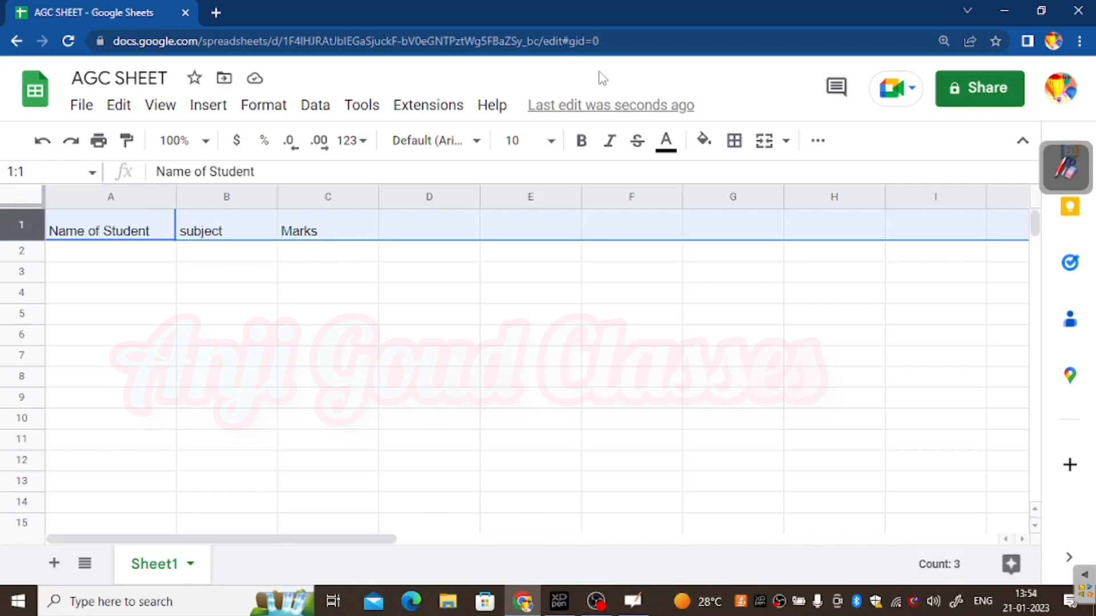
pyautogui.press('Down')
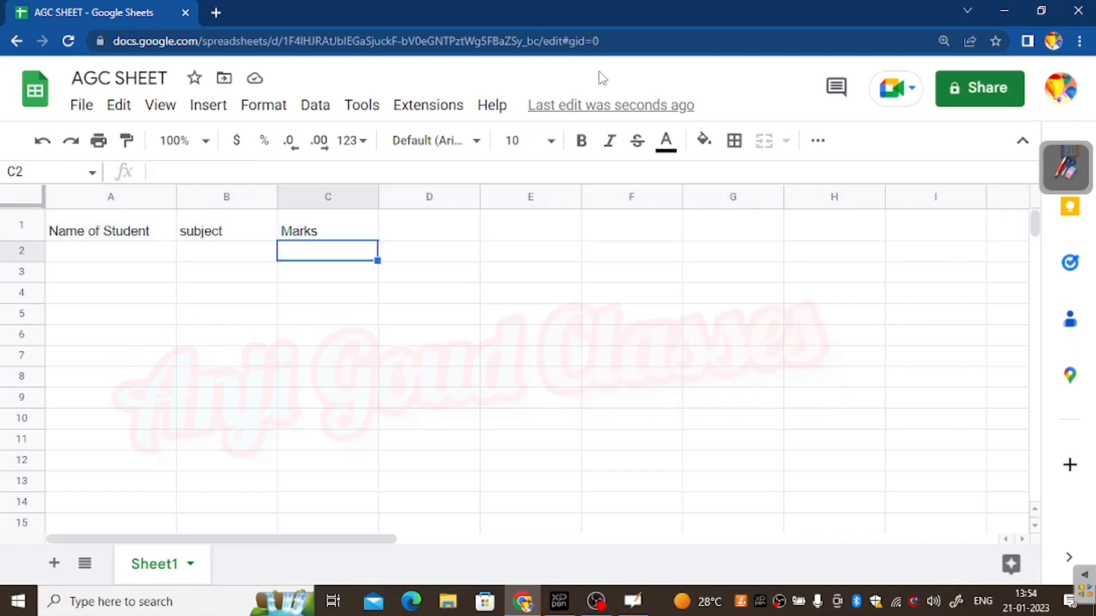
pyautogui.press('Up')
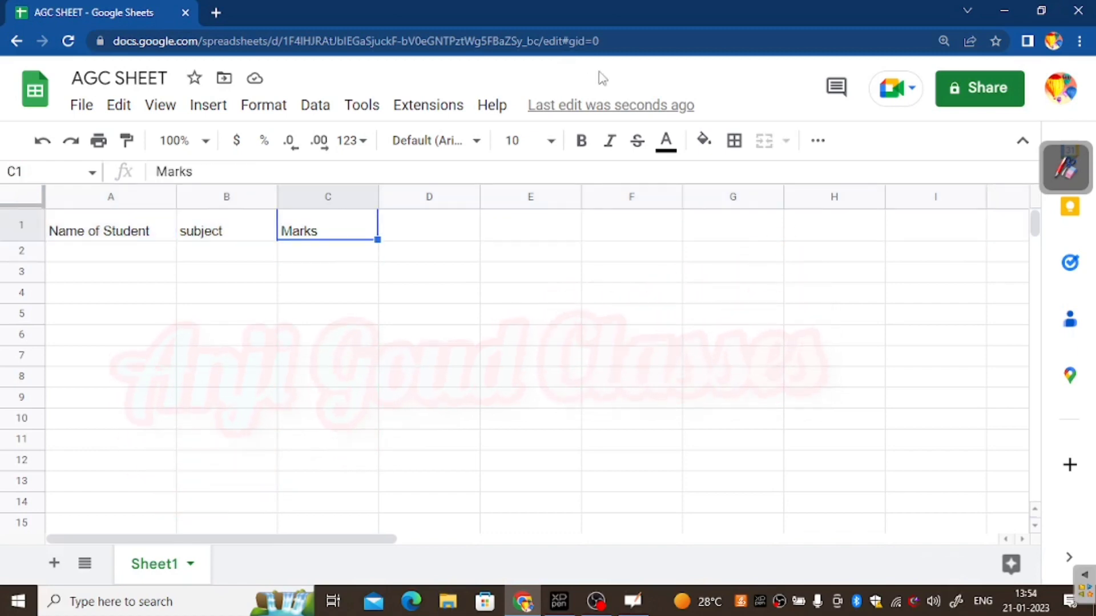
# Step: Fill the "Marks" heading across cells A1:C1 and make the range bold and italic
pyautogui.moveTo(378, 239); pyautogui.dragTo(108, 231)
pyautogui.moveTo(598, 70); pyautogui.dragTo(602, 78)
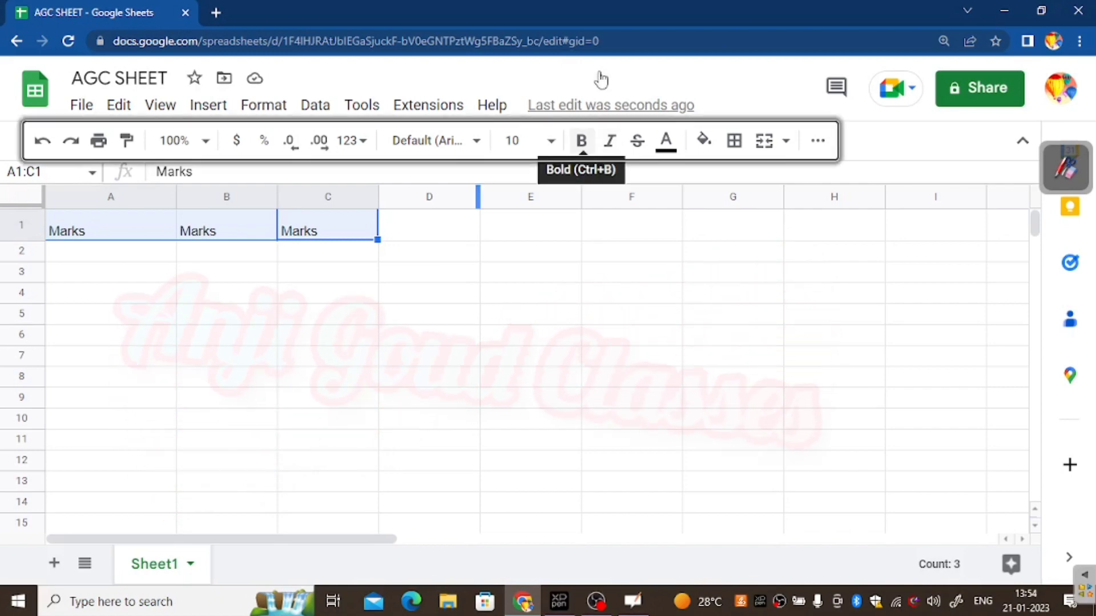
pyautogui.hotkey('ctrl', 'b')
pyautogui.hotkey('ctrl', 'b')
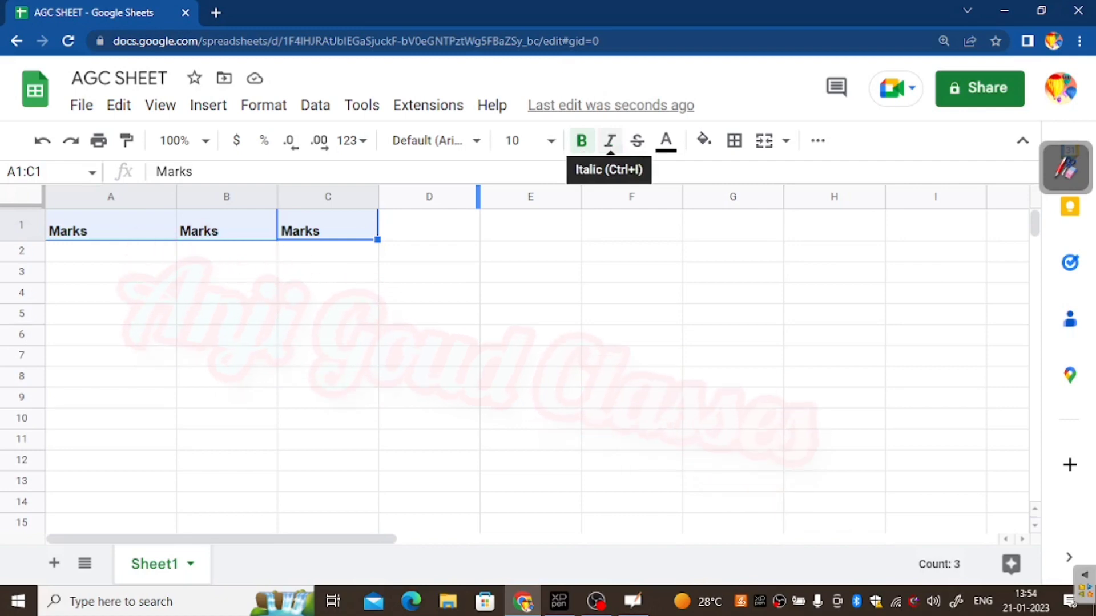
pyautogui.hotkey('ctrl', 'i')
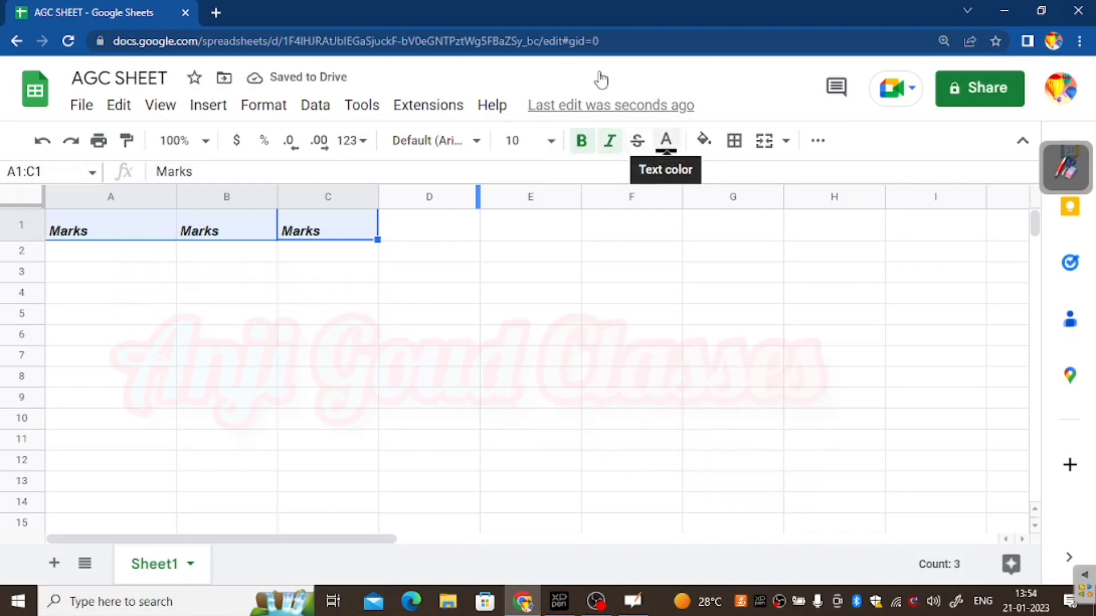
# Step: Set the text colour of A1:C1 to red and the fill colour to yellow
pyautogui.press('Return')
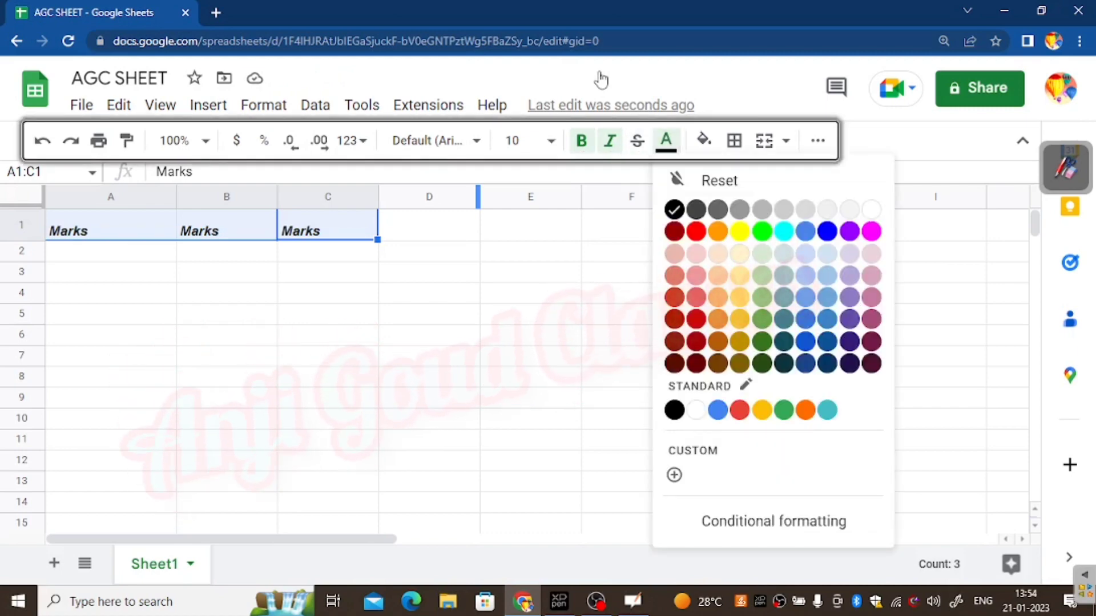
pyautogui.press('Return')
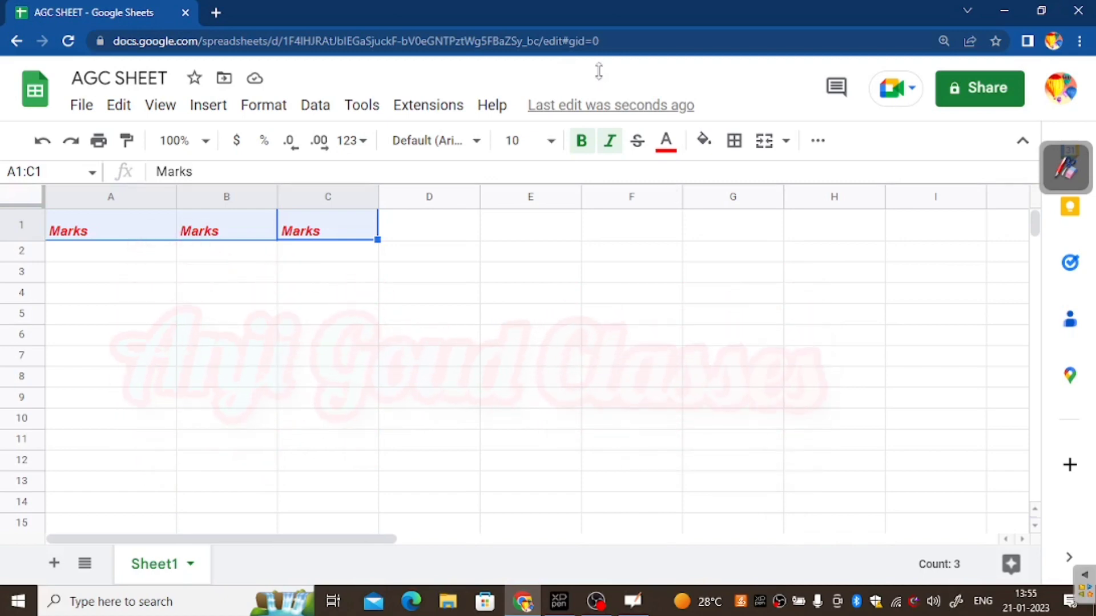
pyautogui.click(703, 139)
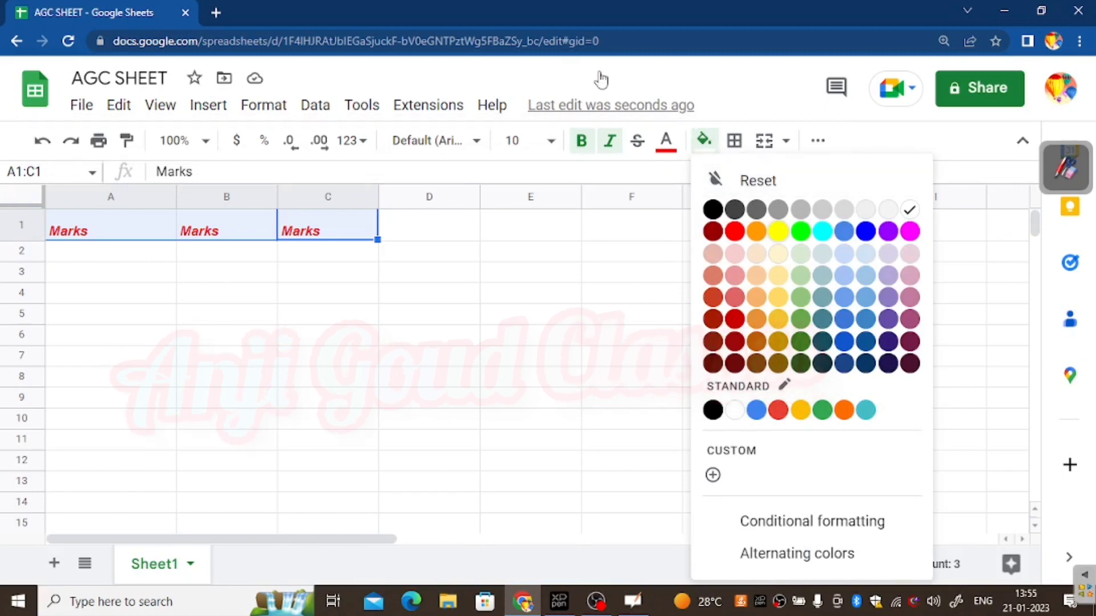
pyautogui.click(778, 231)
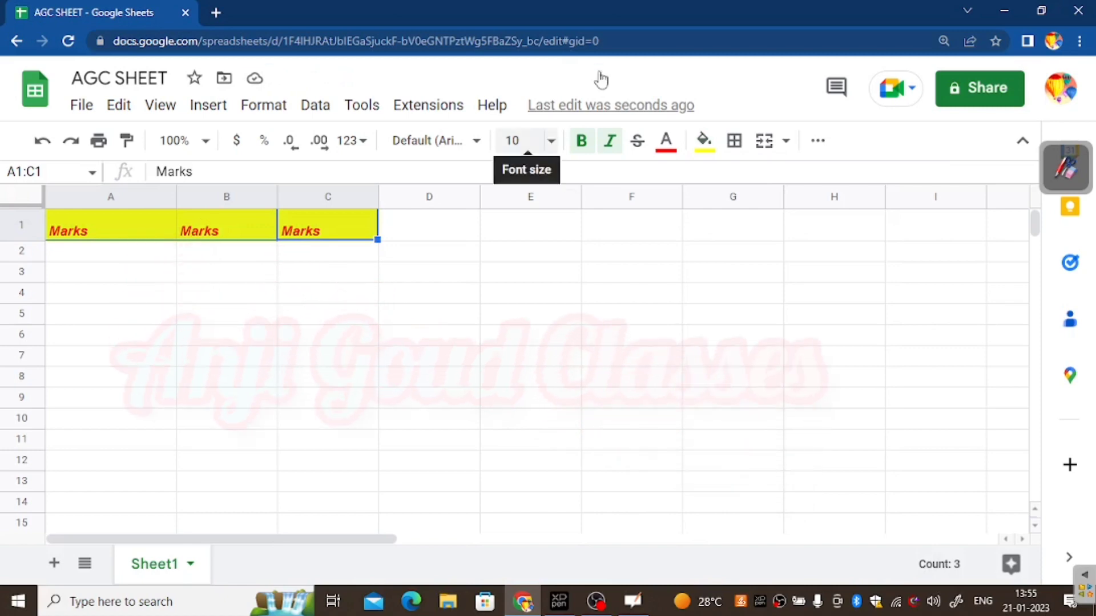
# Step: Set the font size of the headings in A1:C1 to 12
pyautogui.click(524, 141)
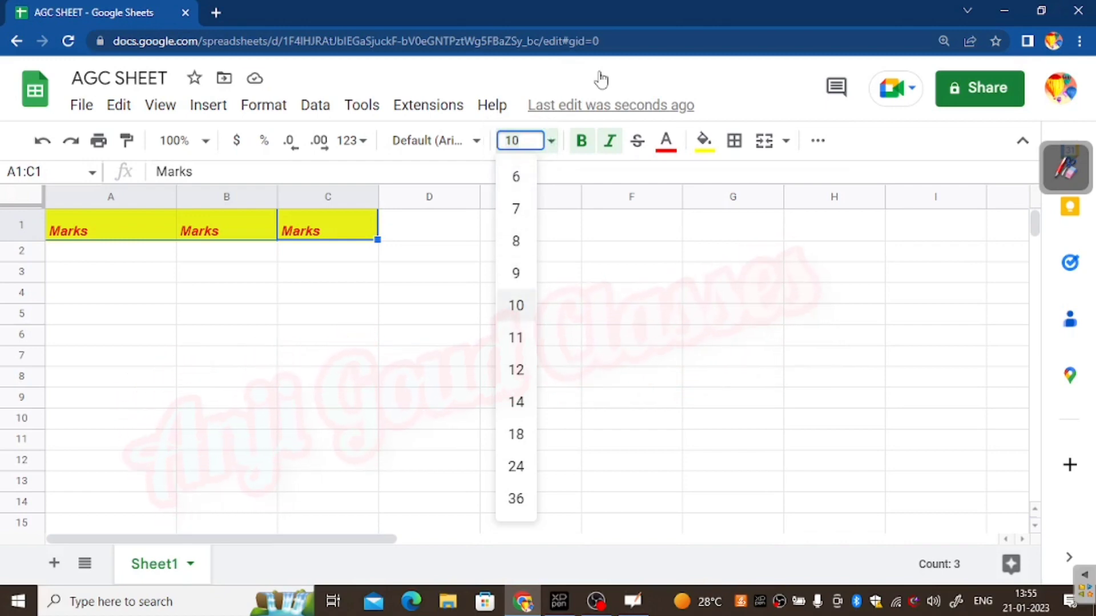
pyautogui.press('Down')
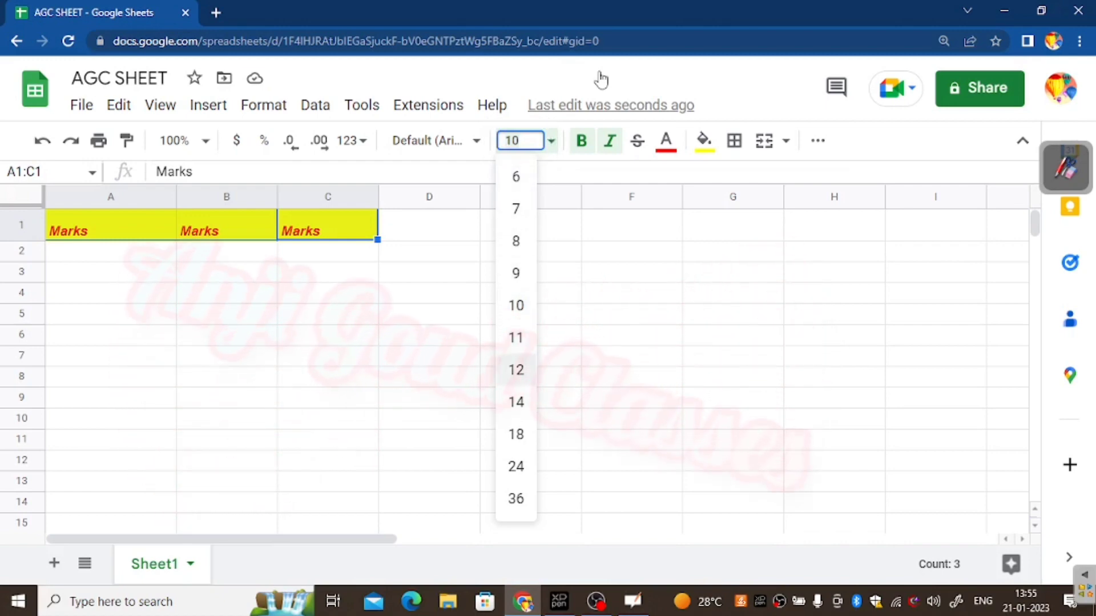
pyautogui.press('Return')
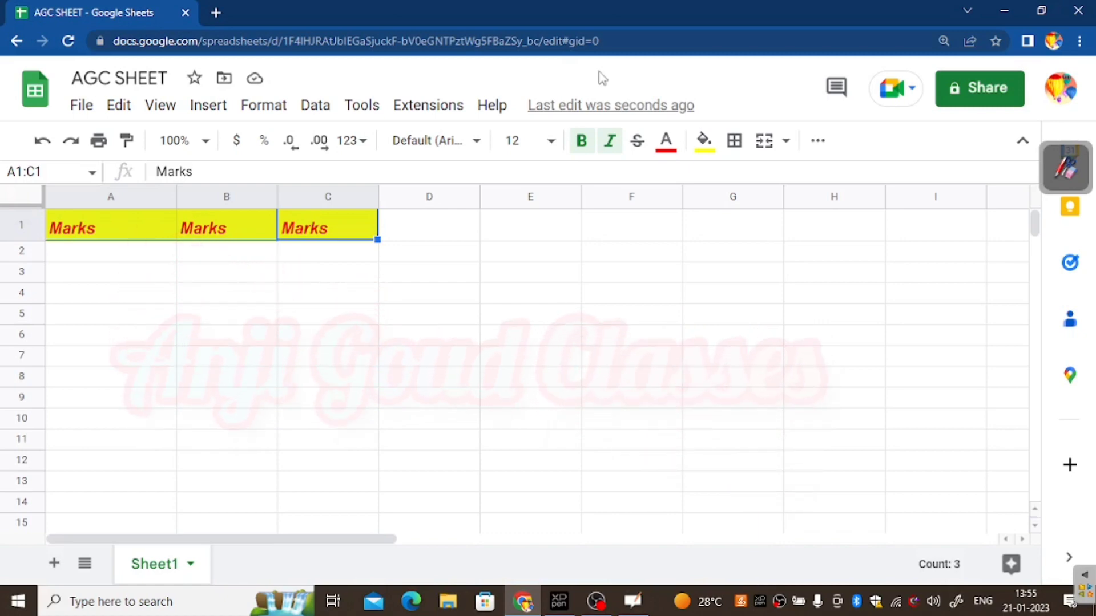
# Step: Undo the formatting of A1:C1 and the fill that overwrote the headings in A1 and B1
pyautogui.hotkey('ctrl', 'z')
pyautogui.hotkey('ctrl', 'z')
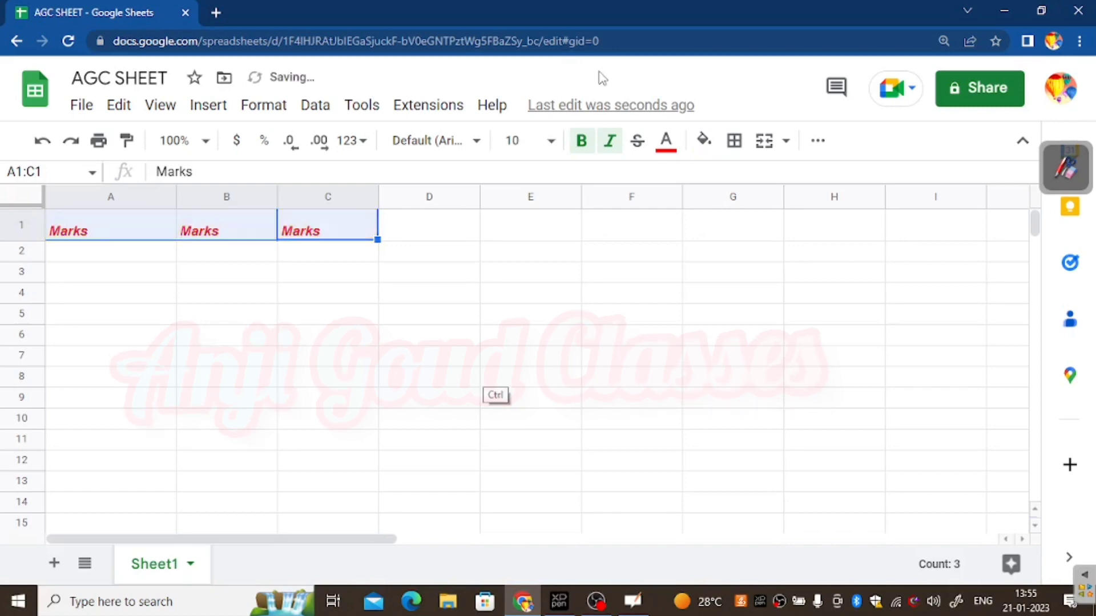
pyautogui.hotkey('ctrl', 'z')
pyautogui.hotkey('ctrl', 'y')
pyautogui.hotkey('ctrl', 'z')
pyautogui.hotkey('ctrl', 'z')
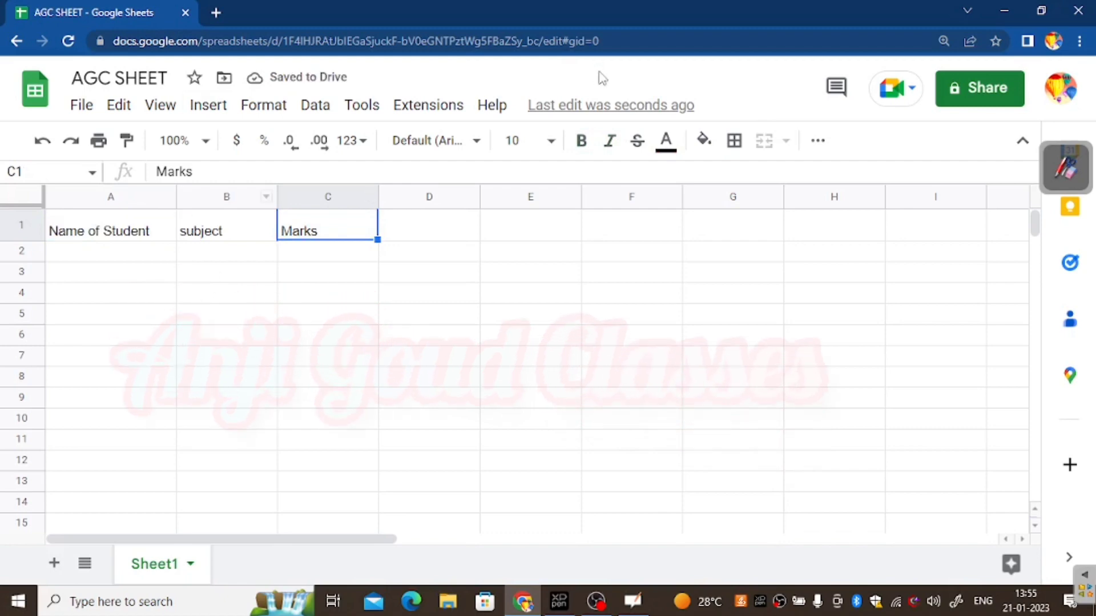
# Step: Try to select the headings from A1 to C1 and undo the accidental fill of "Name of Student"
pyautogui.press('Left')
pyautogui.press('Left')
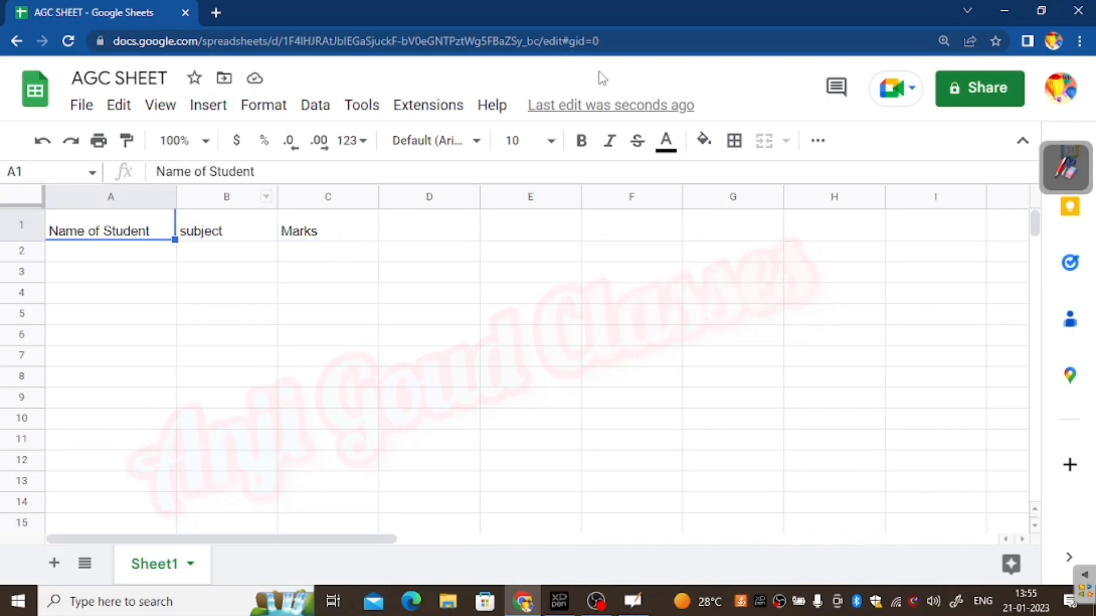
pyautogui.moveTo(174, 240); pyautogui.dragTo(354, 235)
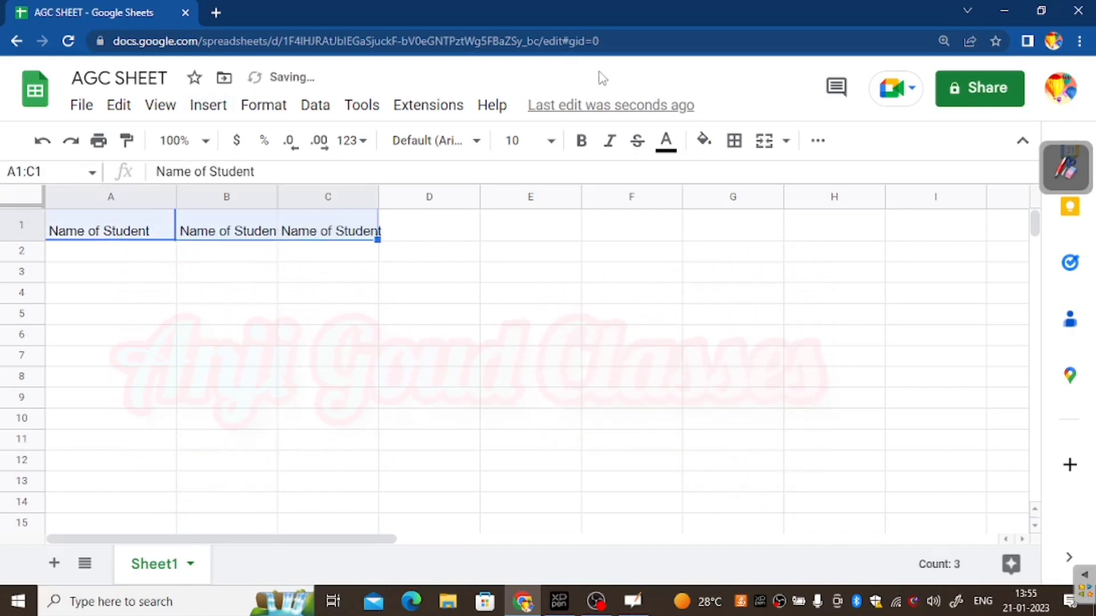
pyautogui.hotkey('ctrl', 'z')
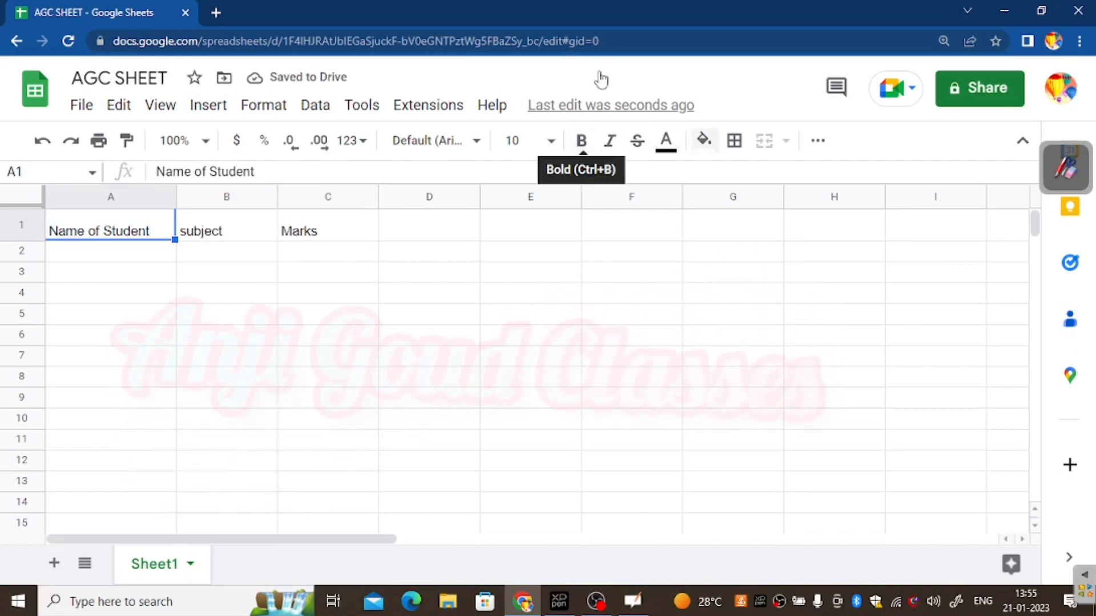
# Step: Fill the "Name of Student" cell A1 with red and the "subject" cell B1 with yellow
pyautogui.click(703, 140)
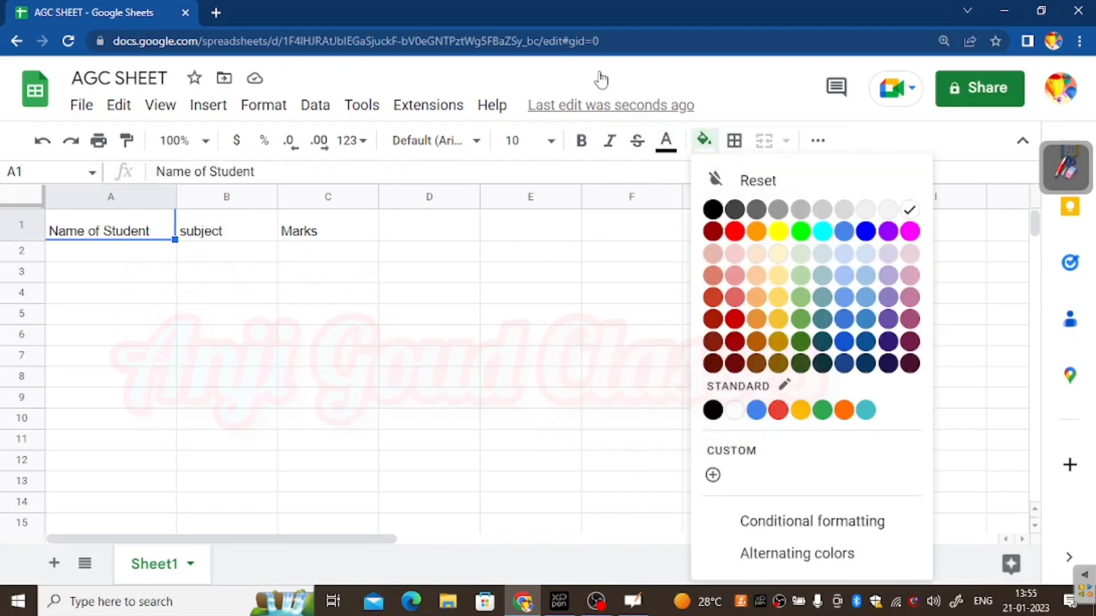
pyautogui.click(734, 231)
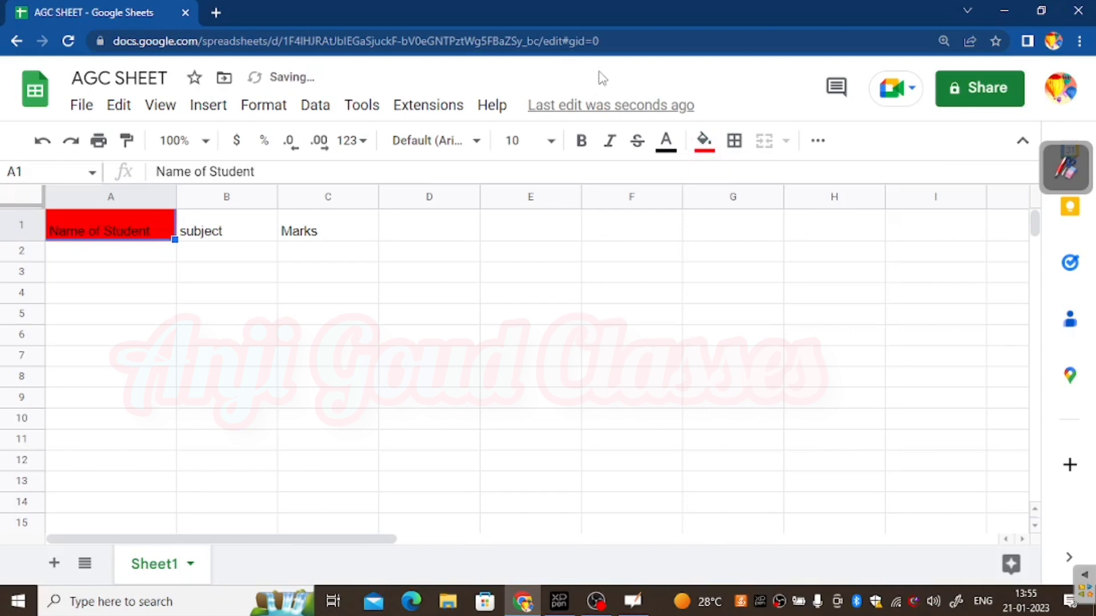
pyautogui.press('Right')
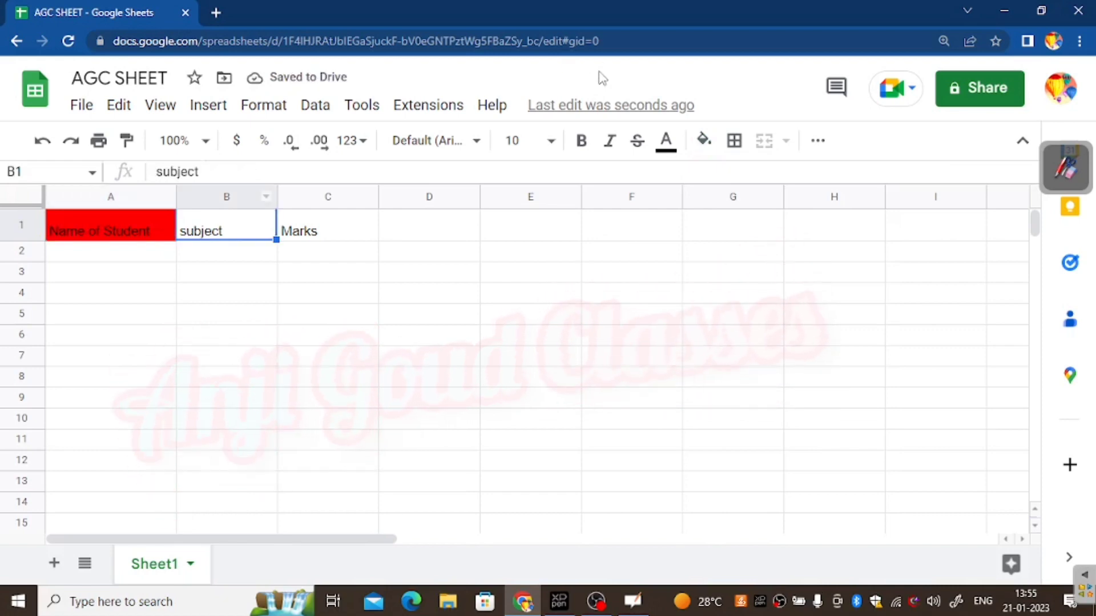
pyautogui.click(666, 141)
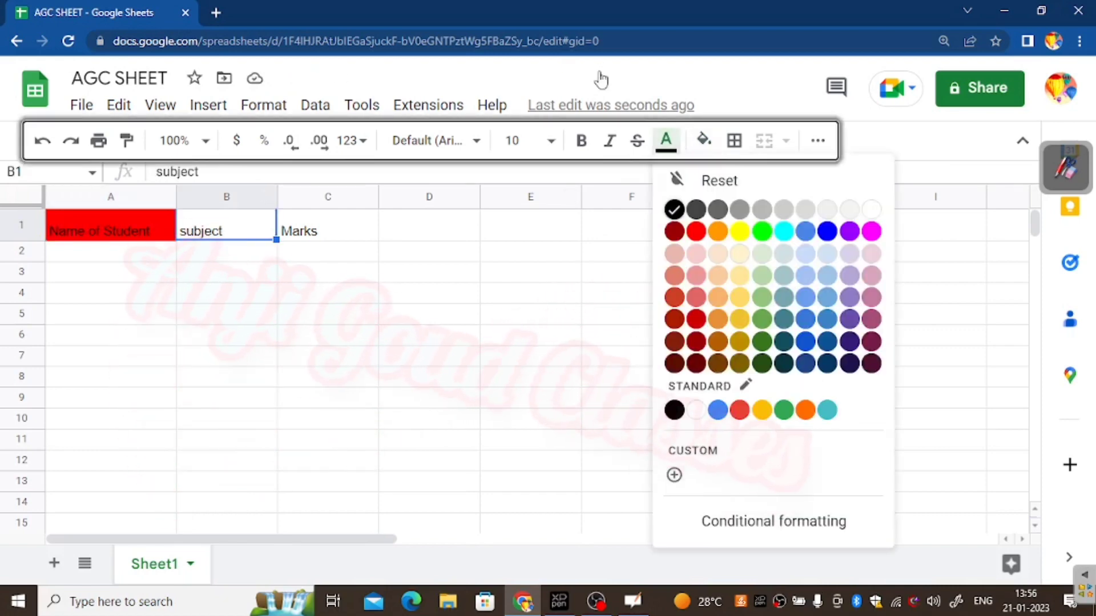
pyautogui.click(704, 141)
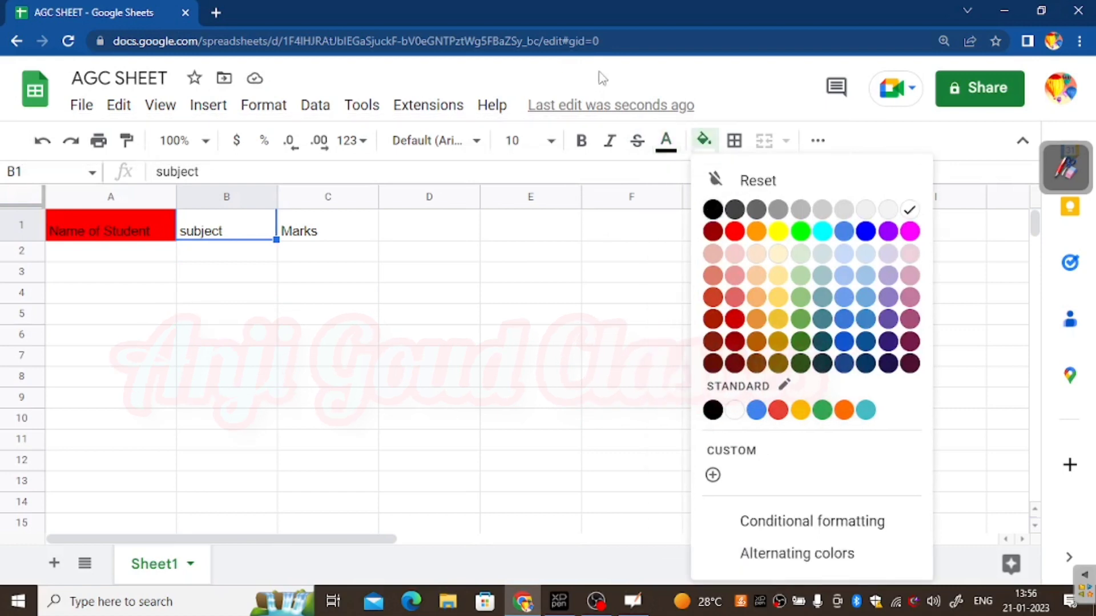
pyautogui.click(779, 231)
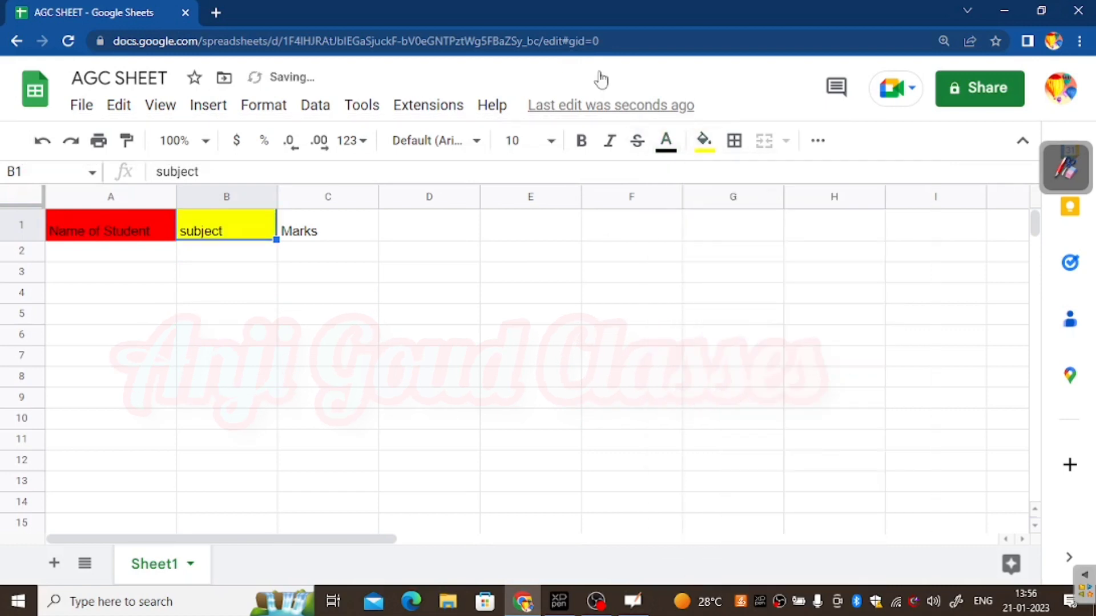
# Step: Fill the "Marks" cell C1 with cyan and set its text colour to red
pyautogui.press('Right')
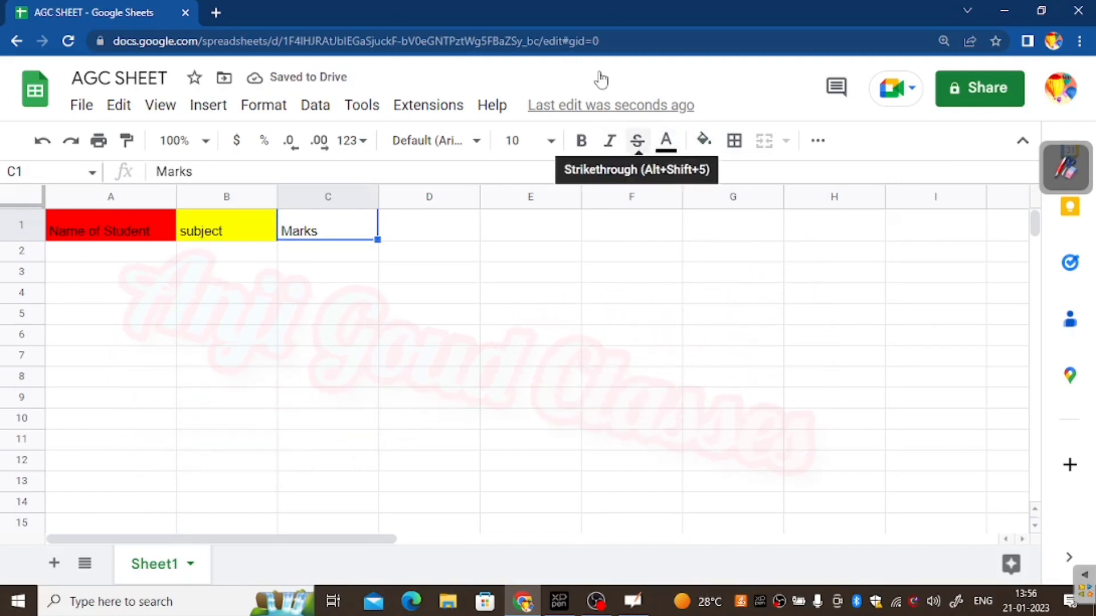
pyautogui.click(703, 140)
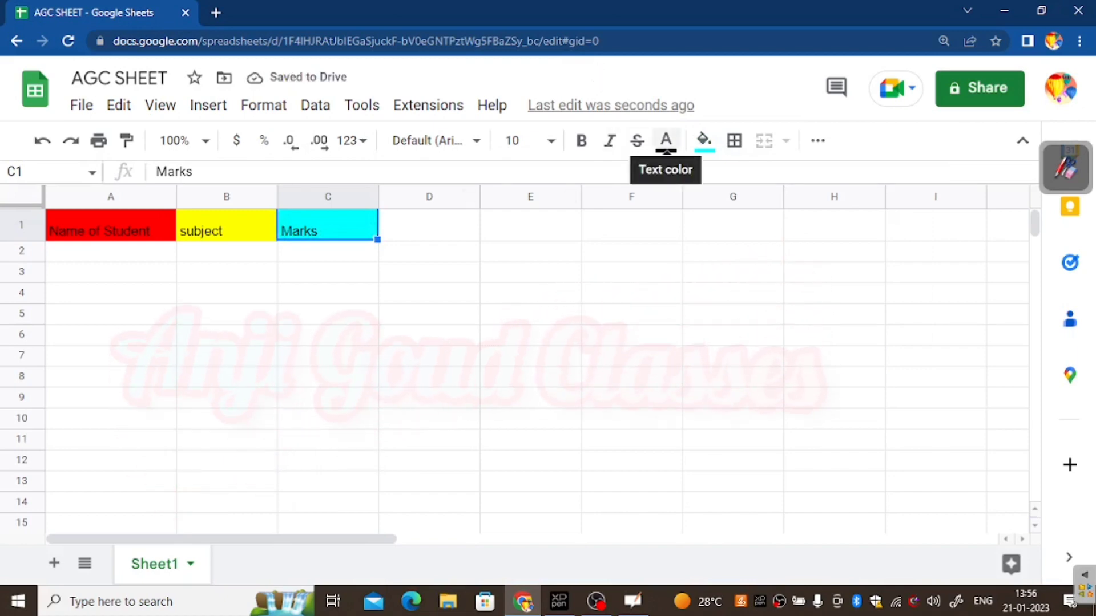
pyautogui.click(665, 141)
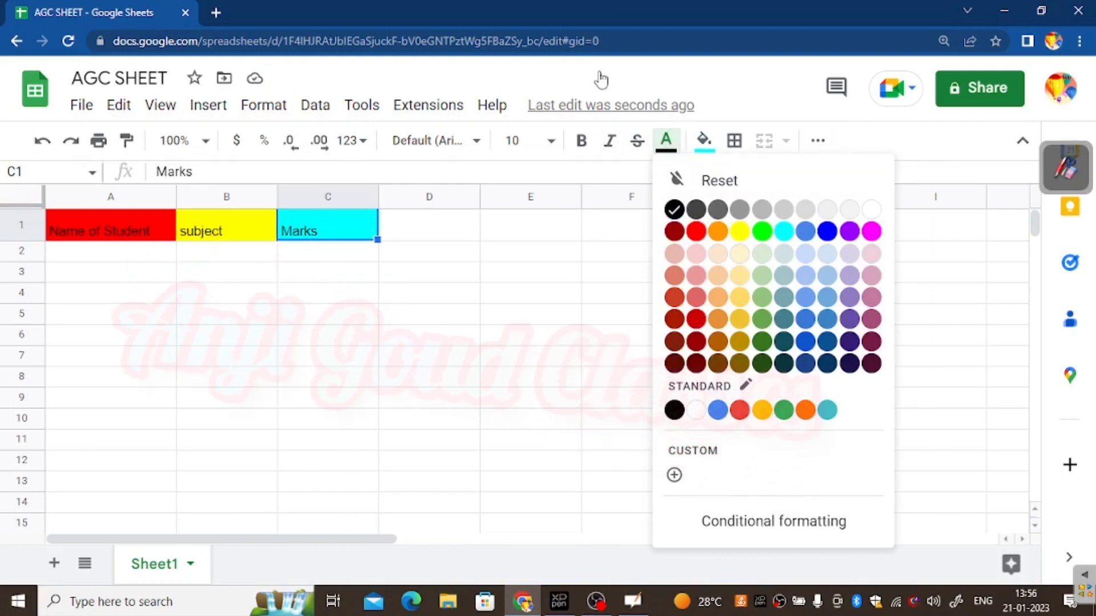
pyautogui.click(696, 231)
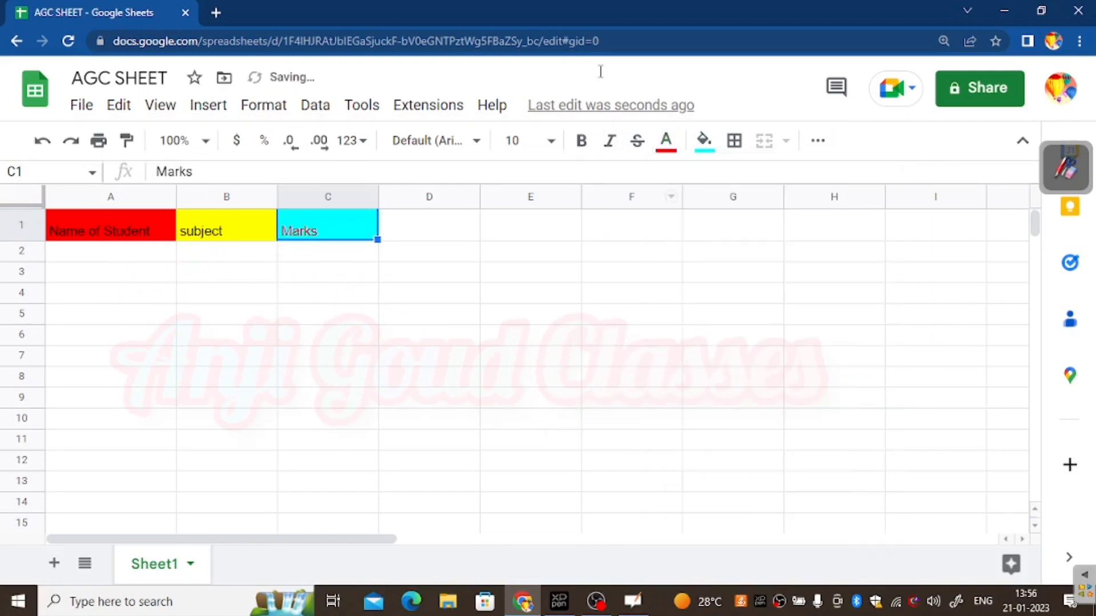
# Step: Set the "Marks" heading in C1 to font size 12 and bold
pyautogui.click(520, 140)
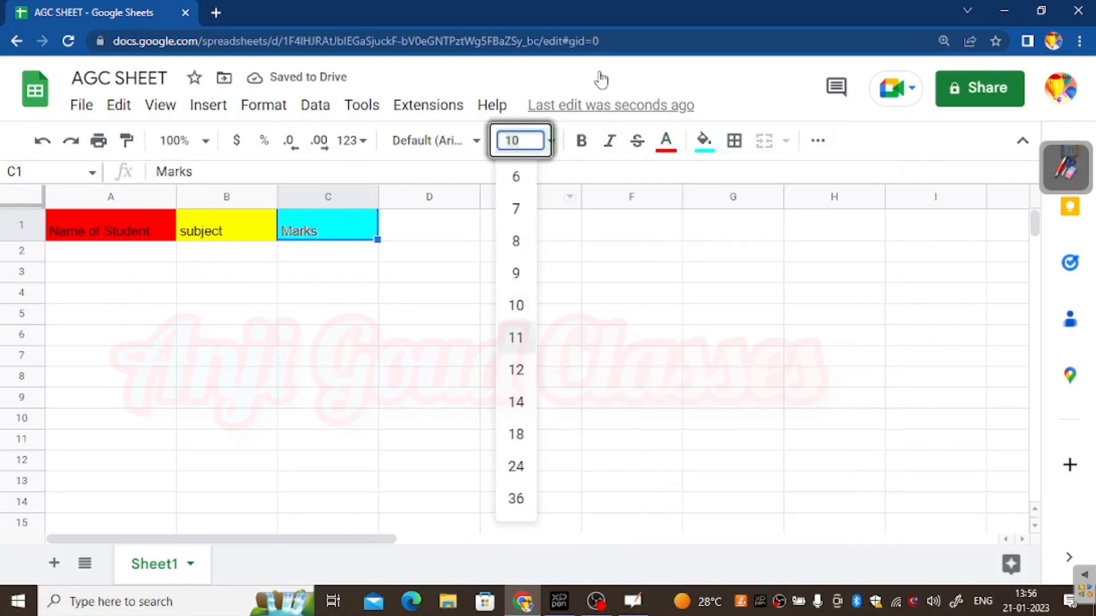
pyautogui.click(515, 370)
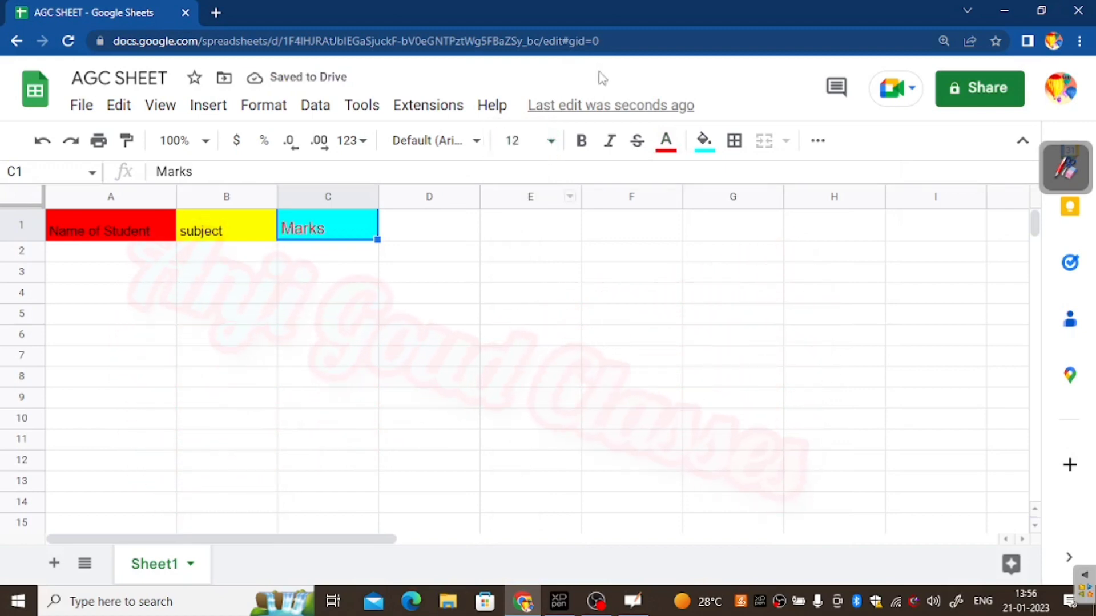
pyautogui.click(581, 140)
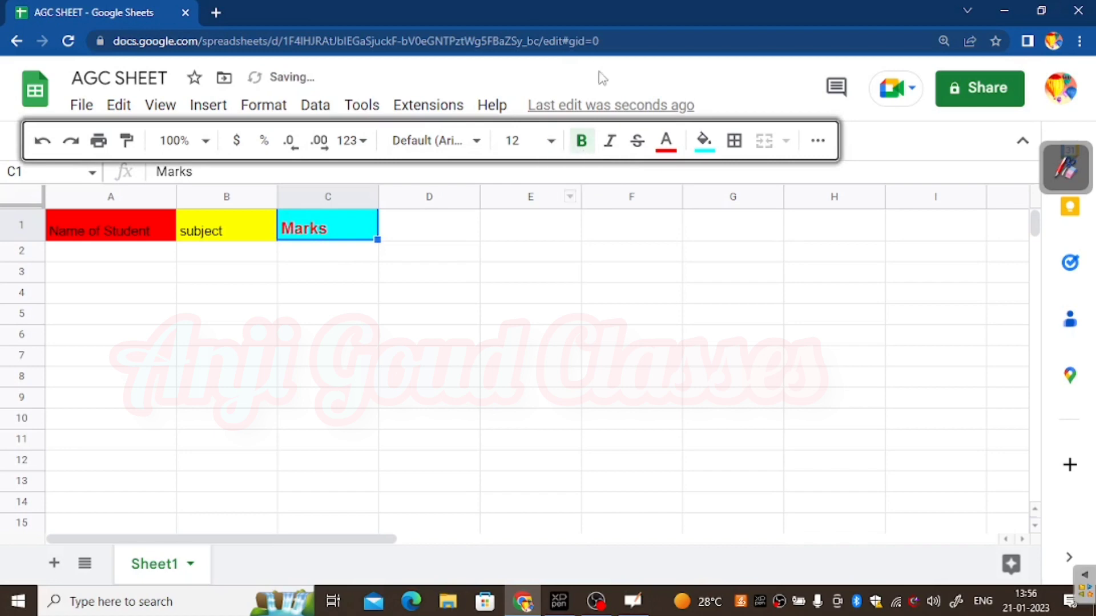
# Step: Set the "subject" heading in B1 to font size 12 and bold
pyautogui.press('Left')
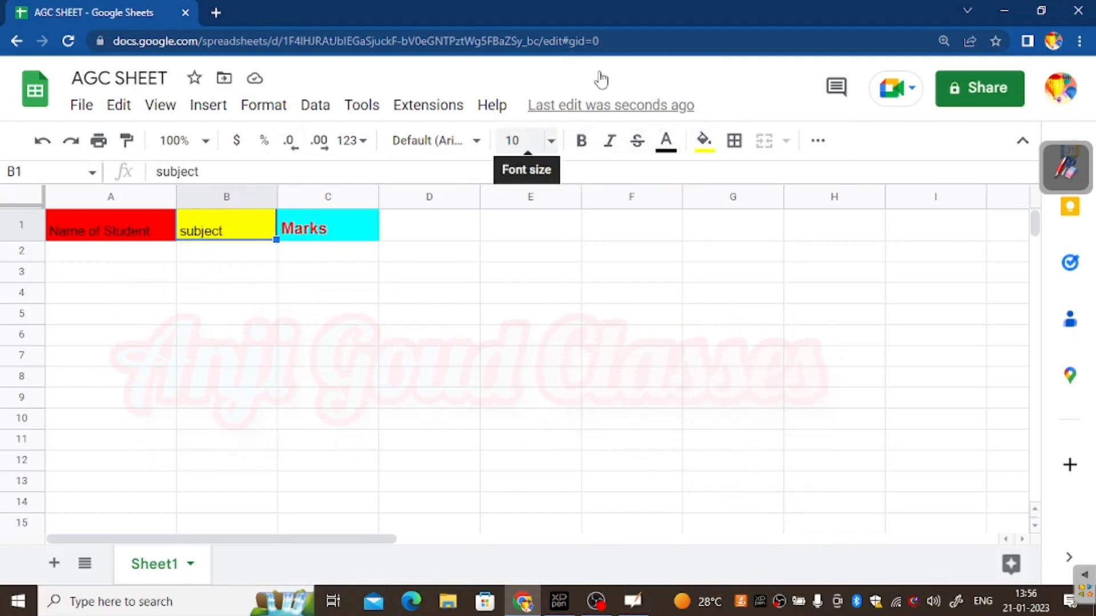
pyautogui.press('Down')
pyautogui.press('Down')
pyautogui.press('Down')
pyautogui.press('Return')
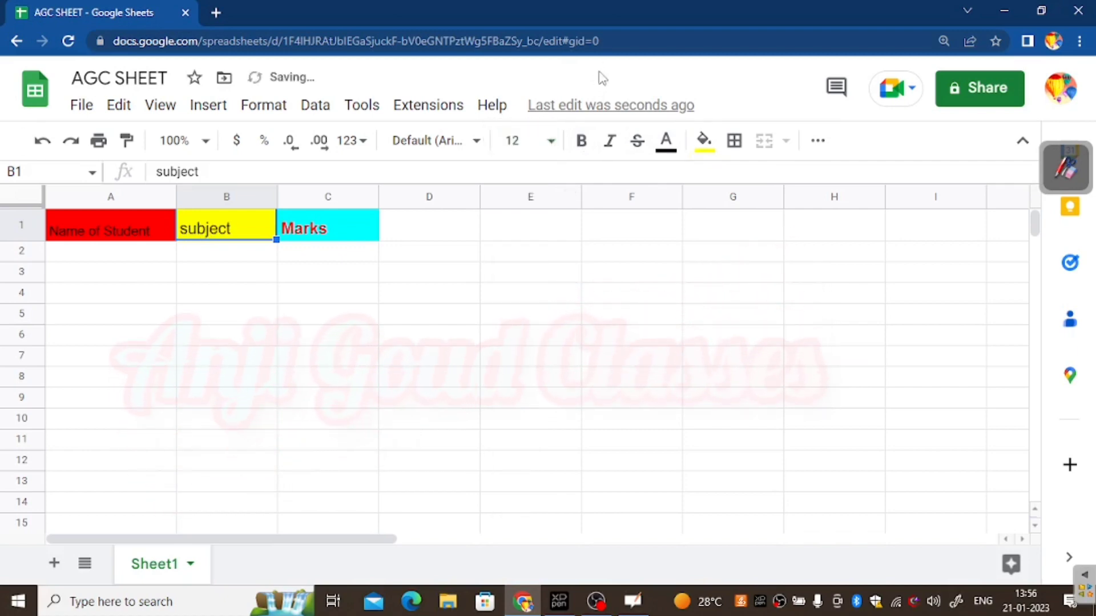
pyautogui.press('Return')
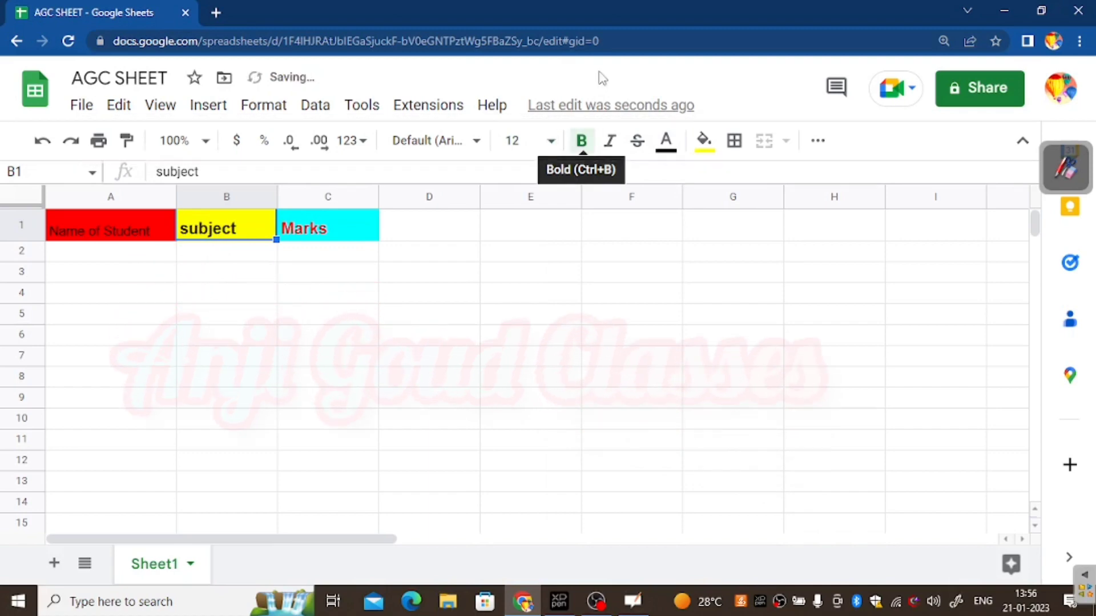
# Step: Set the text colour of the "subject" heading in B1 to blue
pyautogui.press('Right')
pyautogui.press('Right')
pyautogui.press('Right')
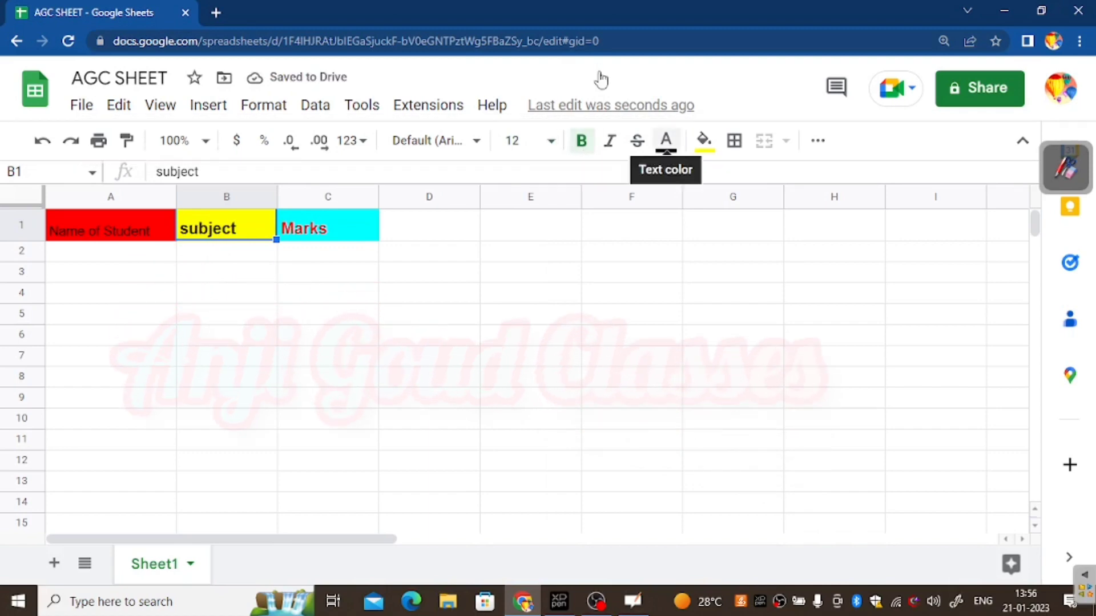
pyautogui.press('Return')
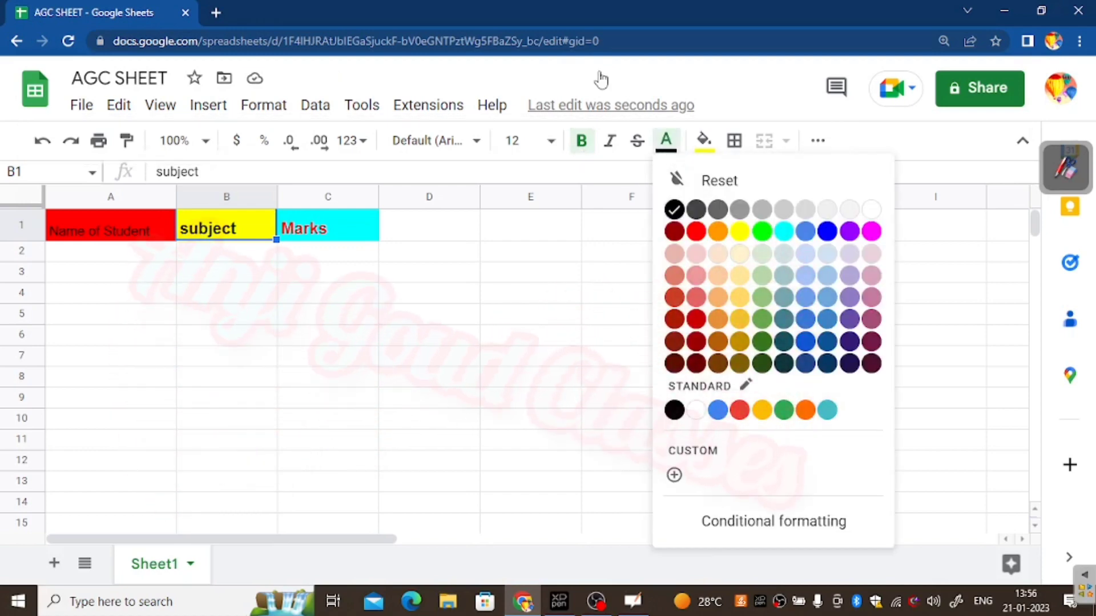
pyautogui.press('Return')
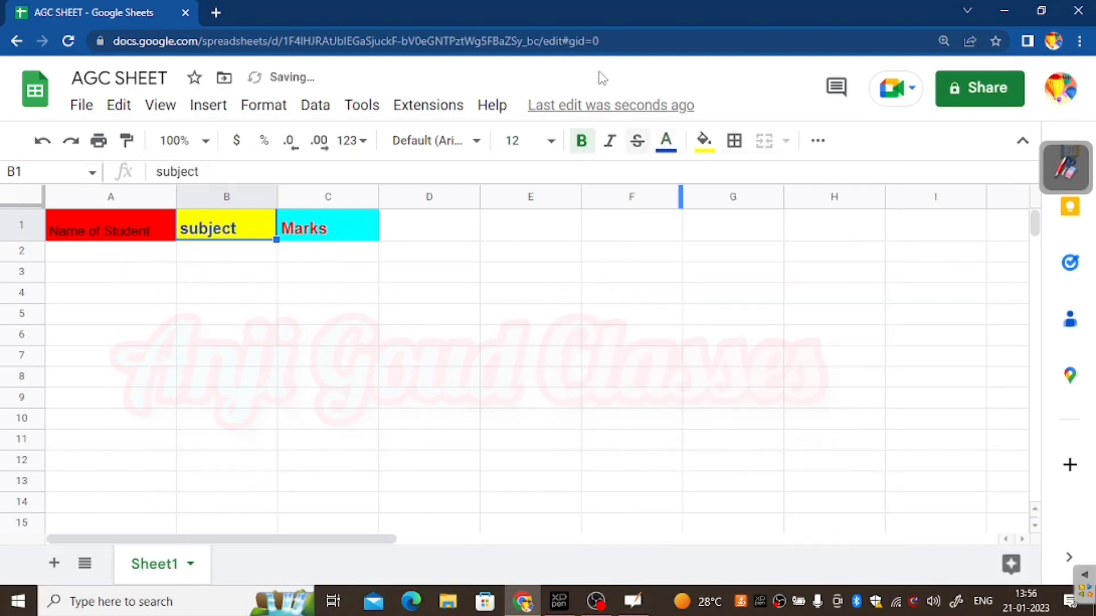
# Step: Set the "Name of Student" heading in A1 to font size 12 and bold
pyautogui.press('Left')
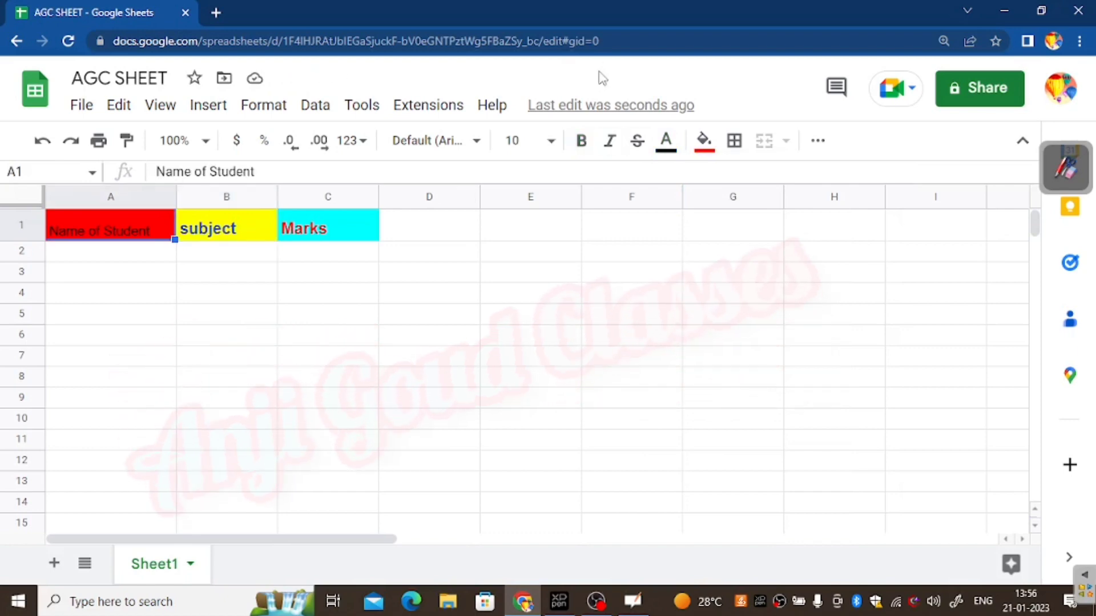
pyautogui.press('Return')
pyautogui.press('Down')
pyautogui.press('Down')
pyautogui.press('Return')
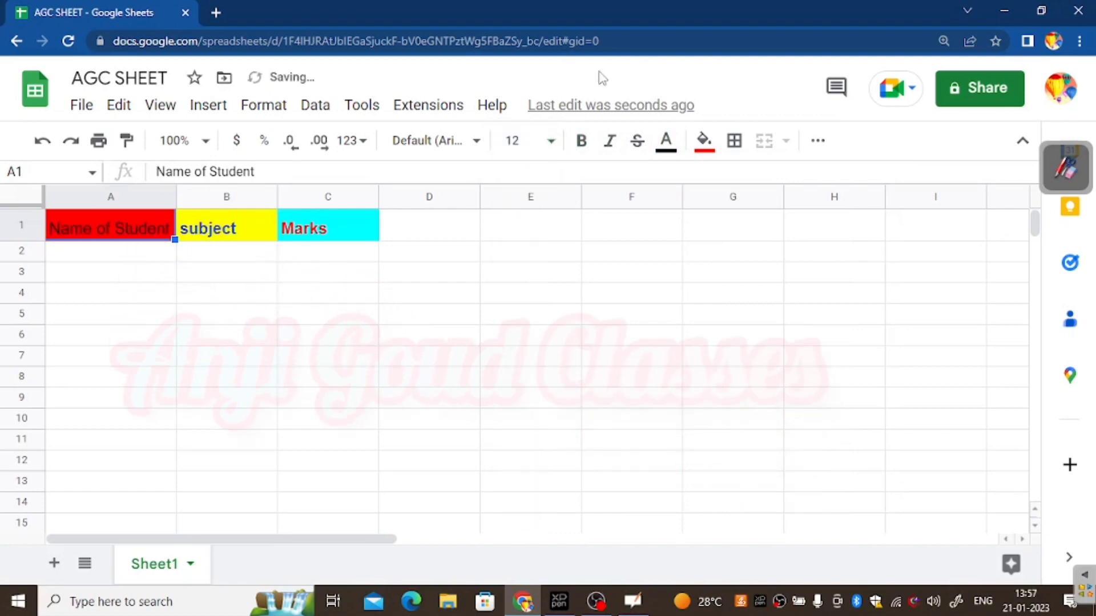
pyautogui.hotkey('ctrl', 'b')
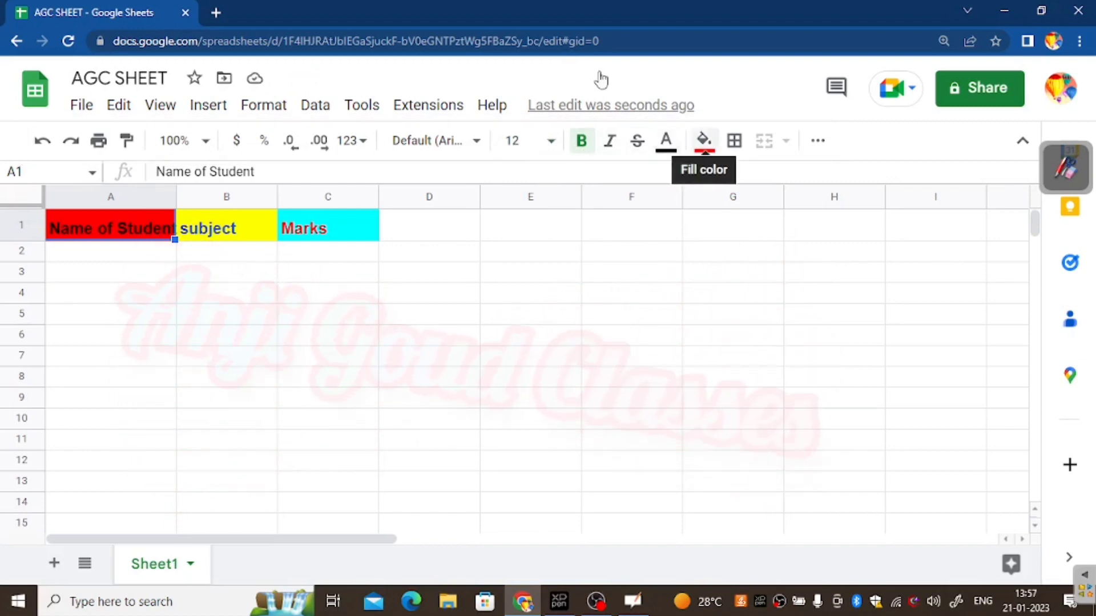
# Step: Set the "Name of Student" heading's text colour to yellow and widen column A to fit the heading
pyautogui.click(665, 140)
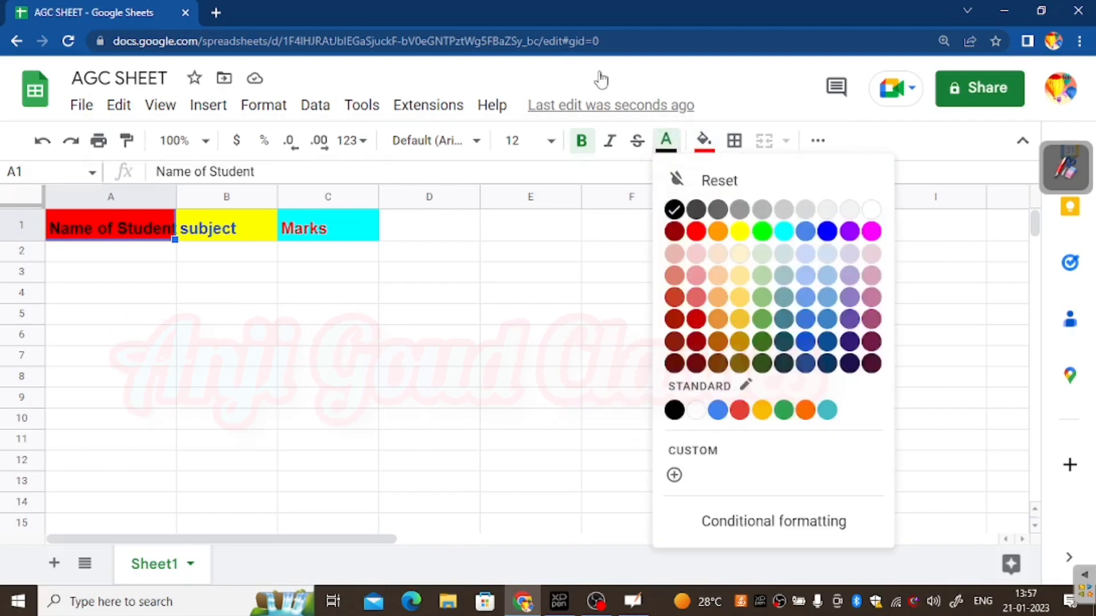
pyautogui.click(739, 231)
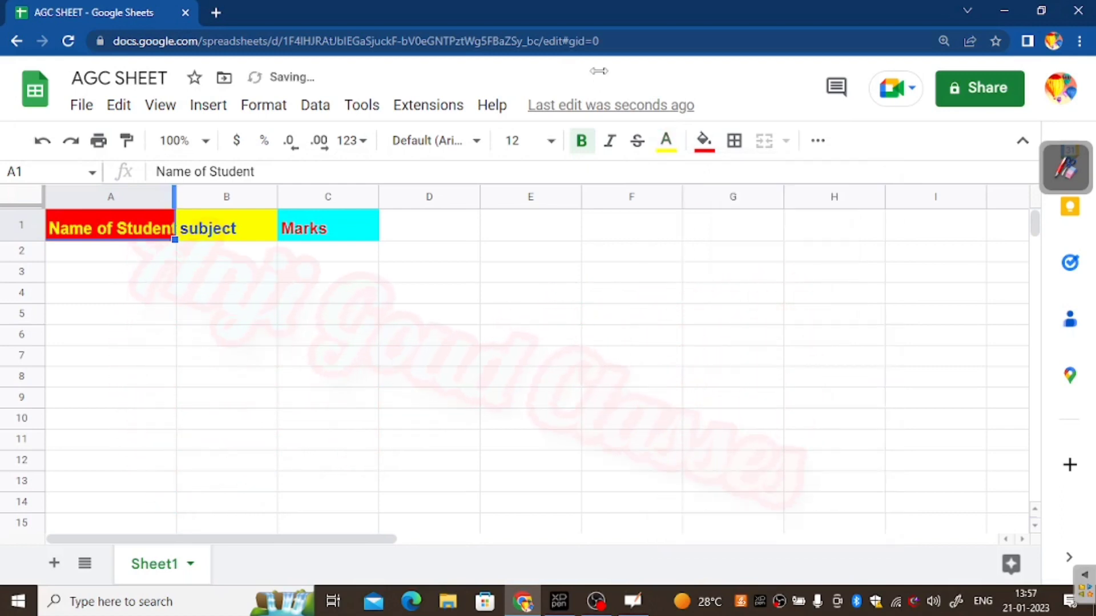
pyautogui.moveTo(177, 196); pyautogui.dragTo(199, 196)
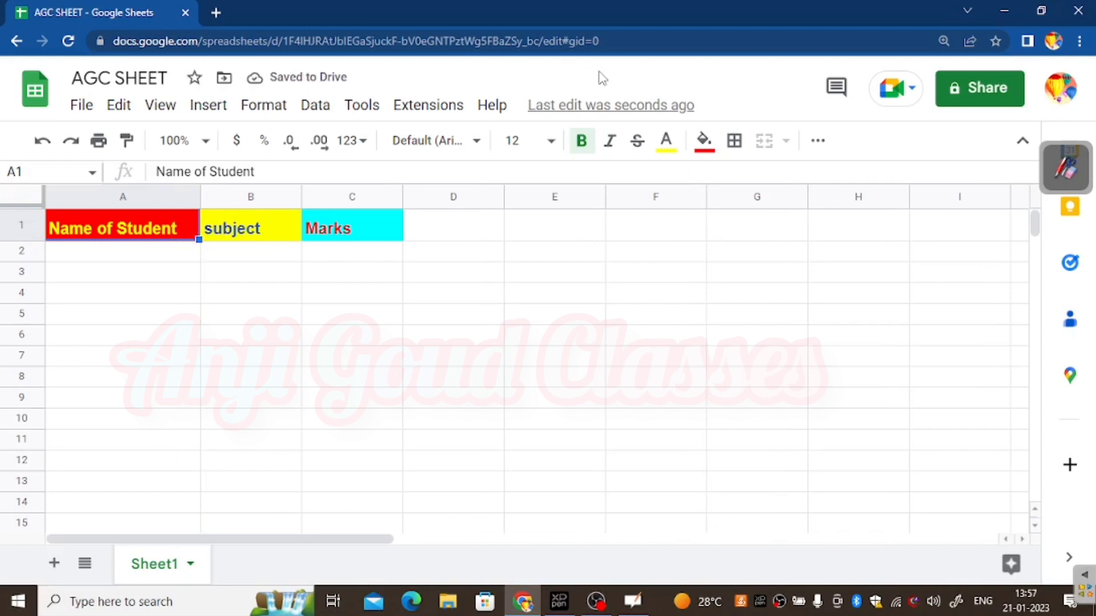
# Step: Enter the first four students' names in cells A2 to A5
pyautogui.press('Down')
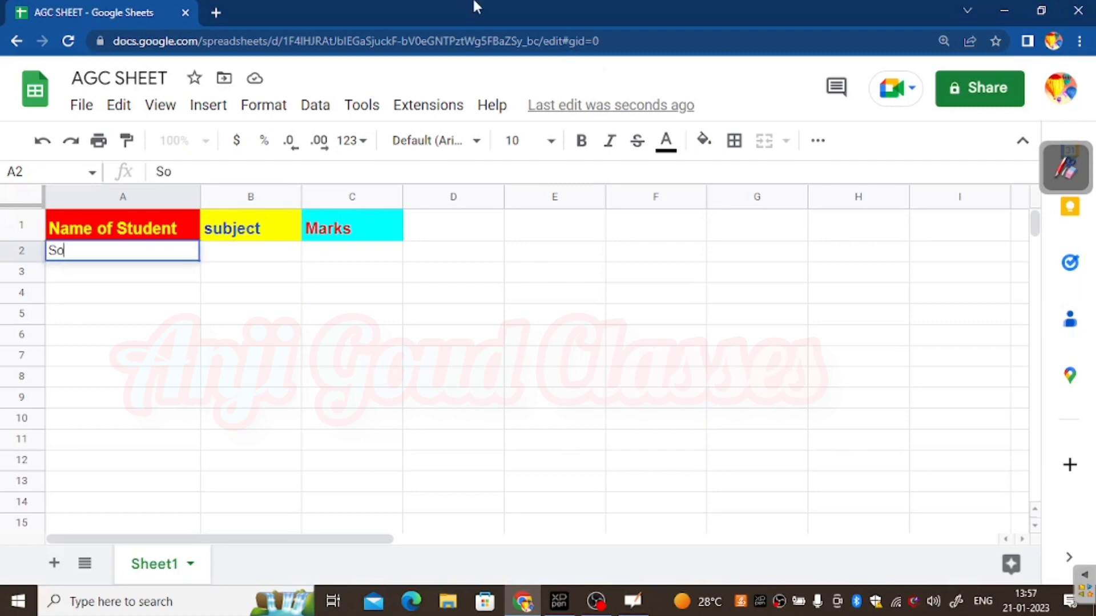
pyautogui.write('ath')
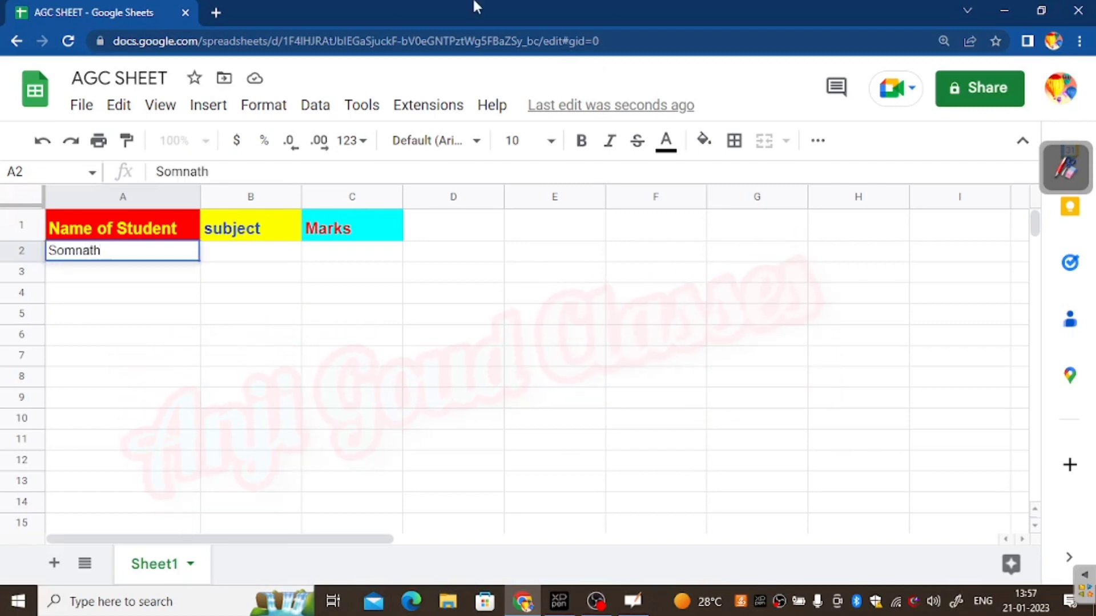
pyautogui.press('Return')
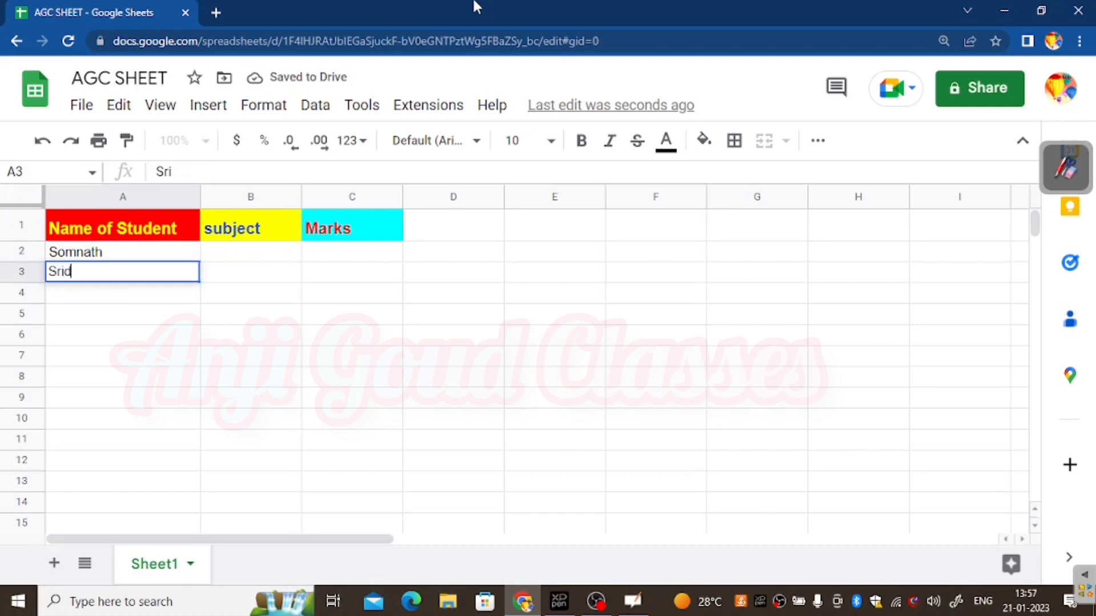
pyautogui.write('Sridhar')
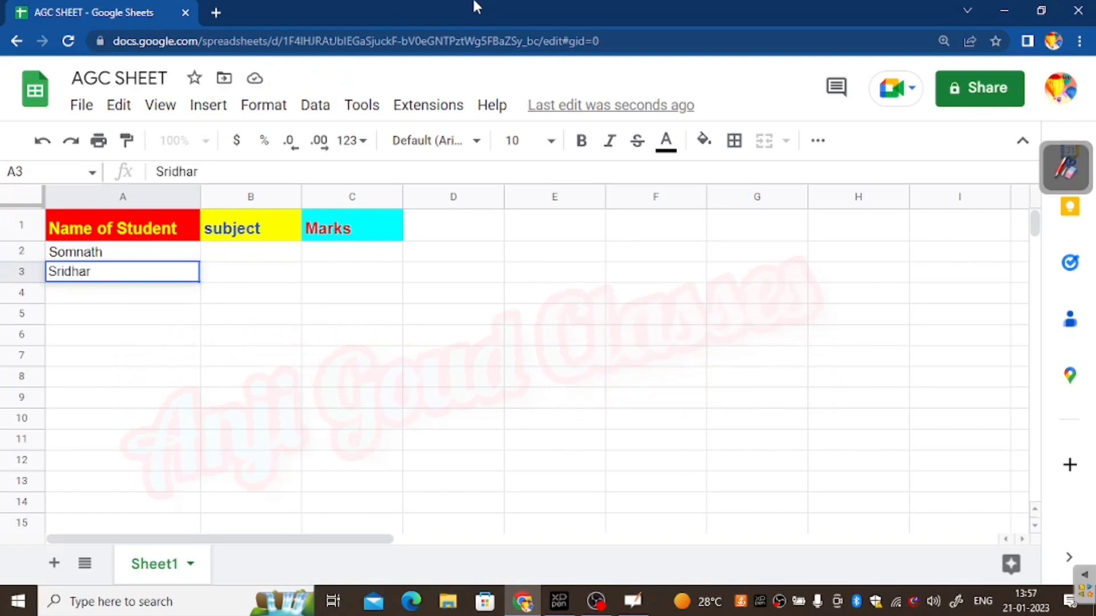
pyautogui.press('Return')
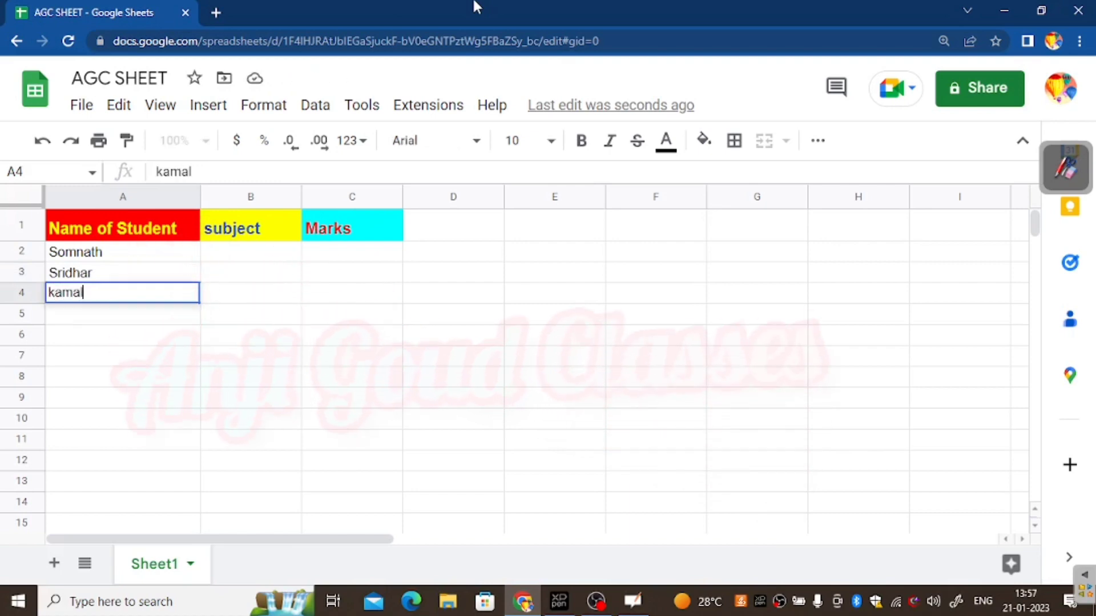
pyautogui.press('Return')
pyautogui.write('vimal')
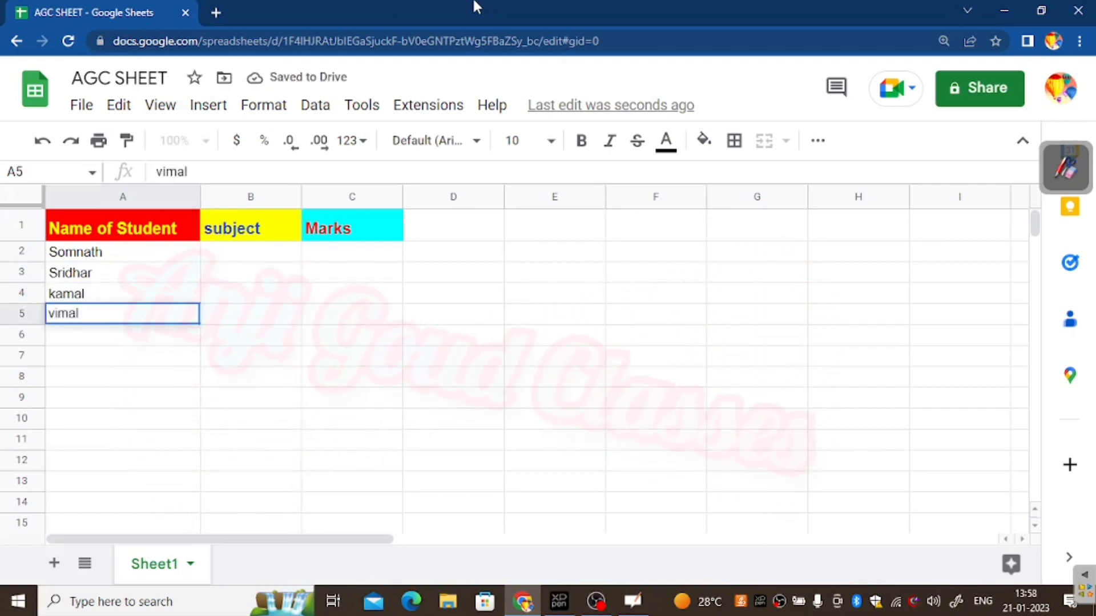
pyautogui.press('Return')
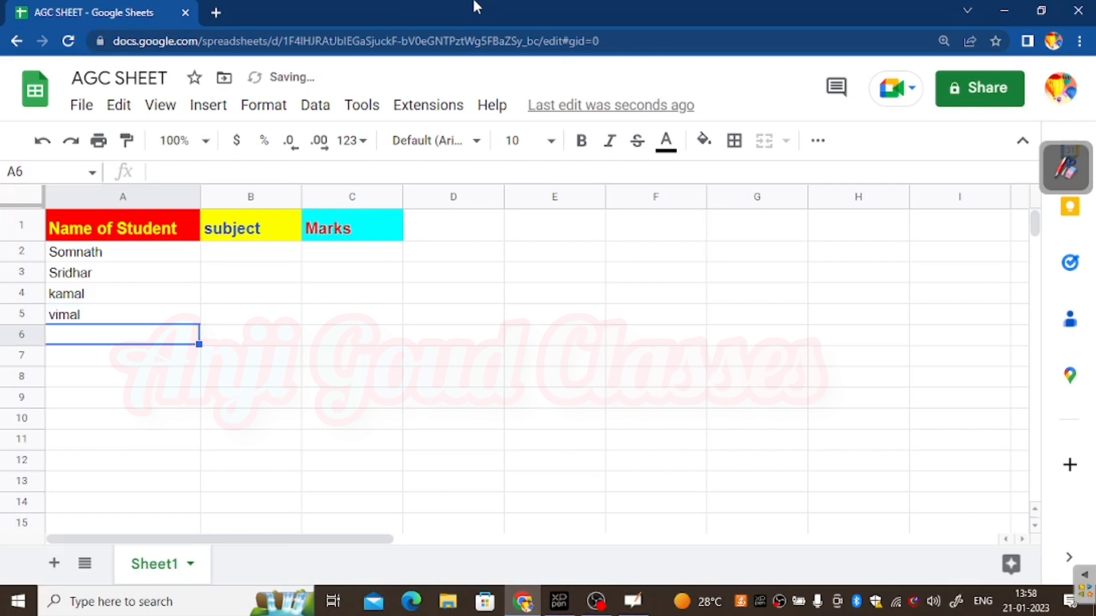
# Step: Enter four more students' names in cells A6 to A9
pyautogui.write('Laha')
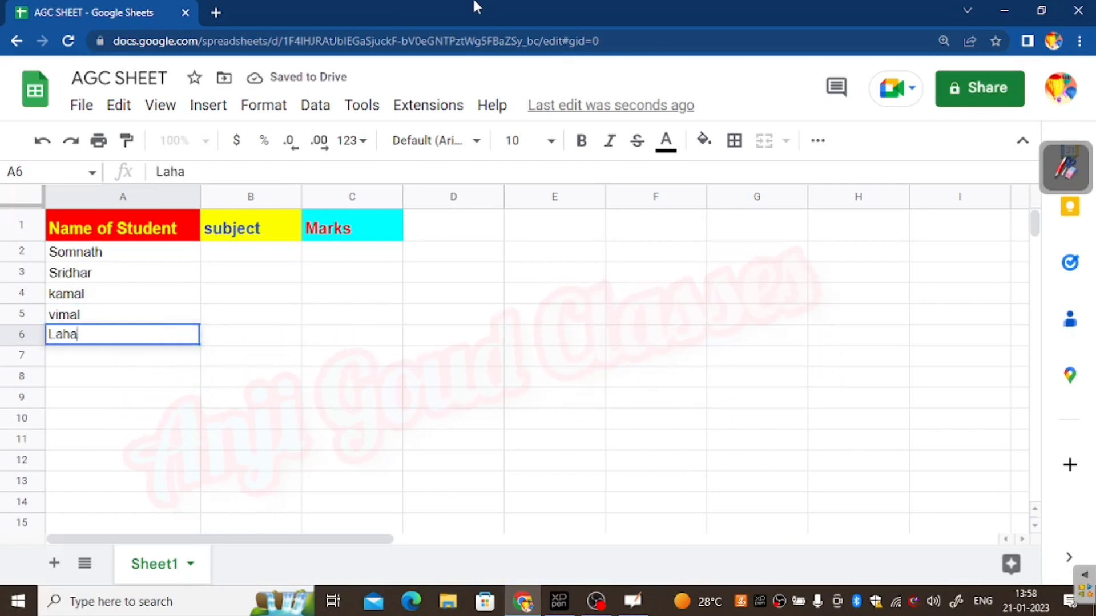
pyautogui.write('ri')
pyautogui.press('Return')
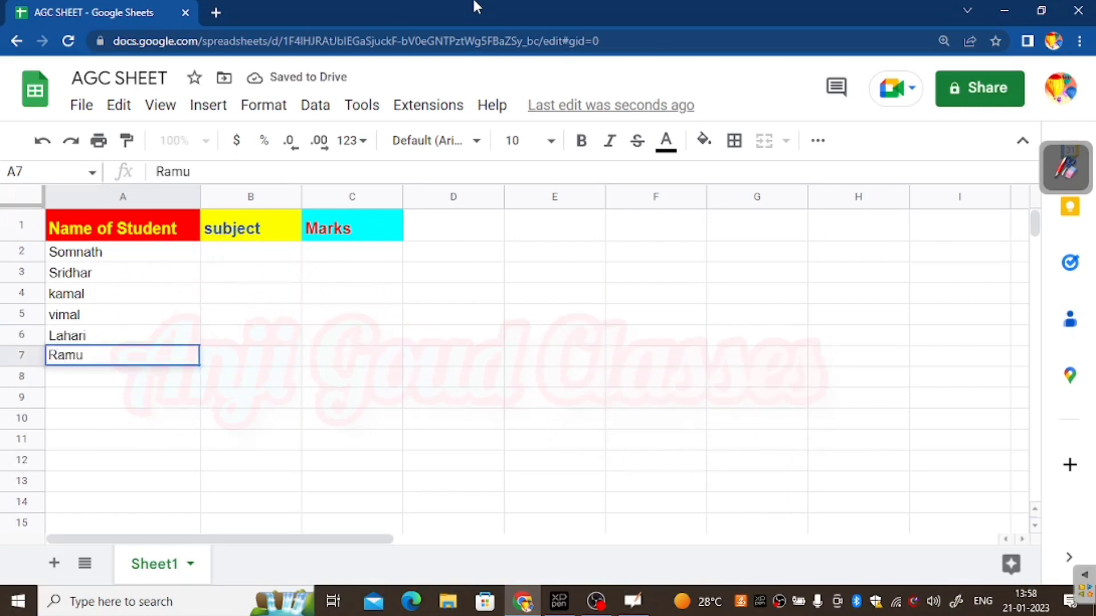
pyautogui.press('Return')
pyautogui.write('Jyothi')
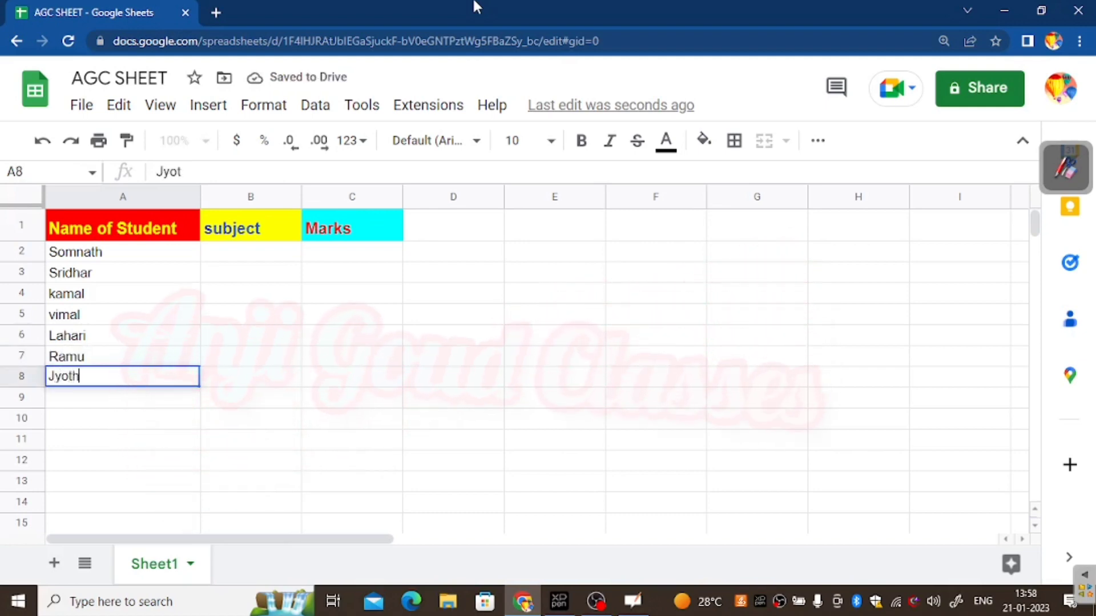
pyautogui.press('Return')
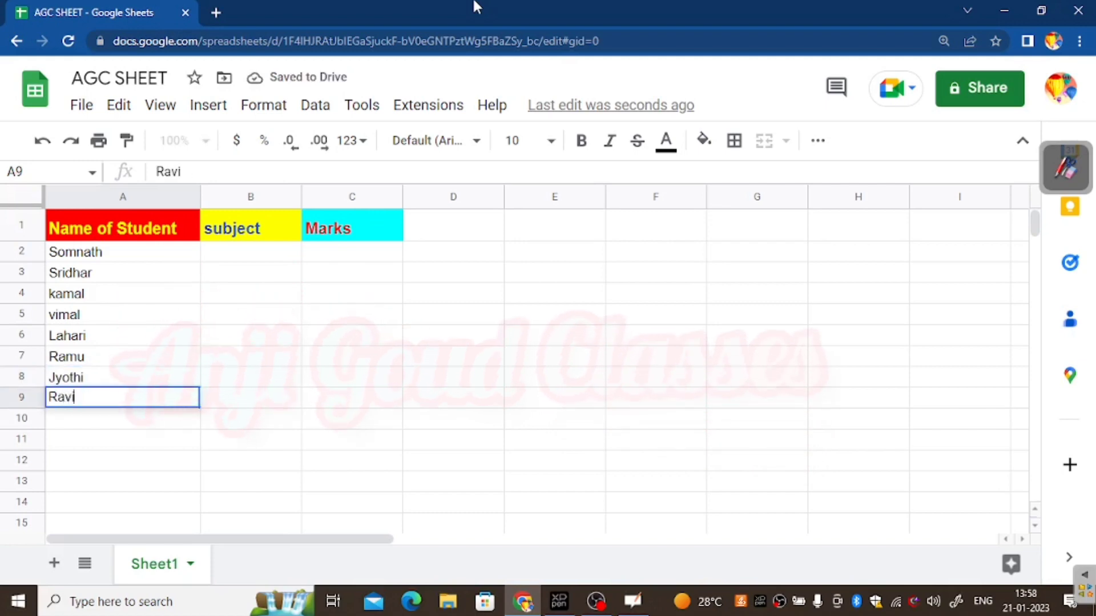
pyautogui.press('Return')
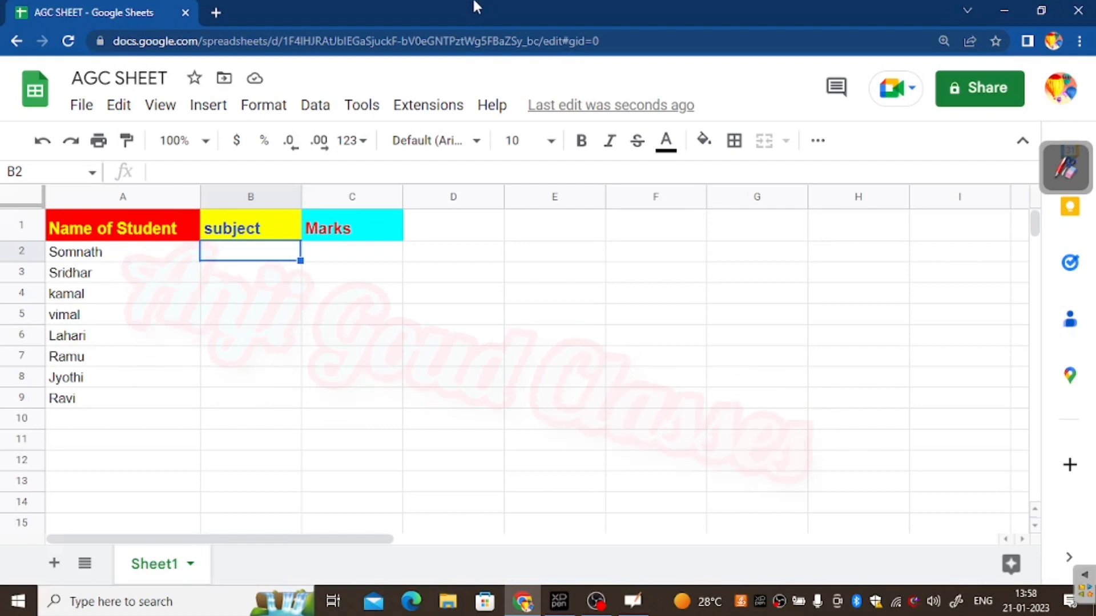
# Step: Enter "Maths" as the first student's subject in cell B2
pyautogui.write('Maths')
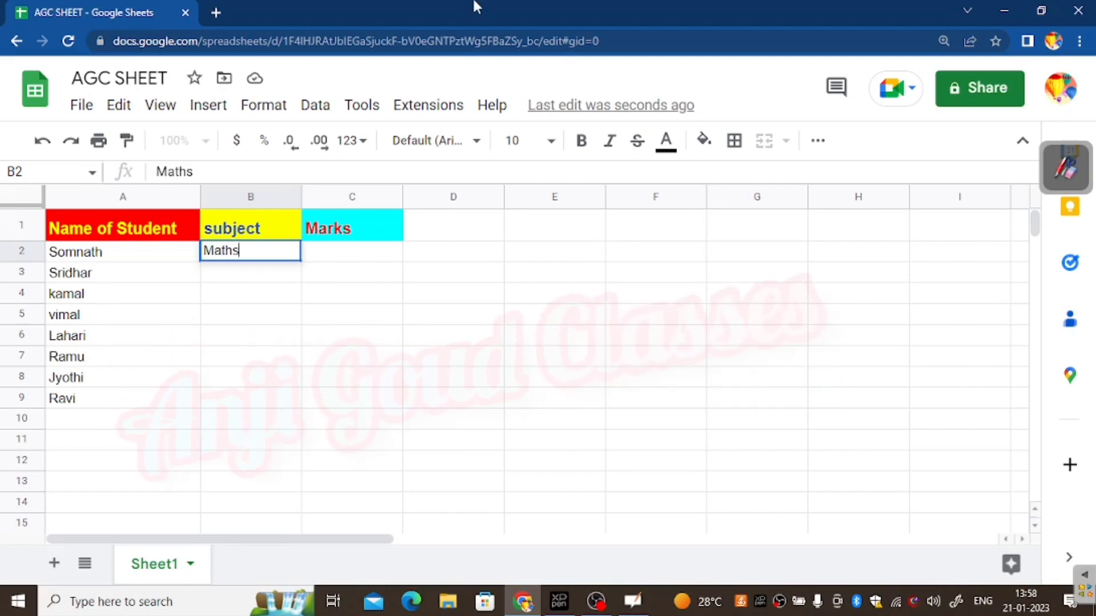
pyautogui.press('Return')
pyautogui.press('Down')
pyautogui.press('Down')
pyautogui.press('Down')
pyautogui.press('Down')
pyautogui.press('Down')
pyautogui.press('Down')
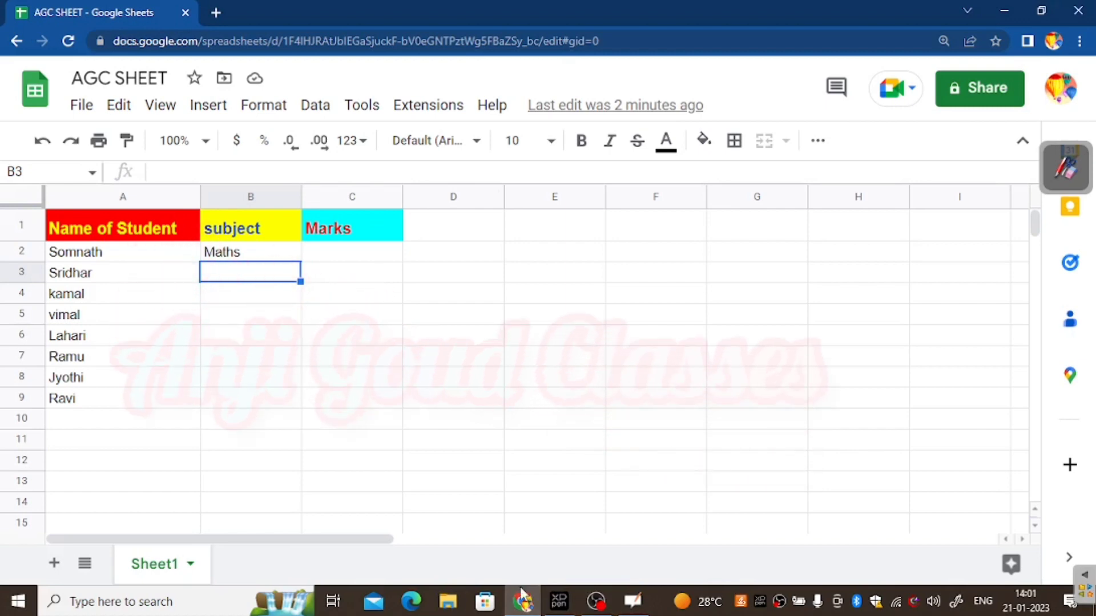
pyautogui.press('Up')
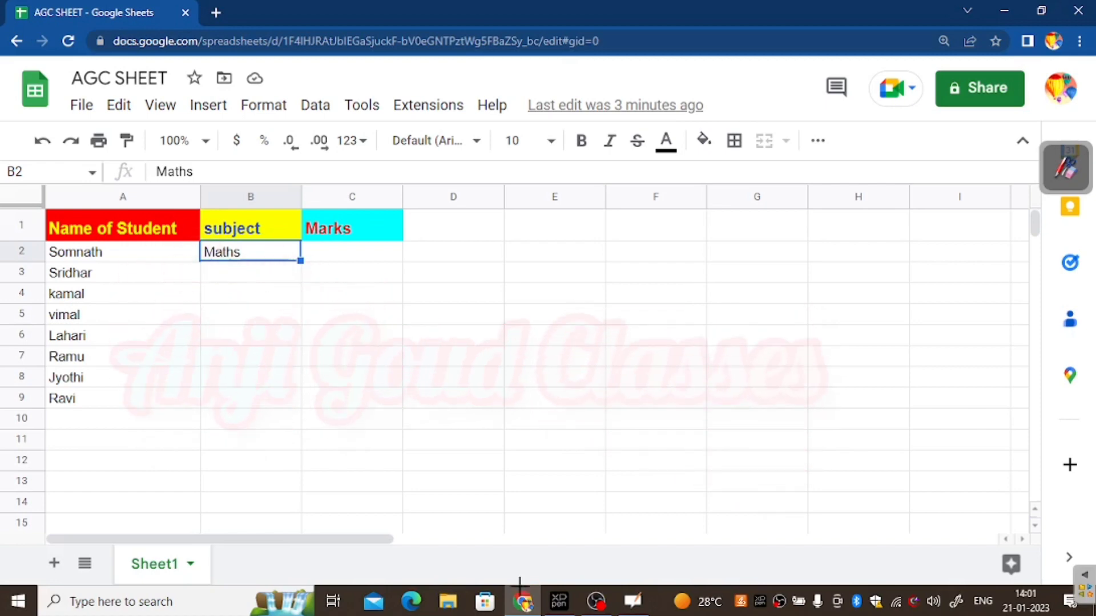
pyautogui.hotkey('shift', 'F10')
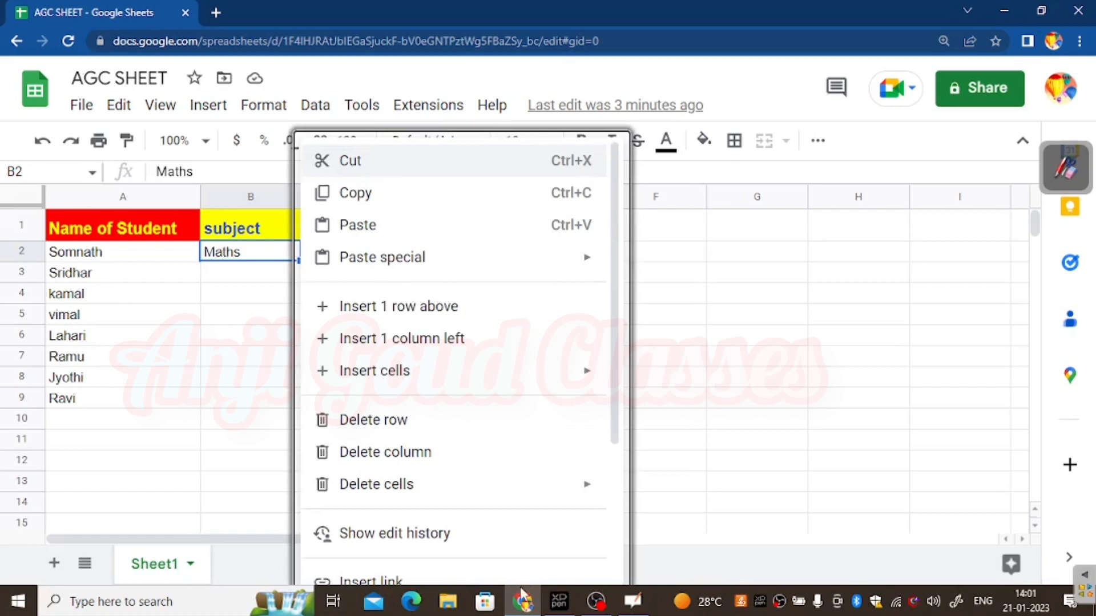
pyautogui.press('Escape')
pyautogui.press('Down')
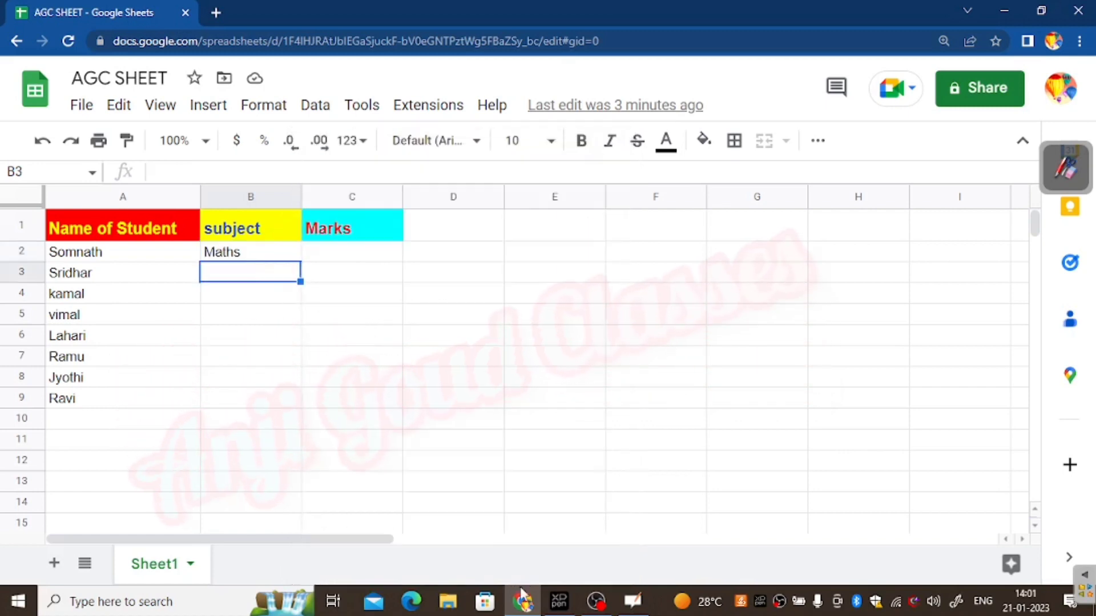
# Step: Fill "Maths" down from B2 to B9 with the fill handle
pyautogui.press('Up')
pyautogui.moveTo(300, 261); pyautogui.dragTo(300, 399)
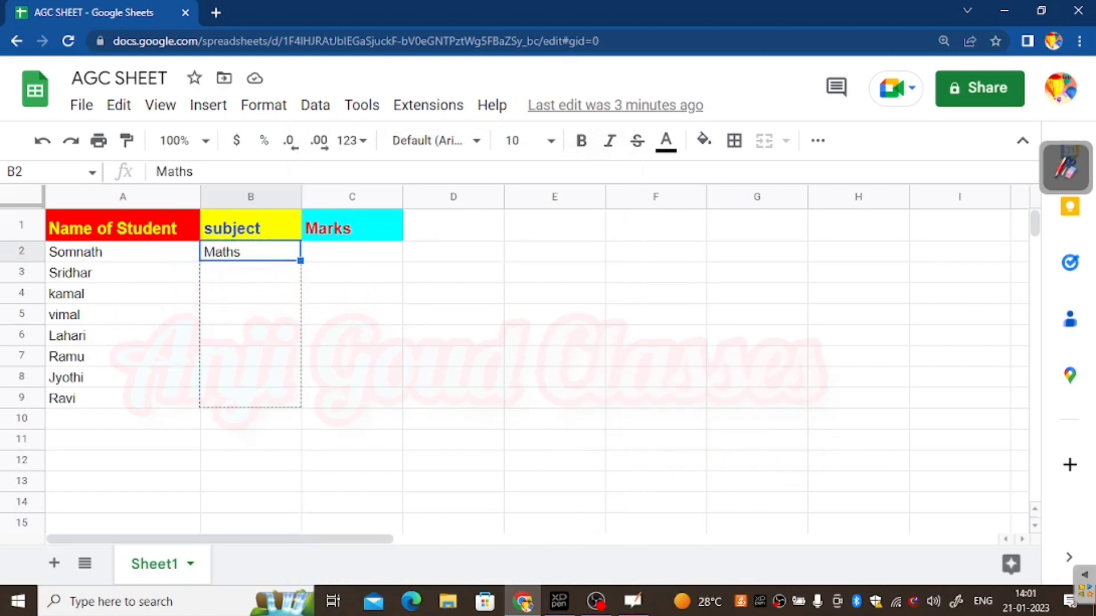
pyautogui.moveTo(520, 582); pyautogui.dragTo(522, 593)
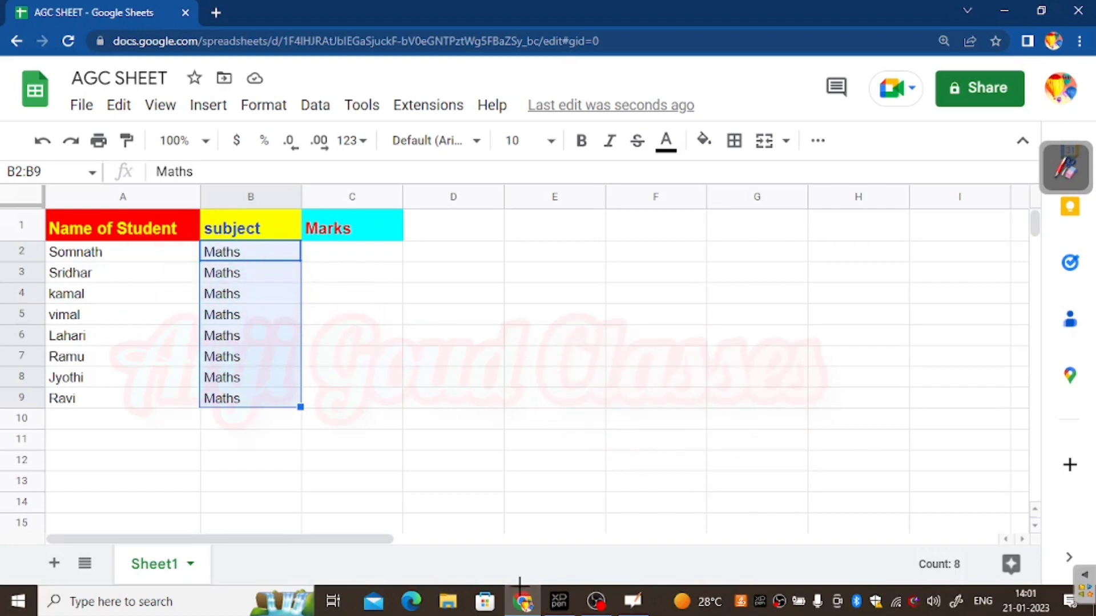
# Step: Extend the "Maths" entries down to B13 and clear the extra entries in B10:B13
pyautogui.moveTo(301, 409); pyautogui.dragTo(301, 484)
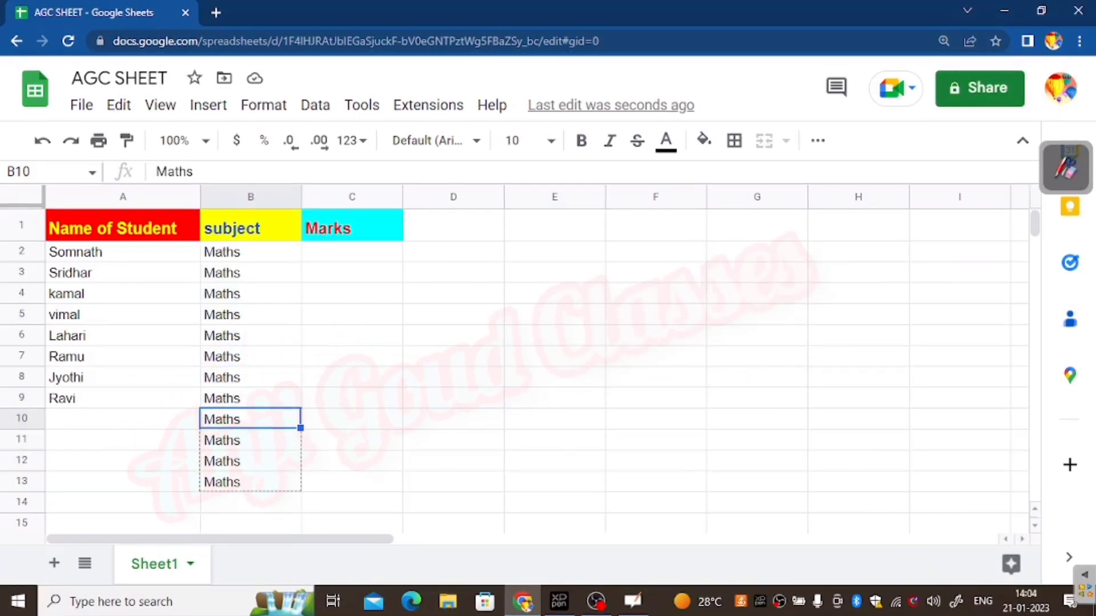
pyautogui.hotkey('shift', 'Down')
pyautogui.hotkey('shift', 'Down')
pyautogui.hotkey('shift', 'Down')
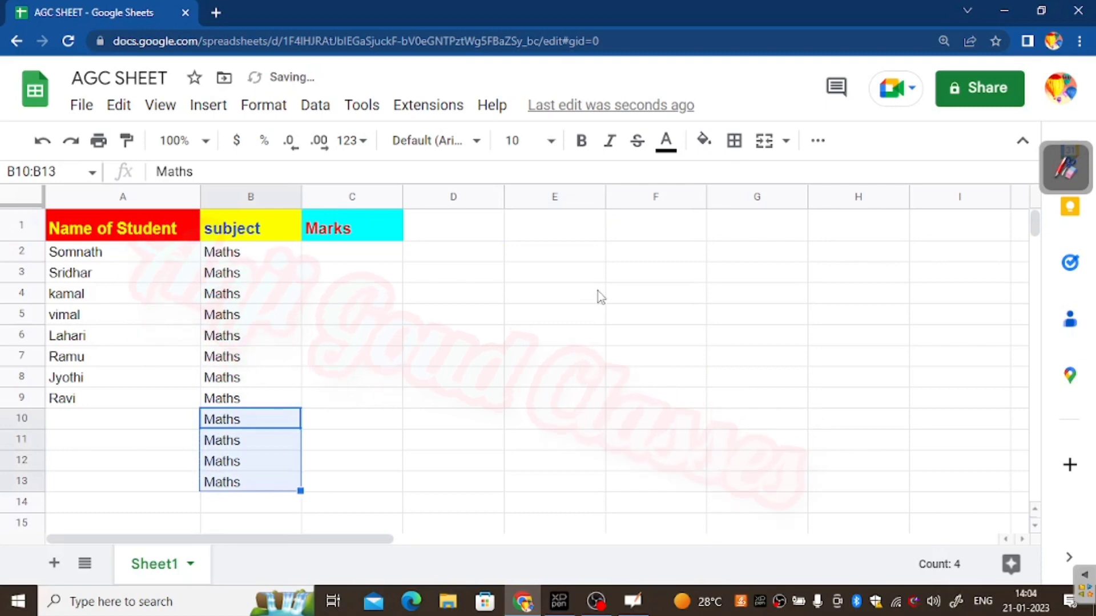
pyautogui.press('Delete')
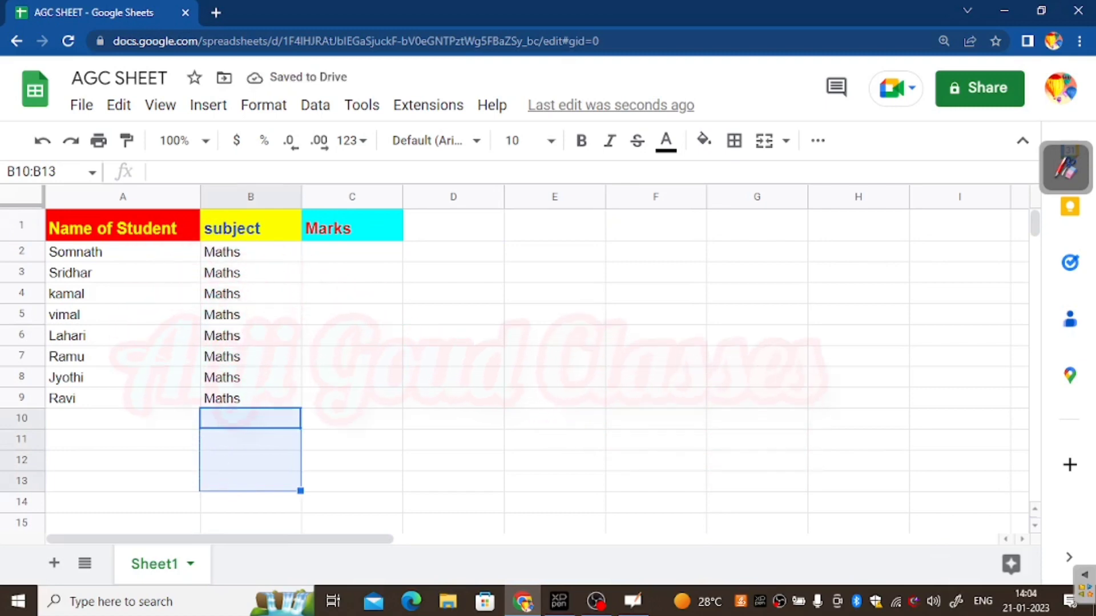
# Step: Enter the marks 98, 87, 67 and 56 for the first four students in cells C2 to C5
pyautogui.click(351, 252)
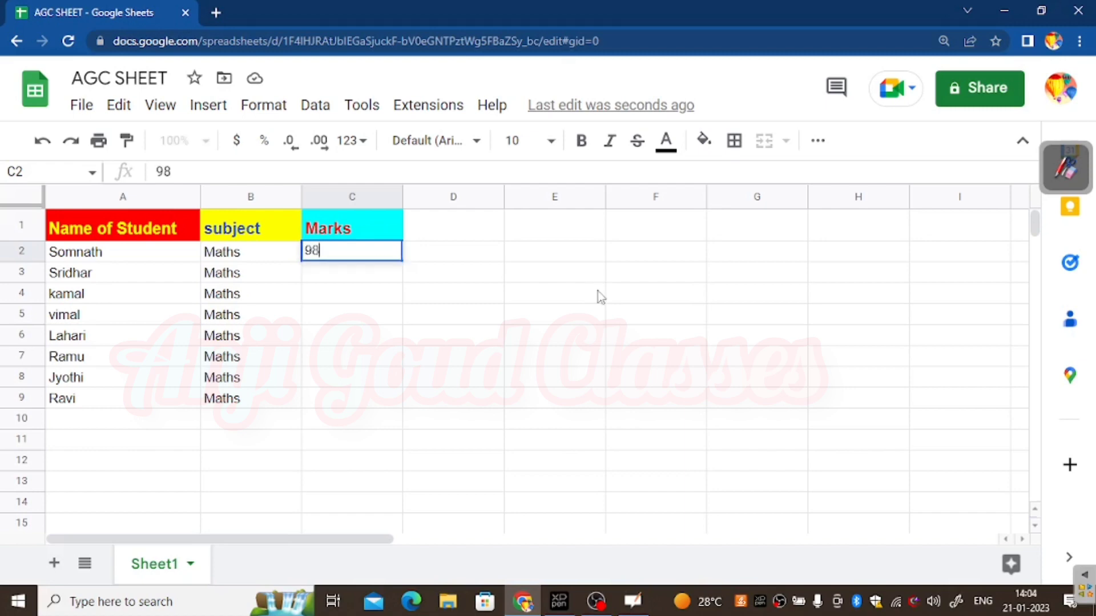
pyautogui.press('Return')
pyautogui.write('87')
pyautogui.press('Return')
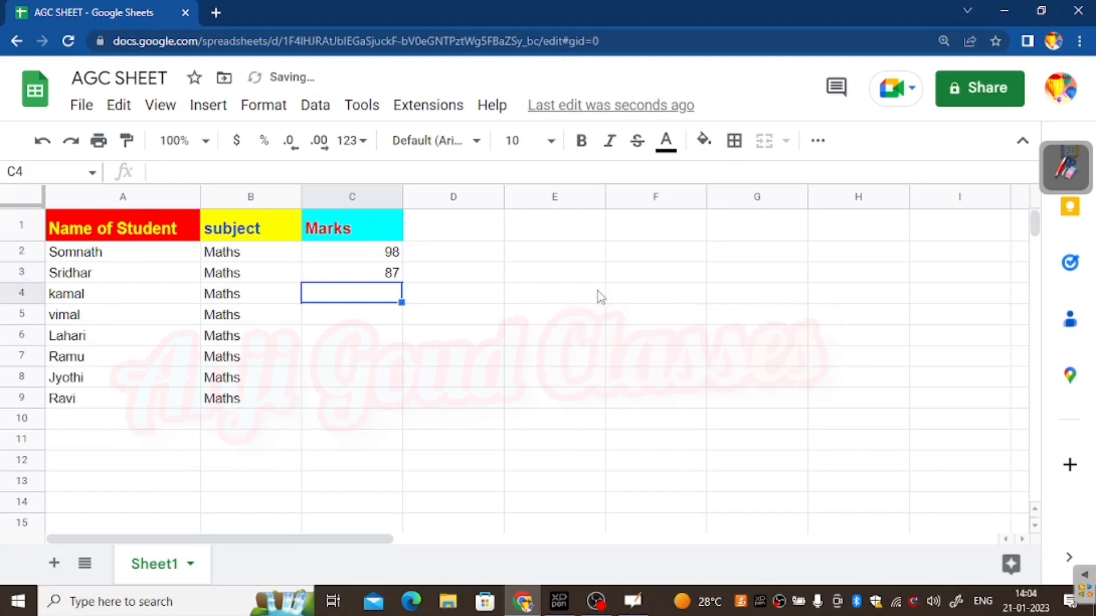
pyautogui.write('67')
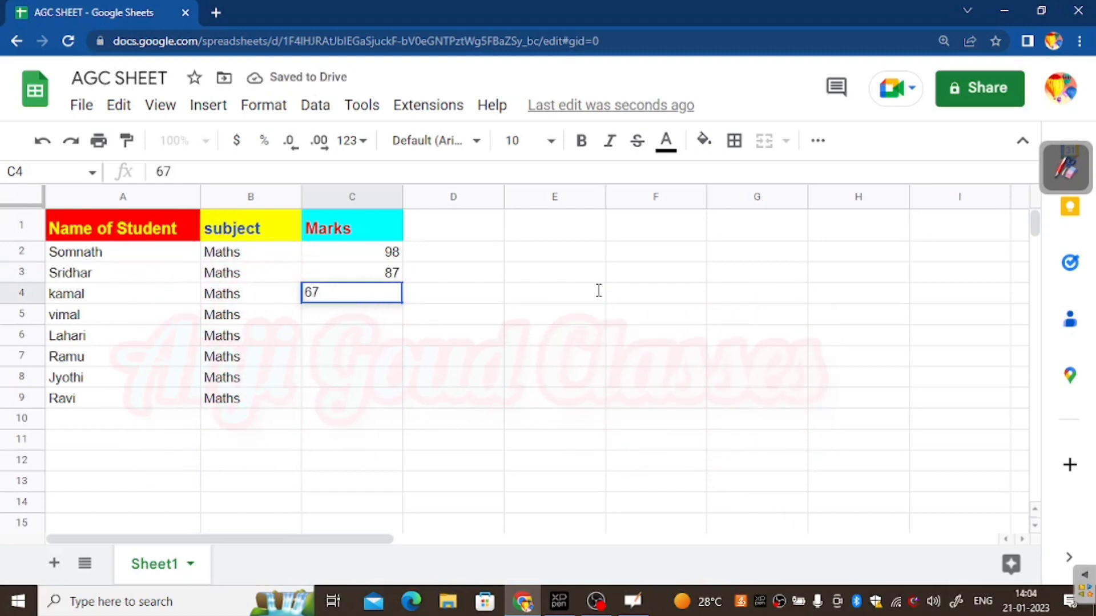
pyautogui.press('Return')
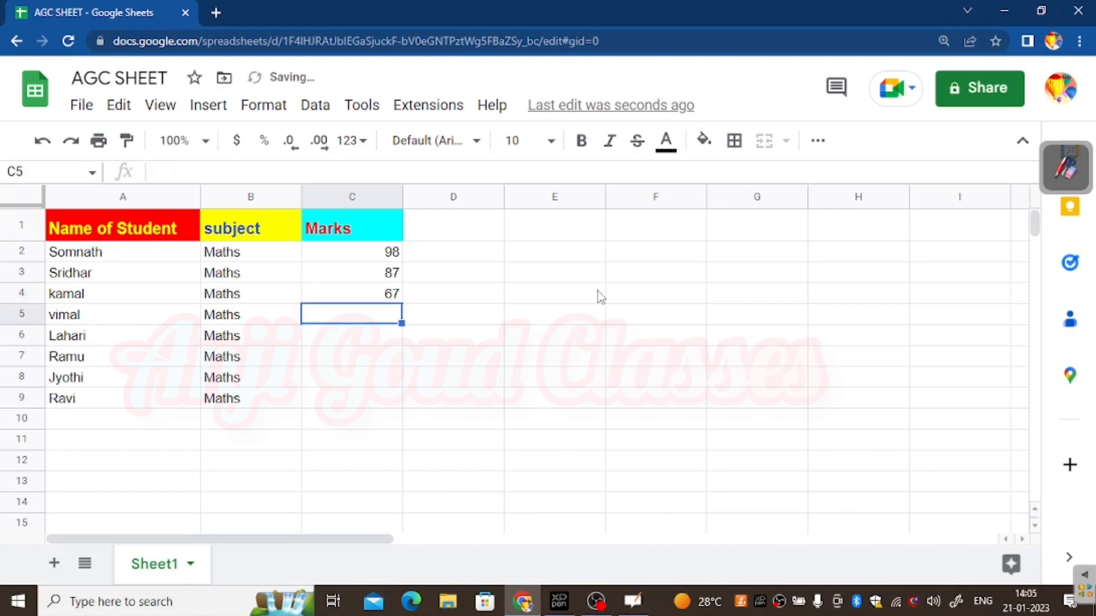
pyautogui.write('56')
pyautogui.press('Return')
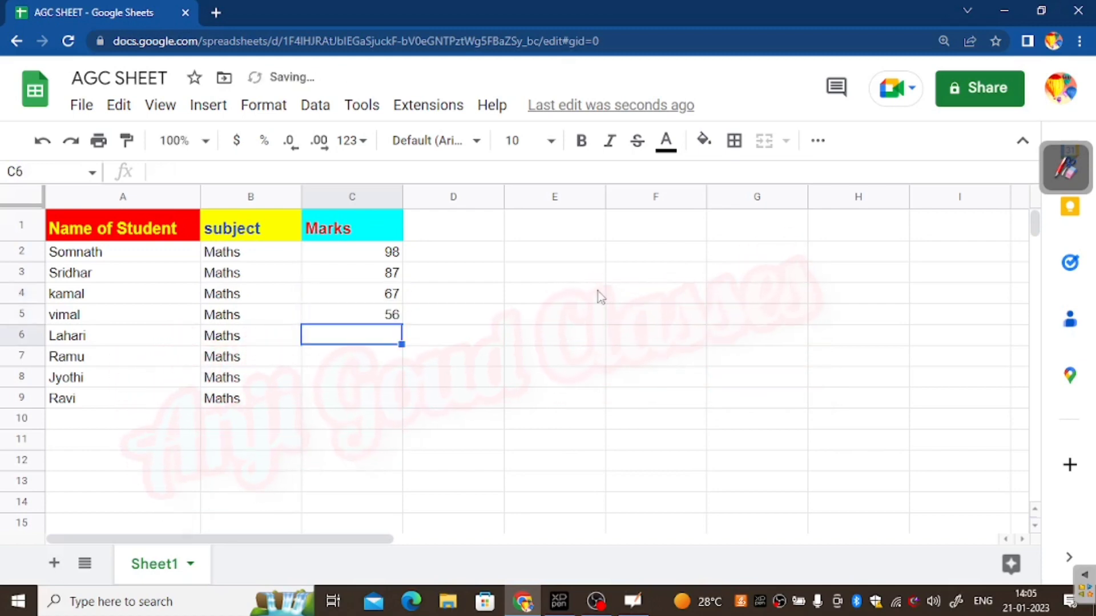
# Step: Enter the marks 65, 87, 45 and 43 for the remaining students in cells C6 to C9
pyautogui.write('65')
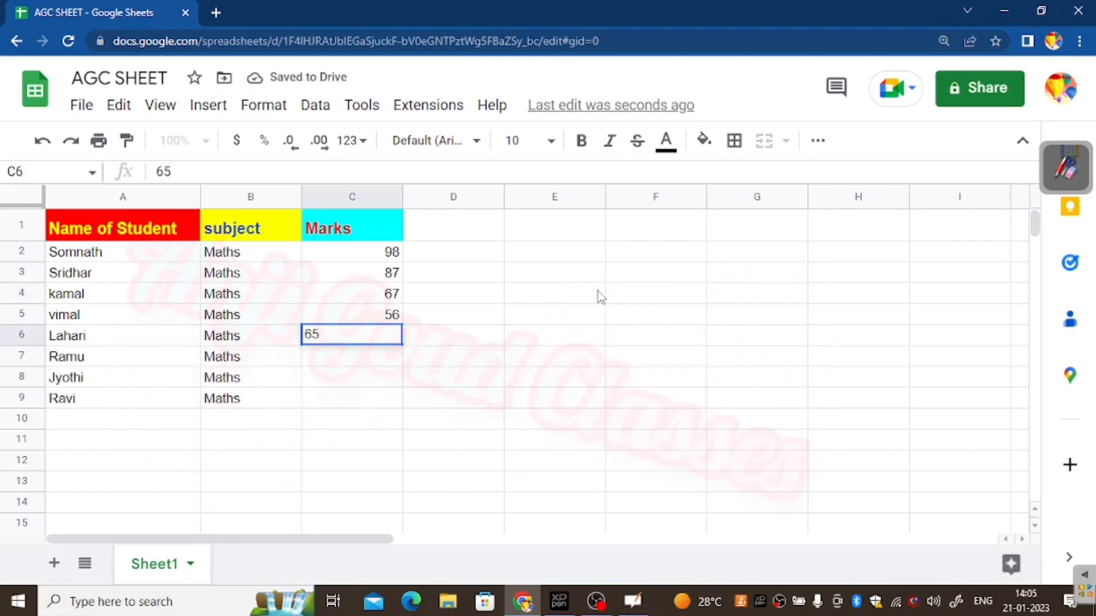
pyautogui.press('Return')
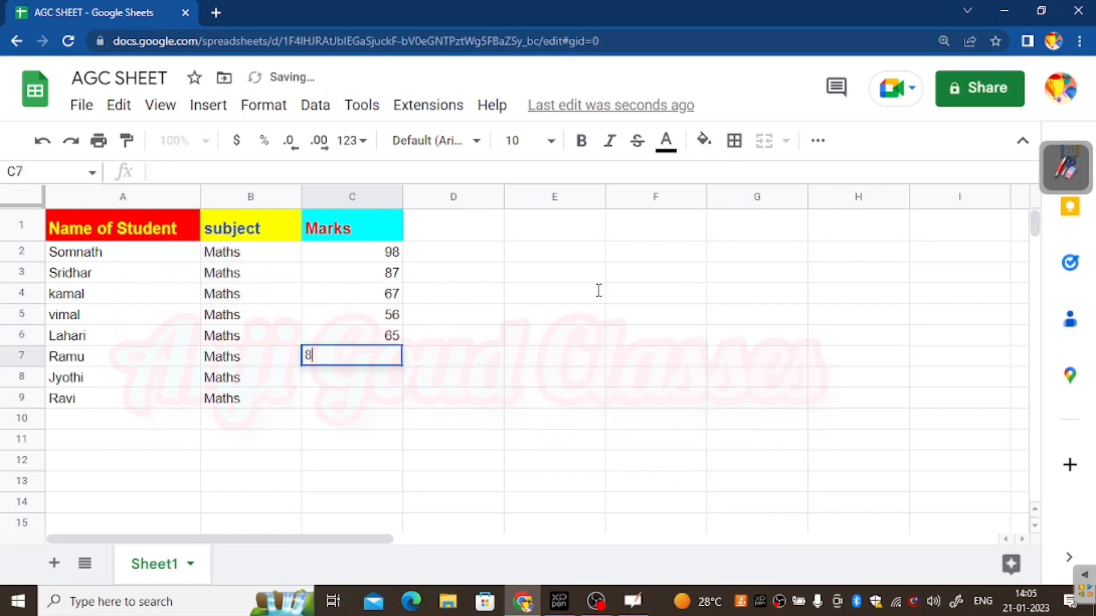
pyautogui.press('Return')
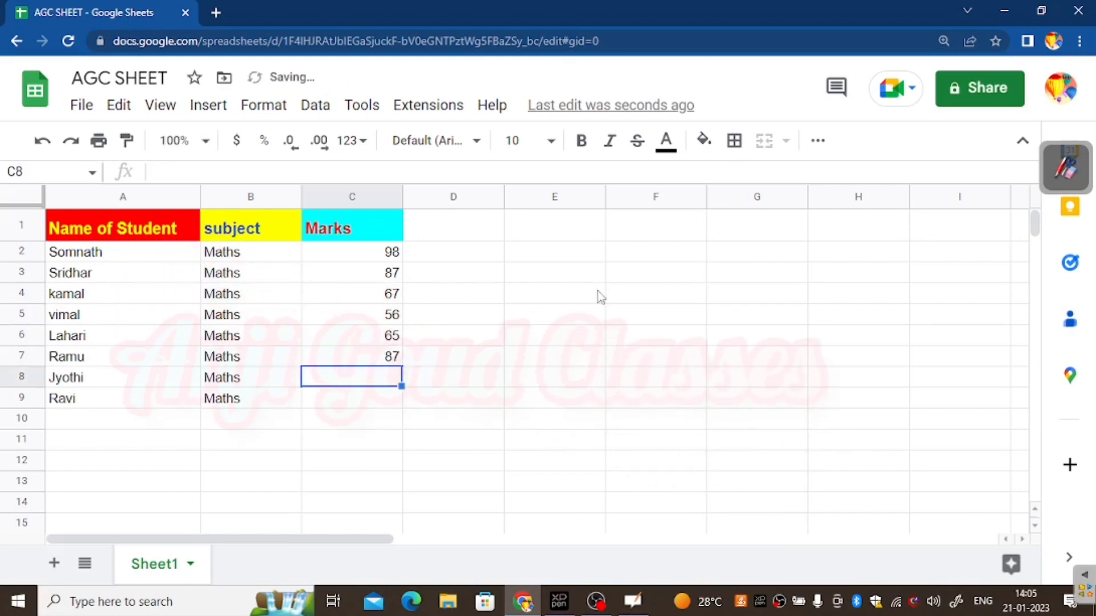
pyautogui.write('45')
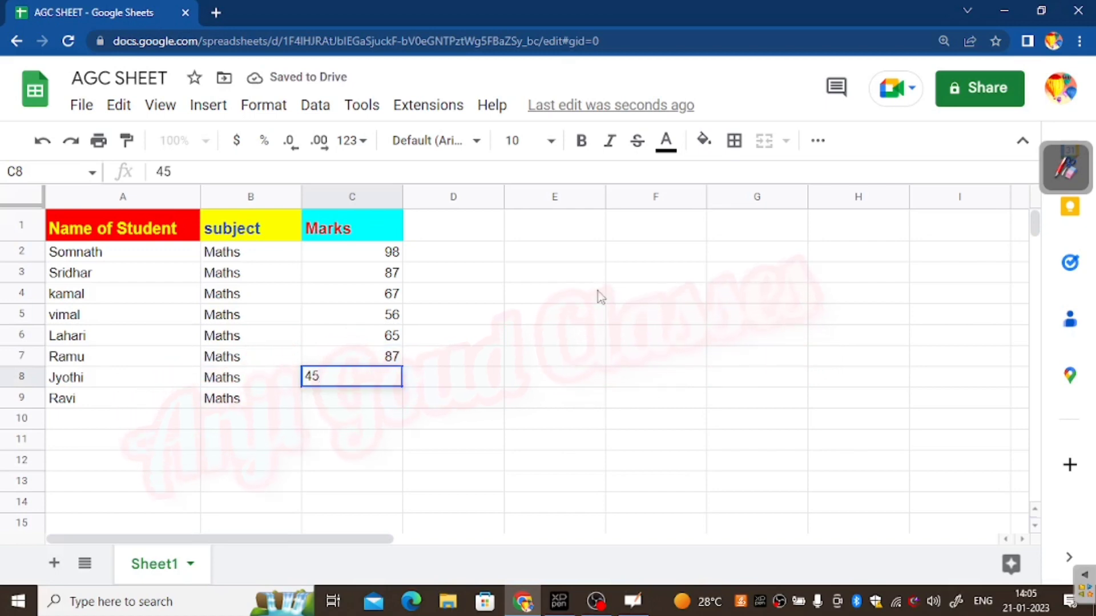
pyautogui.press('Return')
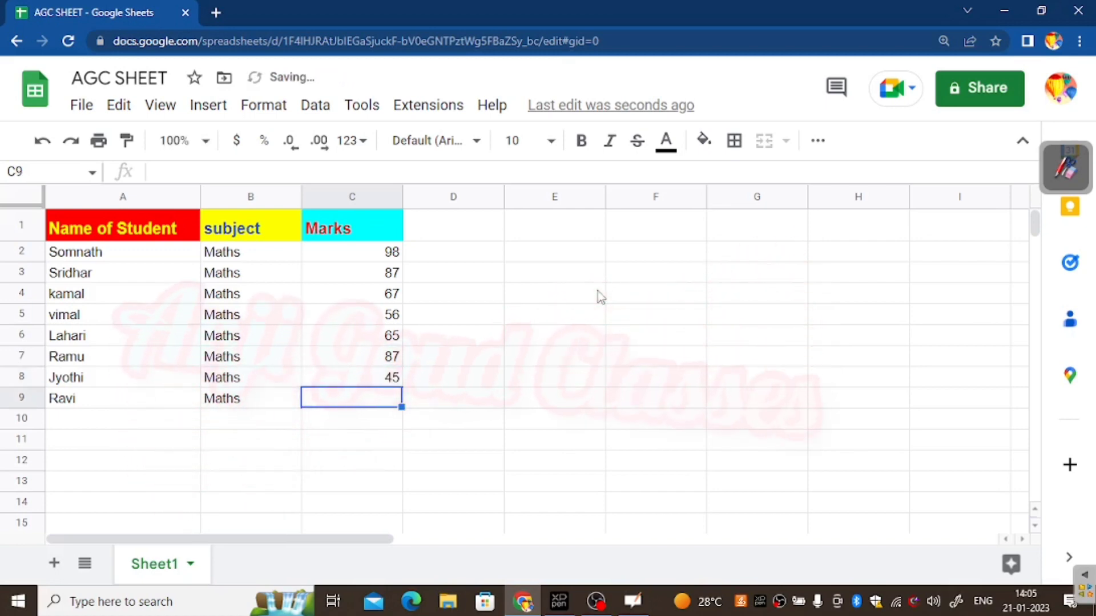
pyautogui.write('4')
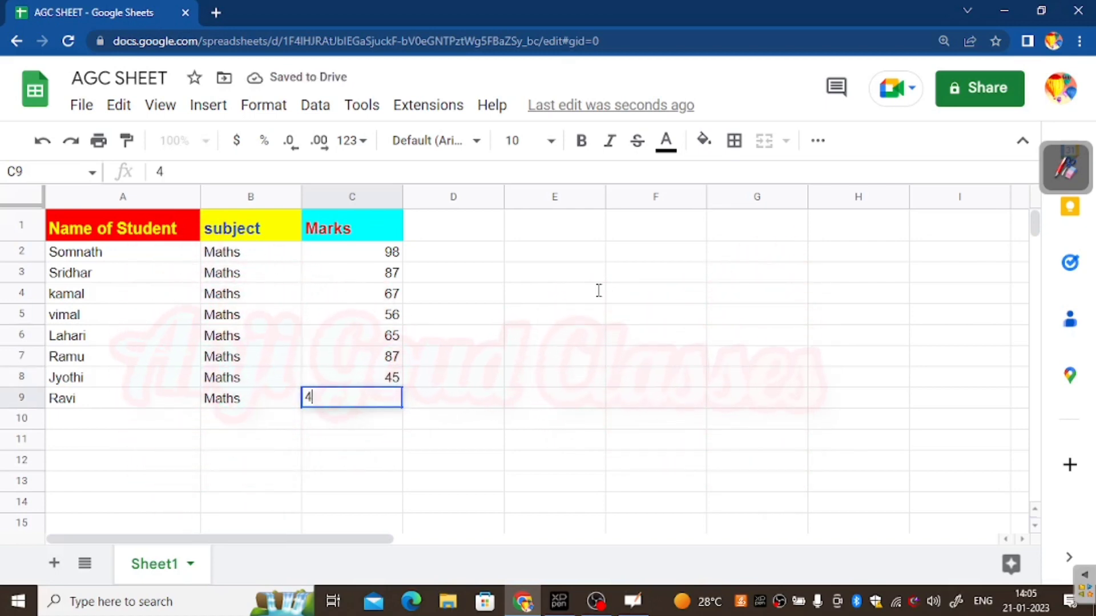
pyautogui.write('3')
pyautogui.press('Return')
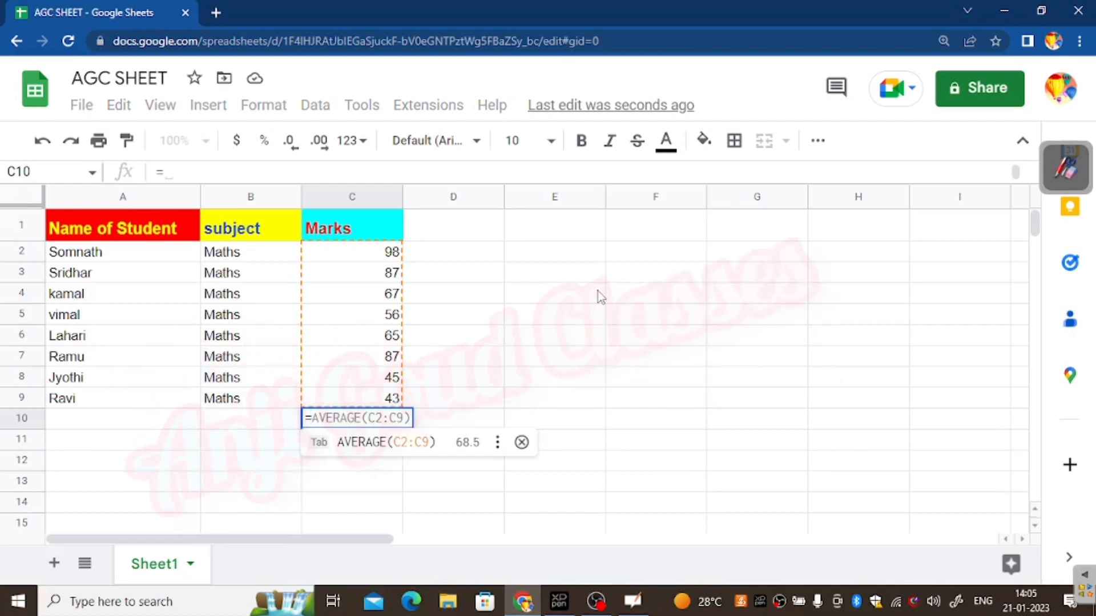
# Step: Add up the marks in cell C10 with the suggested formula =SUM(C2:C9)
pyautogui.press('capslock')
pyautogui.write('SUN')
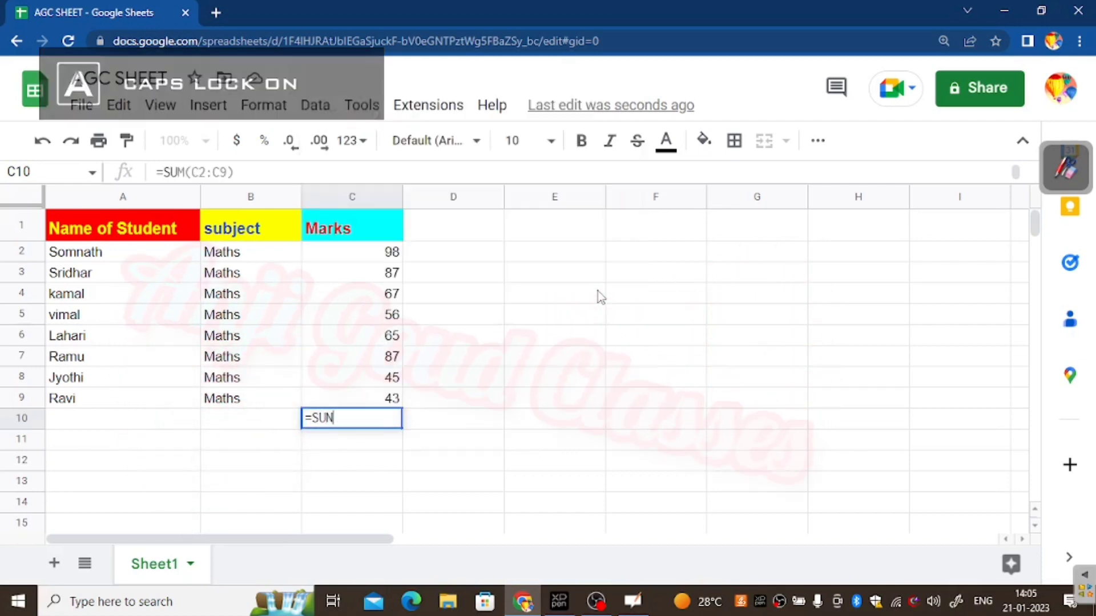
pyautogui.press('BackSpace')
pyautogui.write('M')
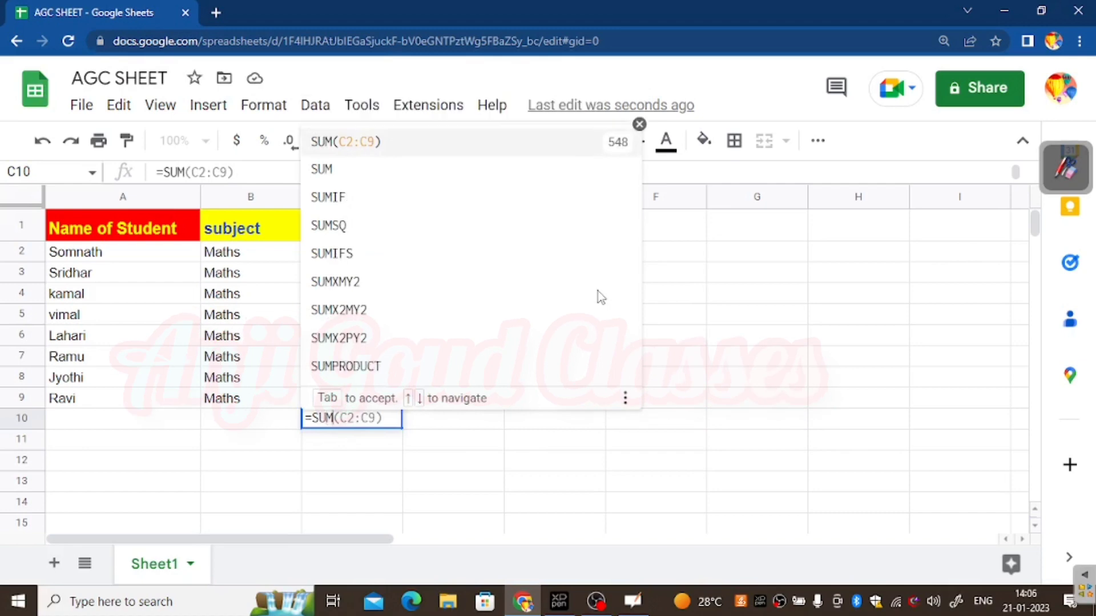
pyautogui.press('Up')
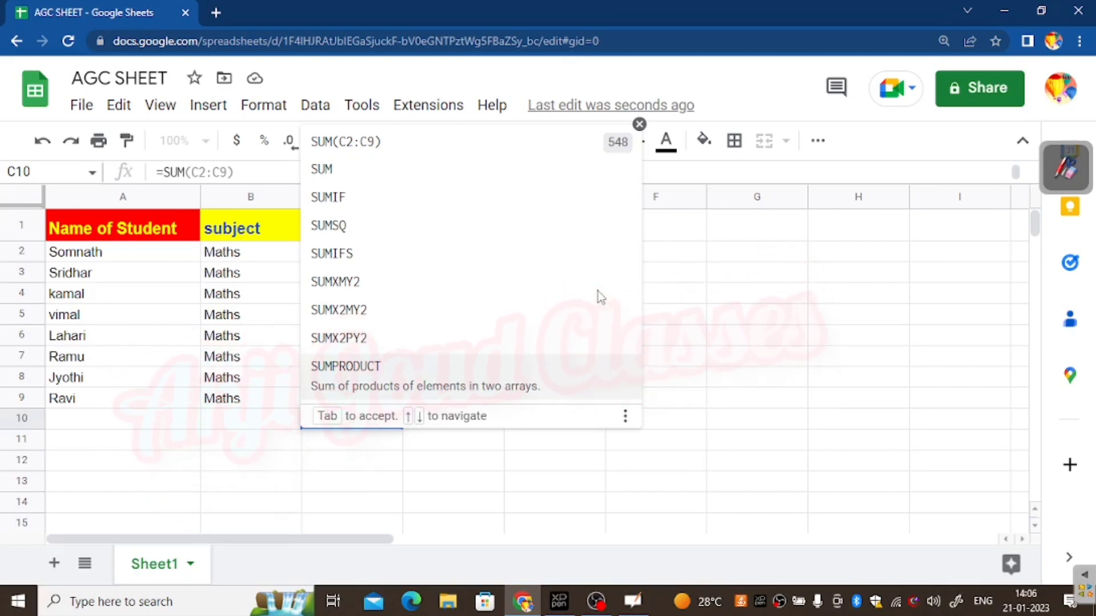
pyautogui.press('Up')
pyautogui.press('Up')
pyautogui.press('Up')
pyautogui.press('Up')
pyautogui.press('Up')
pyautogui.press('Up')
pyautogui.press('Up')
pyautogui.press('Up')
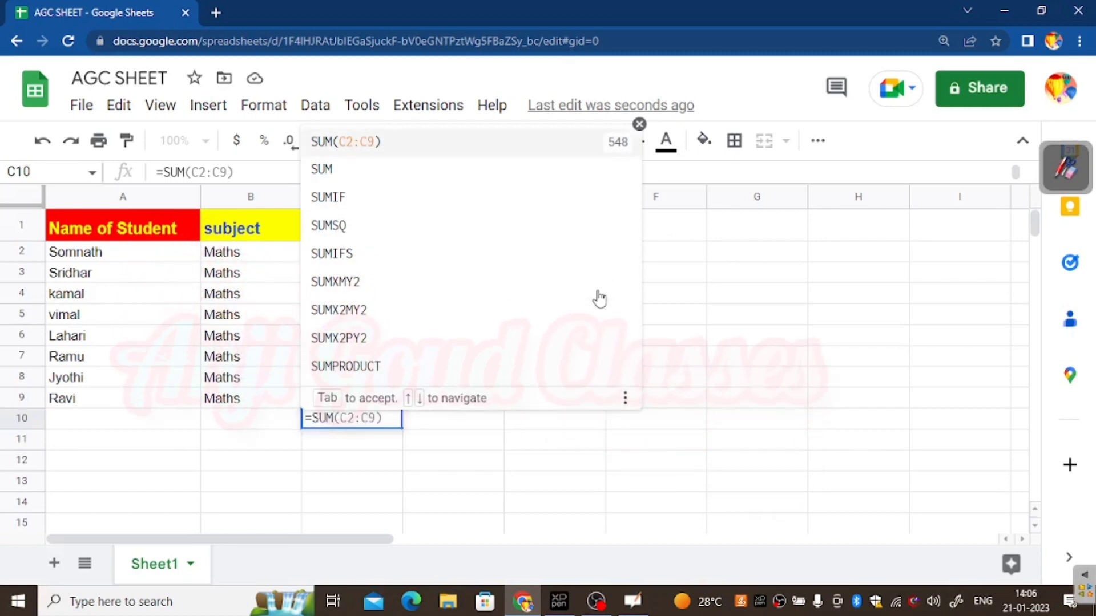
pyautogui.press('Return')
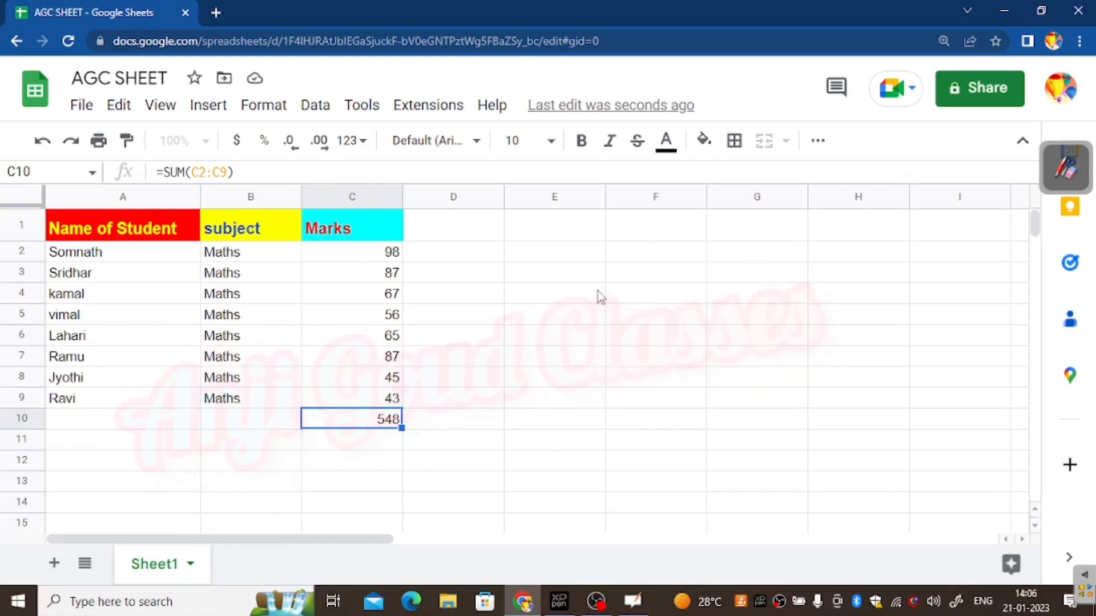
pyautogui.click(1065, 168)
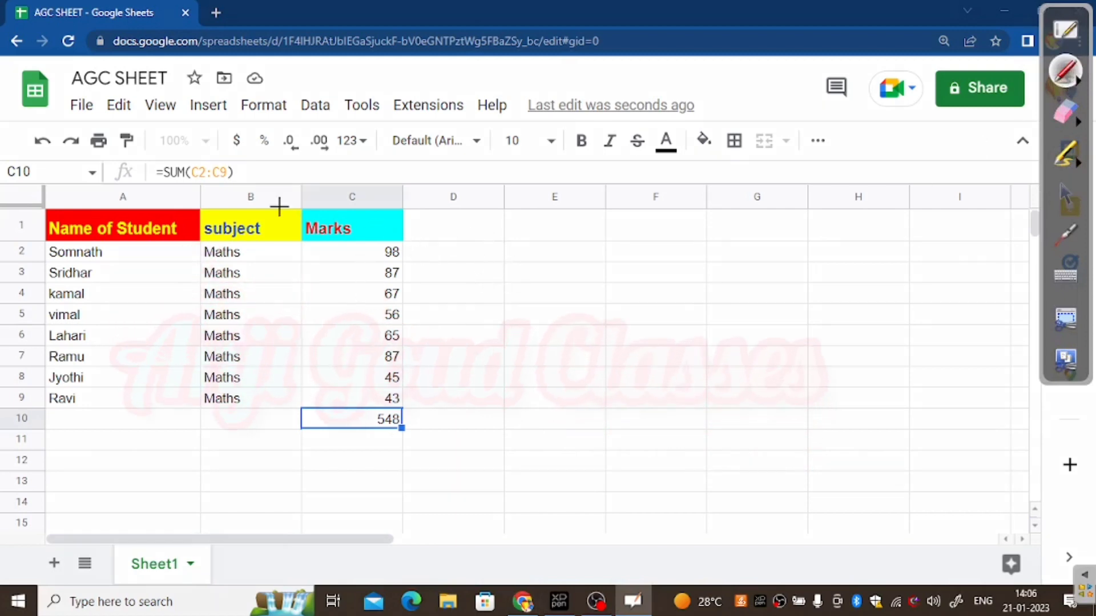
pyautogui.moveTo(456, 260); pyautogui.dragTo(465, 267)
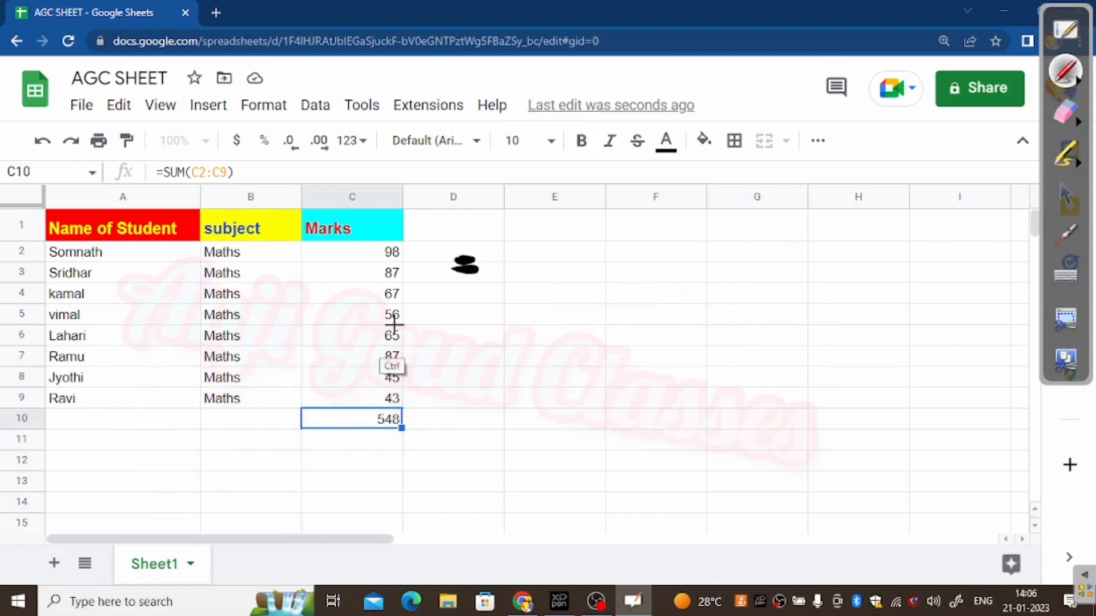
pyautogui.click(1065, 112)
pyautogui.moveTo(472, 266); pyautogui.dragTo(457, 266)
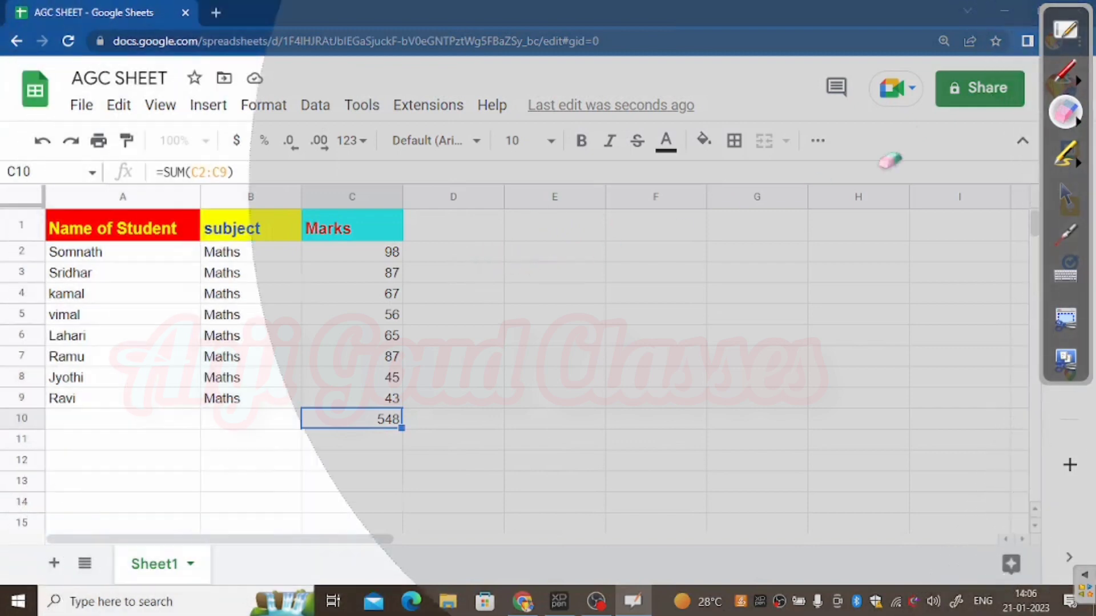
# Step: Handwrite the formula =SUM(C2:C9) beside the marks with a thin black annotation pen
pyautogui.click(1080, 83)
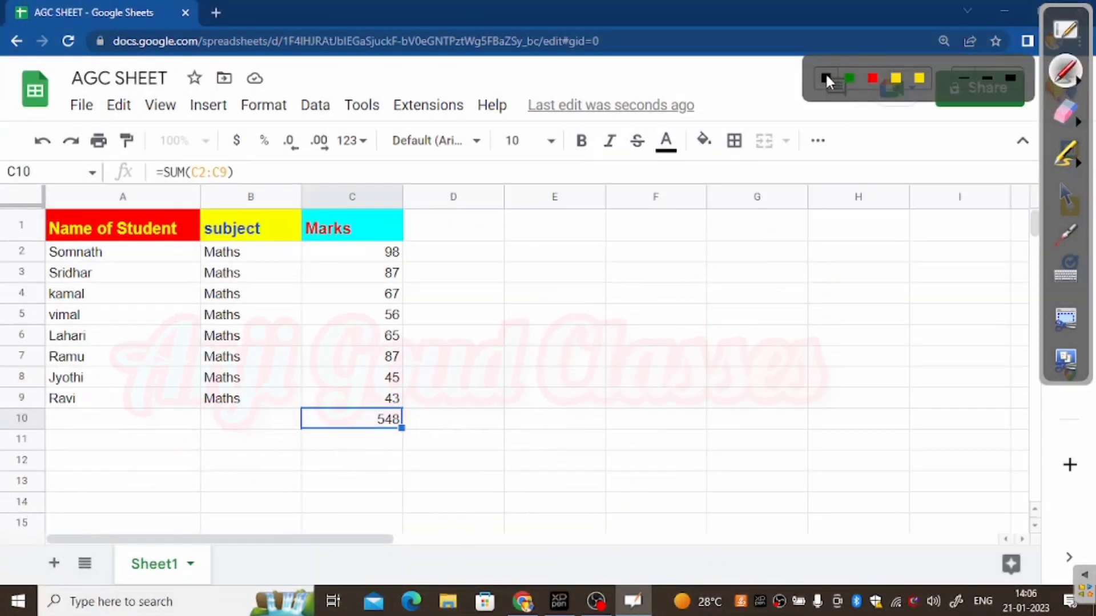
pyautogui.click(965, 77)
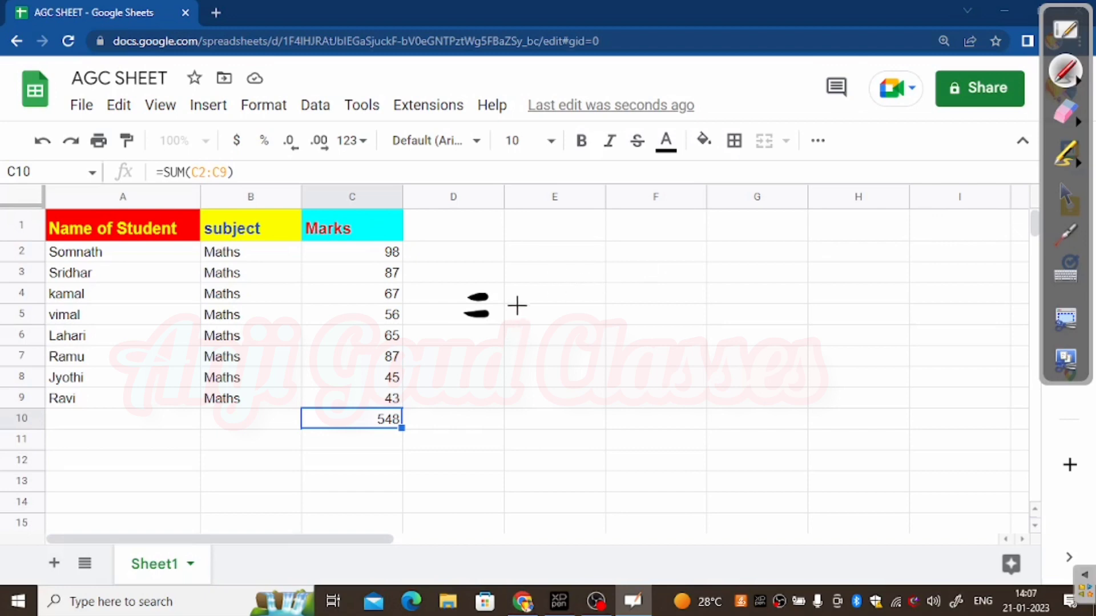
pyautogui.moveTo(523, 290)
pyautogui.mouseDown()
pyautogui.moveTo(521, 303)
pyautogui.moveTo(549, 294)
pyautogui.moveTo(563, 306)
pyautogui.moveTo(574, 295)
pyautogui.moveTo(587, 329)
pyautogui.moveTo(632, 293)
pyautogui.mouseUp()
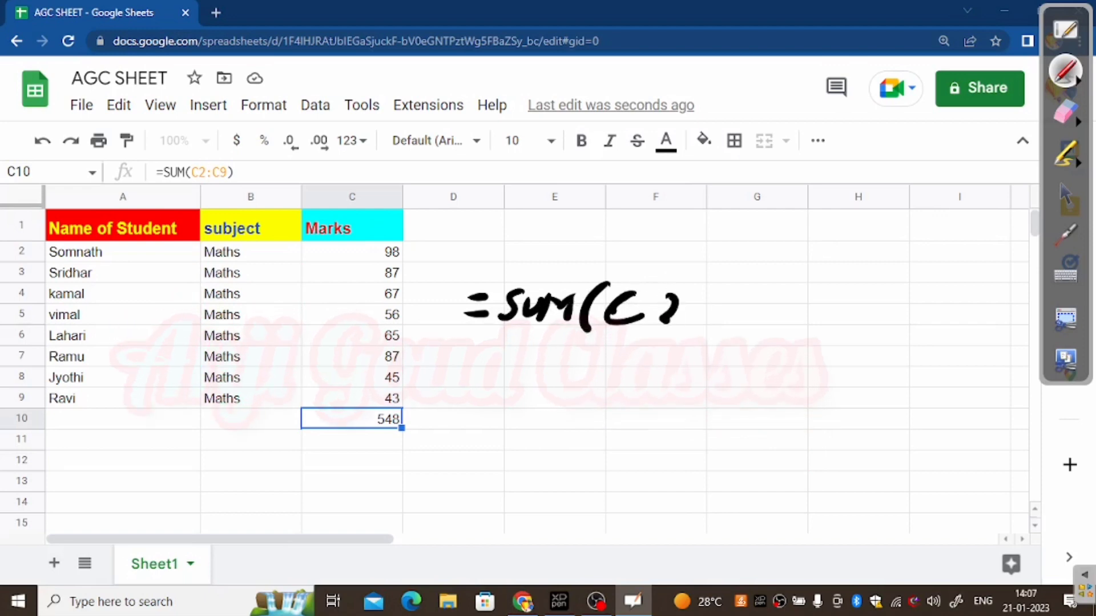
pyautogui.moveTo(715, 285); pyautogui.dragTo(713, 331)
pyautogui.moveTo(776, 296)
pyautogui.mouseDown()
pyautogui.moveTo(762, 300)
pyautogui.moveTo(774, 324)
pyautogui.moveTo(828, 288)
pyautogui.moveTo(819, 317)
pyautogui.mouseUp()
pyautogui.moveTo(845, 262); pyautogui.dragTo(851, 331)
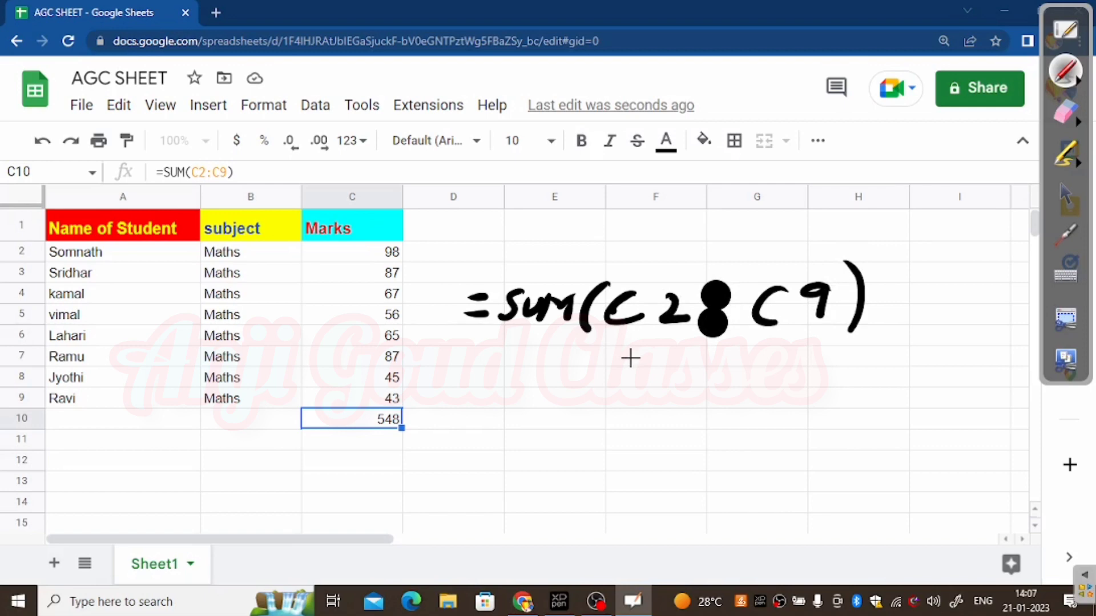
# Step: Annotate the handwritten C2 reference with C and R, label the first marks cell C2, and write "C2 to C9" above the formula
pyautogui.moveTo(615, 351); pyautogui.dragTo(640, 351)
pyautogui.moveTo(610, 399); pyautogui.dragTo(608, 417)
pyautogui.moveTo(663, 354)
pyautogui.mouseDown()
pyautogui.moveTo(656, 419)
pyautogui.moveTo(679, 424)
pyautogui.mouseUp()
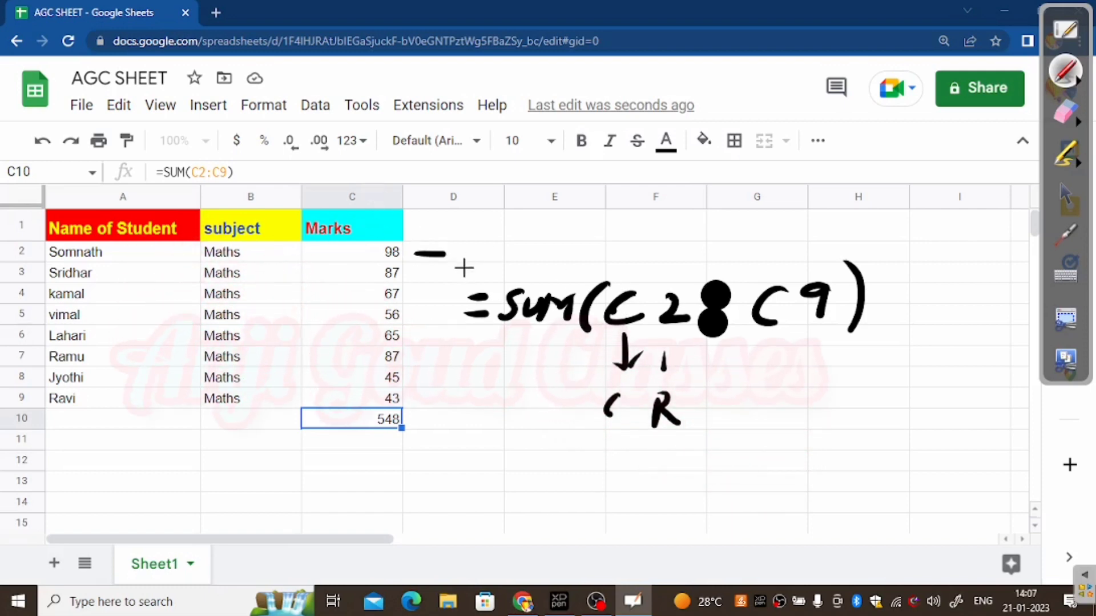
pyautogui.moveTo(454, 243)
pyautogui.mouseDown()
pyautogui.moveTo(455, 256)
pyautogui.moveTo(496, 264)
pyautogui.mouseUp()
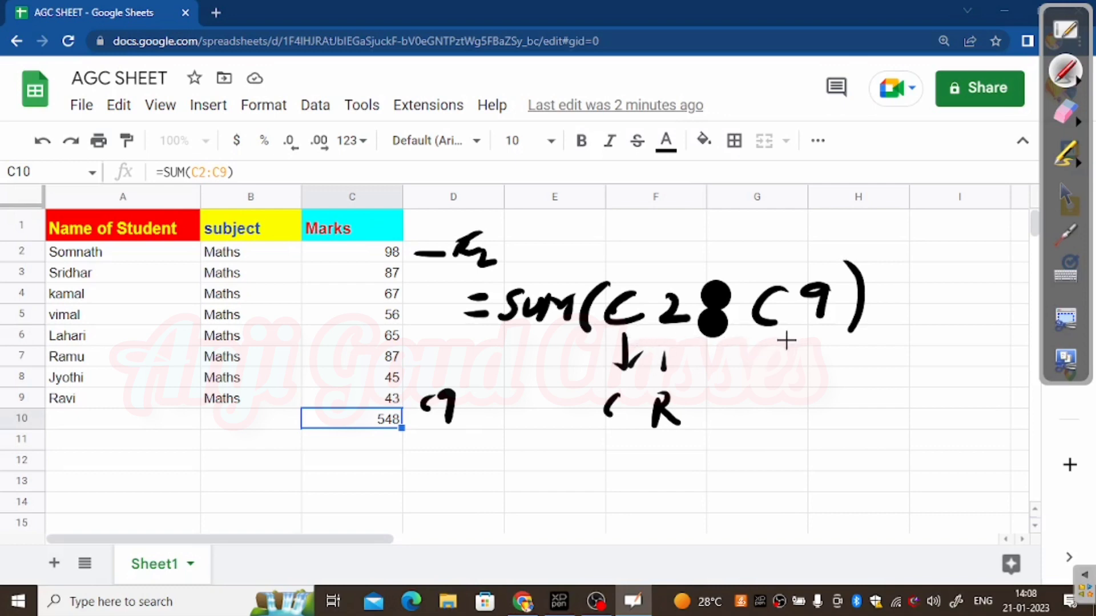
pyautogui.moveTo(644, 231)
pyautogui.mouseDown()
pyautogui.moveTo(628, 256)
pyautogui.moveTo(668, 260)
pyautogui.mouseUp()
pyautogui.moveTo(701, 227)
pyautogui.mouseDown()
pyautogui.moveTo(717, 255)
pyautogui.moveTo(720, 238)
pyautogui.moveTo(790, 244)
pyautogui.mouseUp()
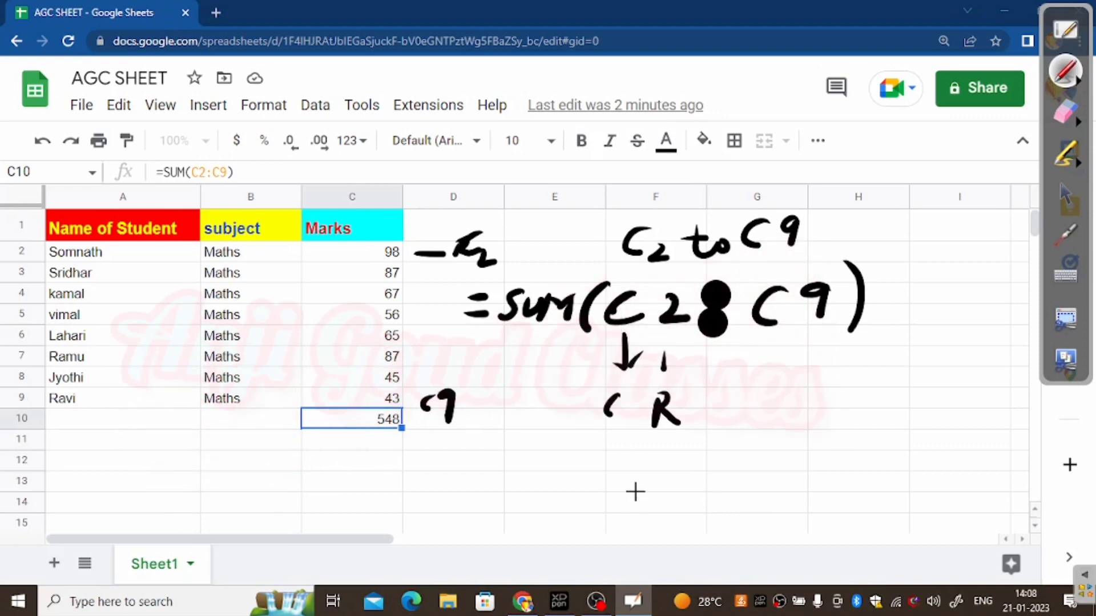
# Step: Handwrite =SUM(C2:C9) again below the first handwritten formula and circle the sheet's actual formula for cell C10
pyautogui.moveTo(553, 475)
pyautogui.mouseDown()
pyautogui.moveTo(581, 472)
pyautogui.moveTo(583, 482)
pyautogui.mouseUp()
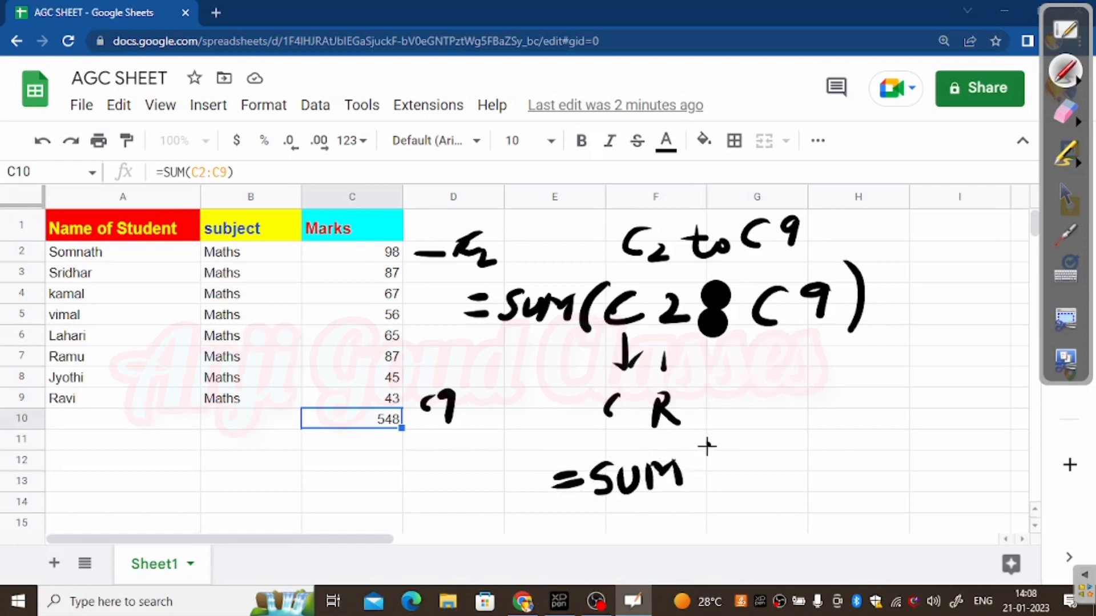
pyautogui.moveTo(708, 444); pyautogui.dragTo(720, 504)
pyautogui.moveTo(746, 455)
pyautogui.mouseDown()
pyautogui.moveTo(743, 480)
pyautogui.moveTo(779, 481)
pyautogui.mouseUp()
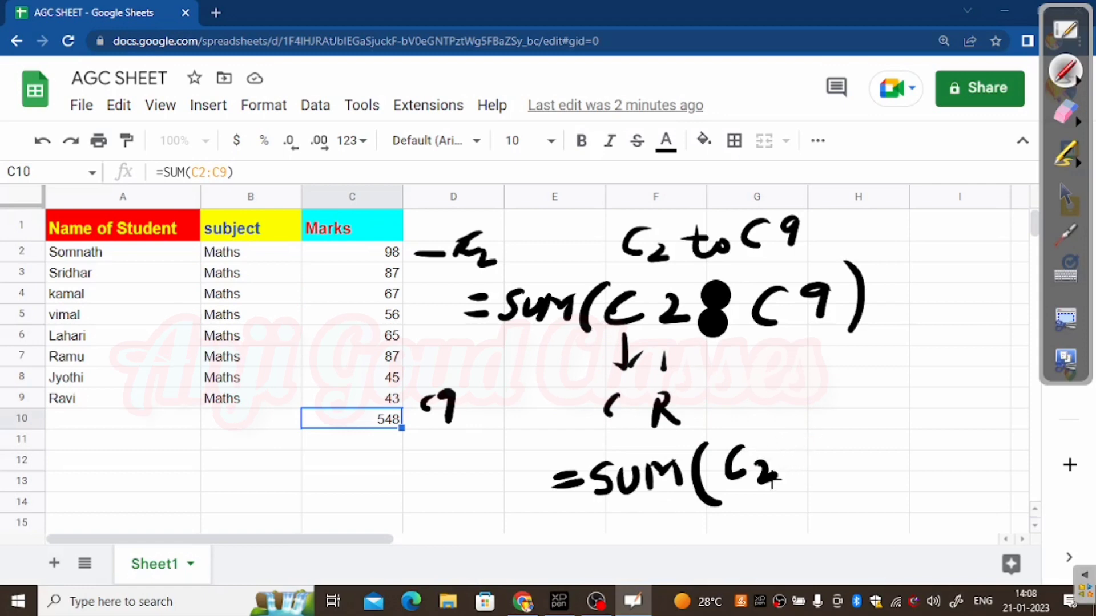
pyautogui.click(805, 465)
pyautogui.click(797, 437)
pyautogui.click(792, 429)
pyautogui.moveTo(849, 423)
pyautogui.mouseDown()
pyautogui.moveTo(840, 447)
pyautogui.moveTo(862, 432)
pyautogui.moveTo(873, 448)
pyautogui.mouseUp()
pyautogui.moveTo(878, 385); pyautogui.dragTo(892, 471)
pyautogui.click(797, 424)
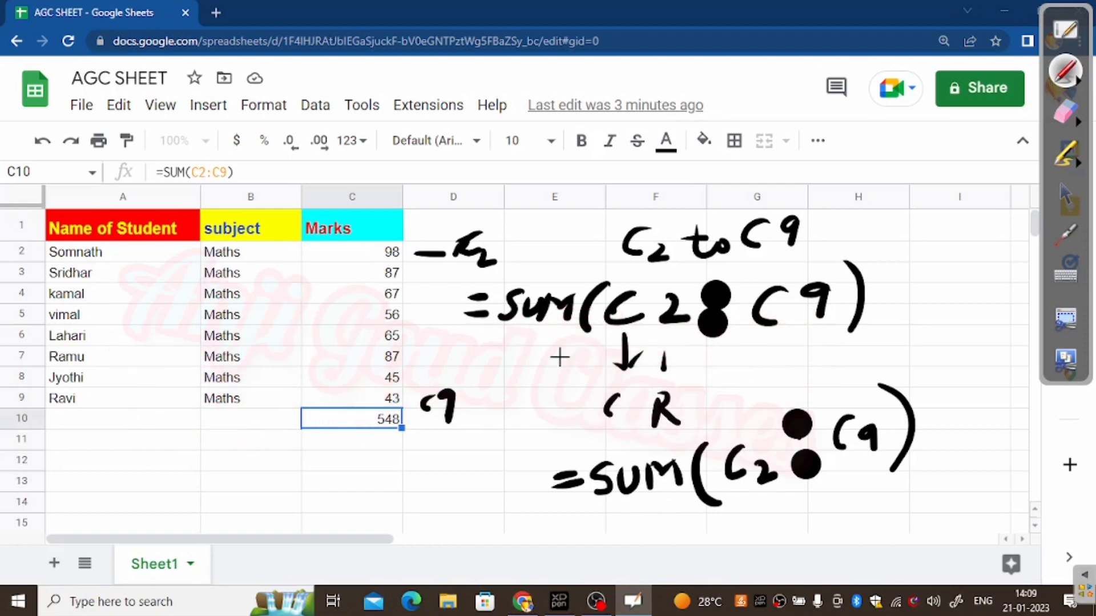
pyautogui.moveTo(245, 155); pyautogui.dragTo(135, 188)
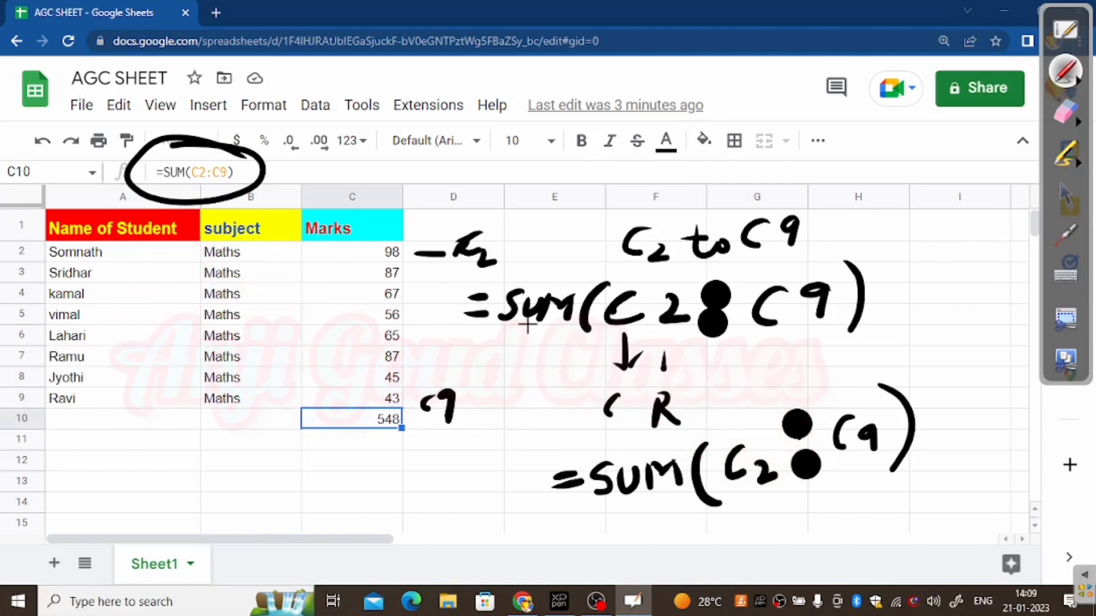
# Step: Clear all handwritten annotations and enter the label "TOTAL MARKS" in cell A10
pyautogui.click(1065, 112)
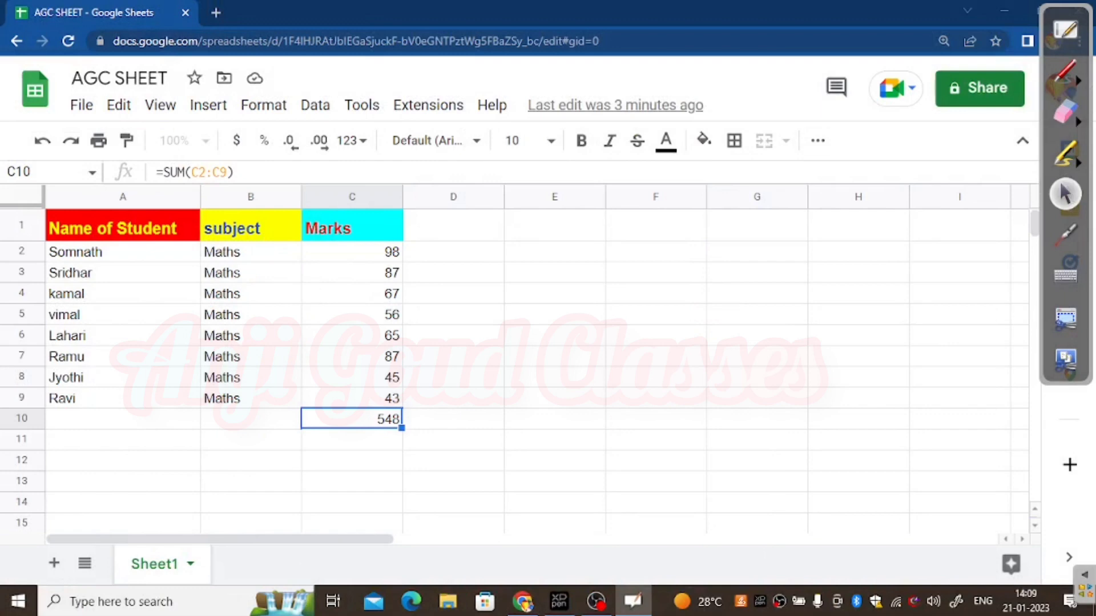
pyautogui.press('Left')
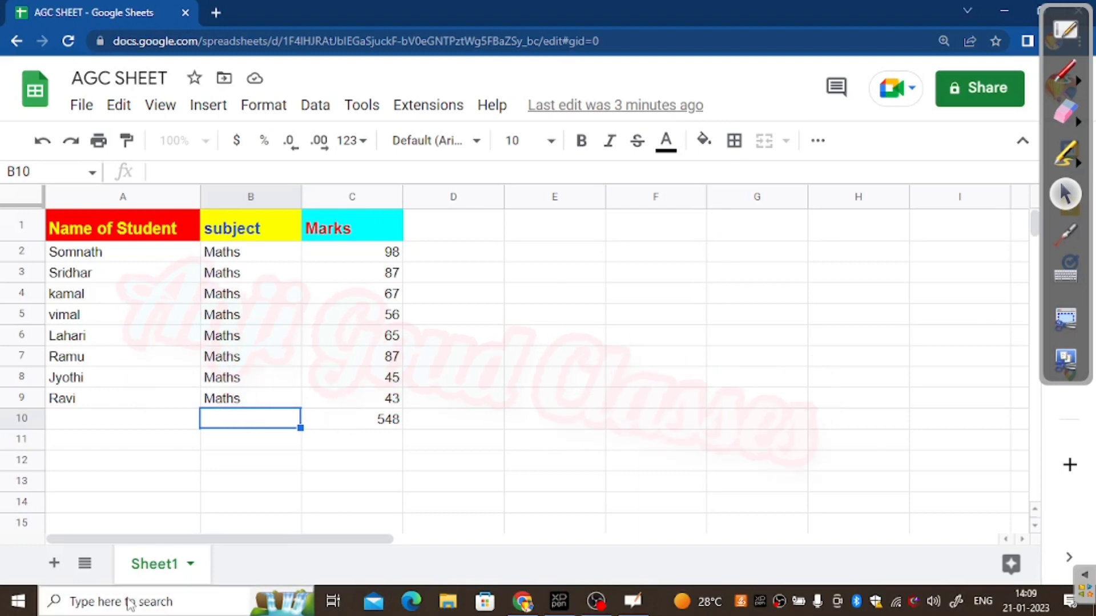
pyautogui.press('Left')
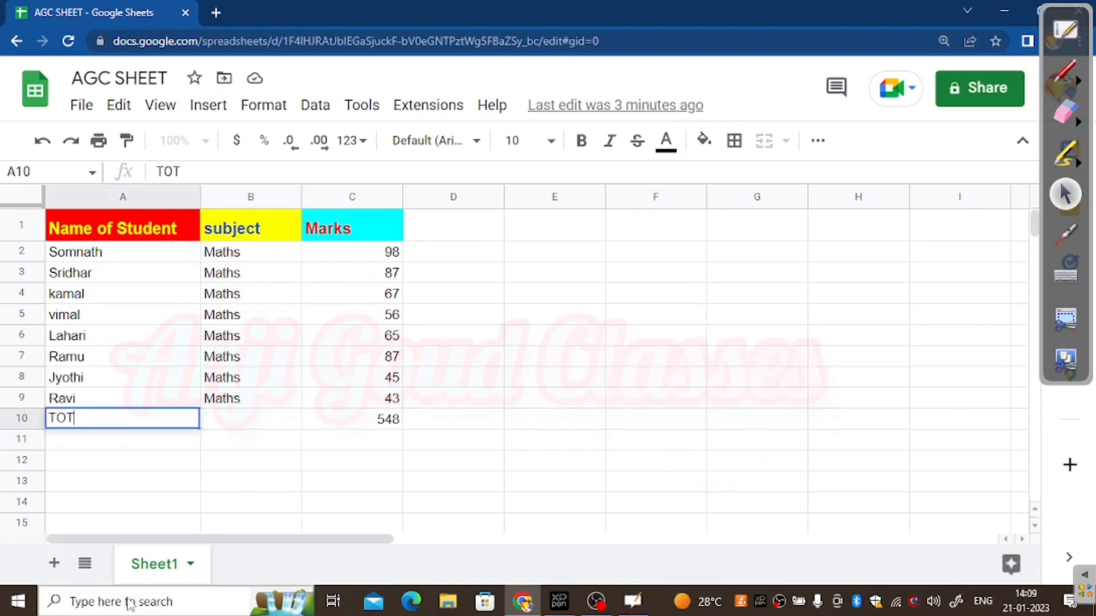
pyautogui.write('TOTAL MARKS')
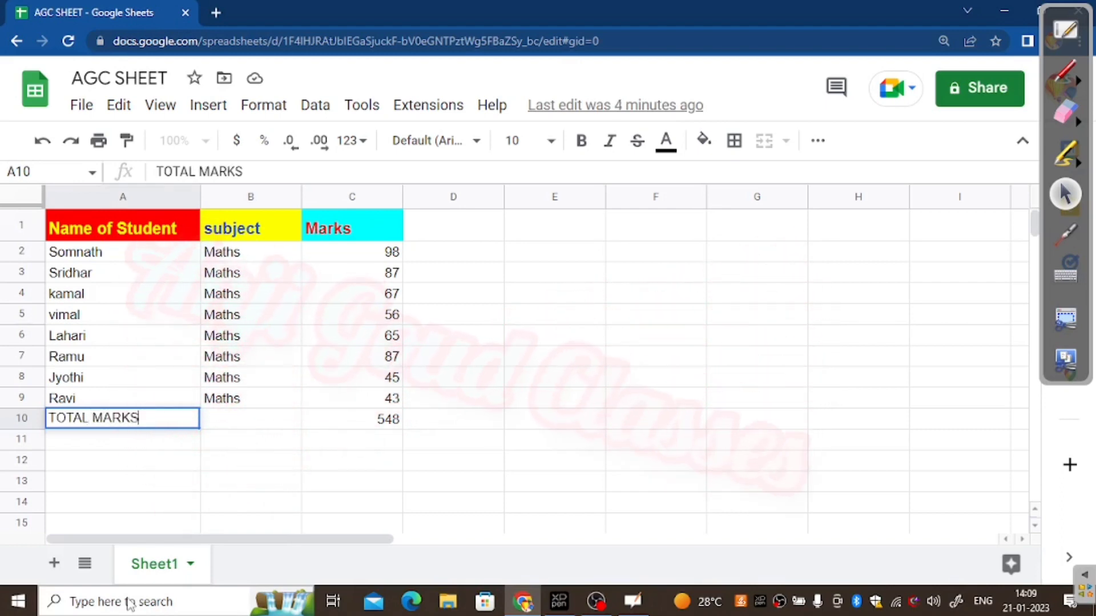
# Step: Label cell A11 "AVERAGE" and enter the formula =AVERAGE(C2:C9) in cell C11
pyautogui.press('Return')
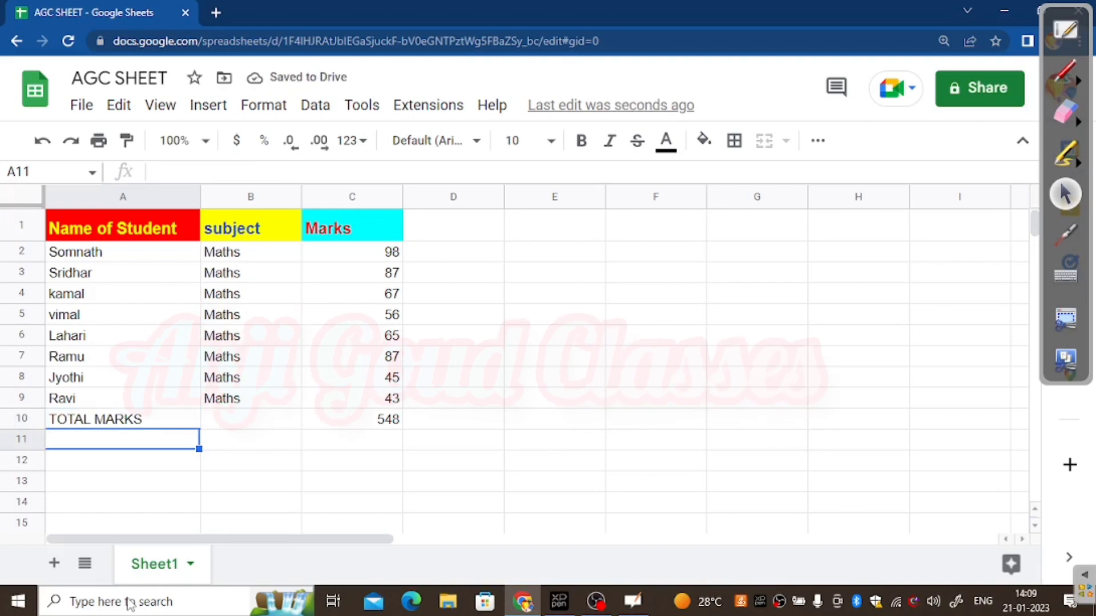
pyautogui.write('AVERAGE')
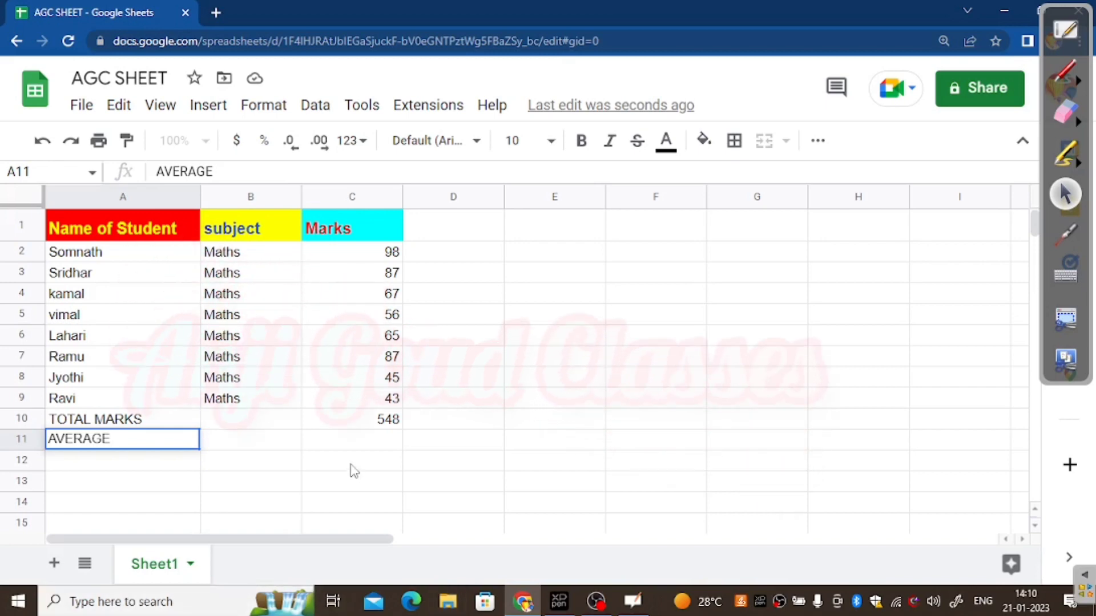
pyautogui.click(385, 439)
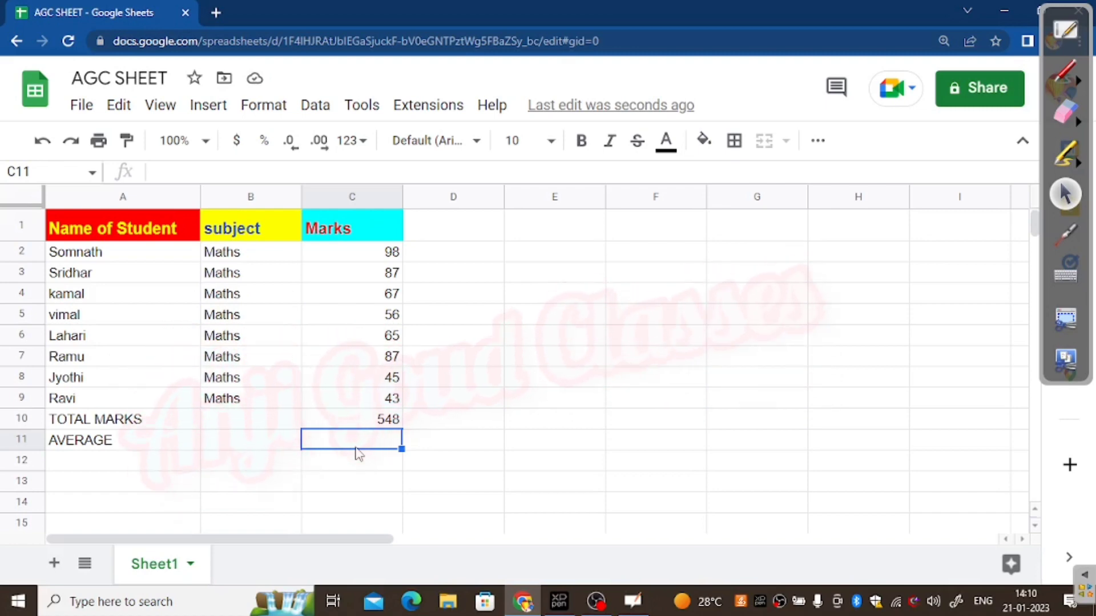
pyautogui.write('=')
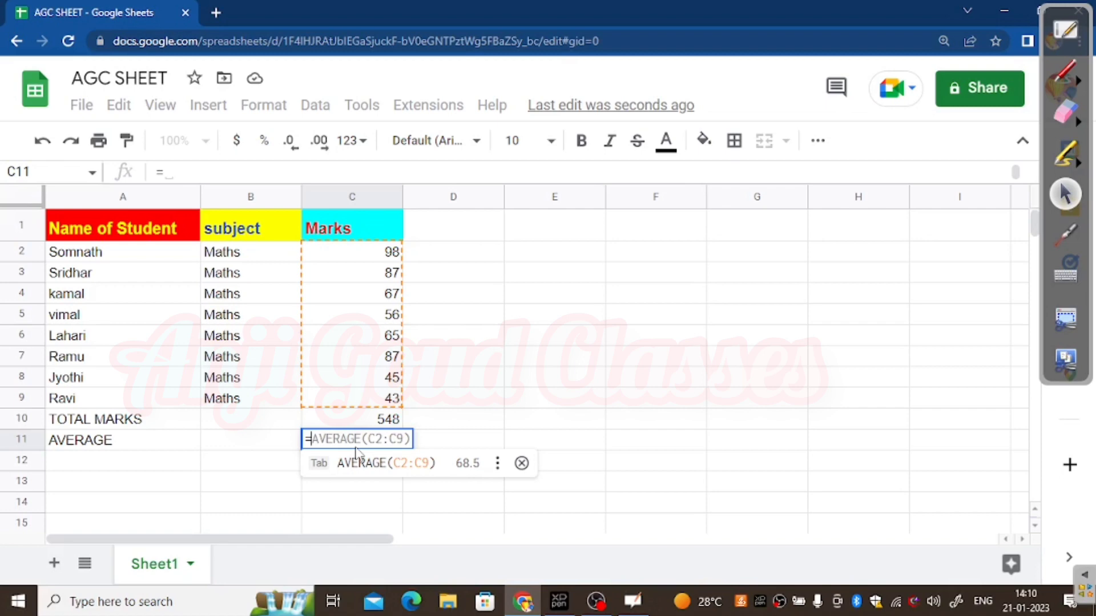
pyautogui.write('AVE')
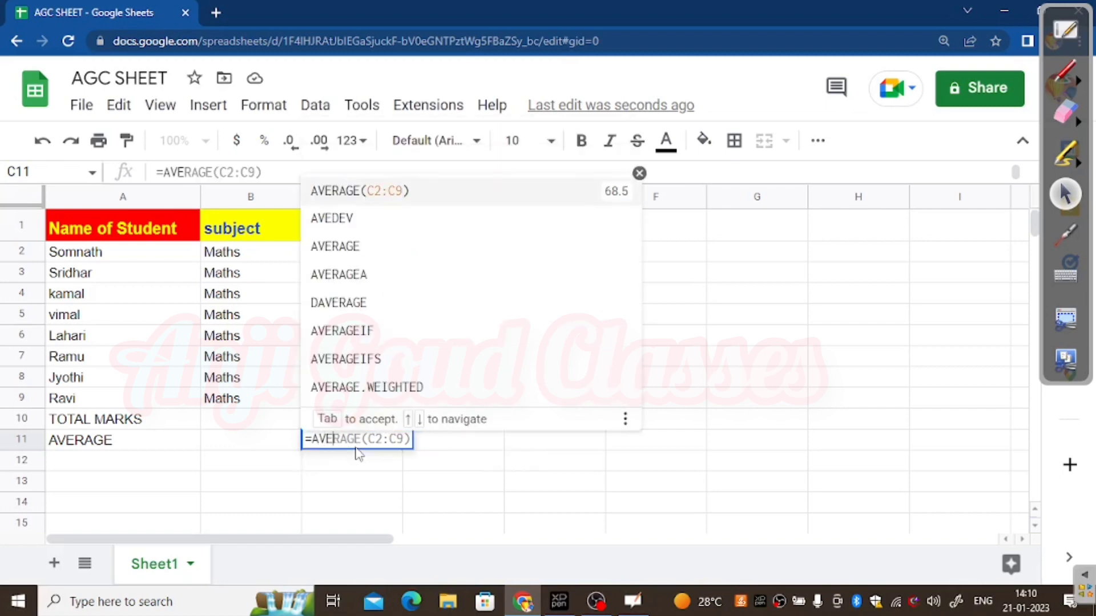
pyautogui.write('RAGE')
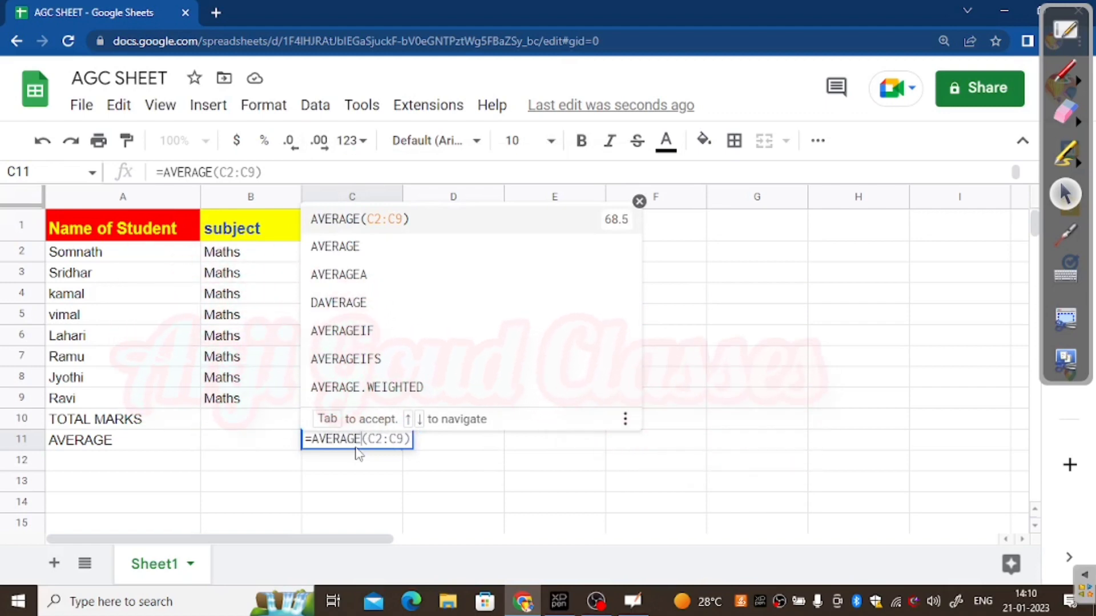
pyautogui.press('Down')
pyautogui.press('Down')
pyautogui.press('Down')
pyautogui.press('Up')
pyautogui.press('Up')
pyautogui.press('Up')
pyautogui.press('Return')
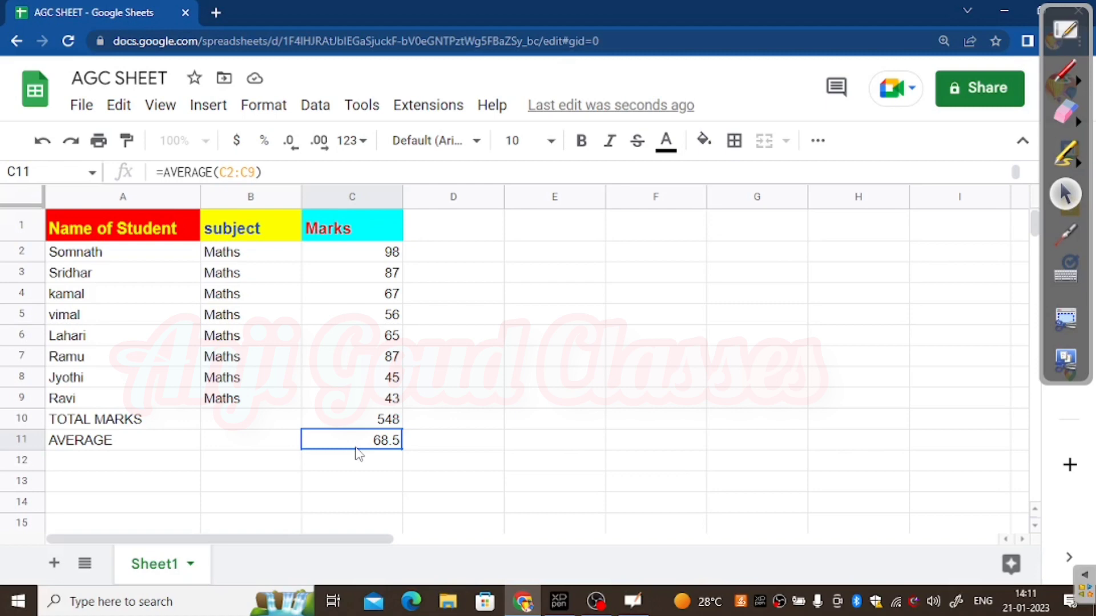
pyautogui.click(1064, 78)
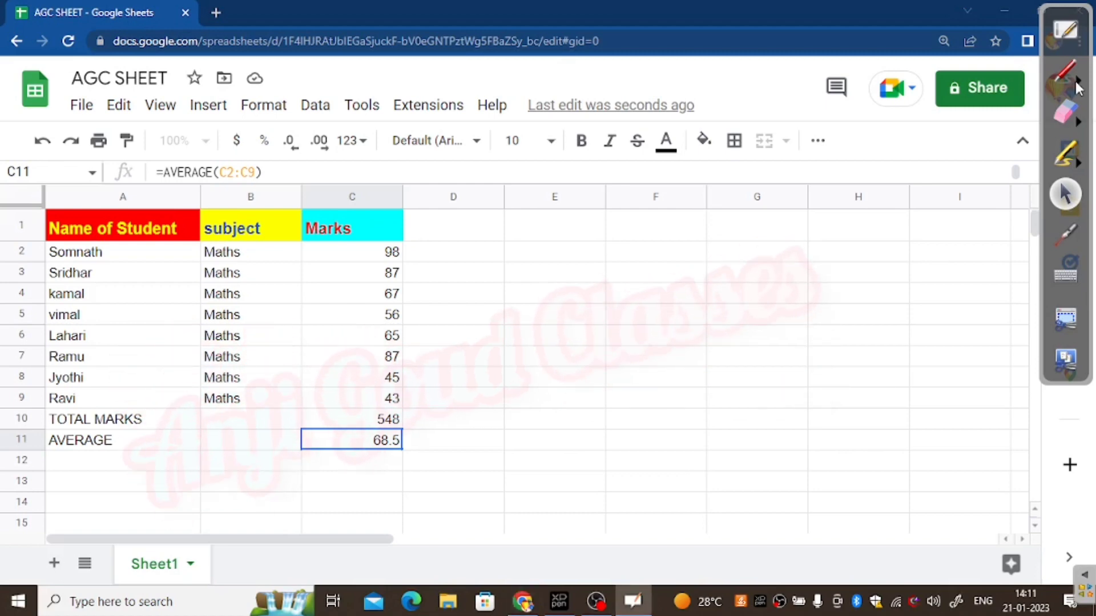
pyautogui.click(1065, 78)
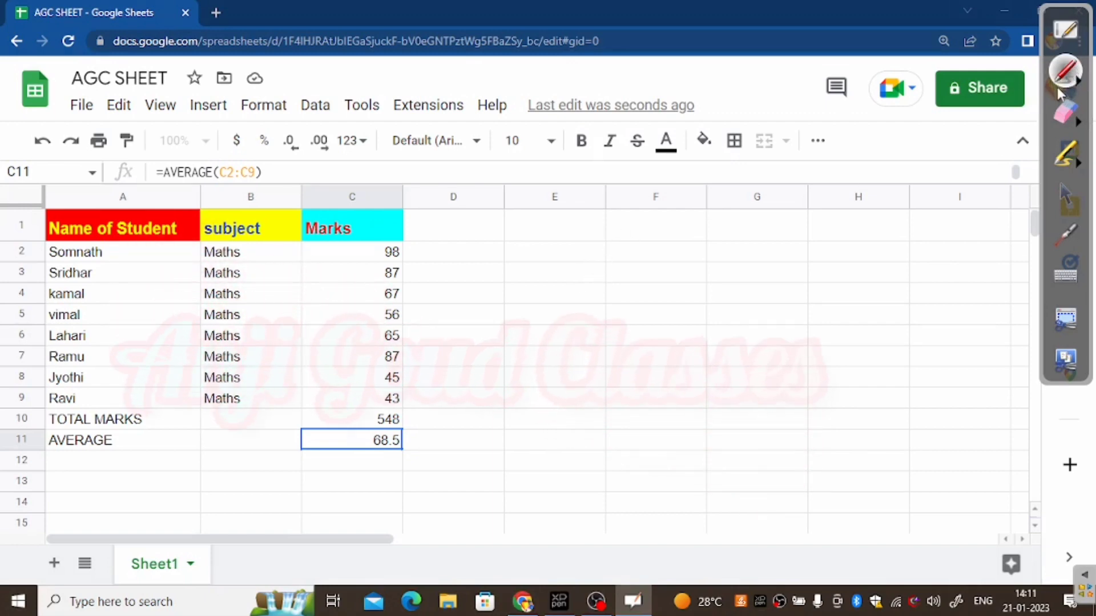
pyautogui.click(1077, 84)
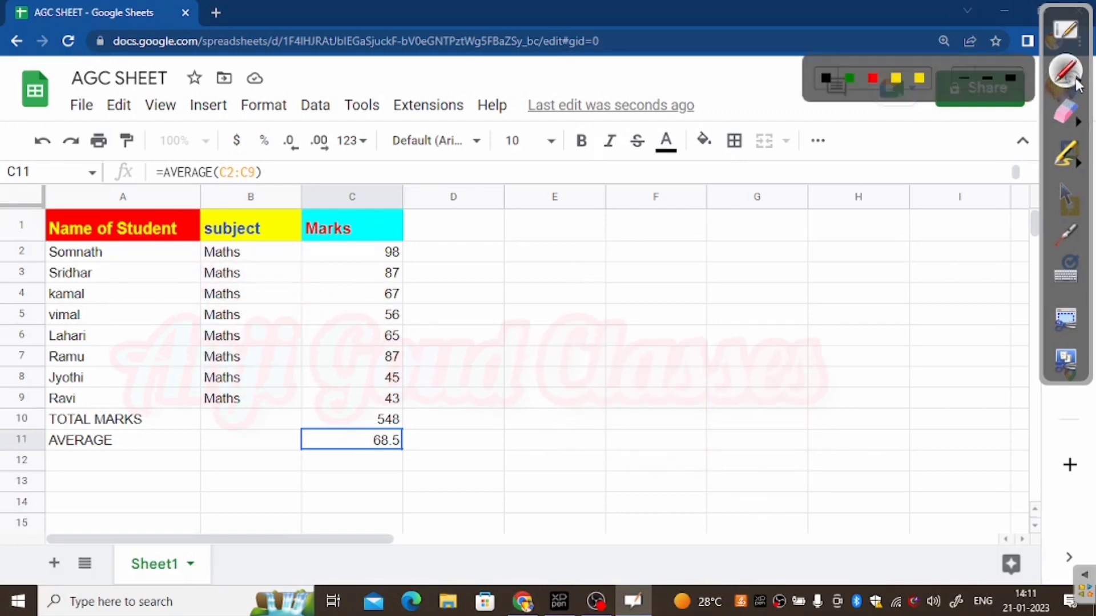
pyautogui.click(960, 77)
pyautogui.moveTo(596, 281)
pyautogui.mouseDown()
pyautogui.moveTo(609, 258)
pyautogui.moveTo(633, 305)
pyautogui.mouseUp()
pyautogui.moveTo(645, 251); pyautogui.dragTo(661, 313)
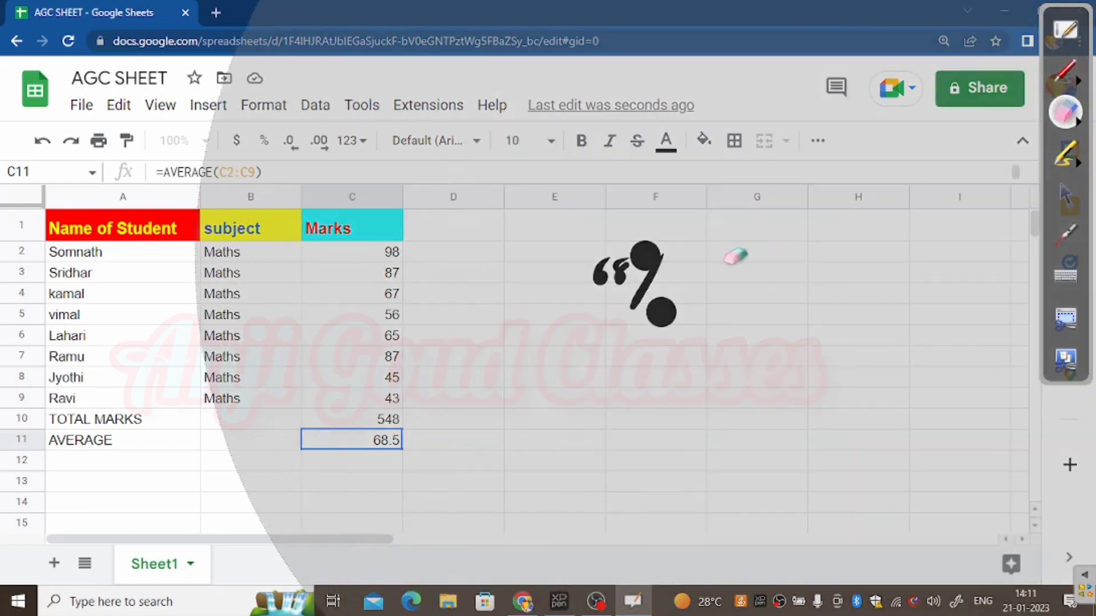
pyautogui.click(641, 267)
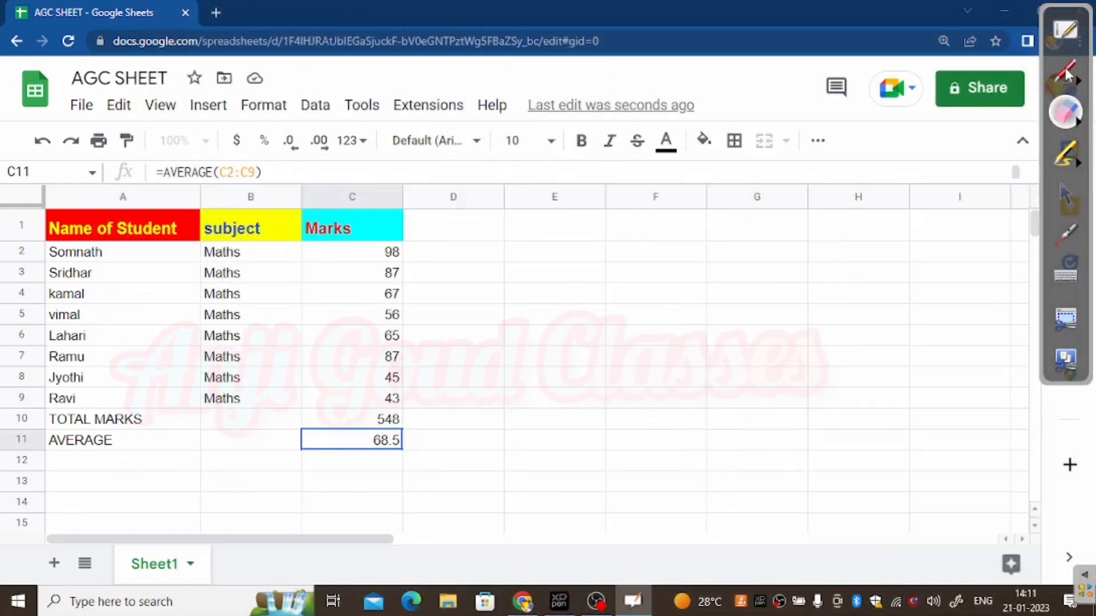
# Step: Handwrite the formula =AVERAGE(C2:C9) beside the marks table with the black annotation pen
pyautogui.click(1065, 71)
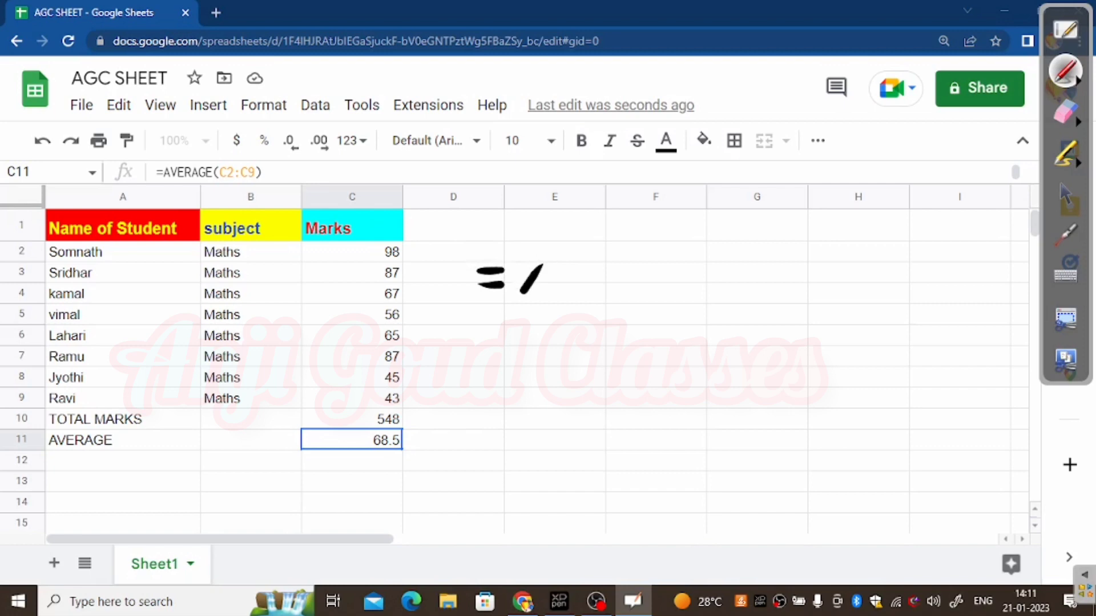
pyautogui.moveTo(545, 264); pyautogui.dragTo(552, 292)
pyautogui.moveTo(528, 282)
pyautogui.mouseDown()
pyautogui.moveTo(576, 267)
pyautogui.moveTo(588, 292)
pyautogui.moveTo(602, 277)
pyautogui.moveTo(604, 289)
pyautogui.moveTo(635, 284)
pyautogui.mouseUp()
pyautogui.moveTo(659, 268); pyautogui.dragTo(649, 288)
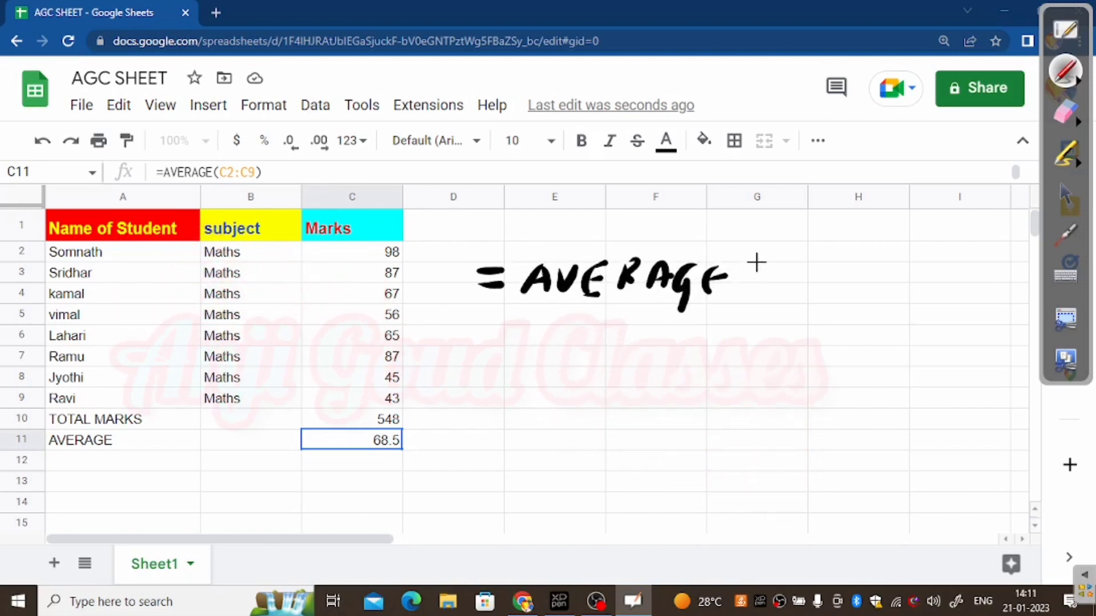
pyautogui.moveTo(798, 288)
pyautogui.mouseDown()
pyautogui.moveTo(792, 303)
pyautogui.moveTo(834, 305)
pyautogui.mouseUp()
pyautogui.moveTo(889, 272)
pyautogui.mouseDown()
pyautogui.moveTo(889, 286)
pyautogui.moveTo(913, 303)
pyautogui.mouseUp()
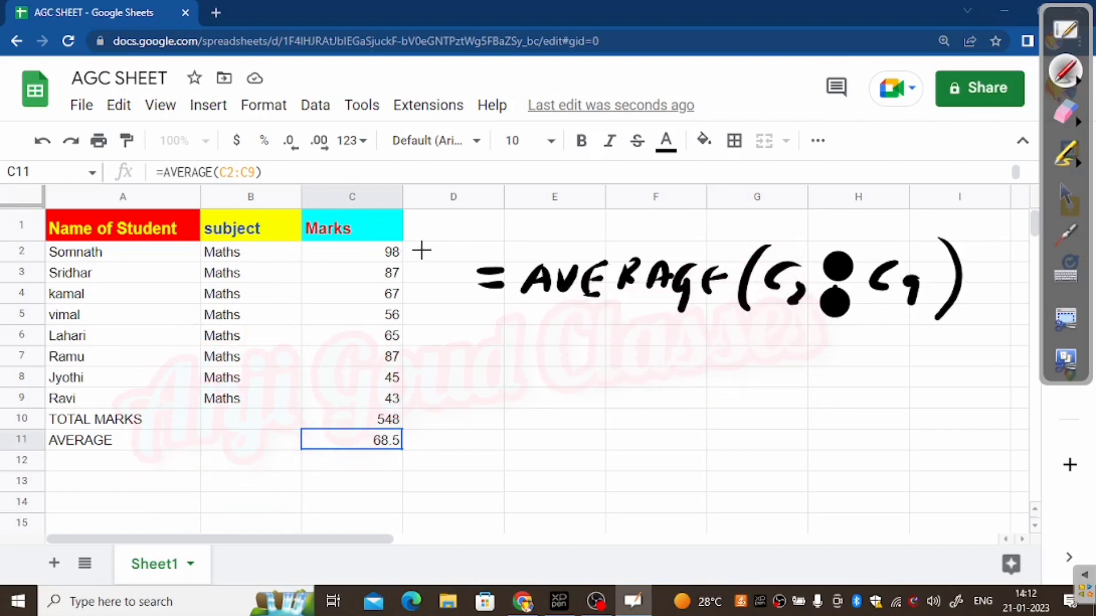
# Step: Draw ticks beside the first and last marks in rows 2 and 9, and clear all handwritten annotations
pyautogui.moveTo(419, 257); pyautogui.dragTo(468, 234)
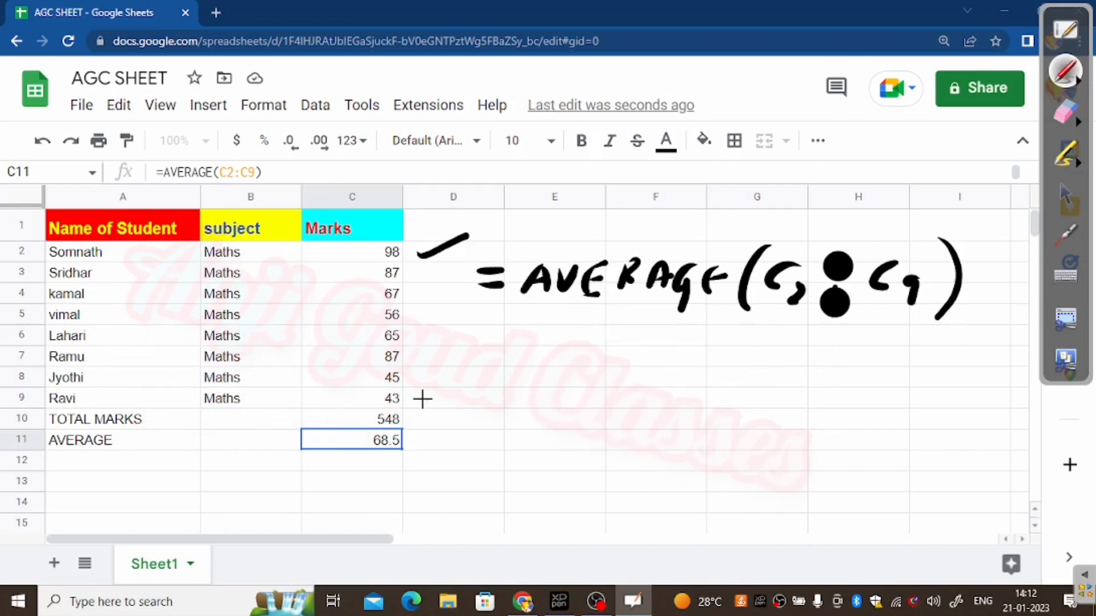
pyautogui.moveTo(422, 399); pyautogui.dragTo(493, 372)
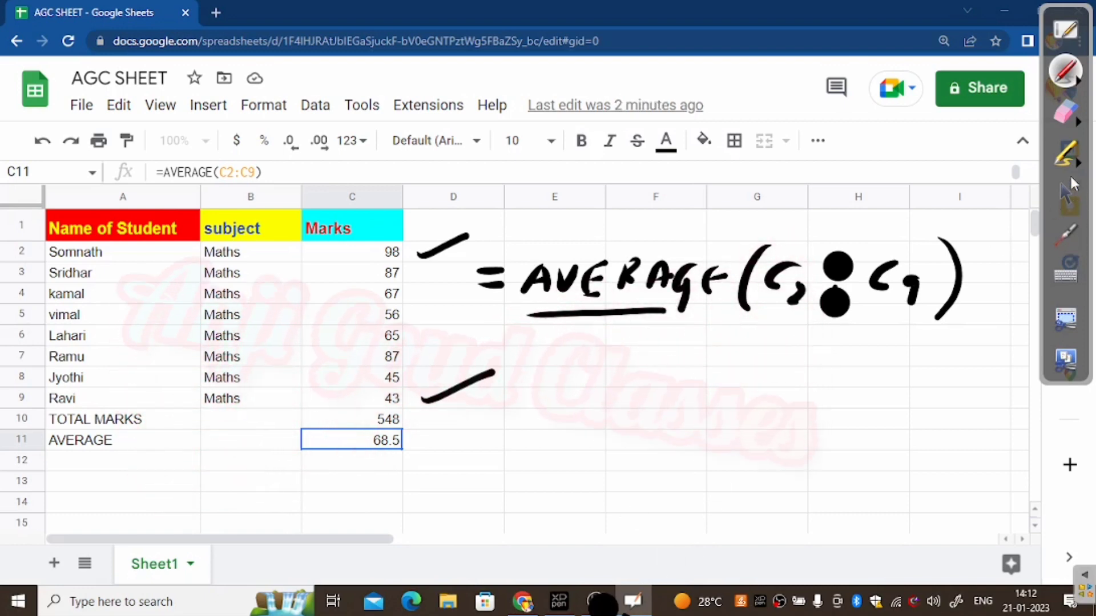
pyautogui.click(1065, 112)
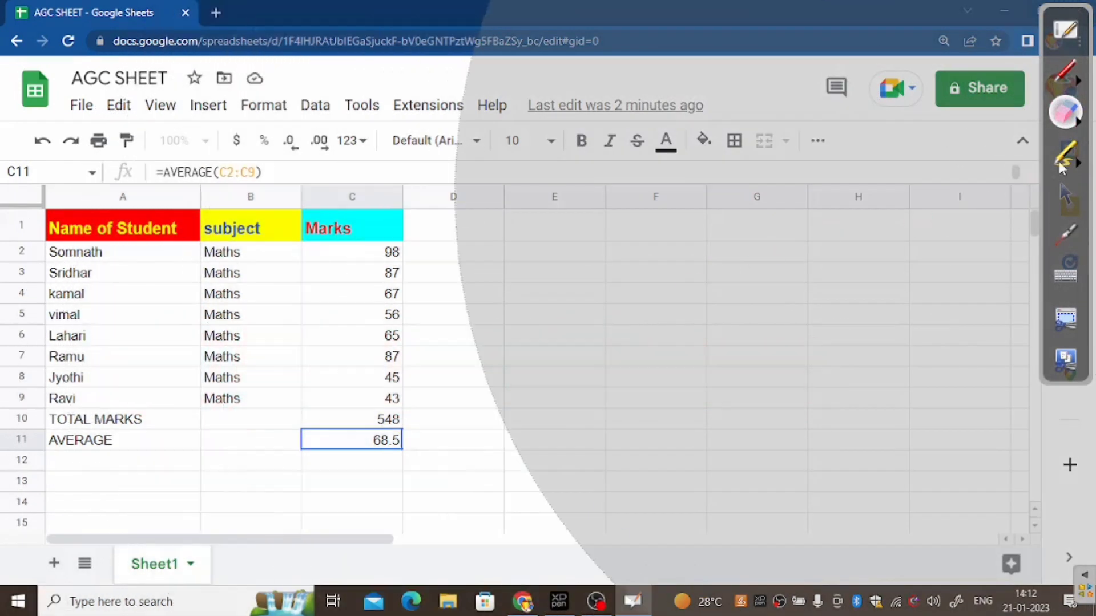
pyautogui.click(1064, 193)
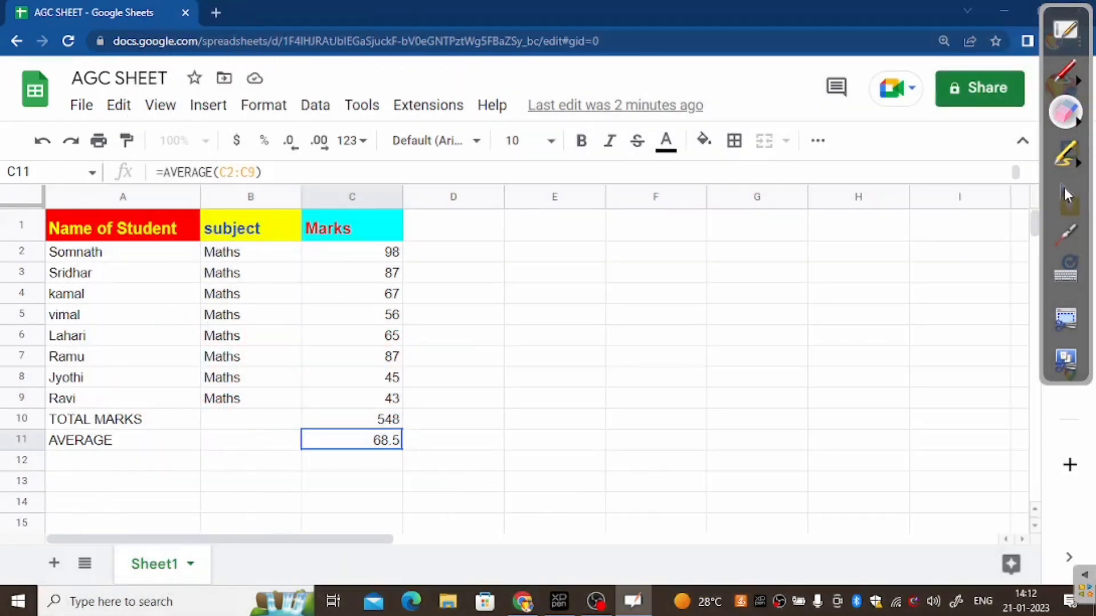